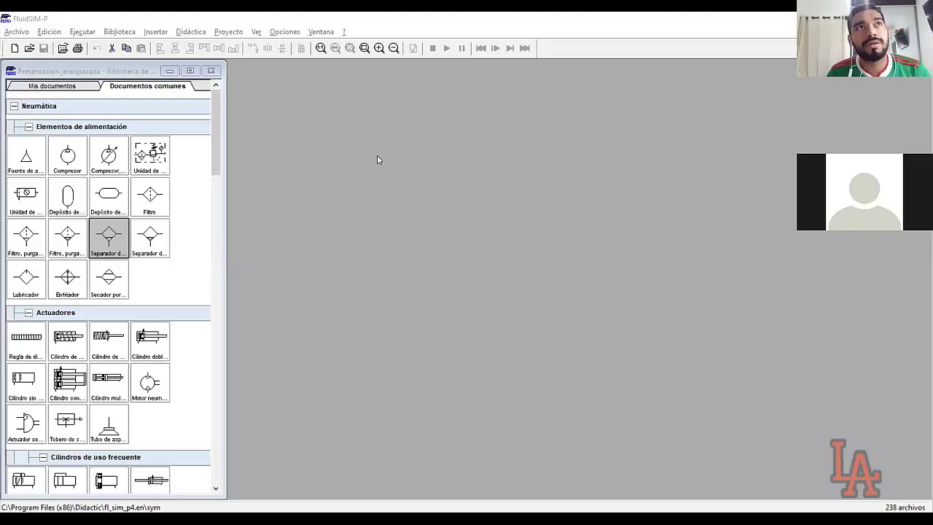
Step: Create a new circuit and place a single-acting cylinder from the Actuadores components in the upper part of the sheet
left_click(162, 180)
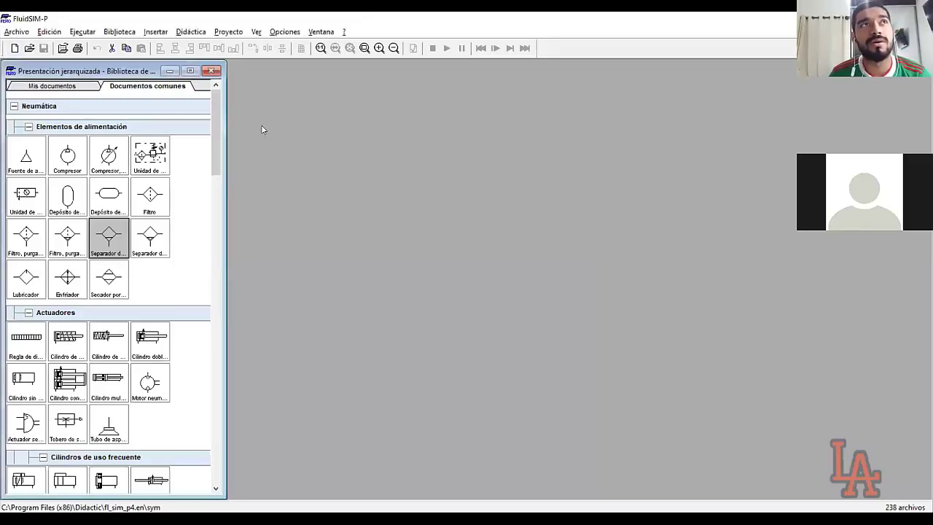
left_click(14, 49)
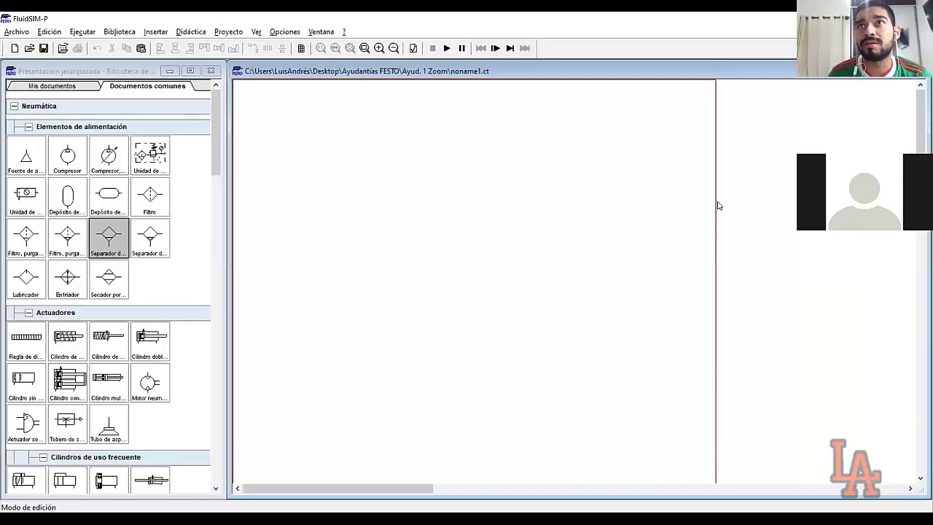
mouse_move(919, 124)
left_mouse_down()
mouse_move(919, 189)
mouse_move(911, 110)
left_mouse_up()
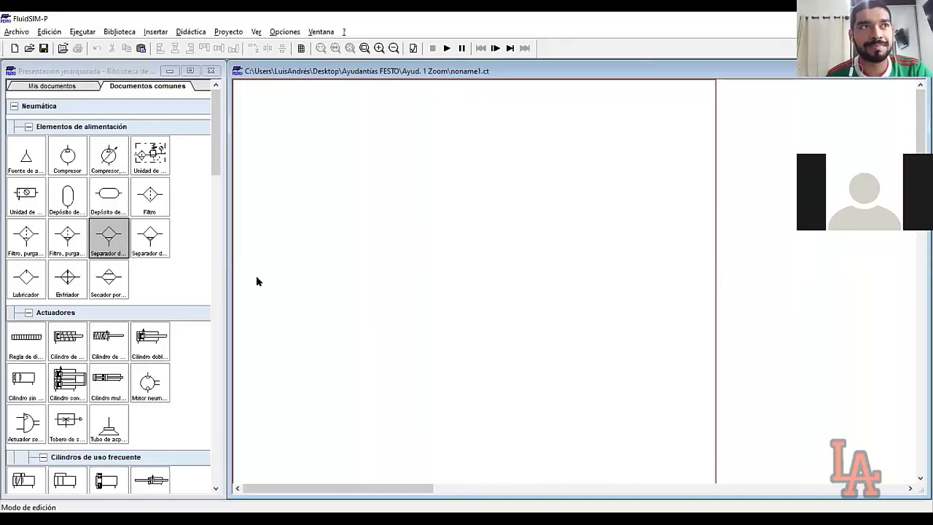
left_click_drag(214, 131, 216, 155)
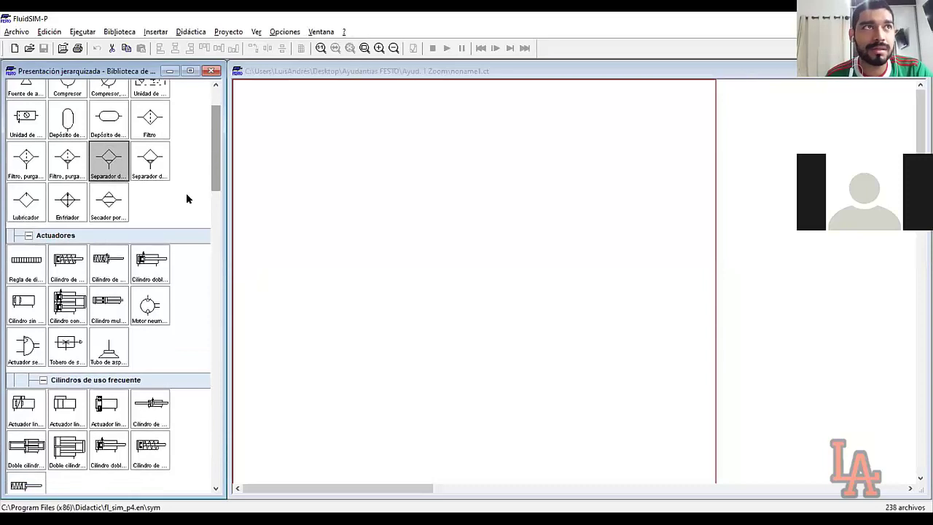
left_click_drag(76, 261, 398, 193)
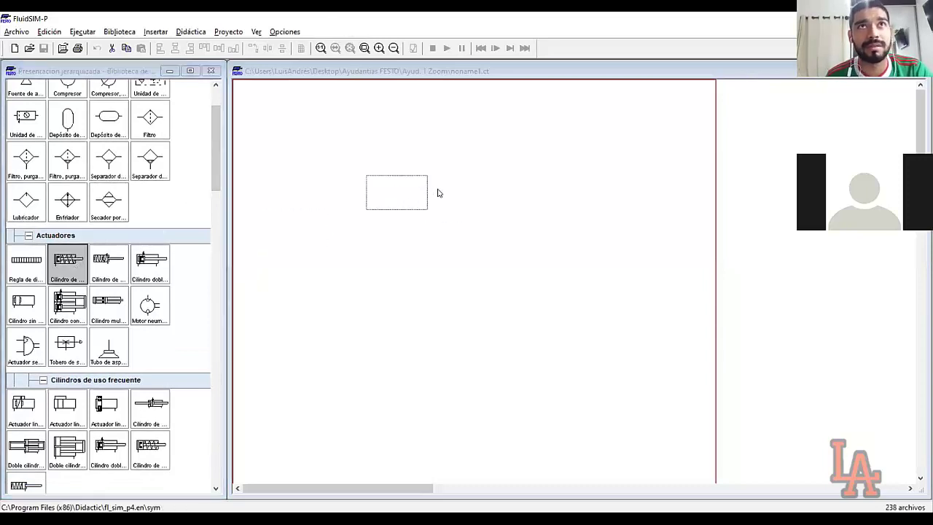
mouse_move(391, 188)
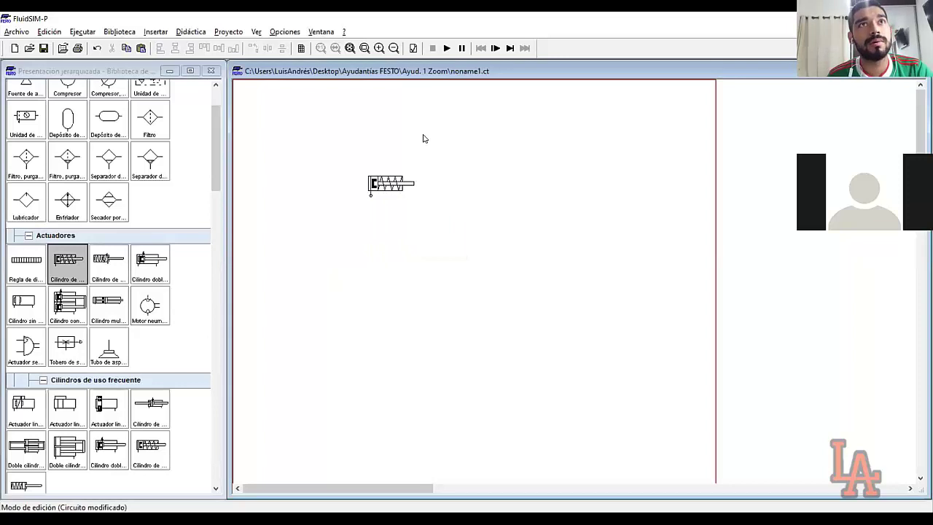
Step: Open the Material didáctico maximized and expand its component principles down to the list of Actuadores topics
left_click(200, 32)
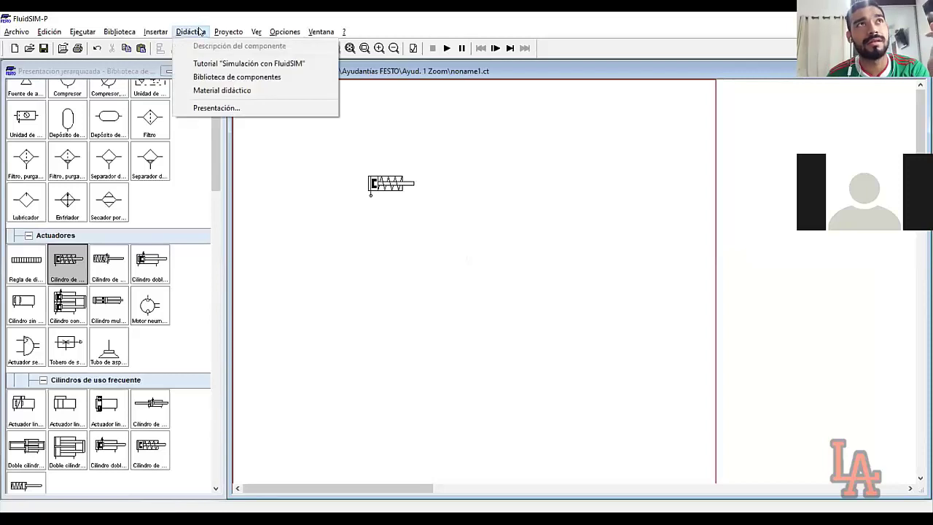
left_click(215, 92)
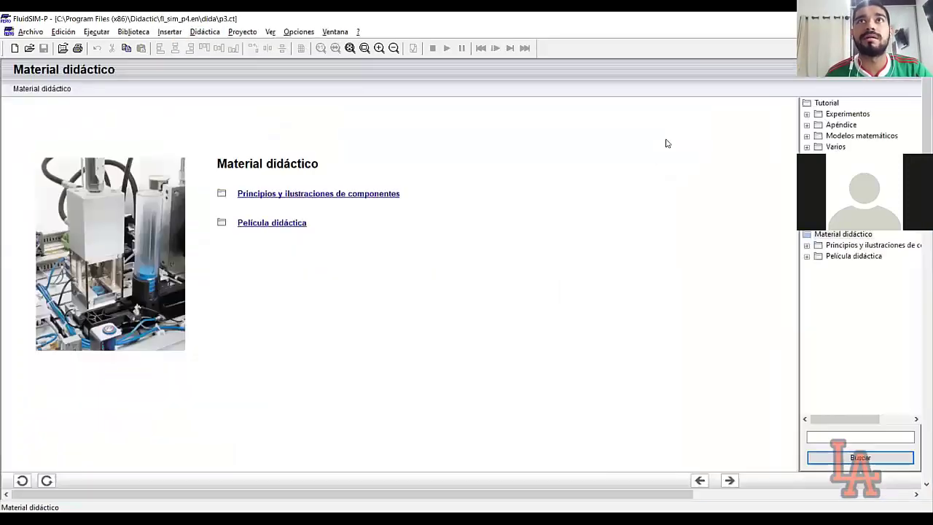
left_click(665, 135)
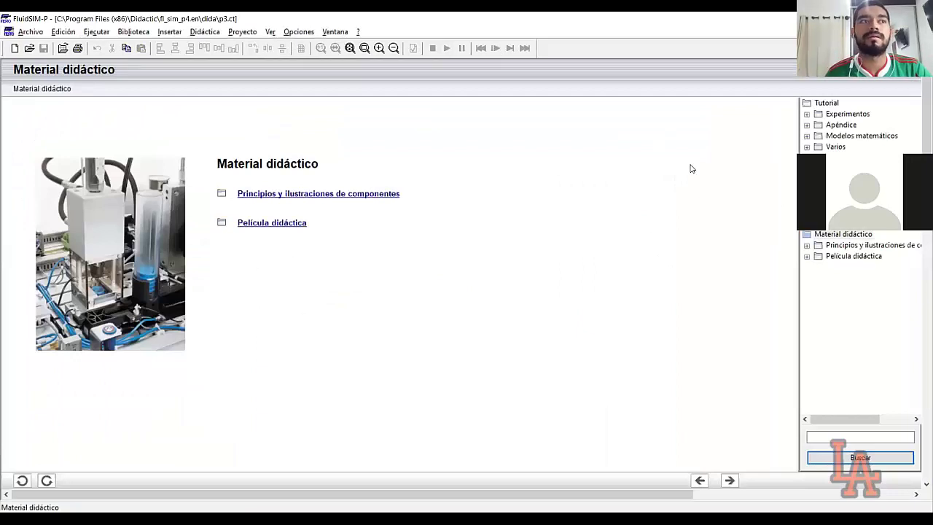
left_click(806, 245)
left_click(819, 278)
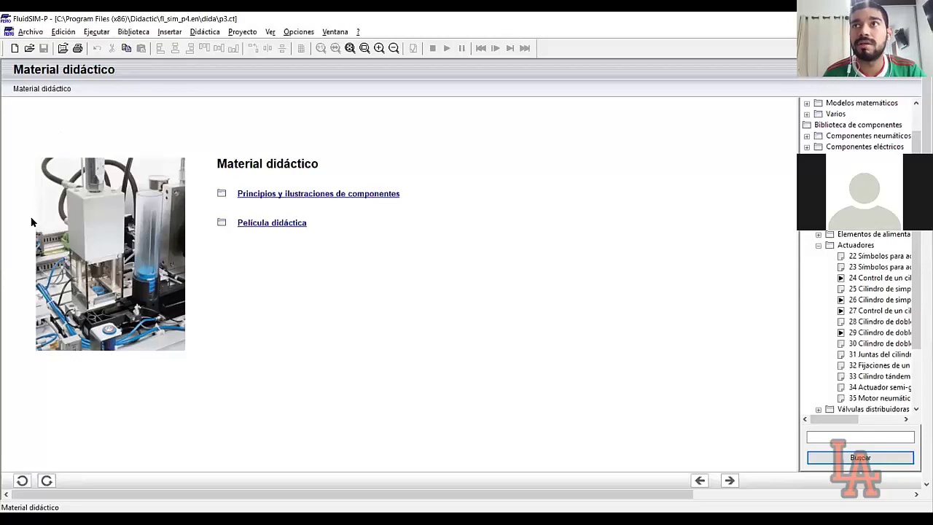
Step: Open topic 24, Control de un cilindro de simple efecto, and step through its animation of the push-button valve and cylinder
double_click(856, 280)
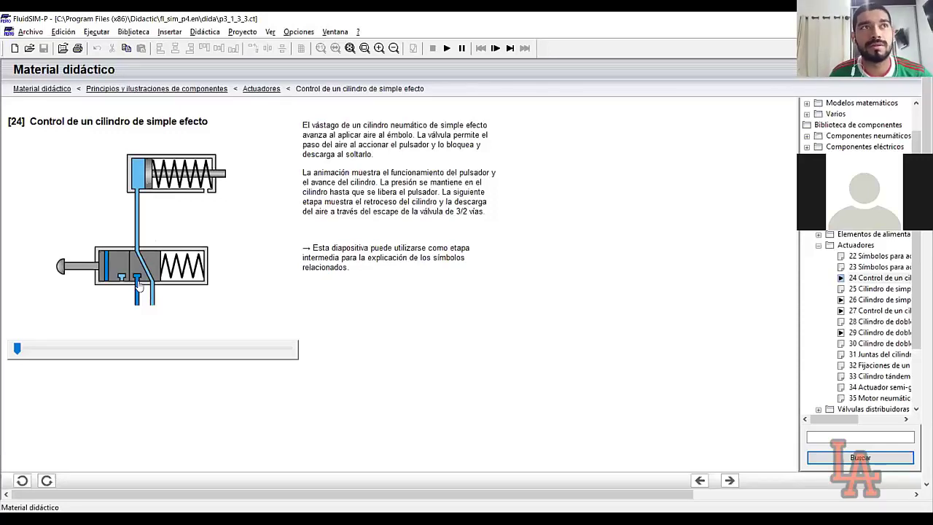
left_click(175, 270)
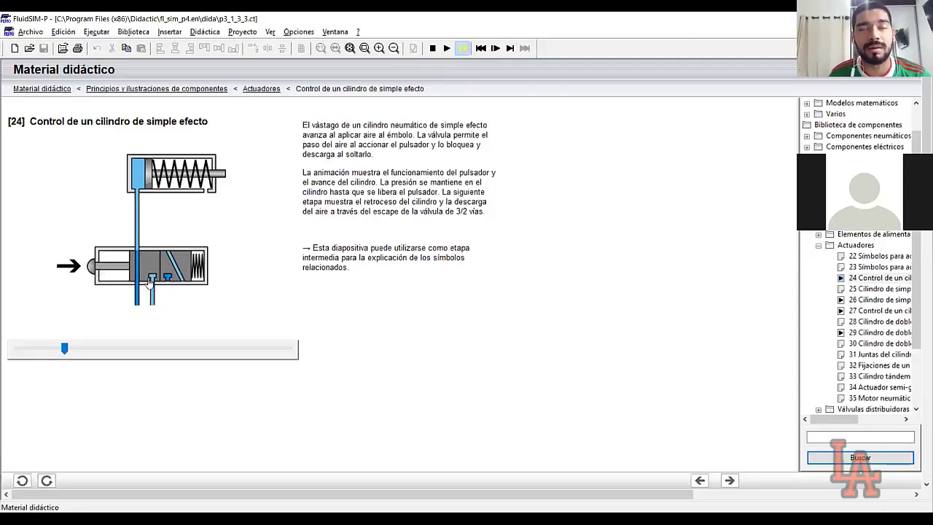
left_click(132, 273)
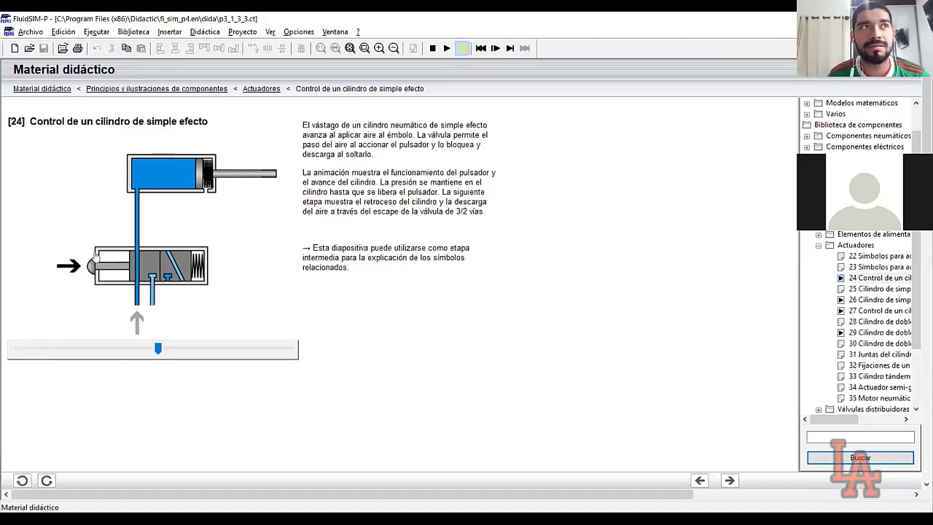
left_click(80, 279)
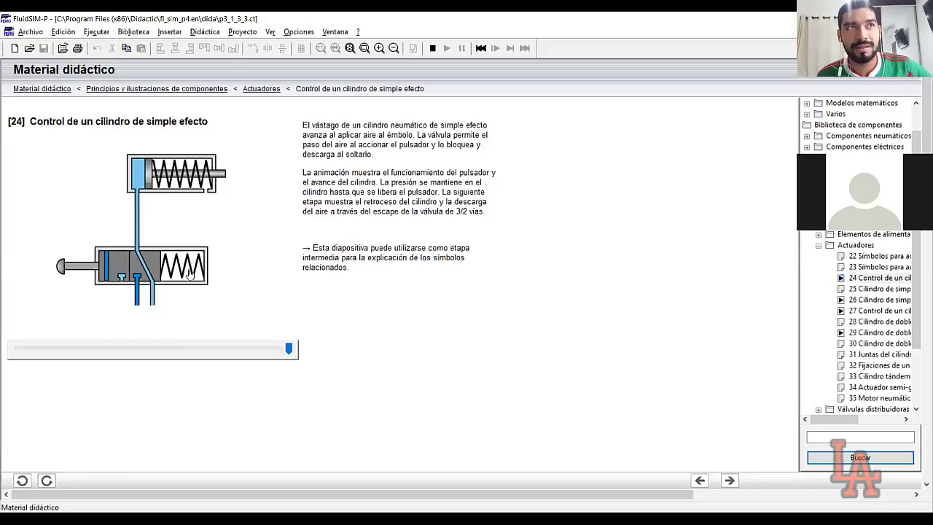
left_click(148, 267)
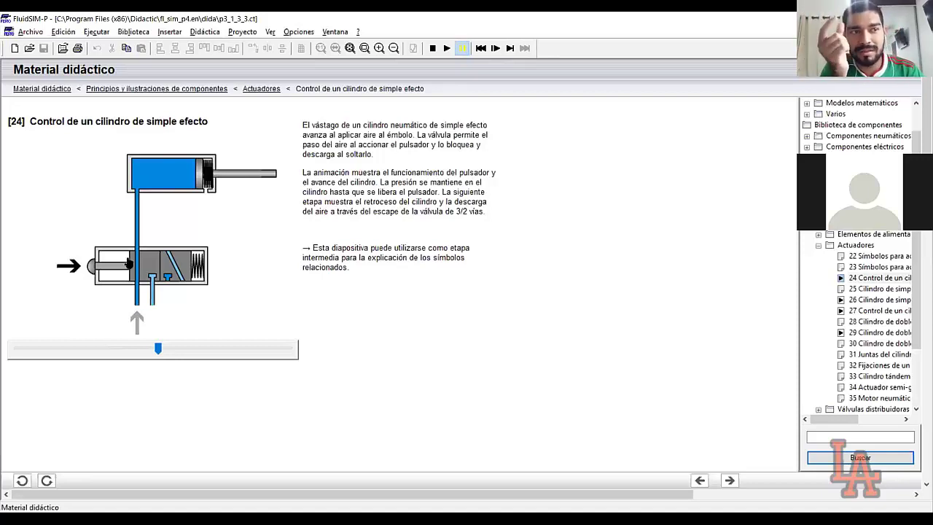
left_click(129, 262)
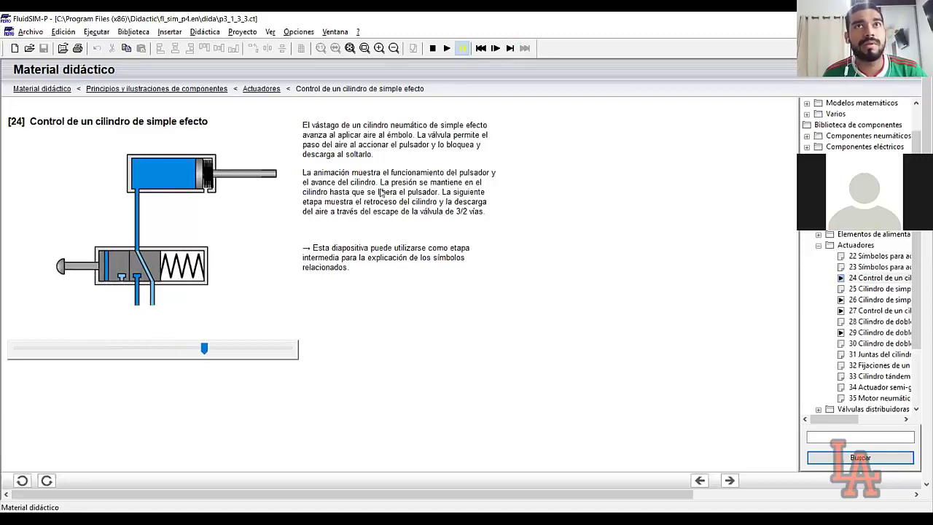
Step: View topics 25 and 26 on the Cilindro de simple efecto, play the sectional animation, and close the teaching material
left_click(854, 290)
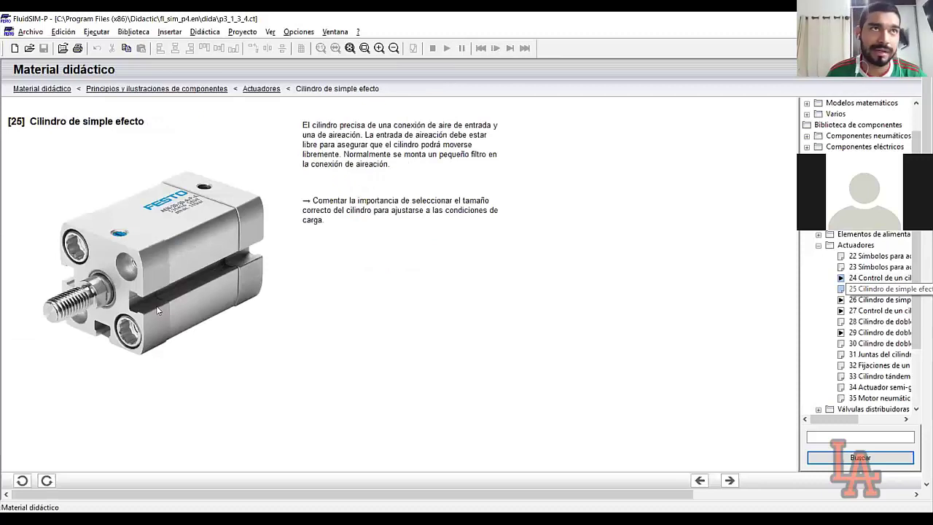
left_click(858, 301)
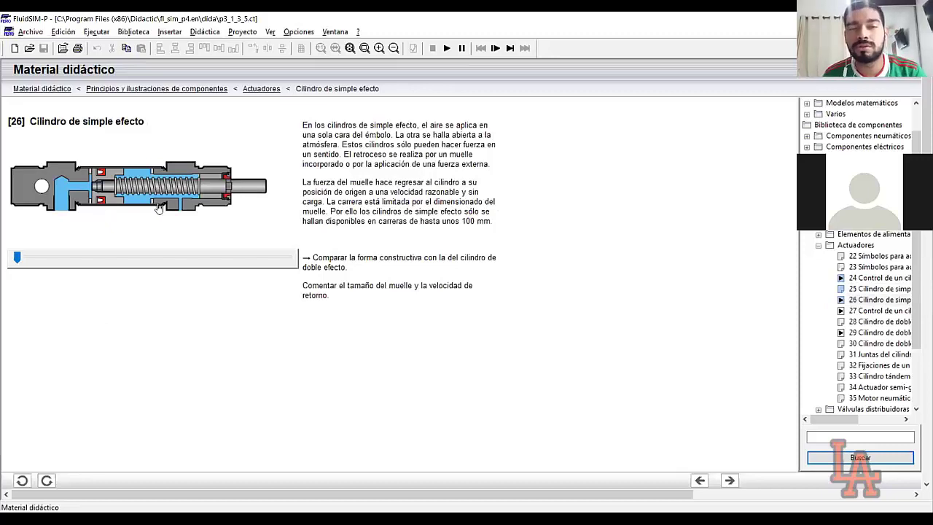
left_click(132, 212)
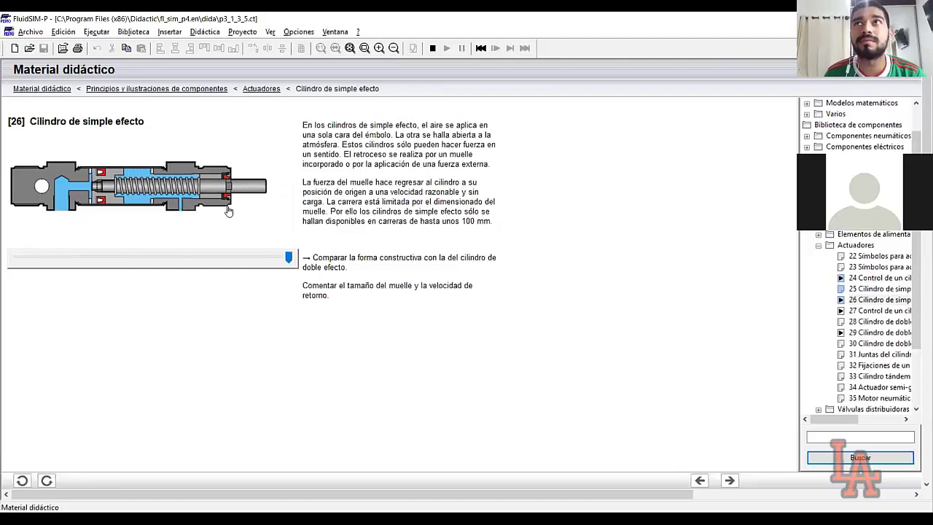
key("ctrl+F4")
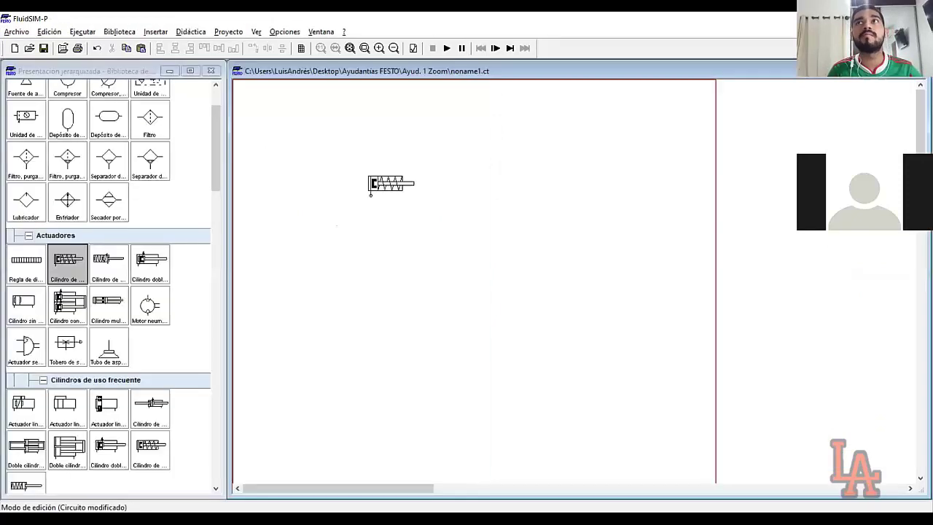
Step: Place a double-acting cylinder (Cilindro doble efecto) on the sheet below the single-acting cylinder
left_click_drag(318, 163, 427, 219)
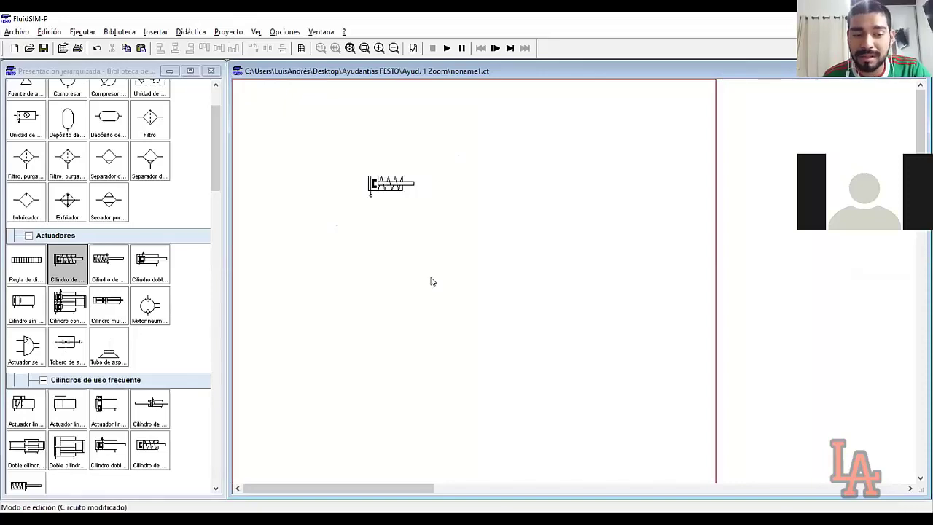
left_click(392, 187)
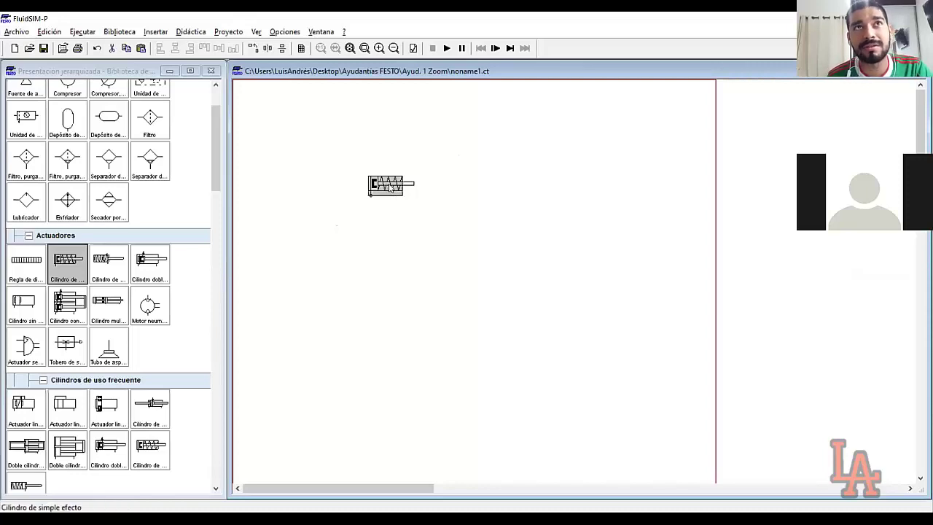
left_click_drag(149, 266, 388, 272)
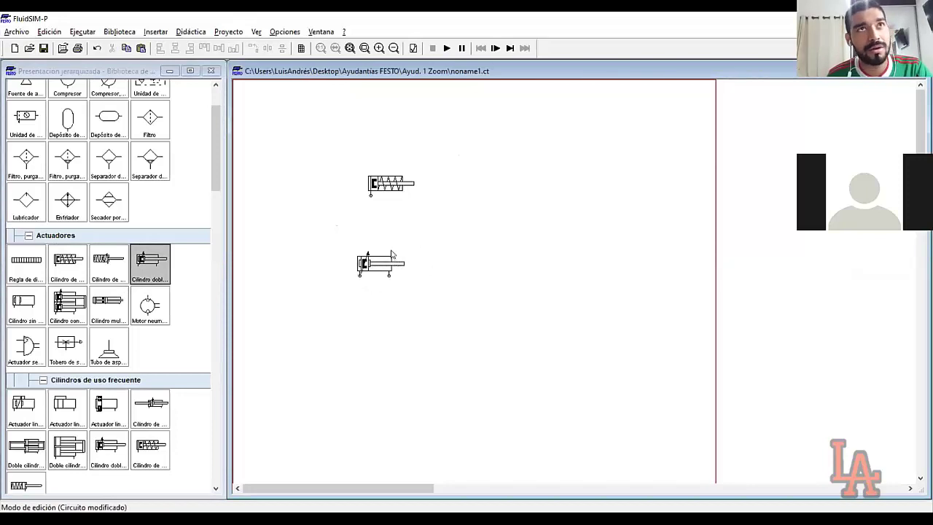
mouse_move(383, 267)
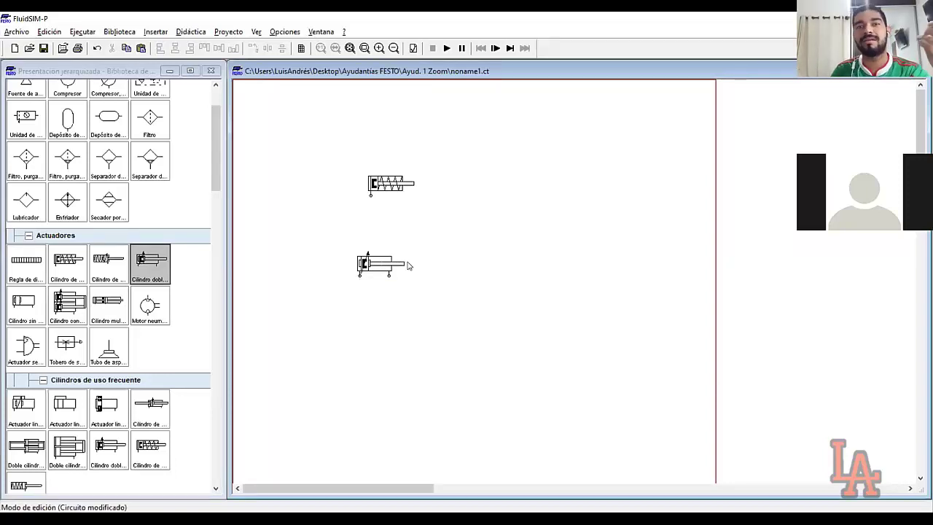
Step: Inspect the parameters of the double-acting cylinder on the sheet
mouse_move(390, 198)
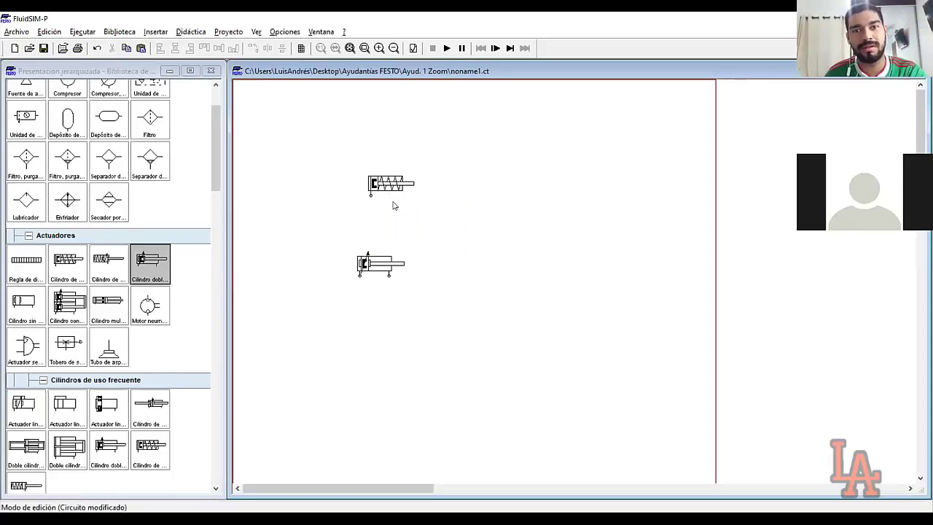
left_click(392, 266)
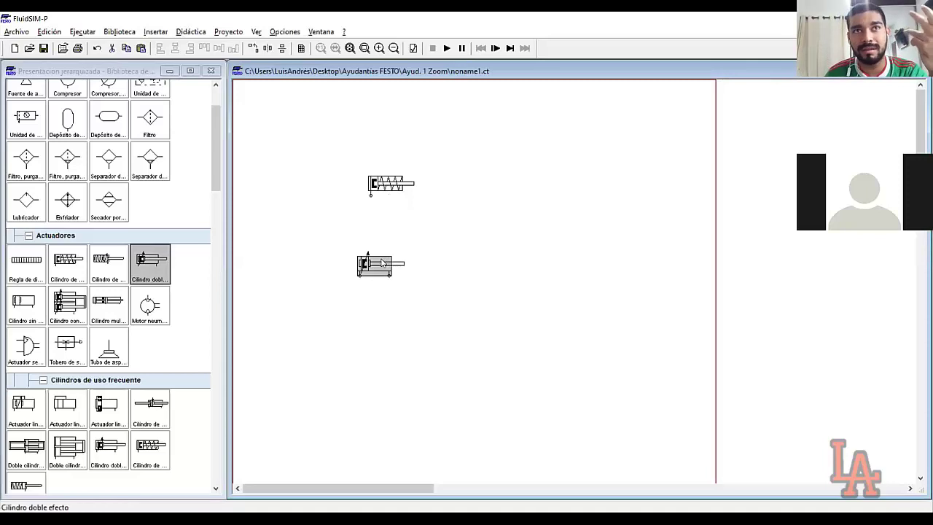
mouse_move(381, 262)
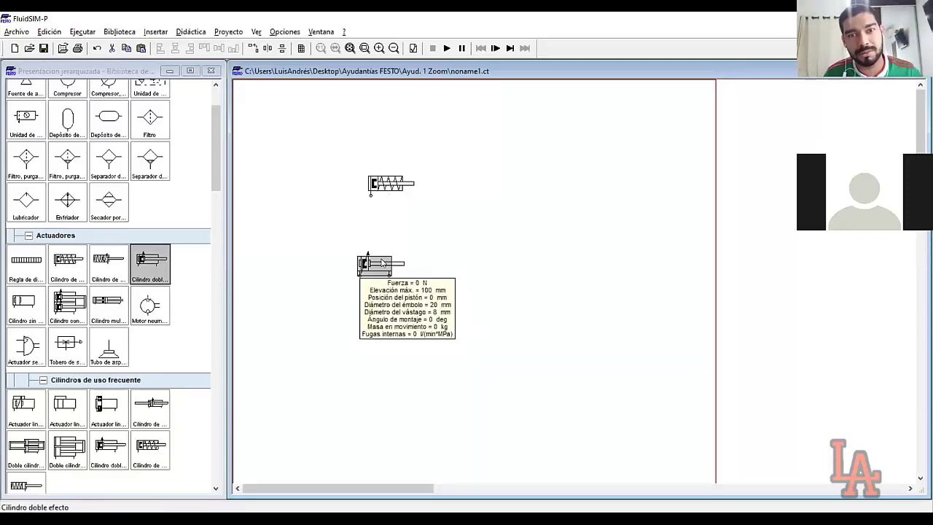
left_click(401, 248)
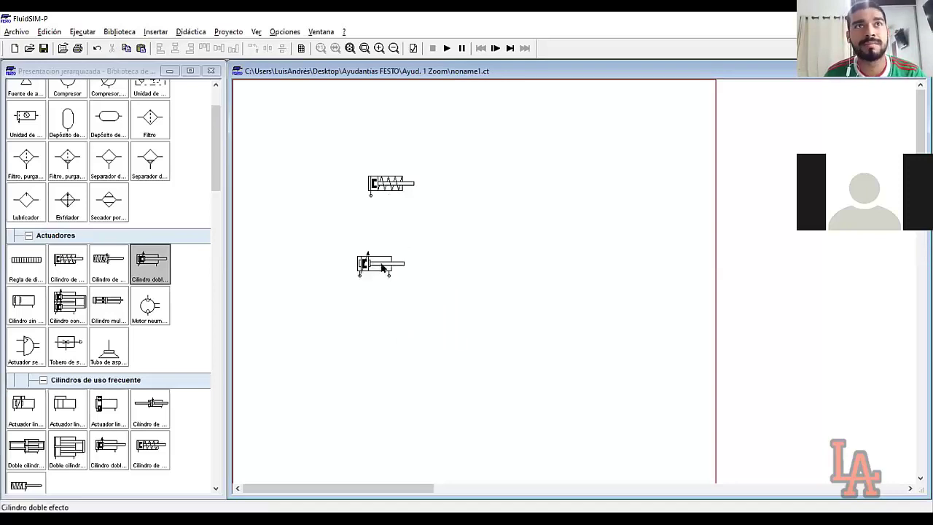
Step: Open the Material didáctico again, maximize it, and go to Principios y ilustraciones de componentes
left_click(383, 268)
left_click(195, 34)
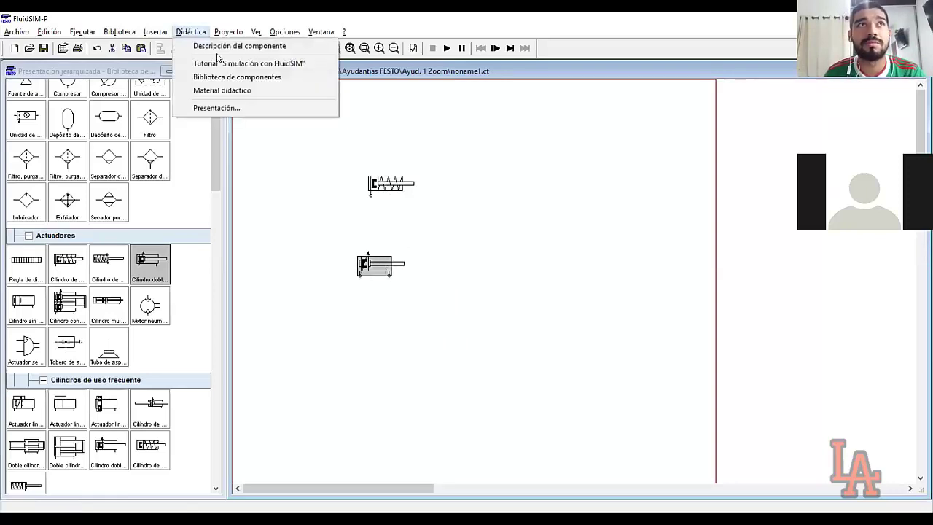
left_click(220, 89)
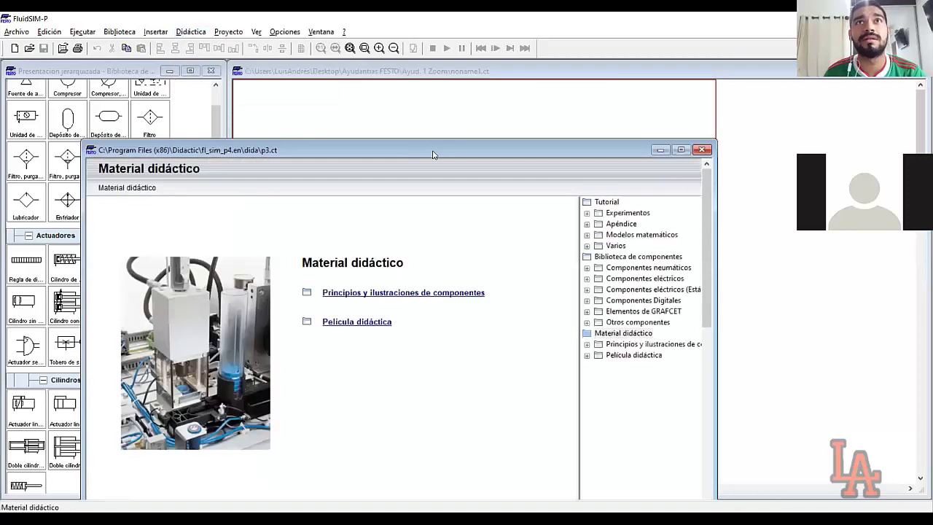
double_click(432, 154)
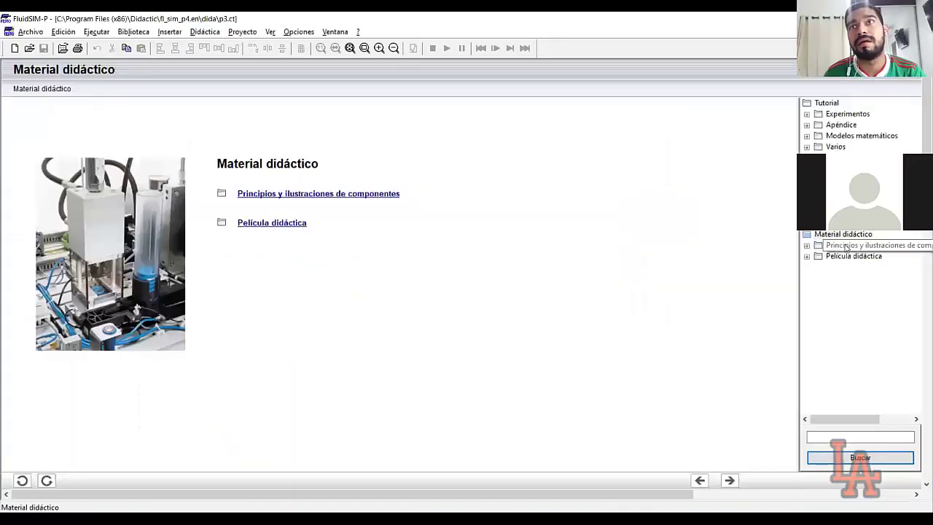
left_click(848, 247)
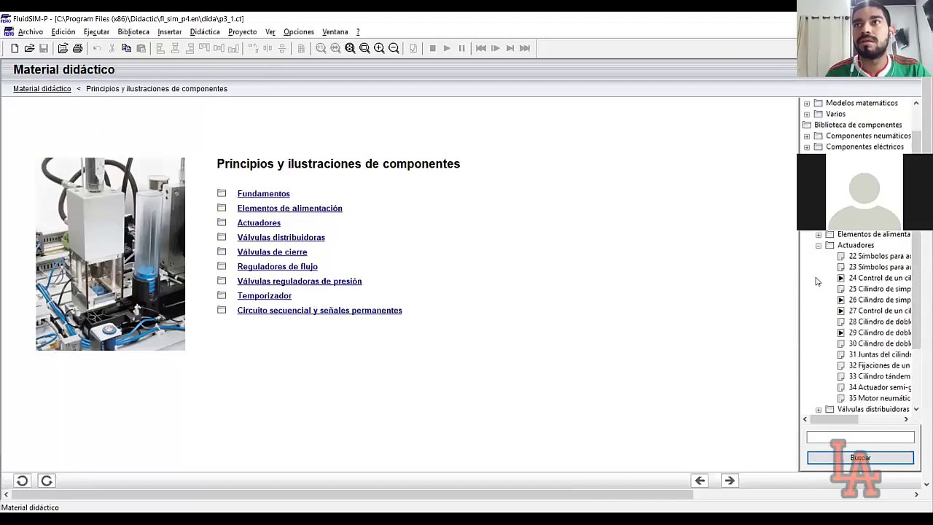
Step: Examine topics 27 to 29 under Actuadores, covering the control, construction and animated motion of the double-acting cylinder
left_click(818, 278)
double_click(874, 311)
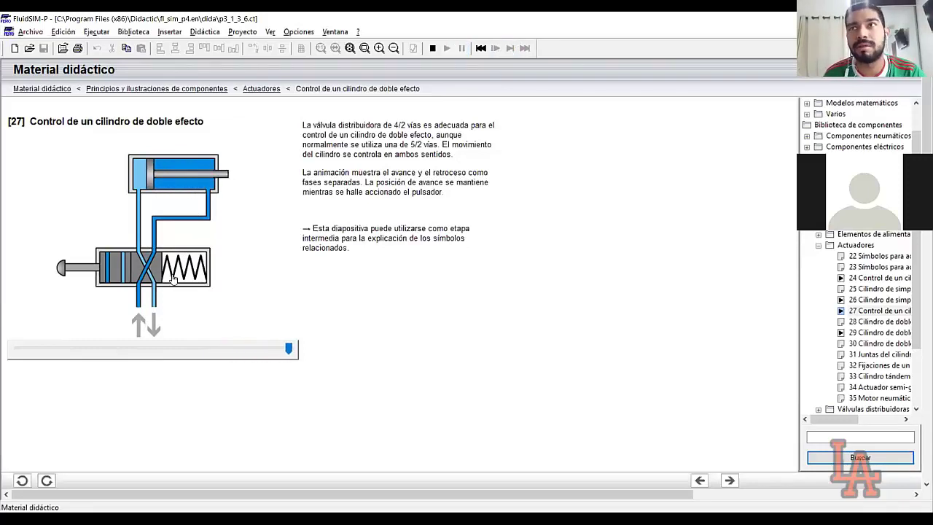
left_click(849, 321)
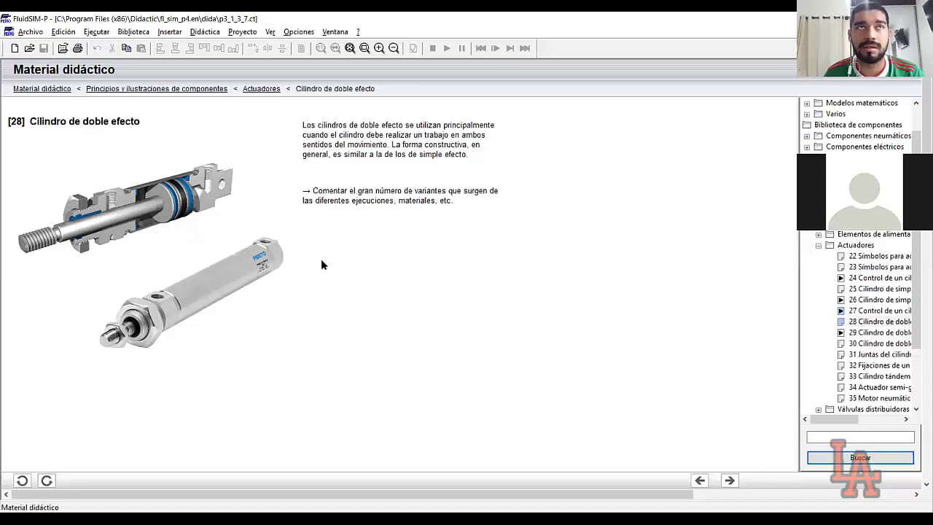
left_click(867, 332)
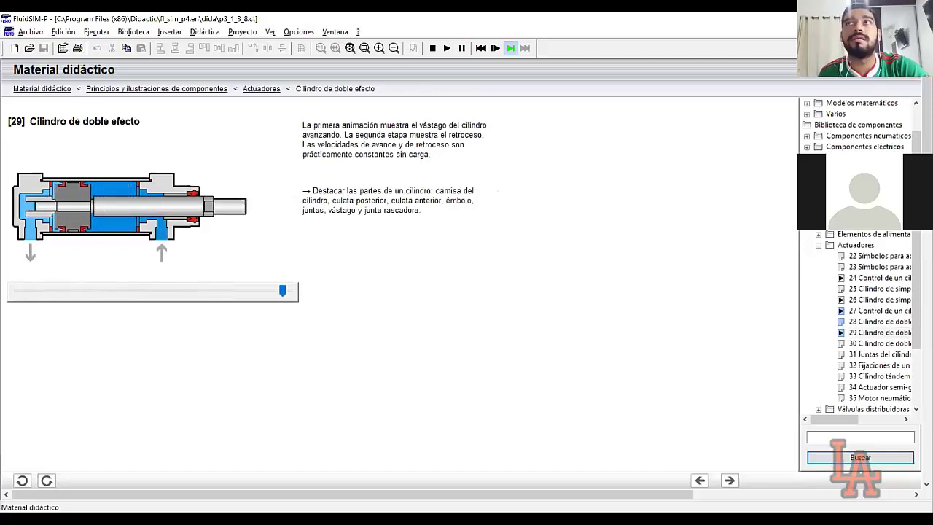
Step: Close the teaching material and move the double-acting cylinder up beside the single-acting cylinder
left_click(911, 31)
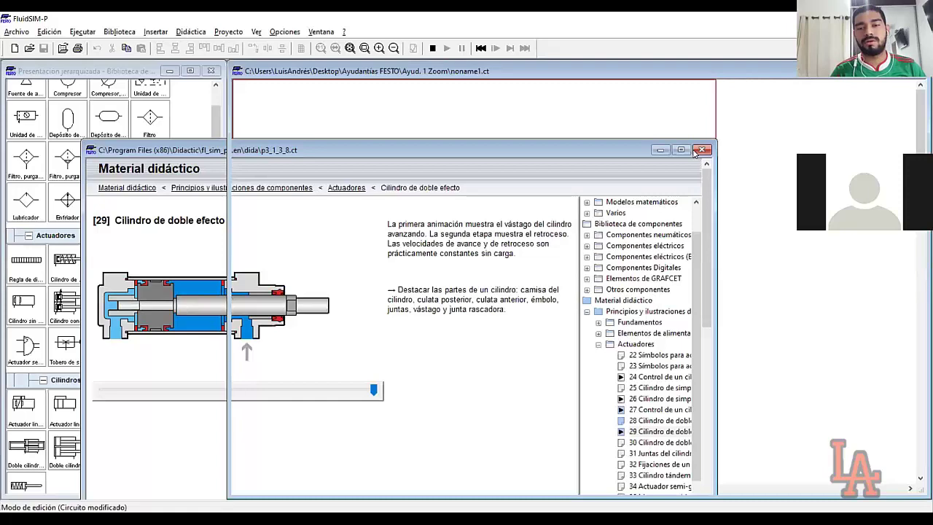
left_click(700, 150)
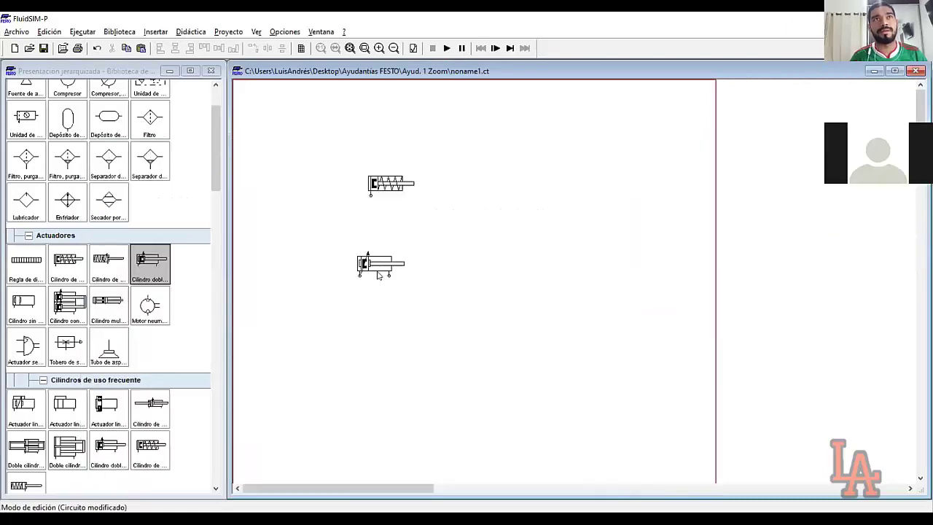
left_click_drag(375, 265, 502, 208)
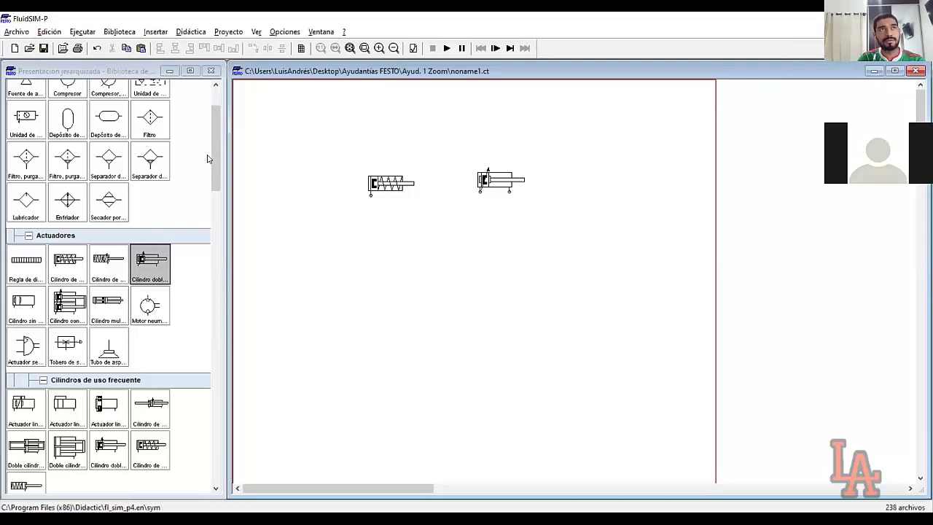
Step: Place a configurable 3/n-way valve below the single-acting cylinder and a configurable 5/n-way valve below the double-acting cylinder
scroll(214, 186, "down", 5)
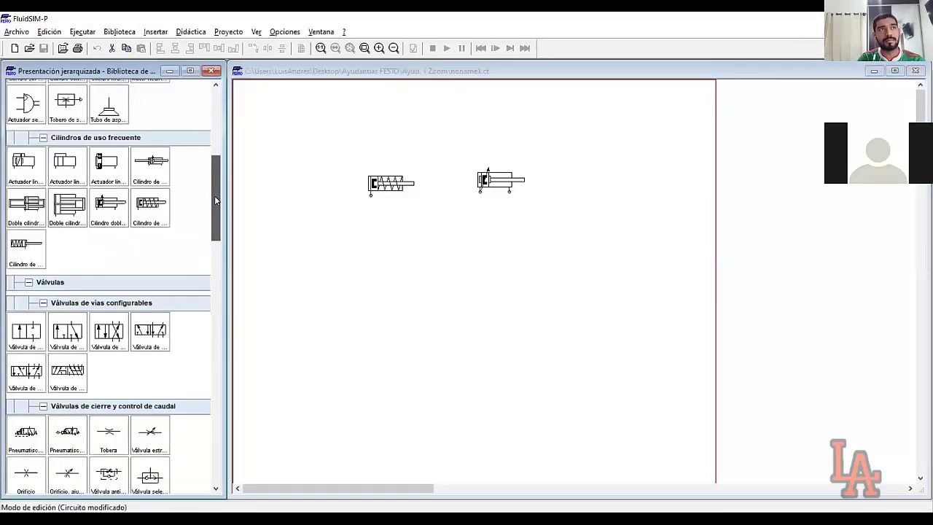
left_click(72, 343)
left_click_drag(73, 343, 385, 268)
left_click_drag(150, 333, 502, 268)
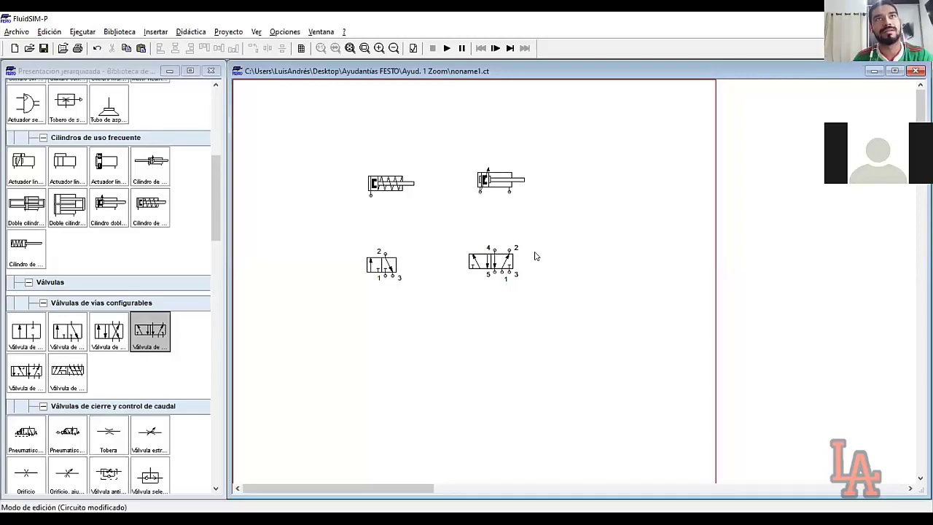
Step: Move the 3/n-way and 5/n-way valves up closer to their cylinders, keeping them level with each other
left_click_drag(380, 264, 370, 241)
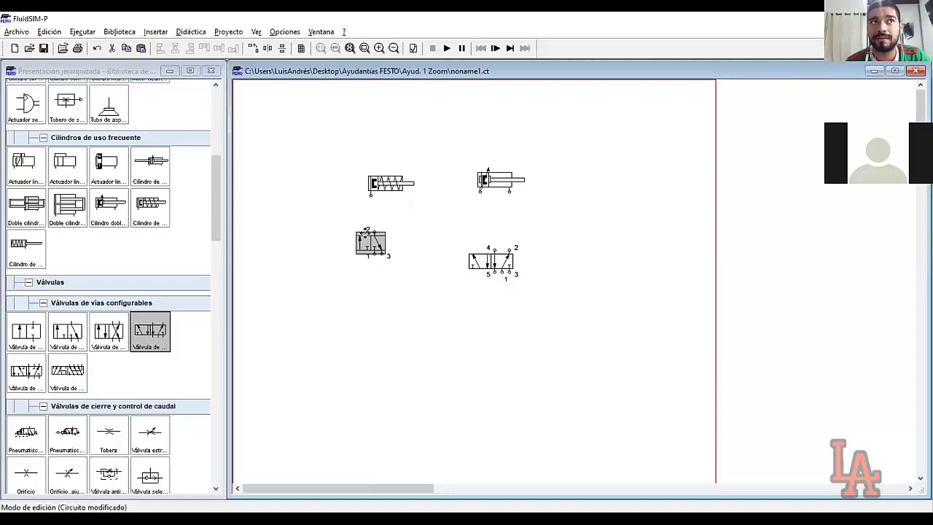
left_click(401, 235)
left_click_drag(496, 260, 491, 237)
left_click(392, 275)
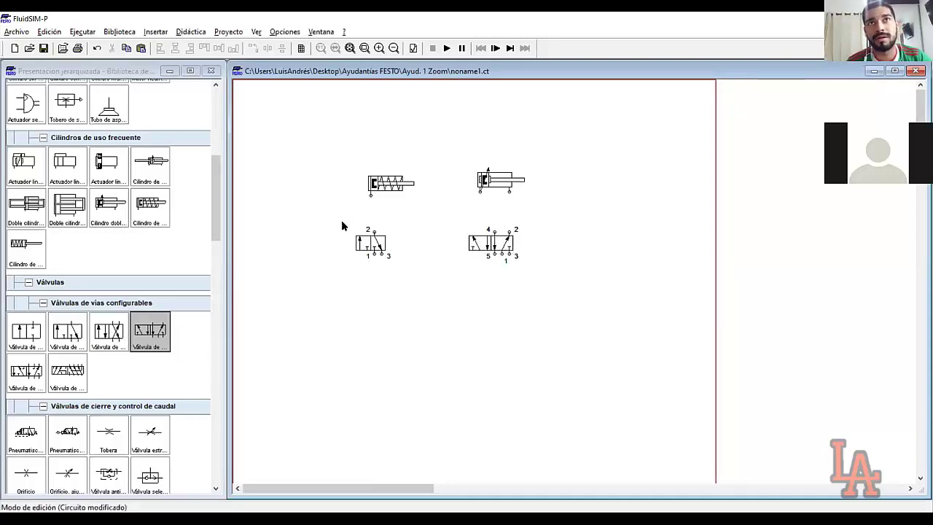
left_click_drag(347, 210, 420, 255)
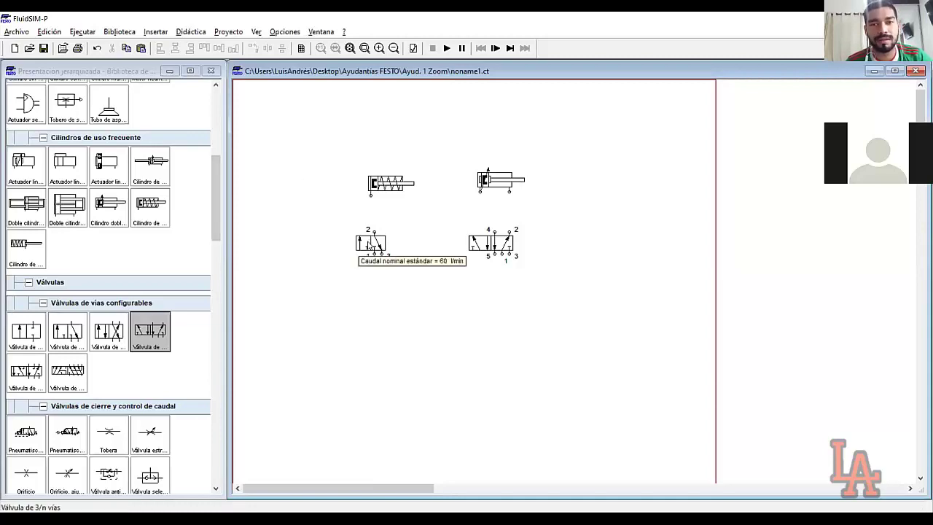
Step: Open the 3/n-way valve's configuration, try plain and latching push-button actuation on its left side, and clear the manual actuation
left_click(377, 248)
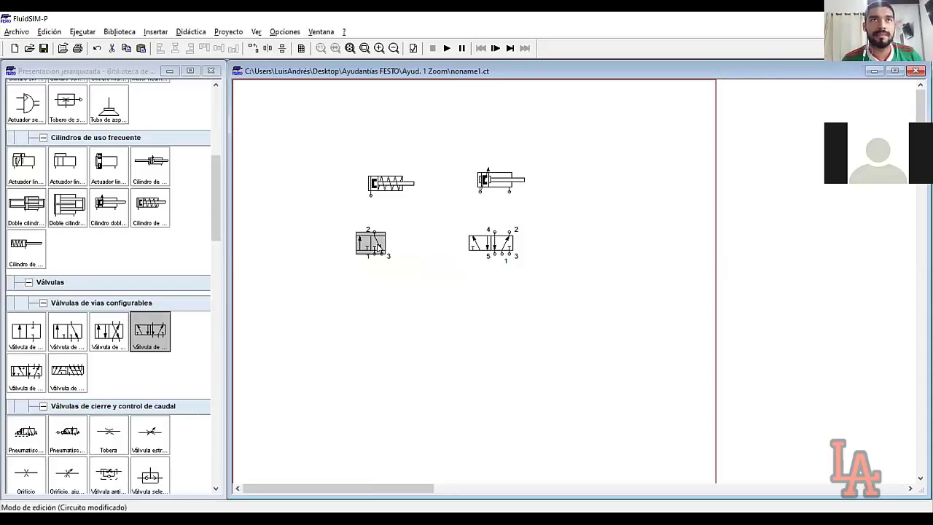
double_click(378, 249)
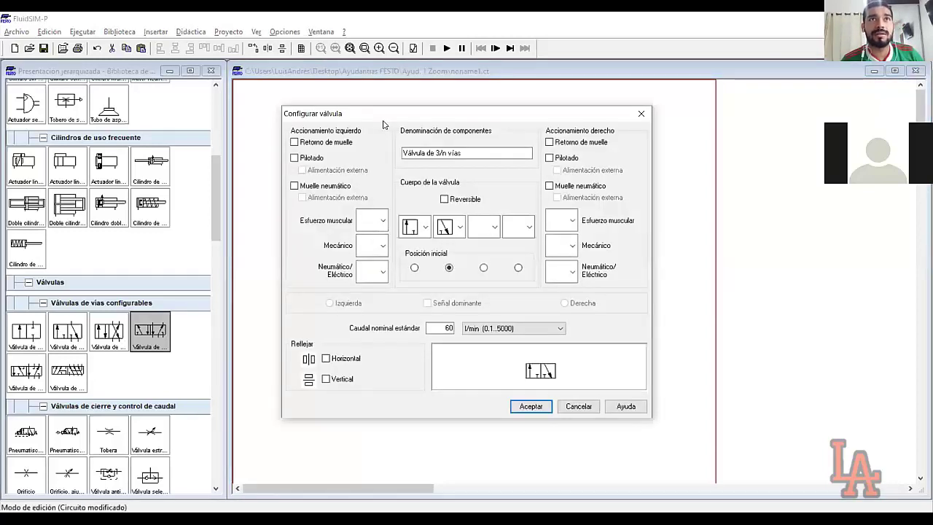
left_click_drag(383, 124, 593, 137)
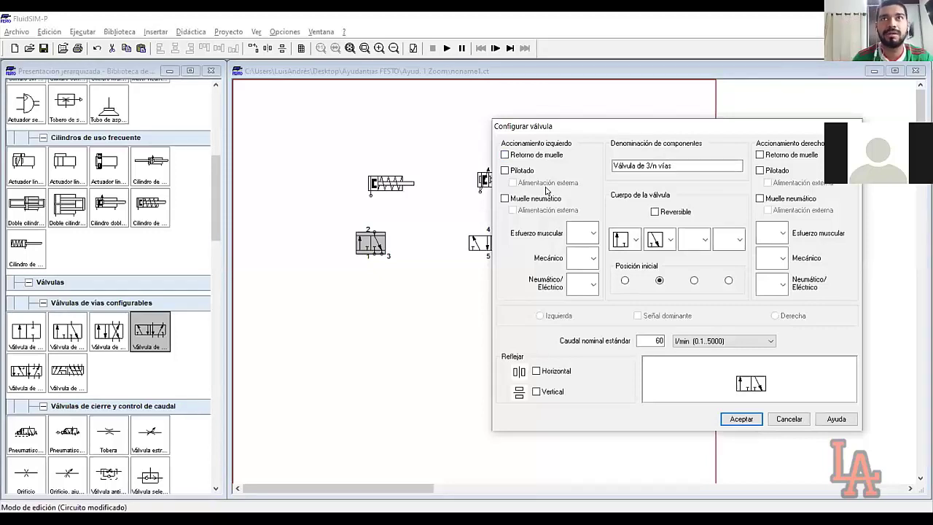
left_click(592, 234)
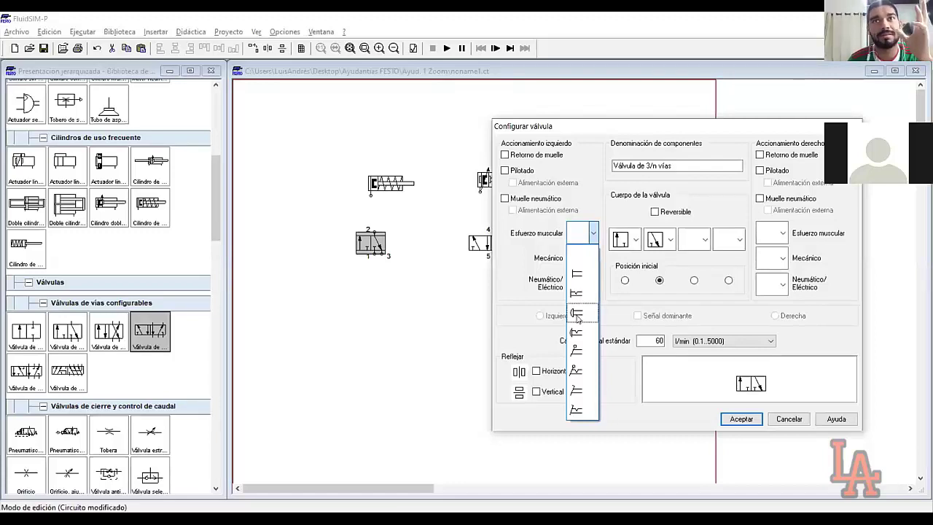
left_click(576, 314)
left_click(593, 233)
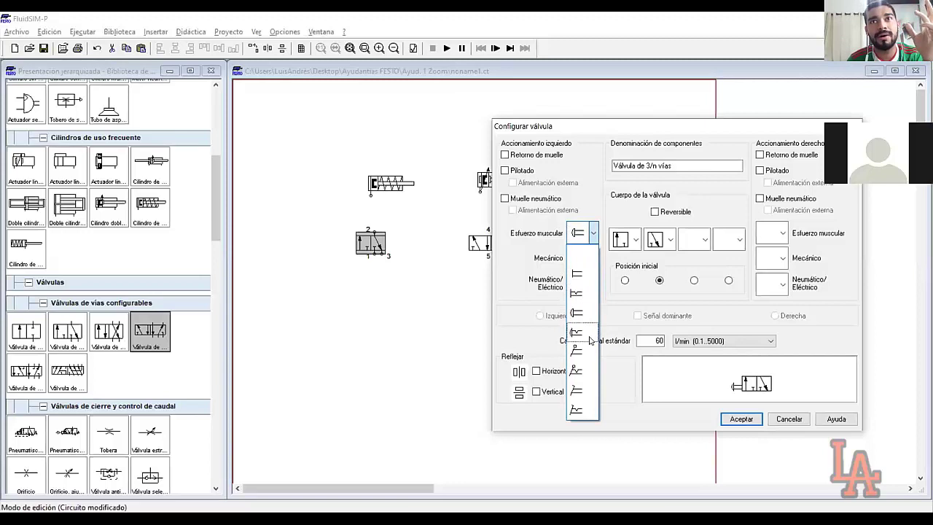
left_click(585, 335)
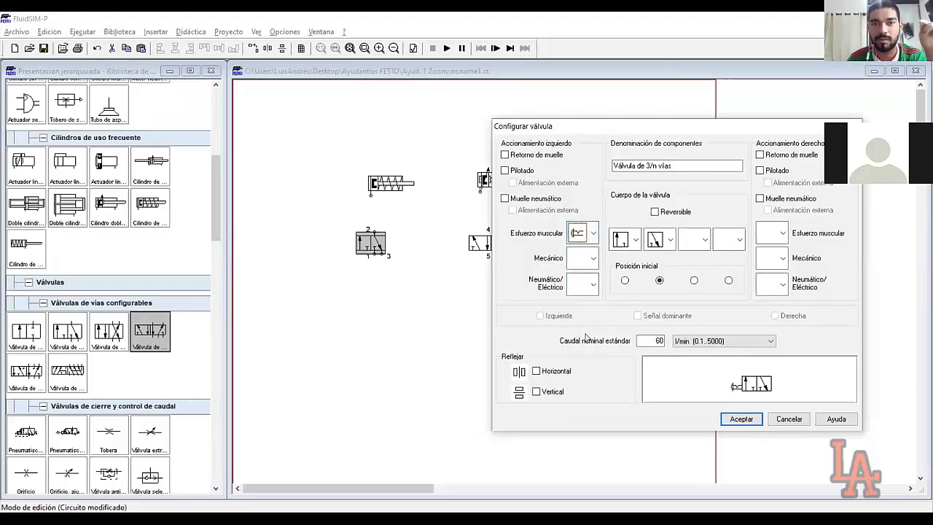
left_click(592, 234)
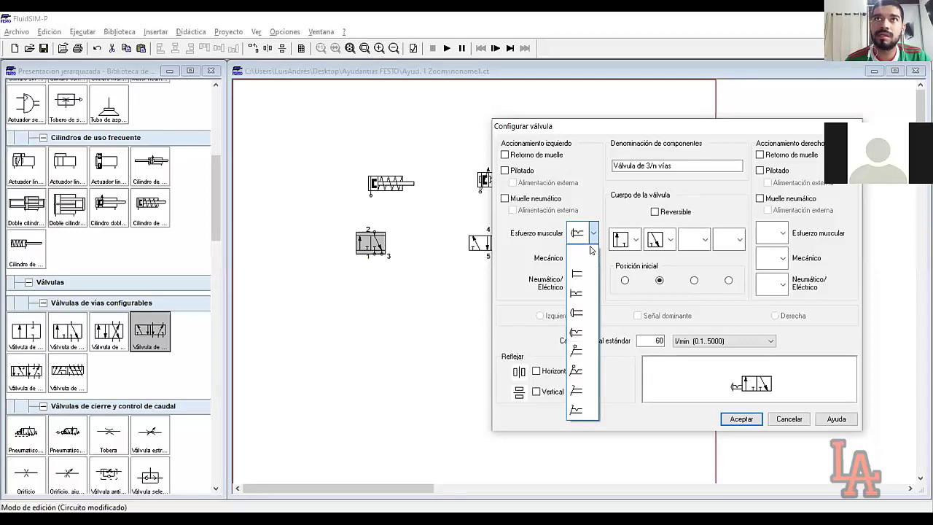
left_click(576, 312)
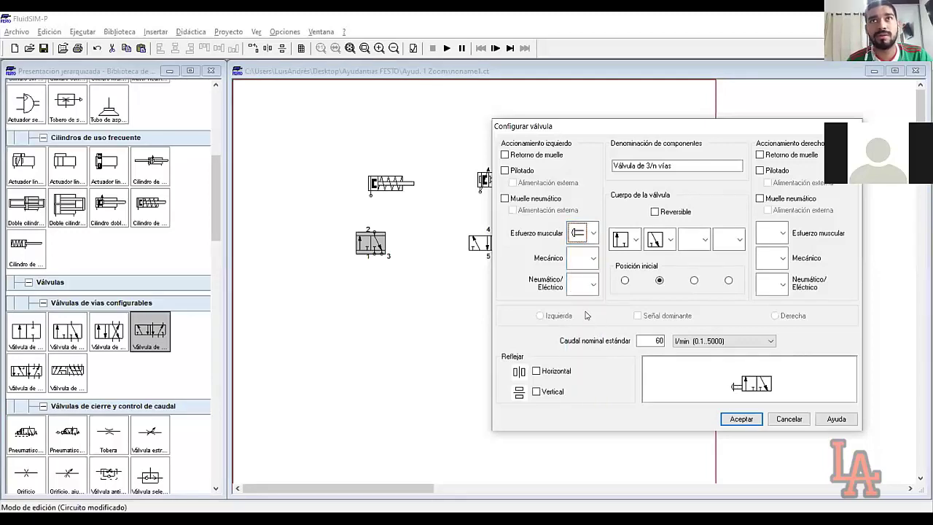
left_click(592, 259)
left_click(593, 233)
left_click(593, 233)
left_click(581, 255)
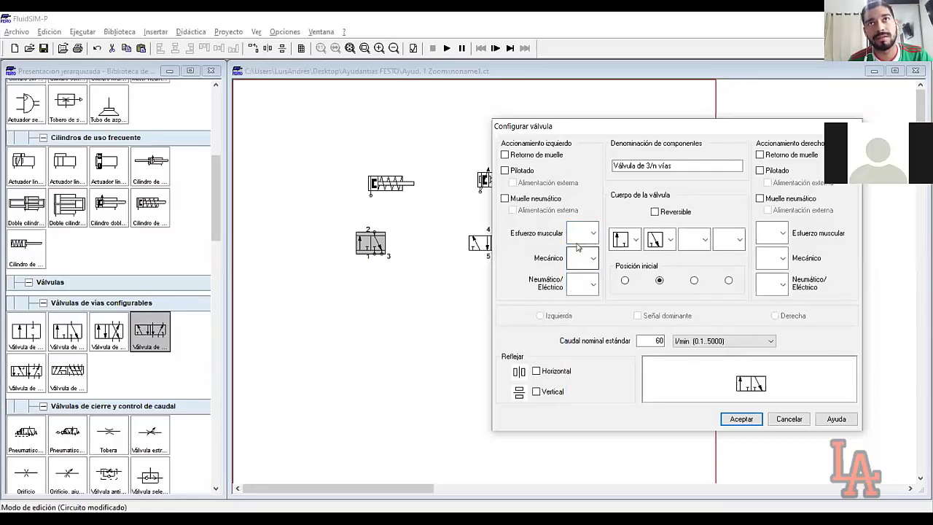
Step: Examine the muscular, mechanical and pneumatic/electrical options available for the valve's left actuation
left_click(580, 234)
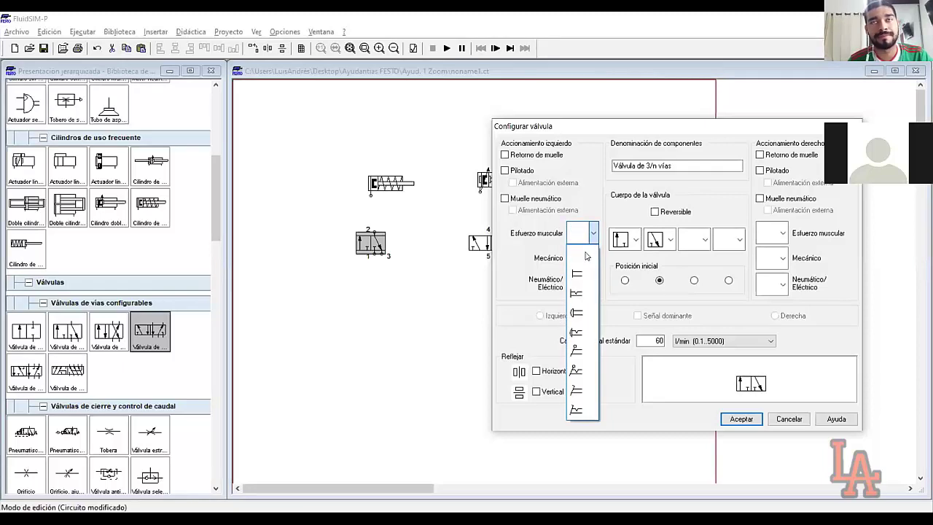
left_click(585, 255)
left_click(594, 258)
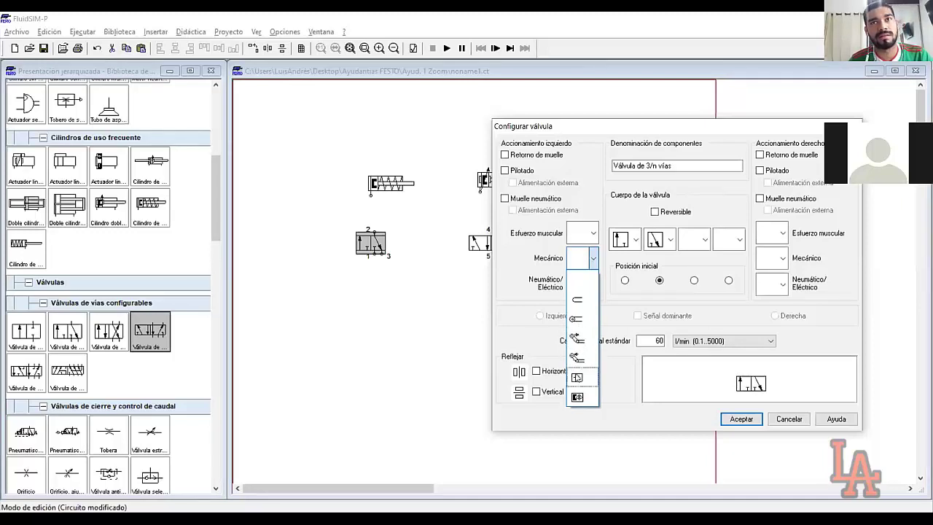
left_click(593, 261)
left_click(593, 284)
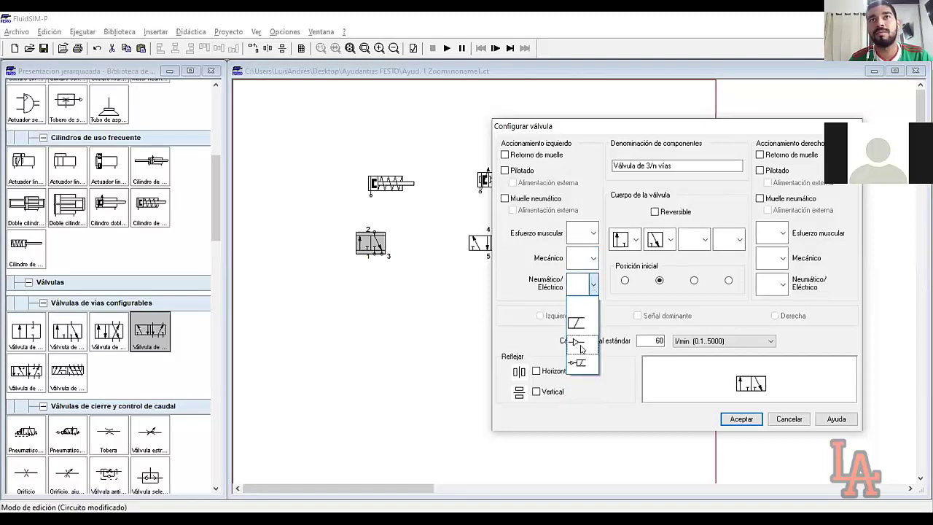
left_click(595, 290)
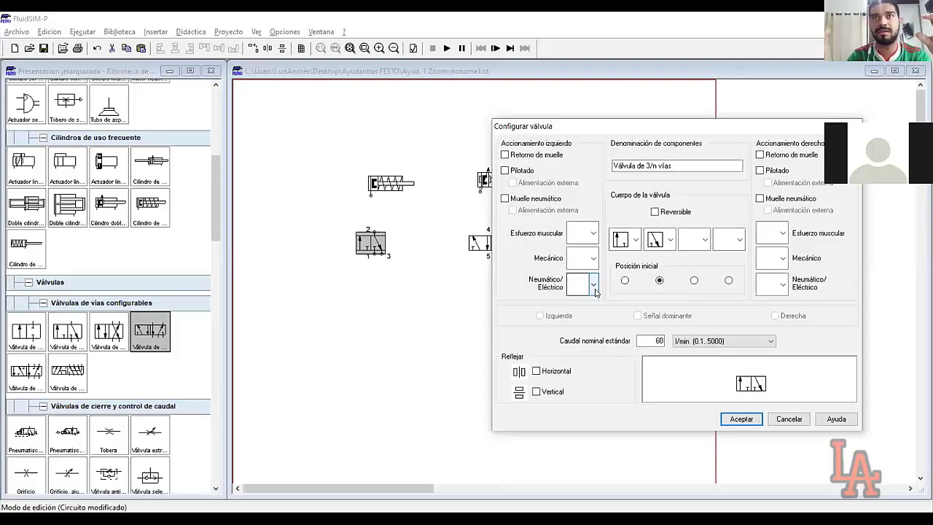
Step: Try pneumatic actuation on the valve's left side and on its right side, clearing each choice
left_click(595, 291)
left_click(585, 344)
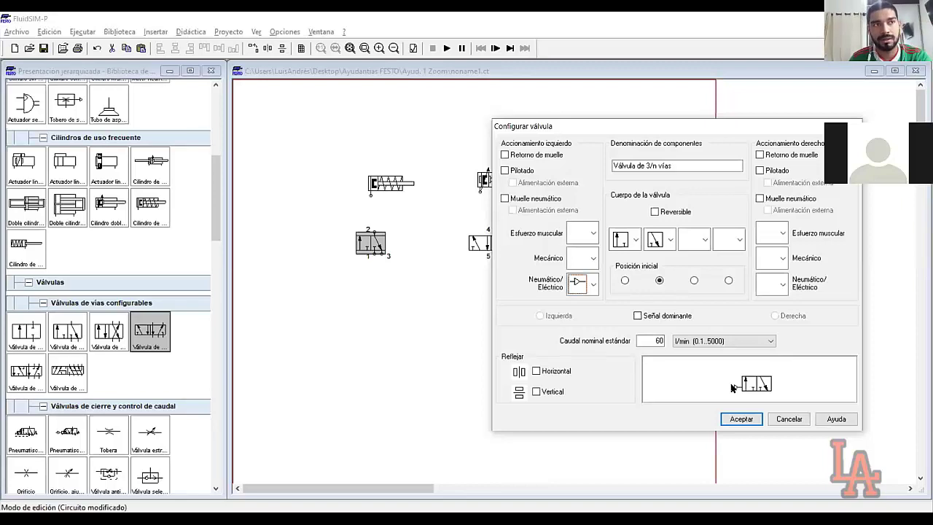
left_click(592, 285)
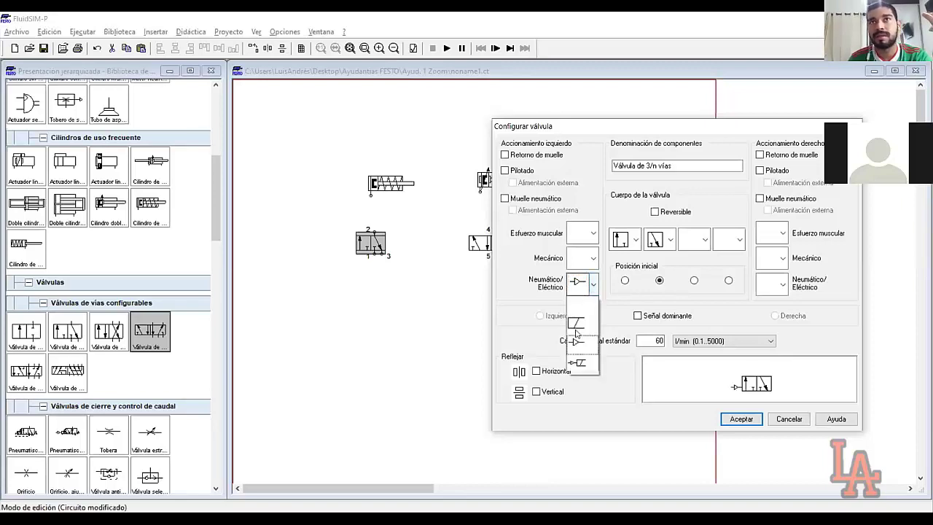
left_click(575, 321)
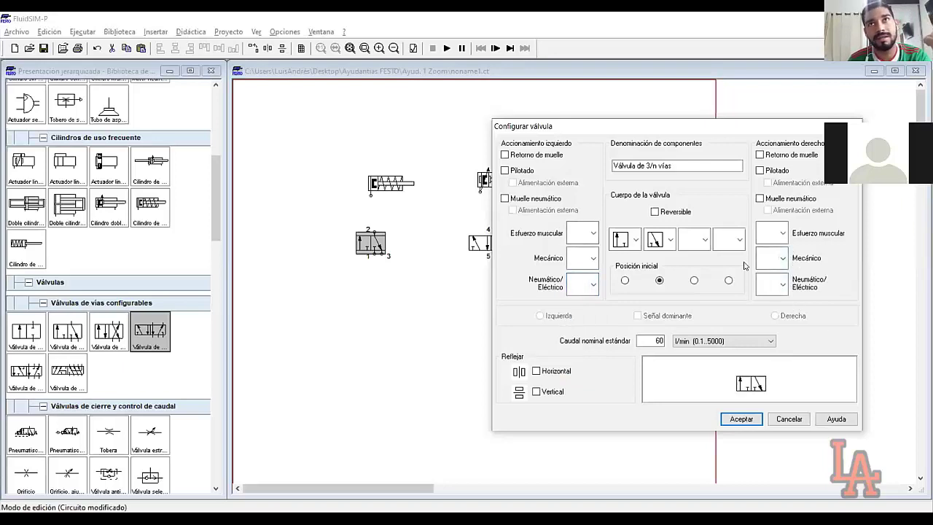
left_click(781, 284)
left_click(775, 345)
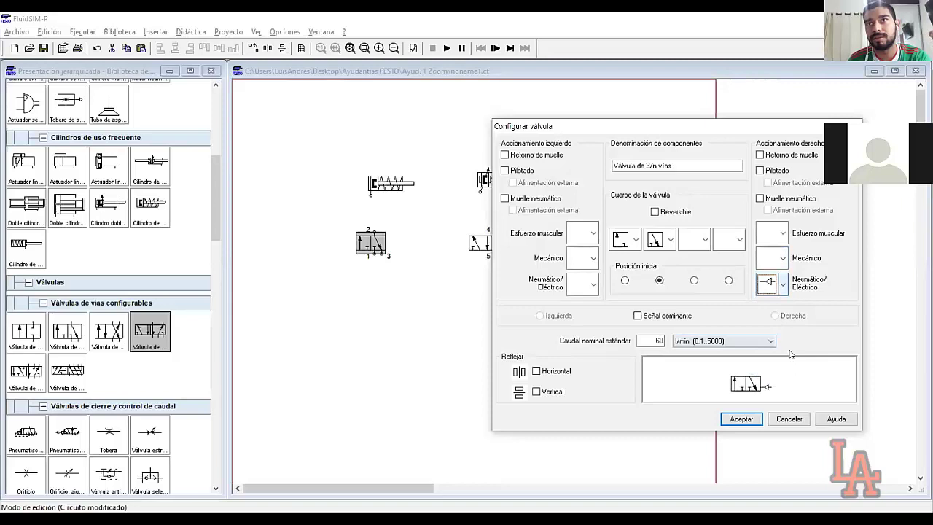
left_click(781, 284)
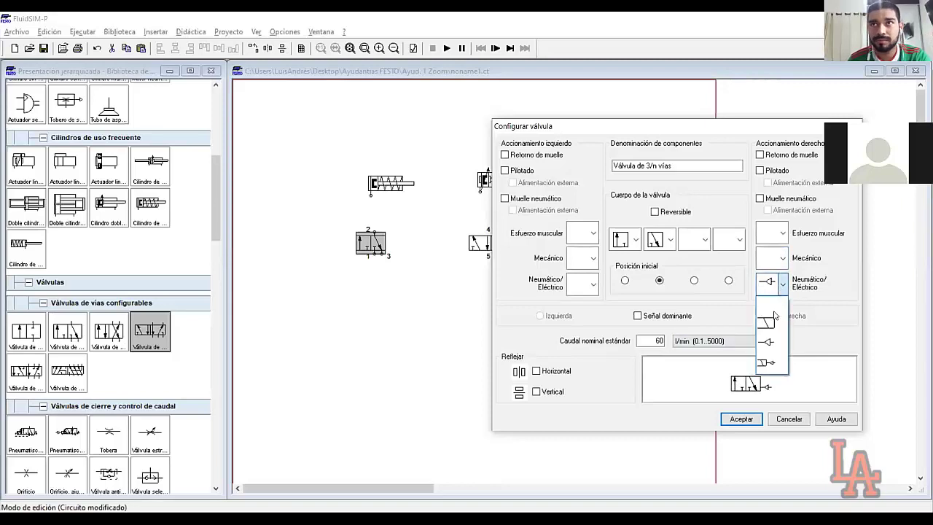
left_click(774, 315)
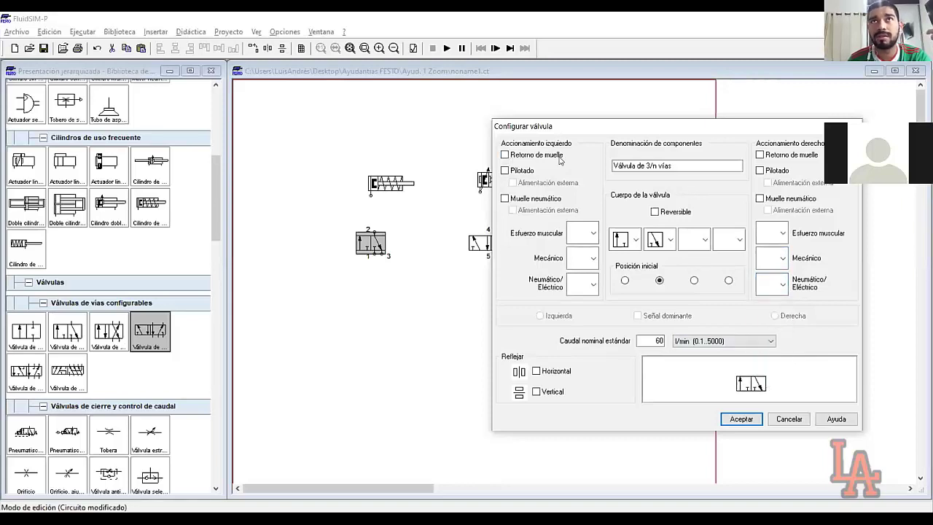
Step: Try a right spring return with latching and plain push-button actuation on the left, and cancel the valve configuration
left_click(792, 157)
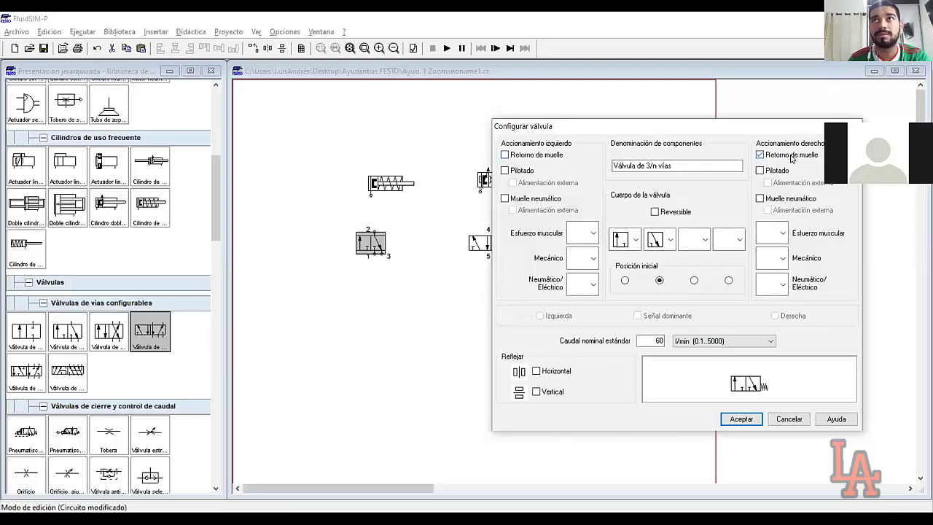
left_click(592, 232)
left_click(577, 256)
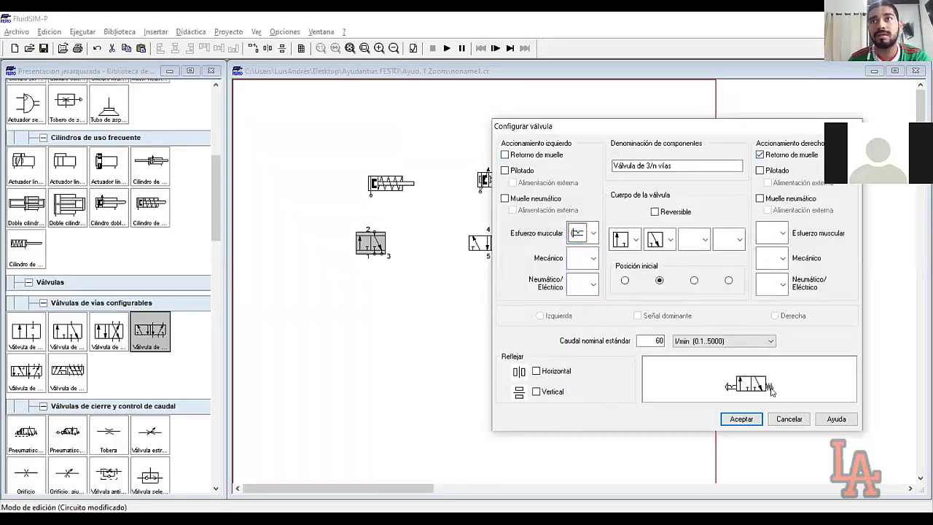
left_click(593, 233)
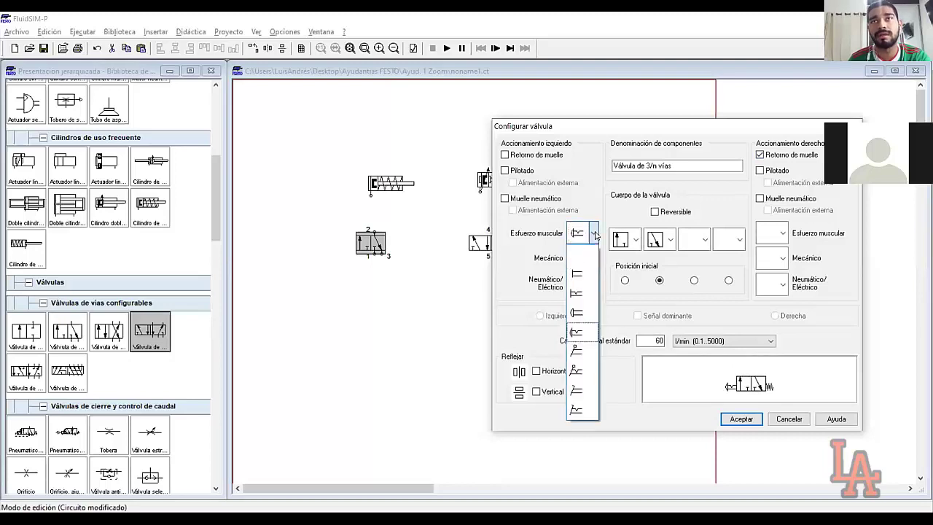
left_click(578, 314)
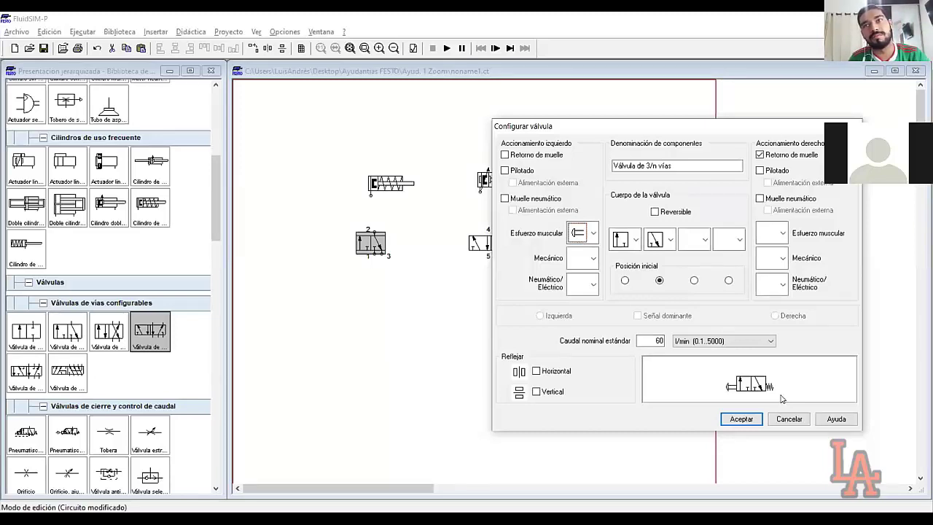
left_click(789, 419)
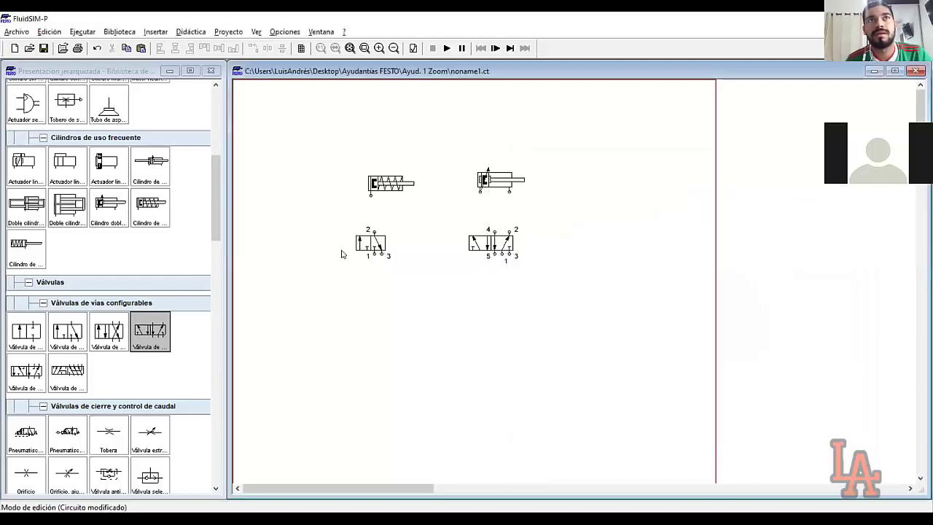
Step: Nudge the 3/n-way valve slightly to the right beneath the single-acting cylinder
mouse_move(367, 247)
left_mouse_down()
mouse_move(375, 258)
mouse_move(371, 244)
left_mouse_up()
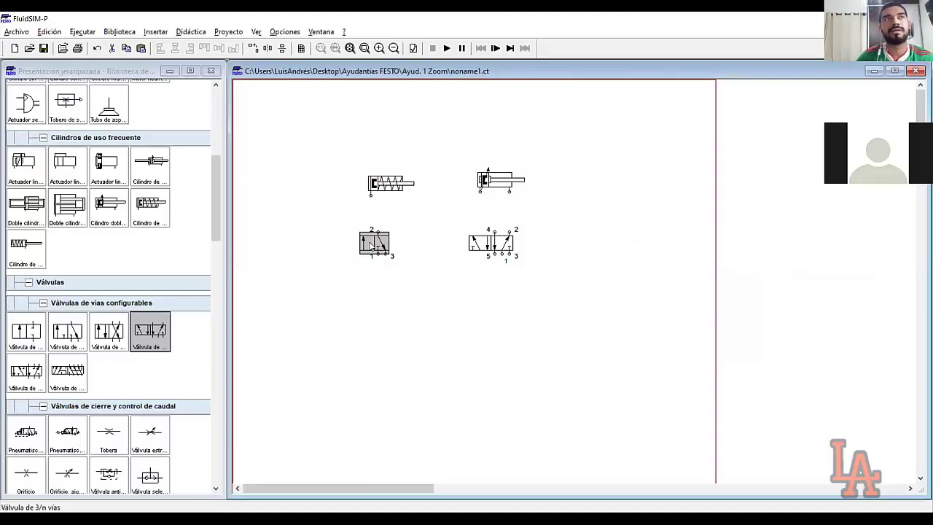
left_click(331, 250)
Step: Place a compressed air source below the 3/n-way valve and a simplified maintenance unit next to the source
left_click_drag(215, 169, 215, 102)
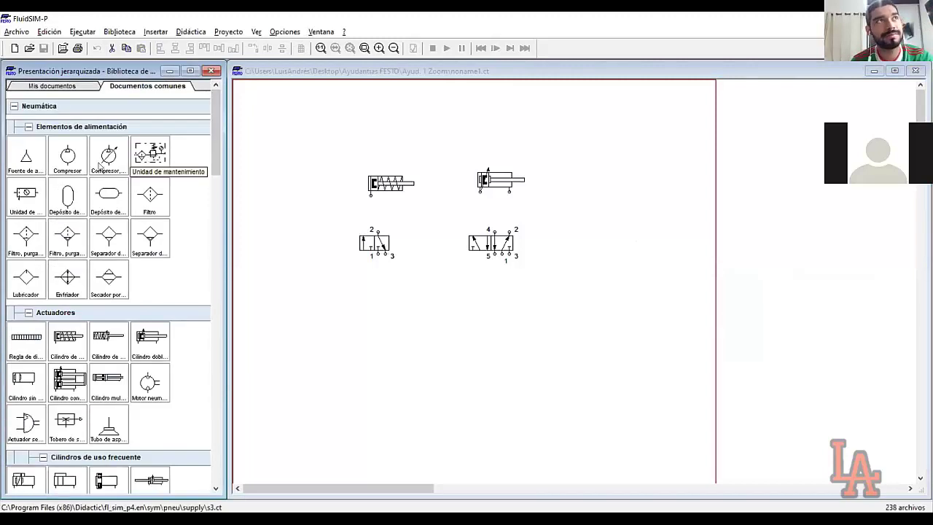
left_click_drag(25, 159, 375, 297)
left_click_drag(35, 196, 372, 336)
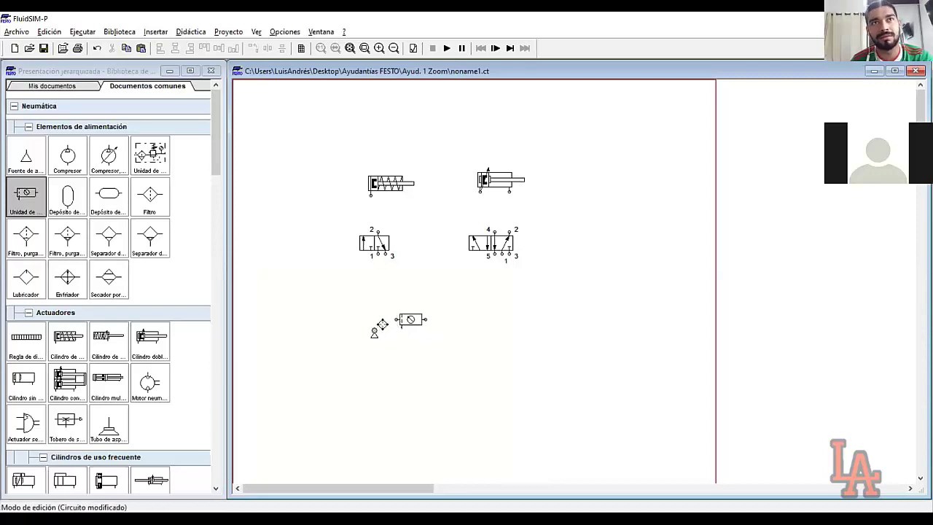
Step: Link the compressed air source to the simplified maintenance unit, and delete both components together with their line
left_click_drag(396, 319, 375, 330)
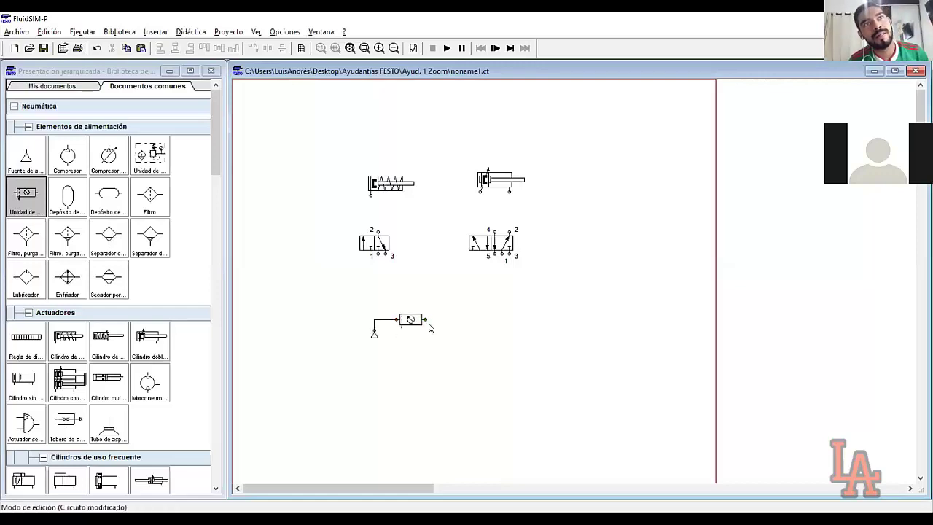
left_click_drag(459, 299, 341, 360)
left_click_drag(435, 286, 331, 394)
key("Delete")
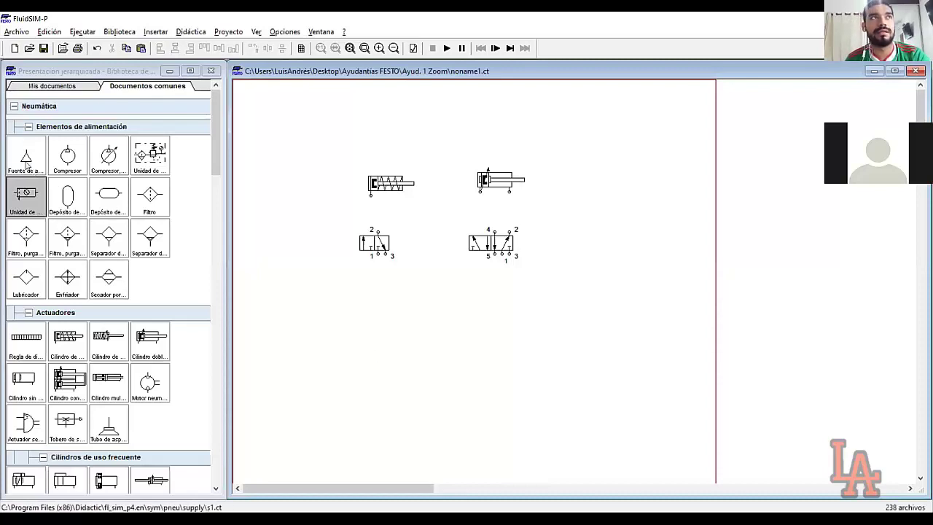
Step: Place a compressed air source on port 1 of the 3/n-way valve and pull it well below the valve on its line
left_click_drag(26, 165, 376, 275)
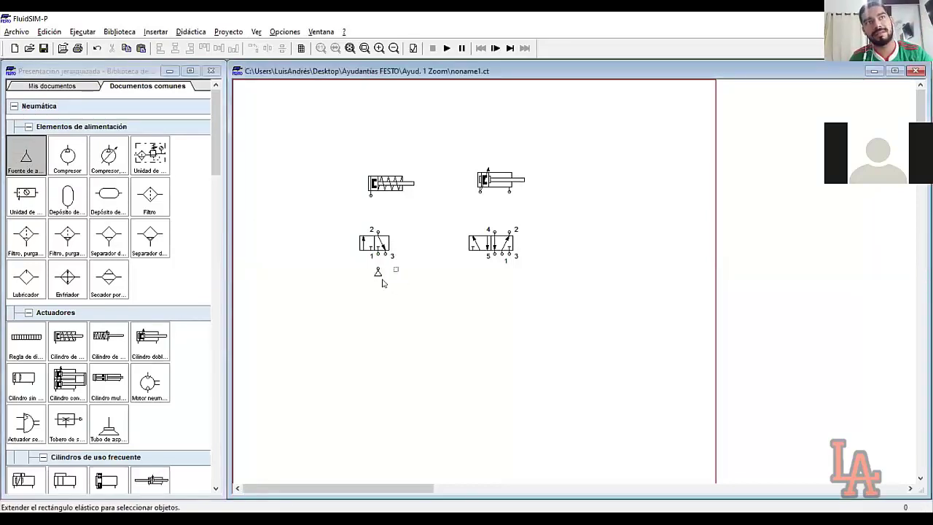
key("Delete")
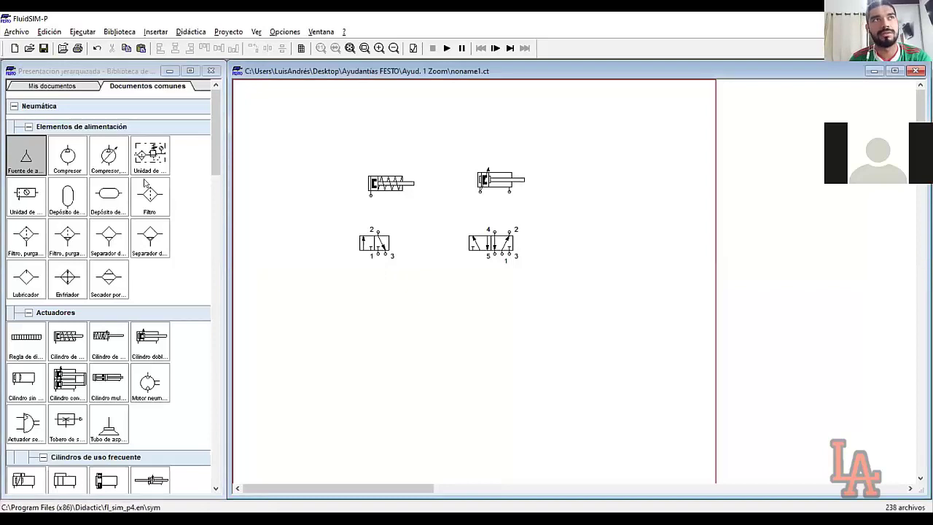
left_click(126, 197)
left_click_drag(125, 197, 377, 253)
left_click_drag(417, 346, 373, 395)
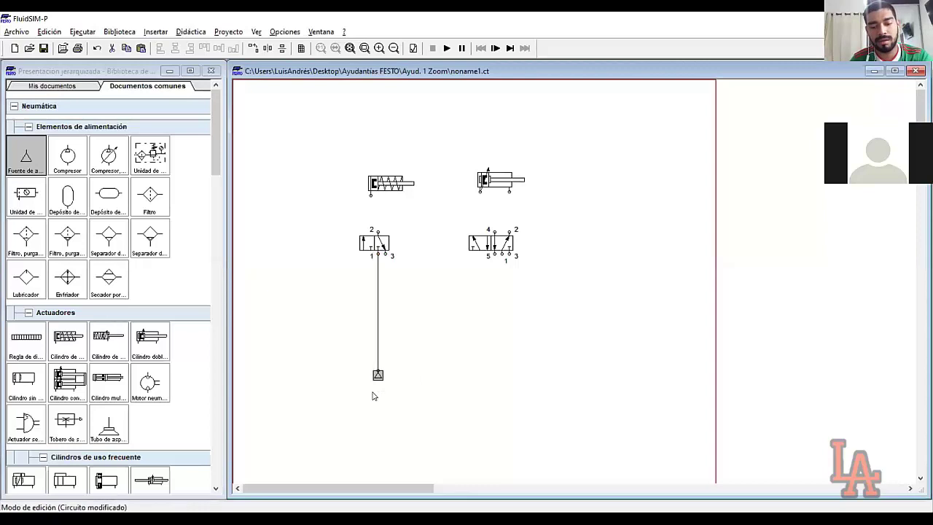
left_click(404, 360)
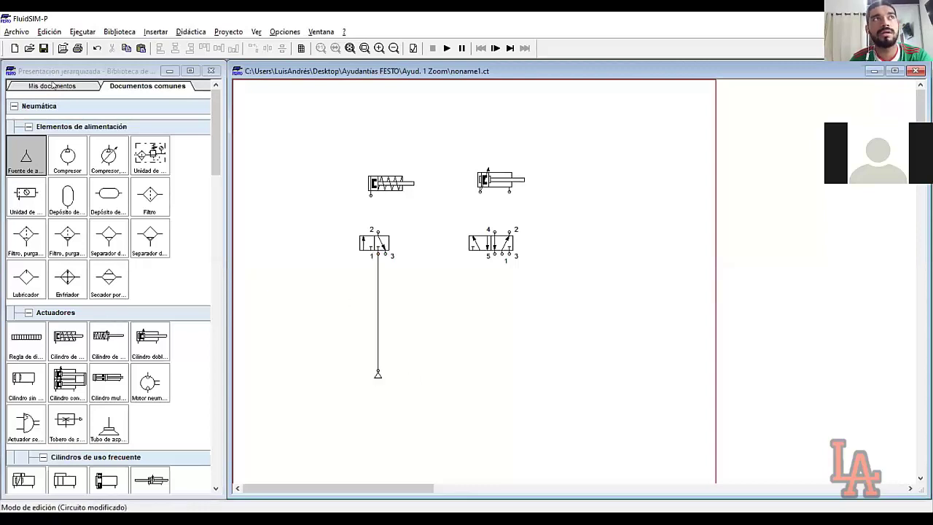
Step: Place a second air source on port 1 of the 5/n-way valve and bring the first source up close beneath the 3/n-way valve
left_click_drag(40, 142, 500, 262)
left_click_drag(354, 327, 388, 414)
left_click_drag(378, 373, 378, 263)
left_click(378, 278)
key("Delete")
left_click(393, 277)
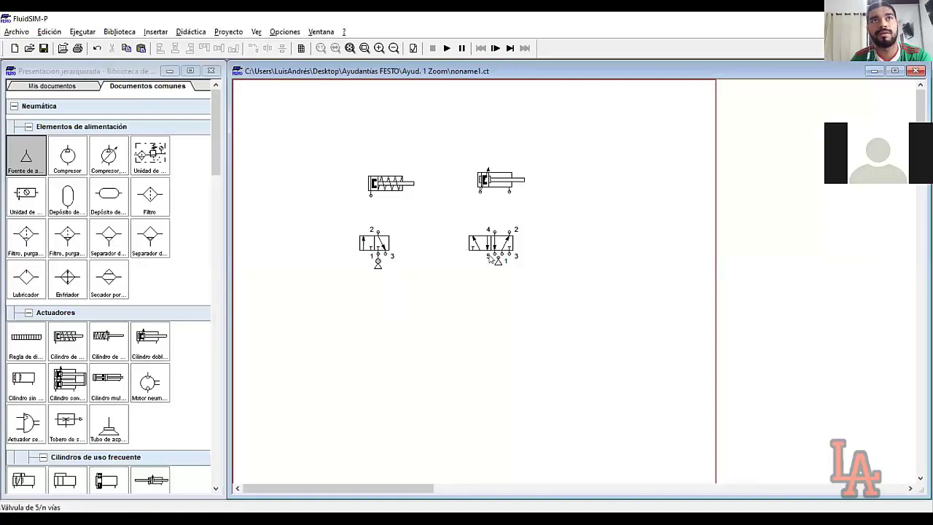
left_click_drag(498, 264, 501, 264)
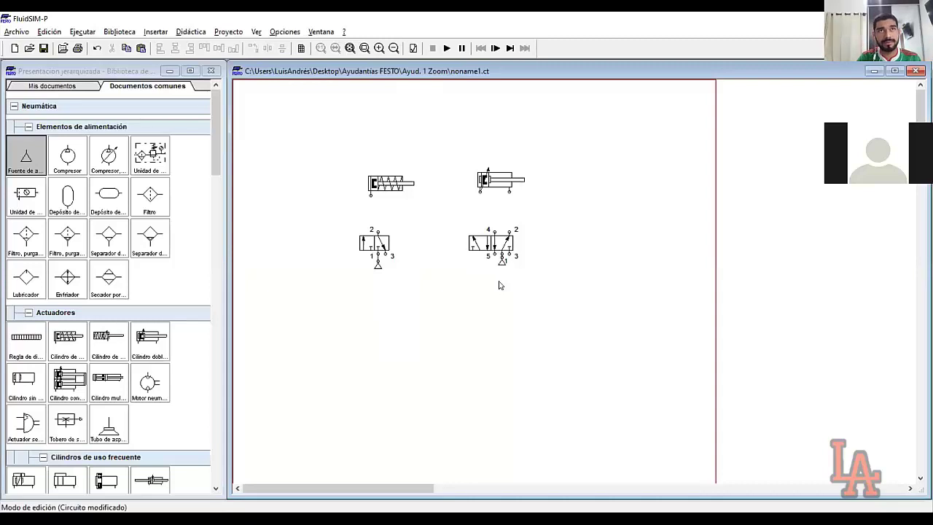
Step: Delete both directional valves with their air sources, and undo the deletion
left_click_drag(347, 227, 573, 303)
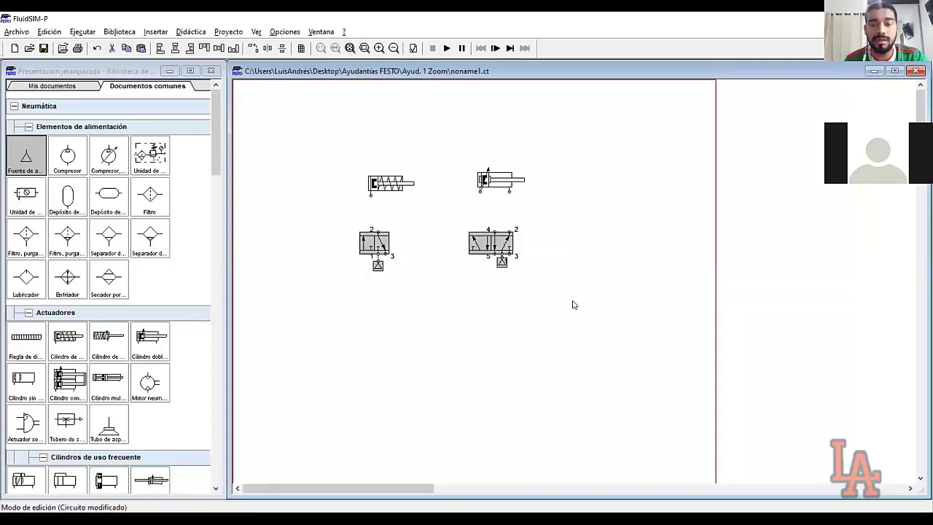
key("Delete")
mouse_move(303, 164)
left_mouse_down()
mouse_move(498, 226)
mouse_move(536, 214)
left_mouse_up()
left_click(418, 222)
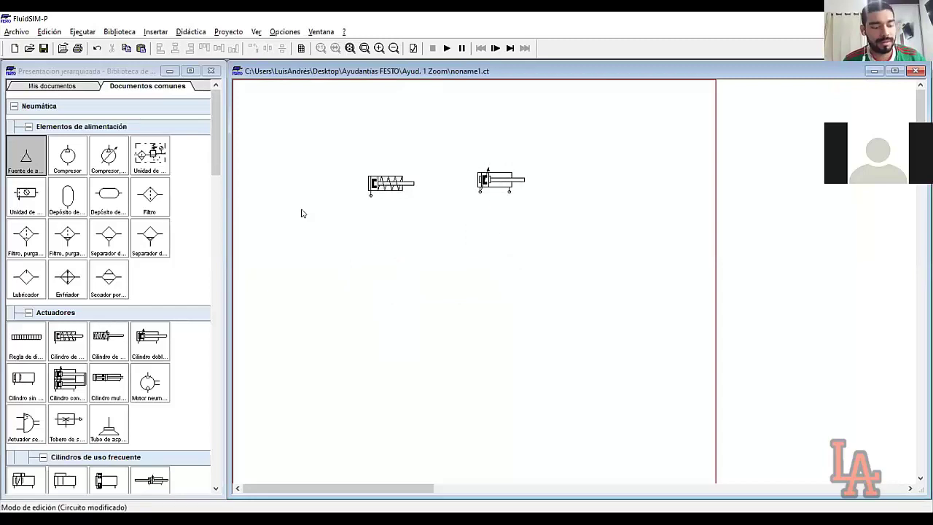
left_click(102, 47)
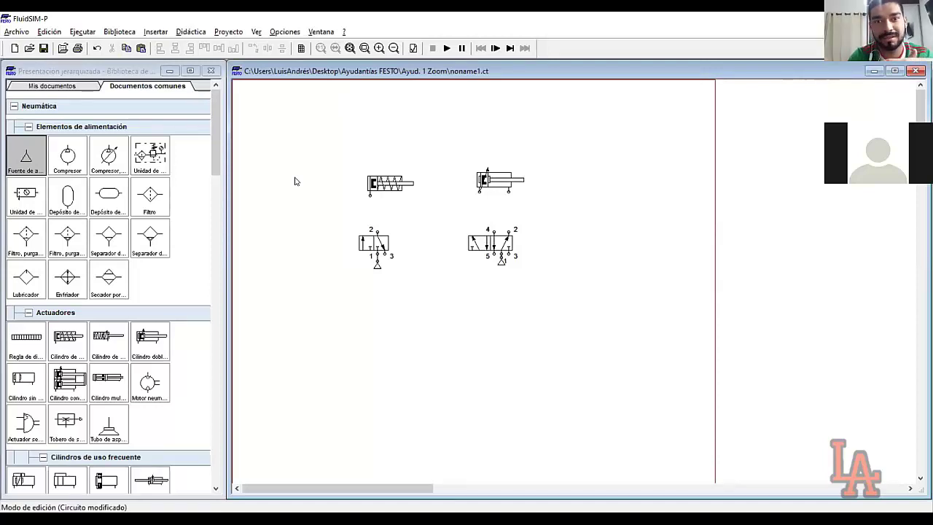
left_click(295, 180)
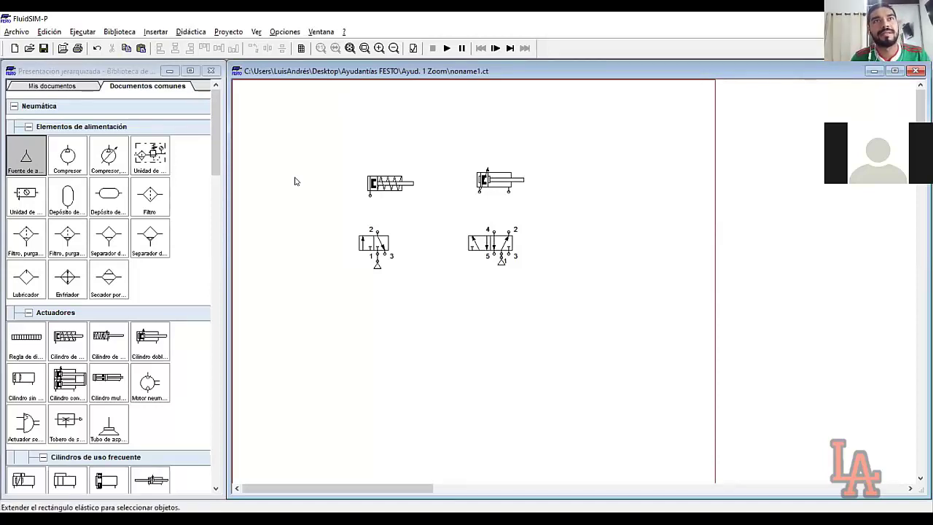
Step: Delete the double-acting cylinder and both directional valves with their air sources, keeping only the single-acting cylinder
left_click_drag(399, 152, 566, 336)
key("Delete")
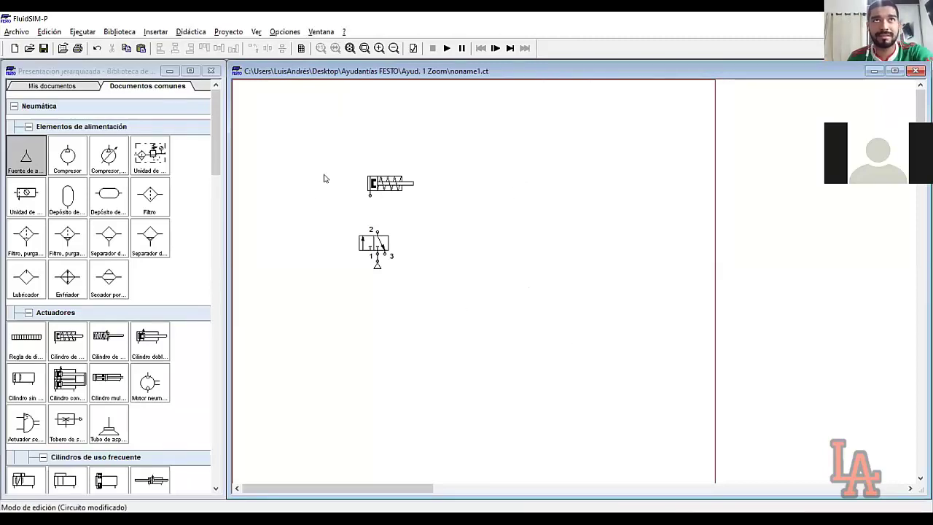
left_click_drag(319, 215, 576, 312)
key("Delete")
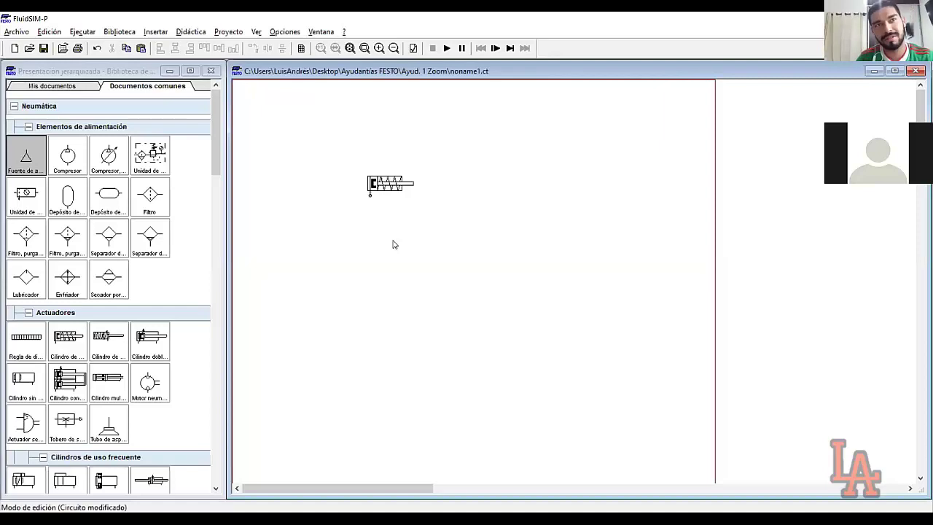
left_click_drag(322, 138, 451, 224)
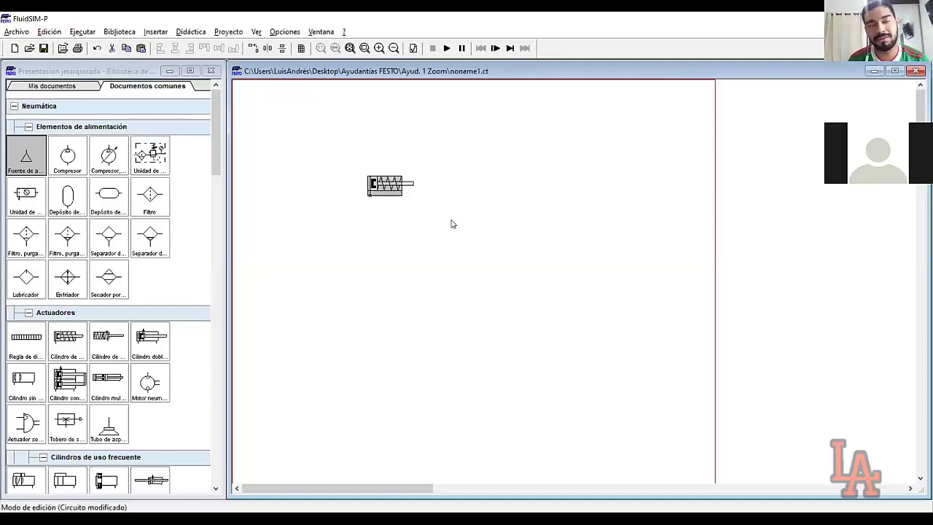
left_click(451, 224)
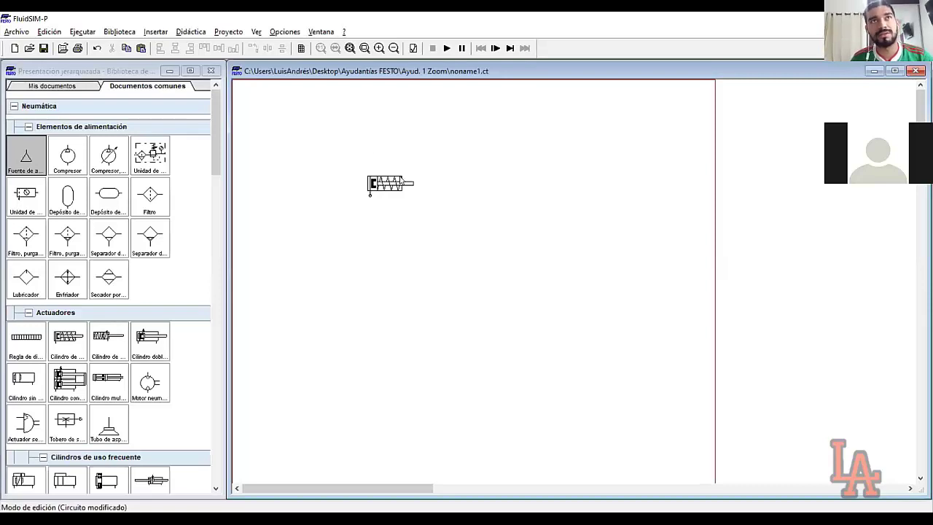
Step: Place a configurable 3/n-way valve below the single-acting cylinder and connect the cylinder's port to the valve's port 2
mouse_move(392, 184)
left_click_drag(220, 154, 214, 195)
scroll(207, 228, "down", 3)
left_click_drag(85, 345, 373, 237)
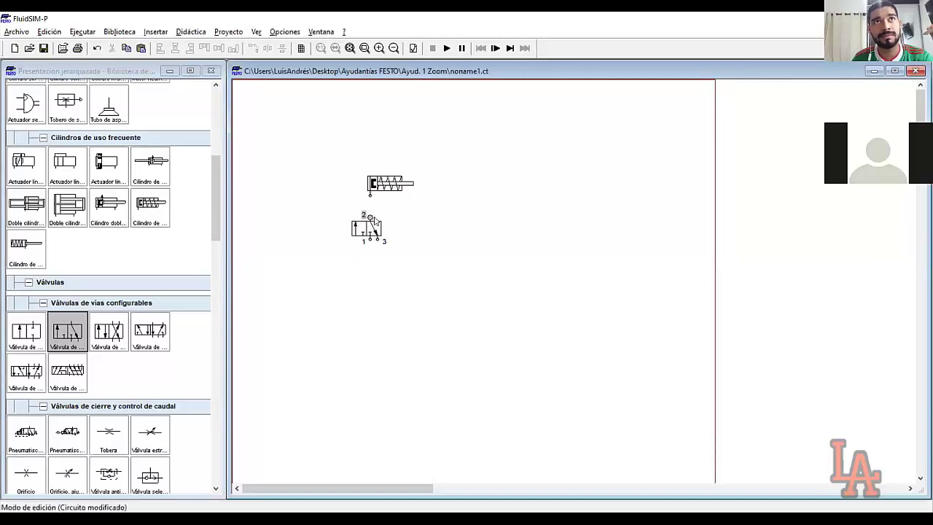
left_click_drag(371, 199, 370, 216)
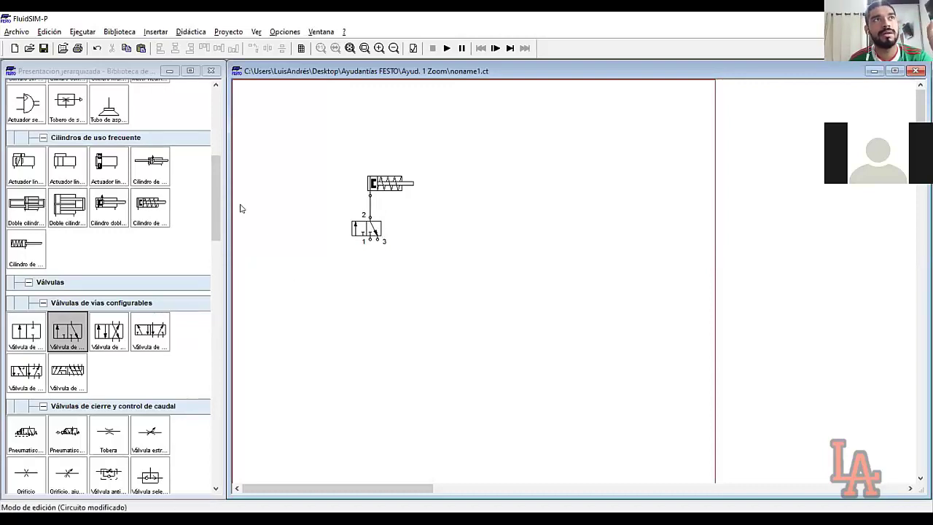
Step: Place a compressed air source directly below the 3/n-way valve and connect it to port 1
left_click_drag(220, 201, 210, 113)
left_click_drag(26, 156, 374, 263)
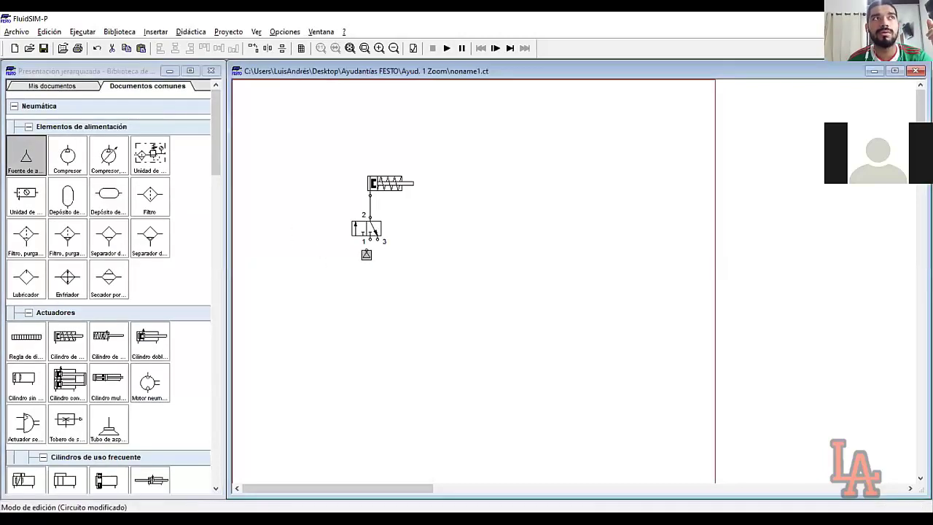
left_click(368, 255)
left_click_drag(370, 255, 370, 260)
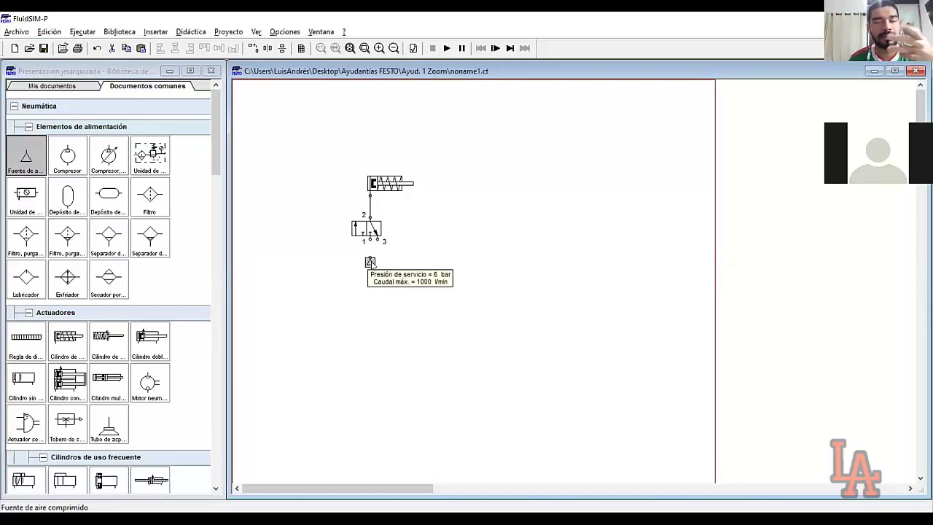
left_click_drag(372, 263, 370, 251)
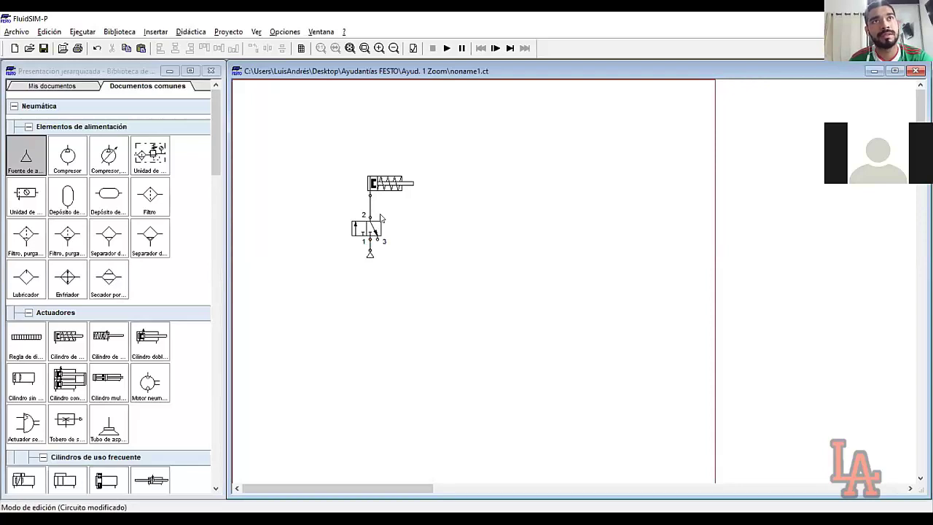
Step: Configure the 3/n-way valve with manual push-button actuation on the left and spring return on the right
mouse_move(374, 228)
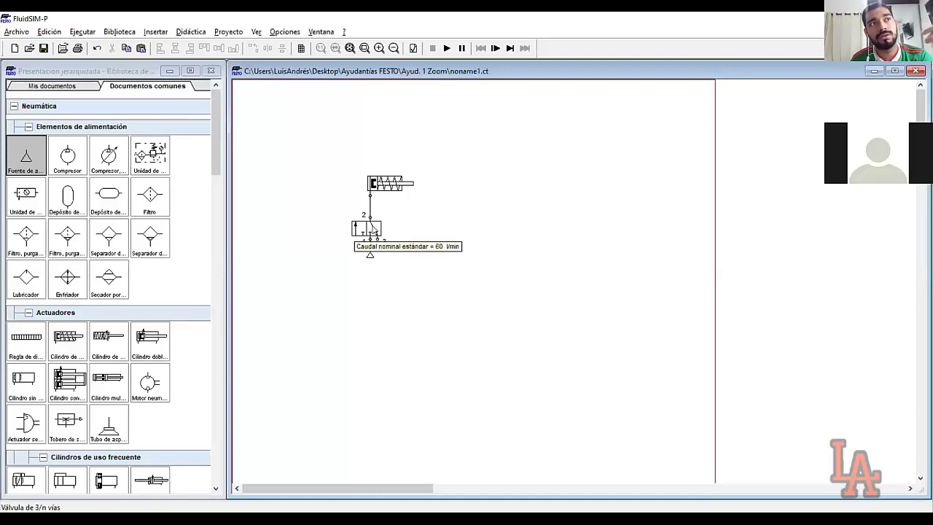
left_click(373, 233)
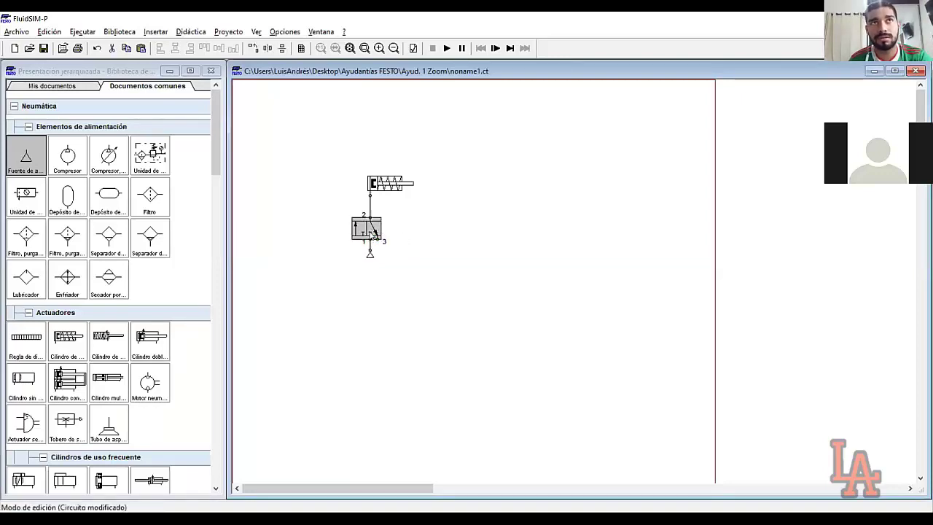
double_click(373, 233)
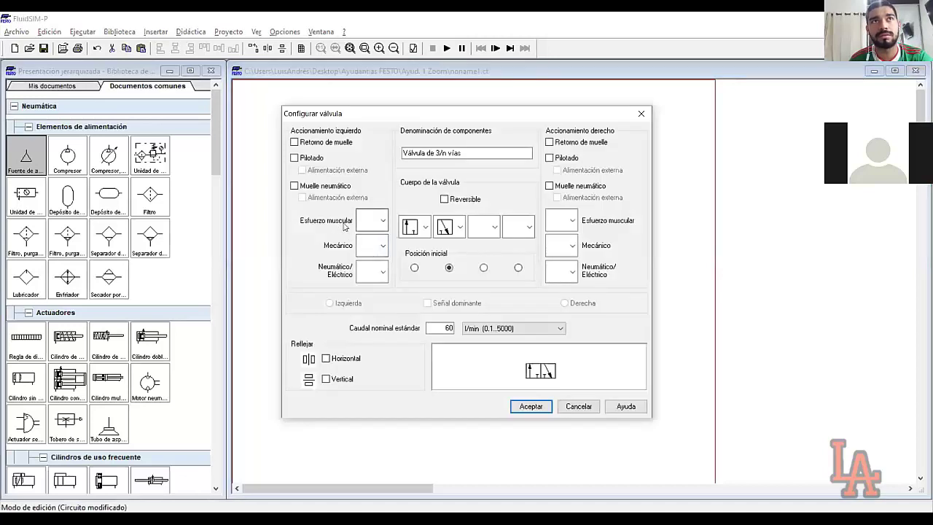
left_click(382, 221)
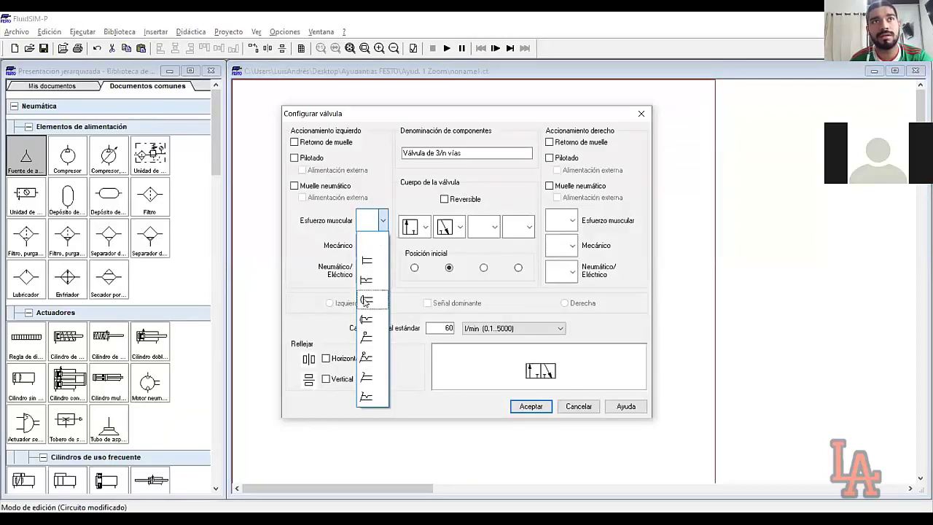
left_click(367, 299)
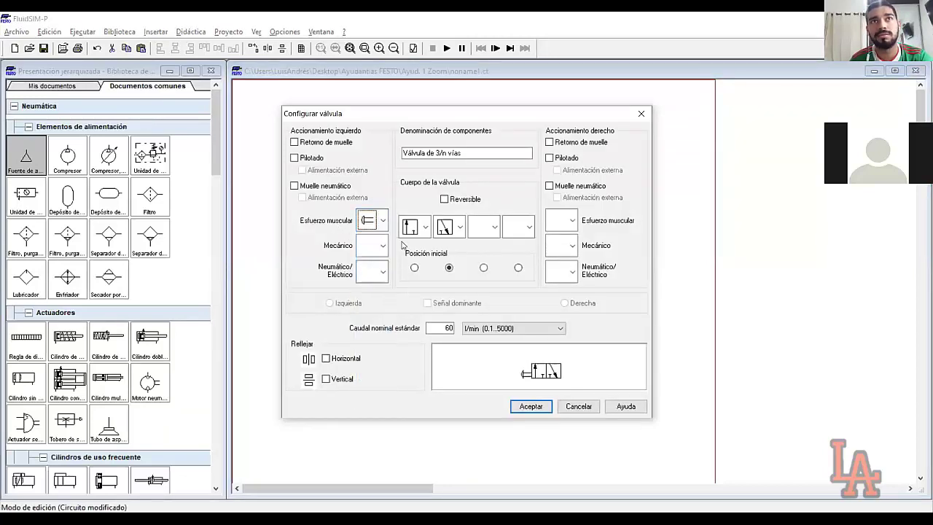
left_click(534, 402)
left_click(557, 144)
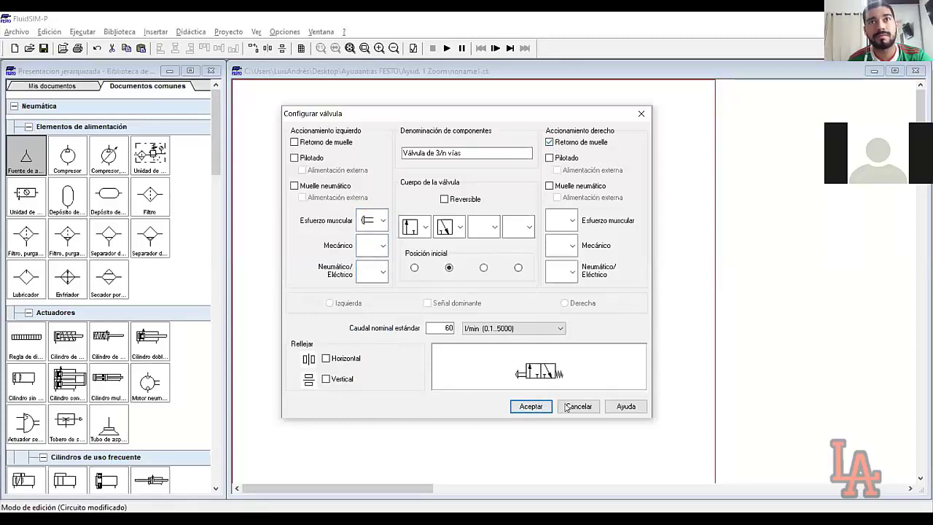
left_click(544, 412)
left_click_drag(307, 159, 431, 290)
left_click(435, 253)
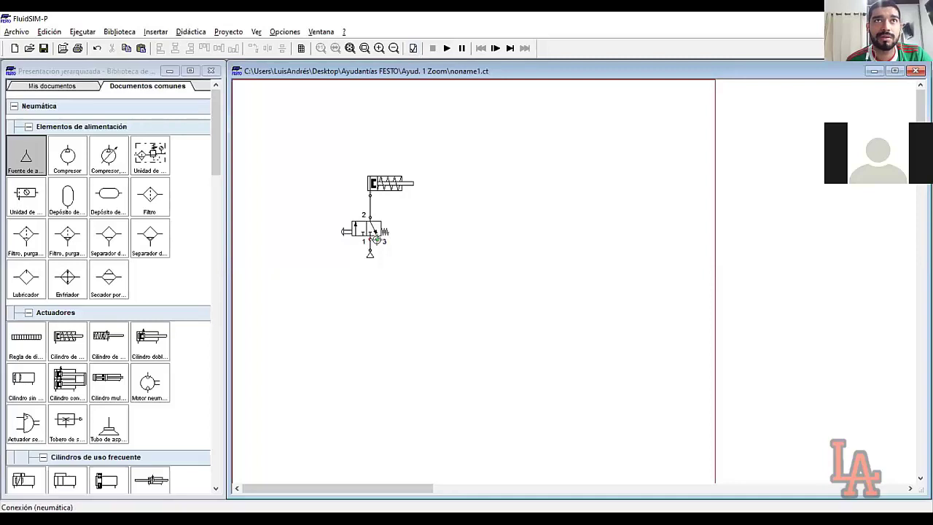
Step: Check the circuit for graphical errors and close off the valve's exhaust port 3 with a silencer
left_click(413, 48)
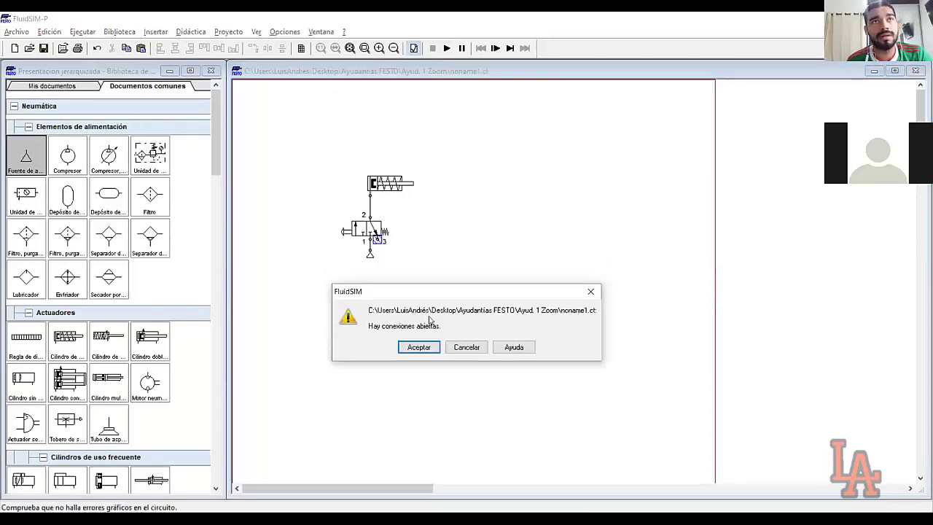
left_click(419, 347)
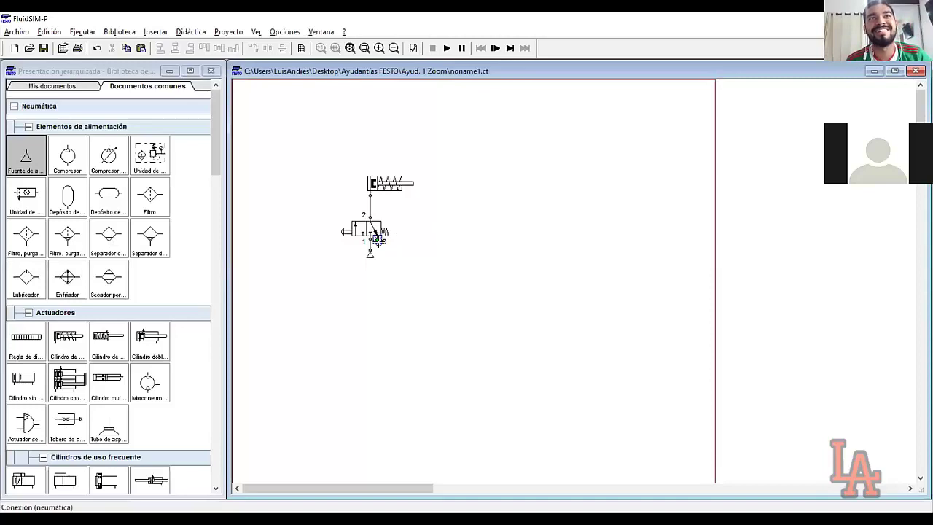
double_click(377, 238)
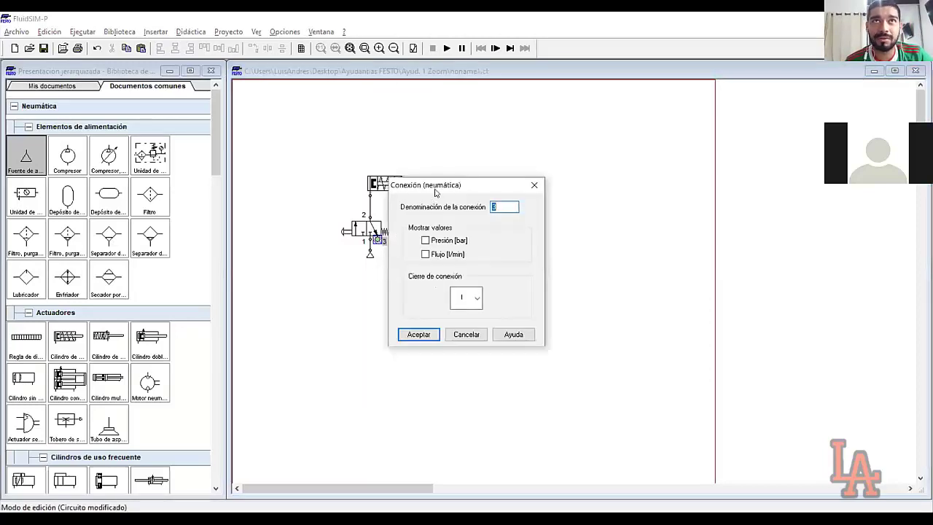
left_click_drag(435, 191, 463, 192)
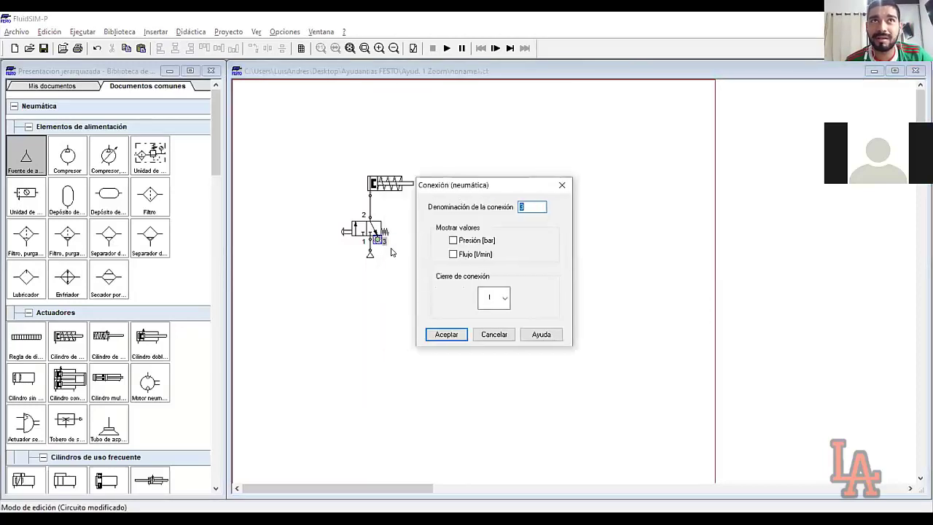
left_click(506, 298)
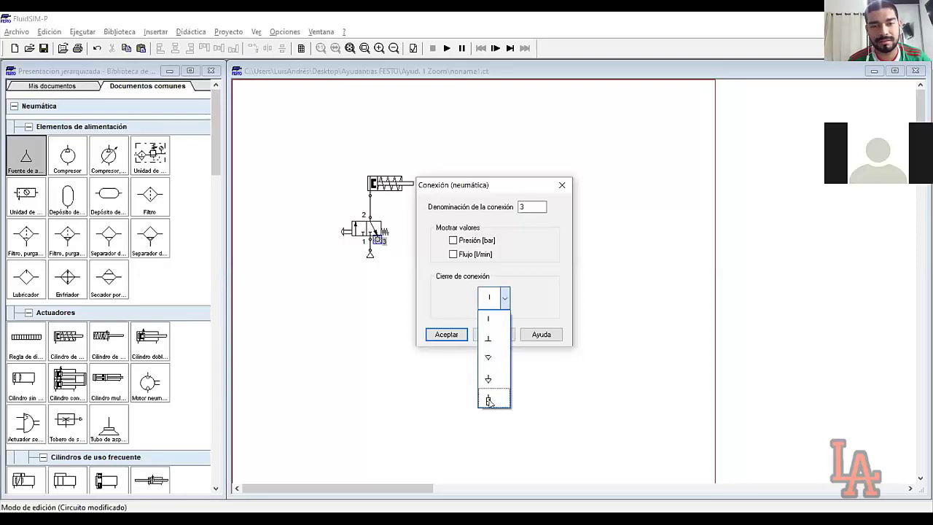
left_click(490, 403)
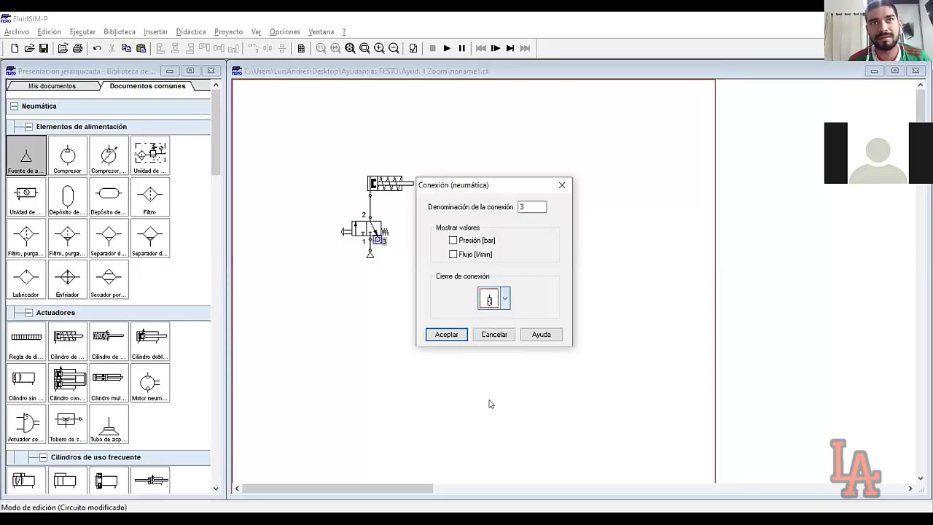
left_click(446, 334)
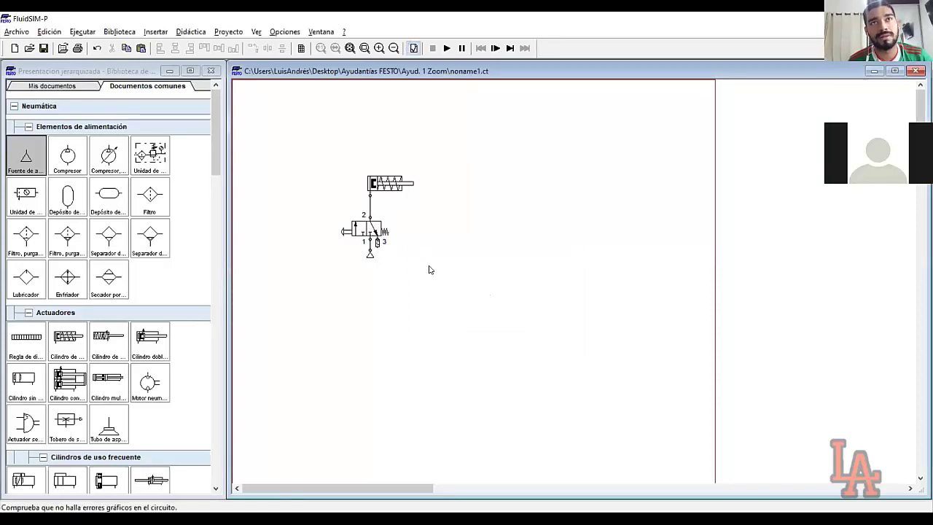
Step: Start the simulation and actuate the 3/n-way valve's push button to extend the single-acting cylinder, releasing it to retract
left_click(443, 288)
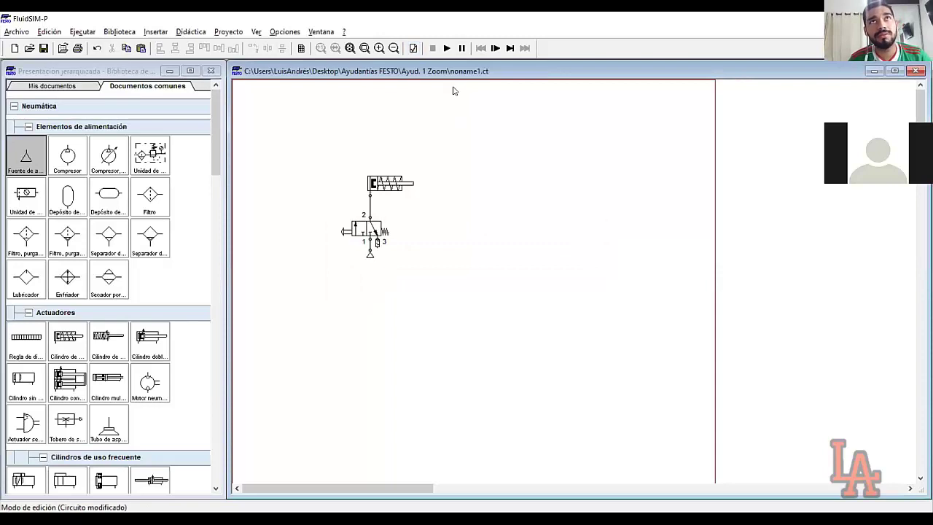
left_click(447, 47)
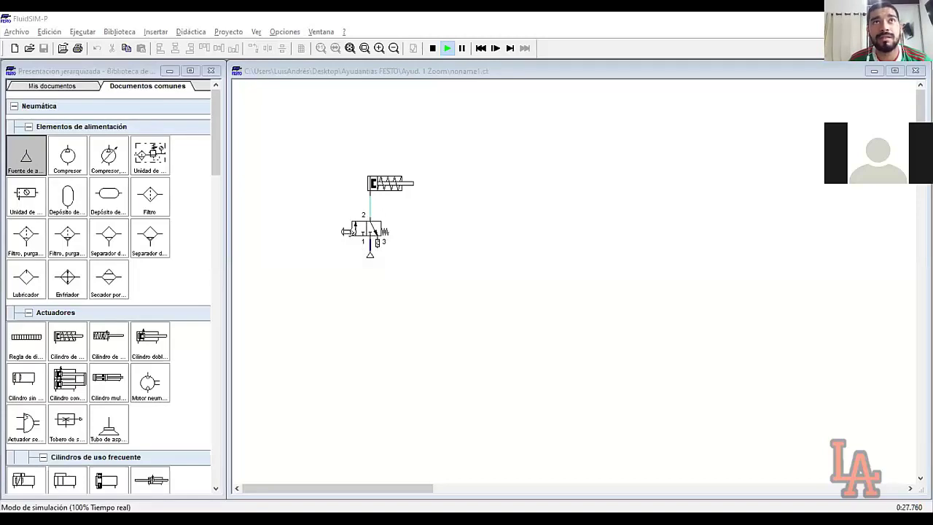
left_click(346, 232)
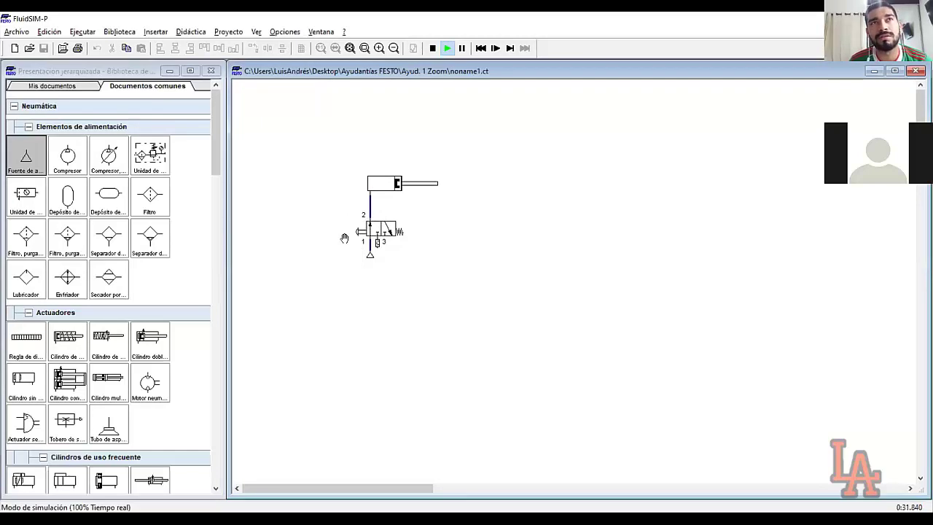
left_click(401, 261)
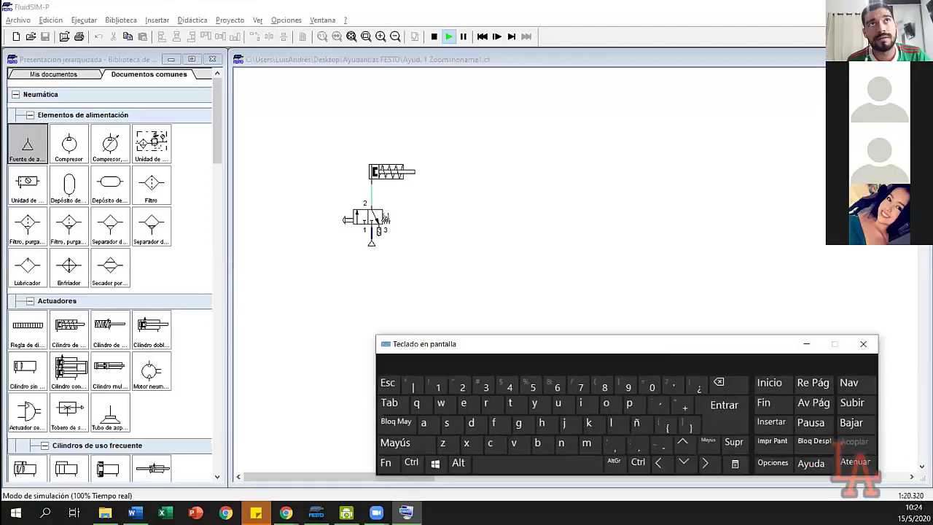
Step: Actuate the 3/n-way valve's push button momentarily several times in the running simulation
left_click(349, 214)
left_click(349, 214)
left_click(349, 215)
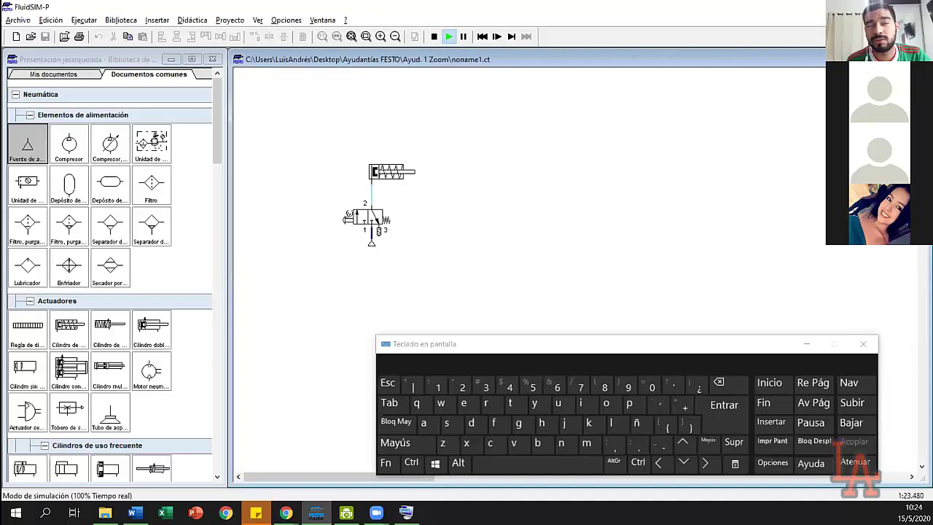
left_click(348, 215)
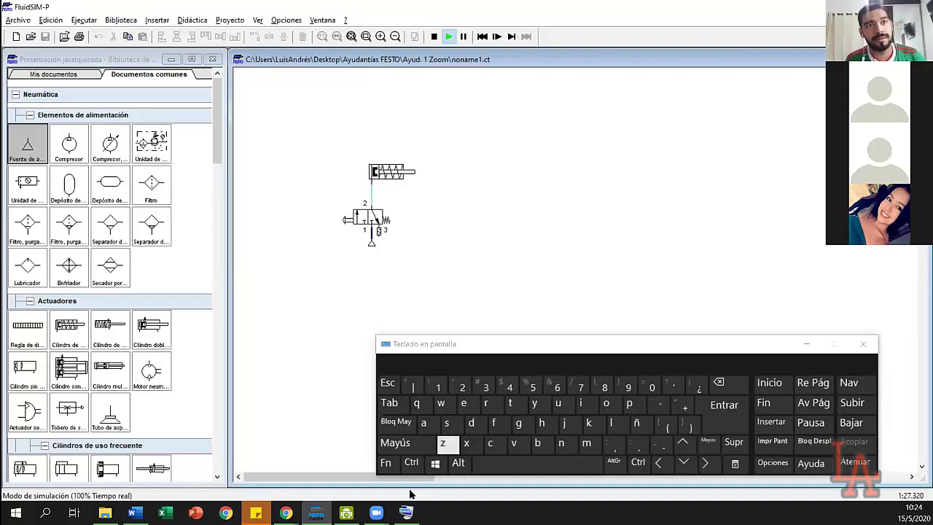
left_click(411, 462)
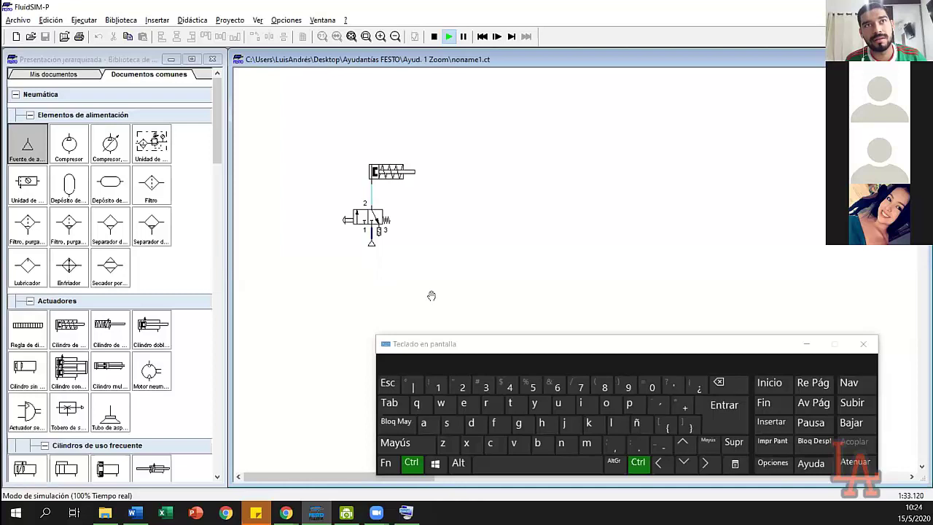
left_click(349, 217)
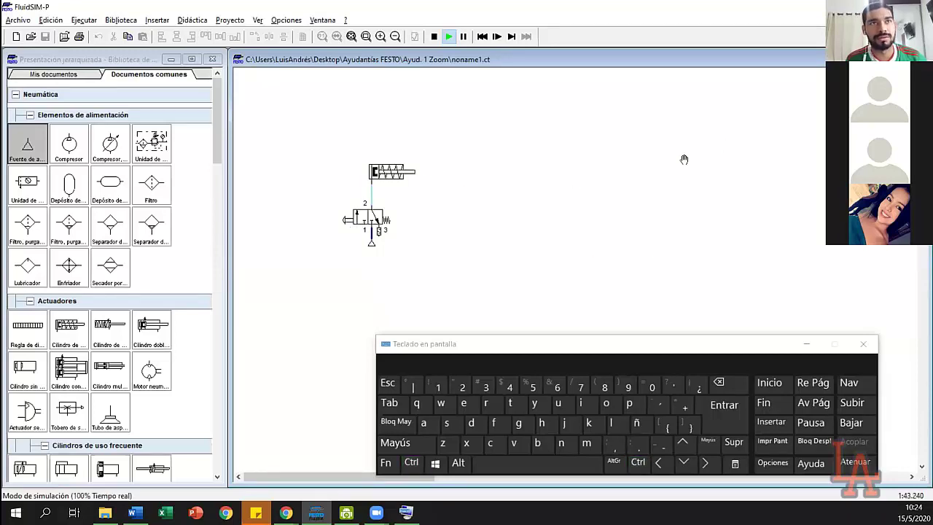
Step: Latch the 3/n-way valve in its actuated position so the cylinder stays extended, and release it again
left_click(367, 209, "ctrl+shift")
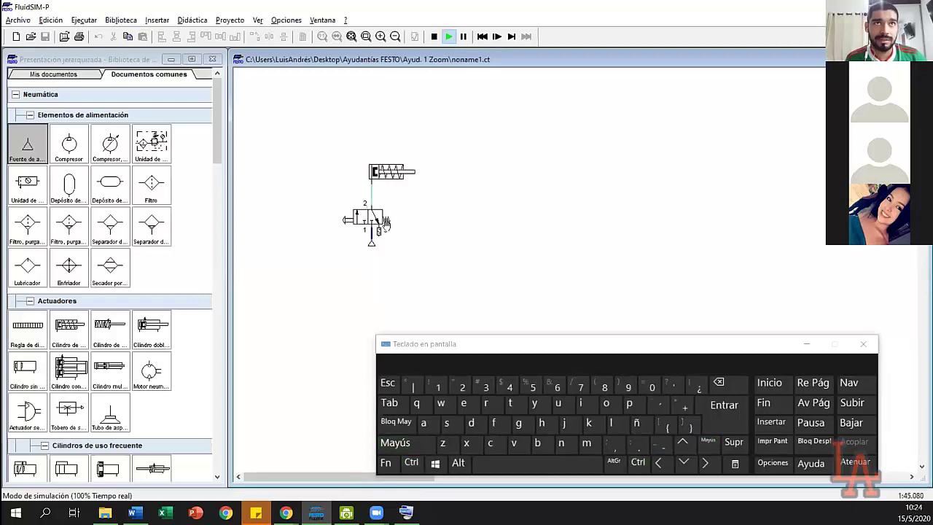
left_click(350, 213, "shift")
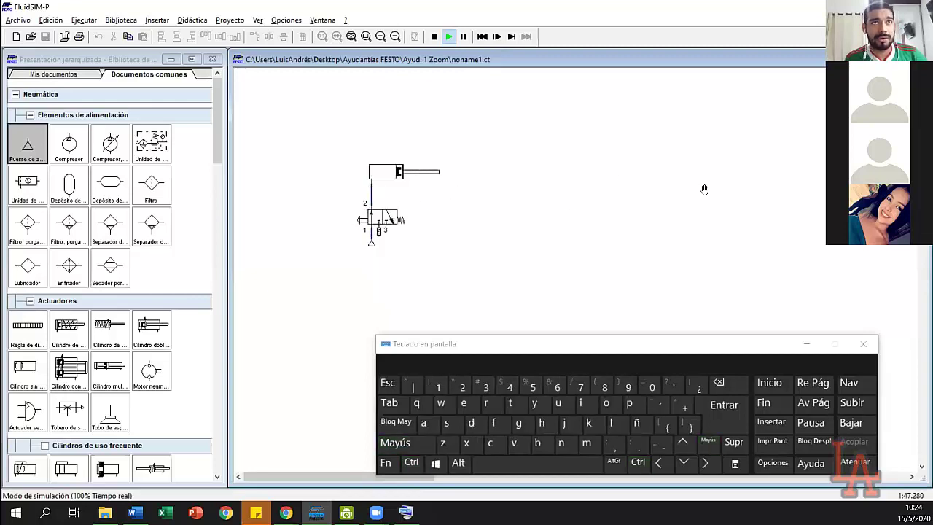
left_click(386, 217)
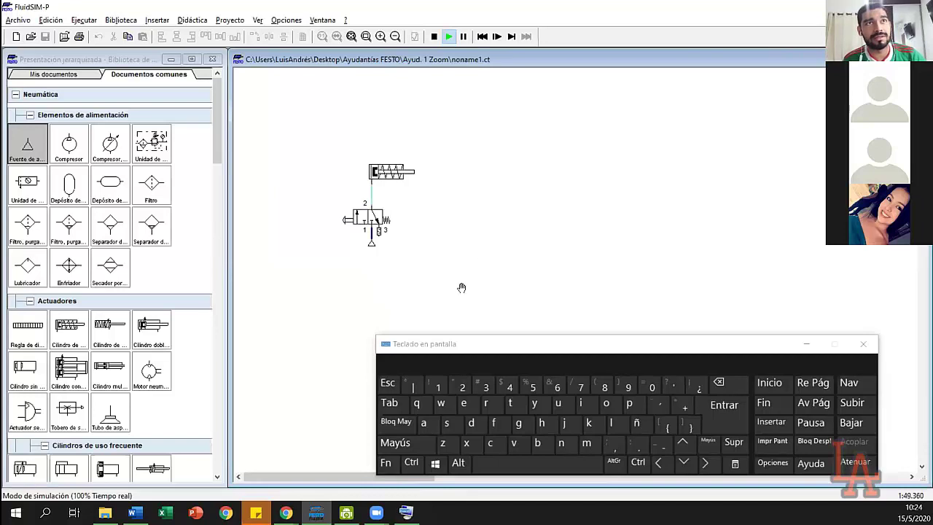
left_click(396, 449)
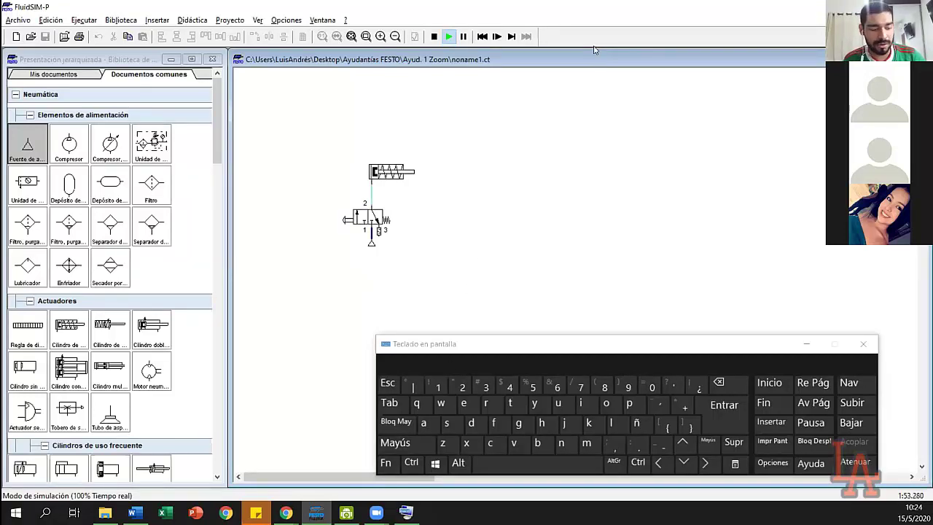
key("shift")
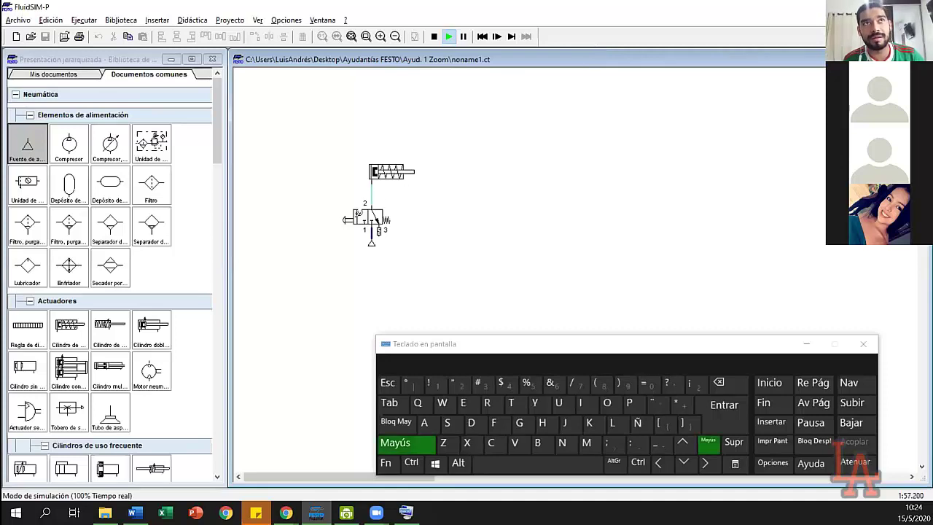
left_click(356, 214)
left_click(407, 450)
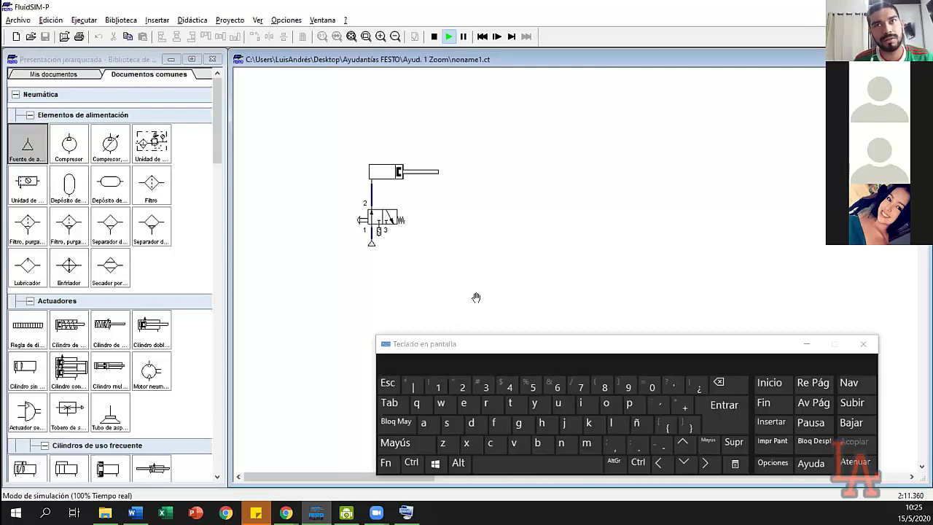
left_click(400, 214)
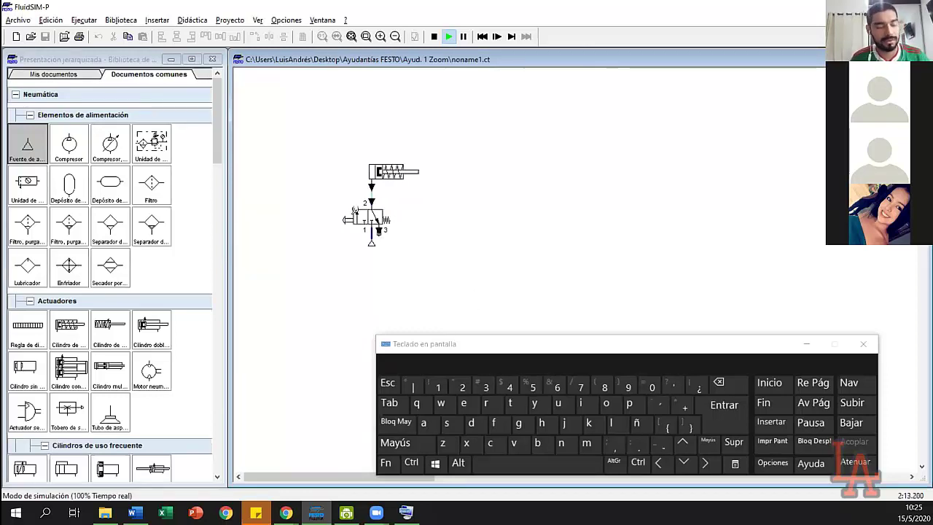
Step: Repeat latching and releasing the valve to extend and retract the cylinder, and end the simulation
key("ctrl")
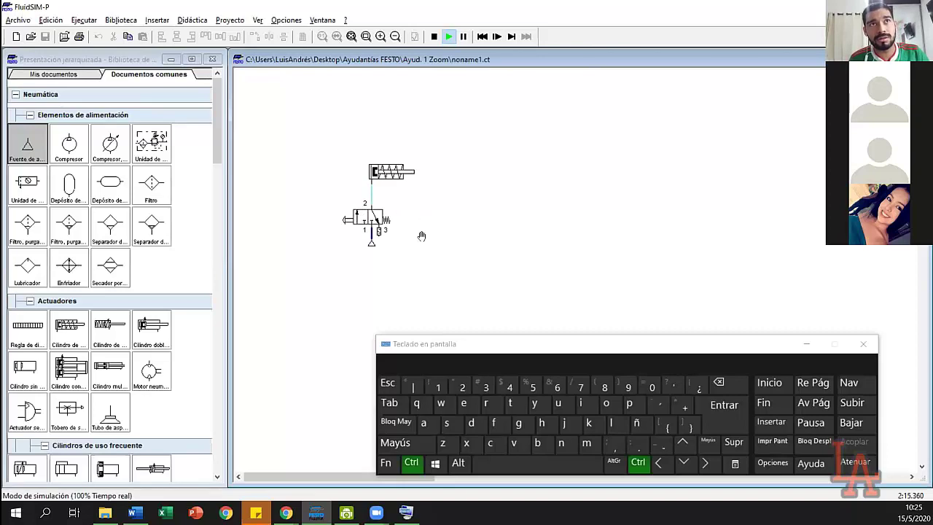
left_click(373, 216, "ctrl")
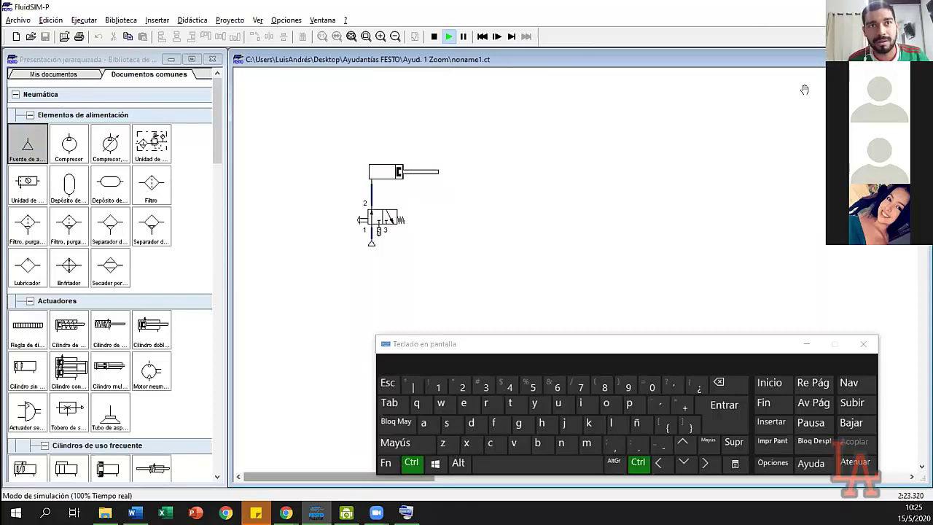
left_click(371, 217, "ctrl")
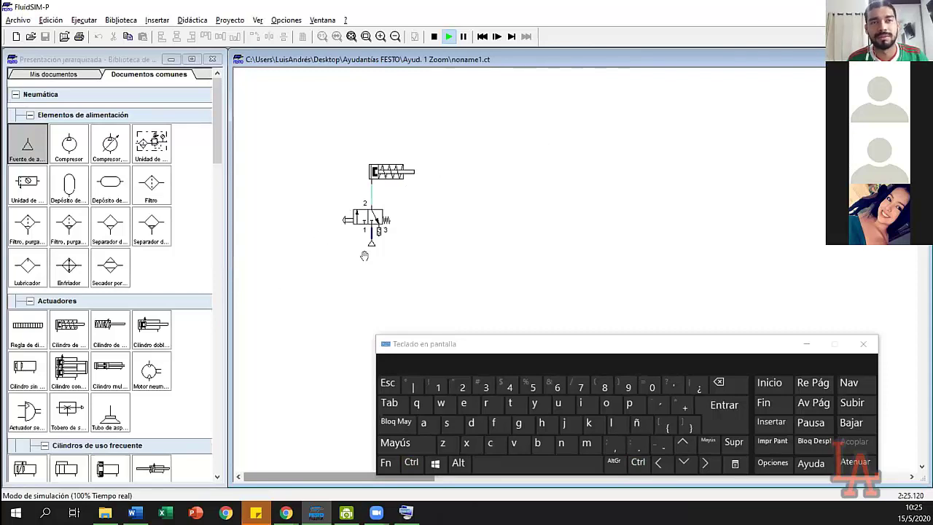
left_click(433, 437)
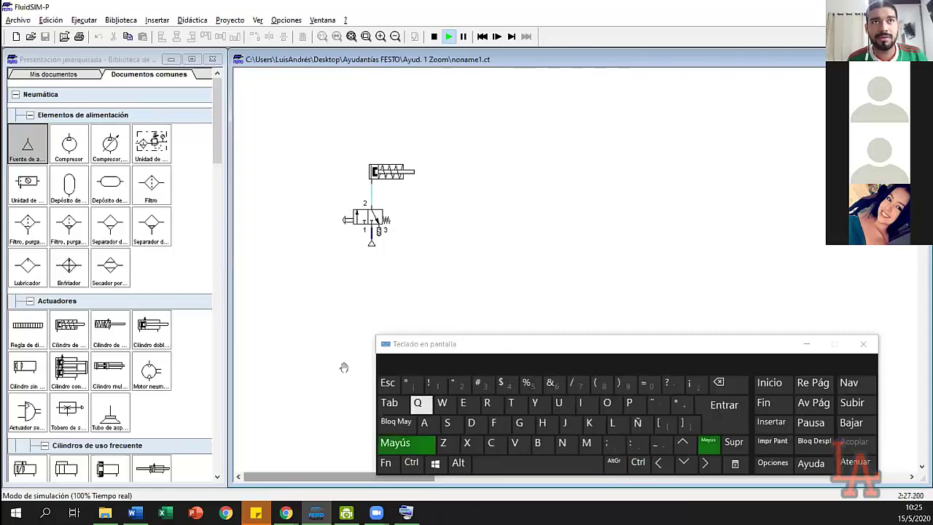
left_click(355, 219, "shift")
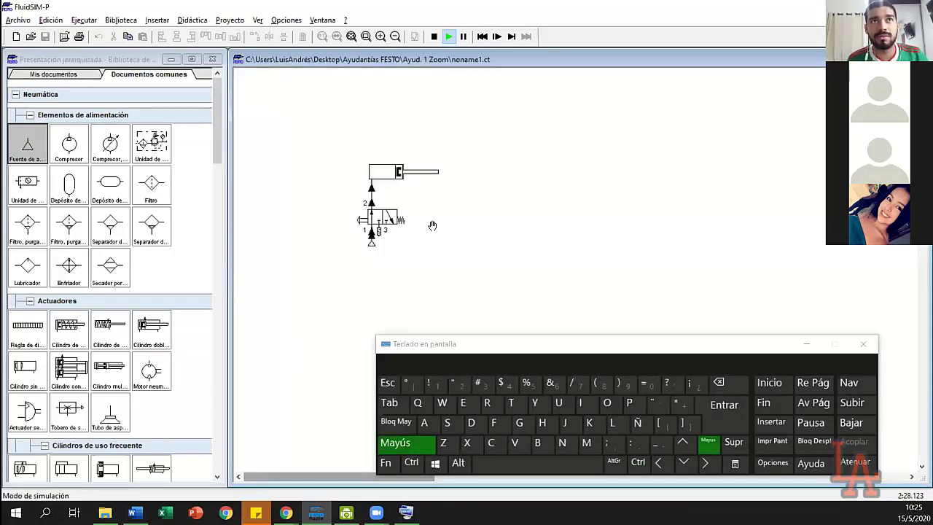
left_click(423, 443)
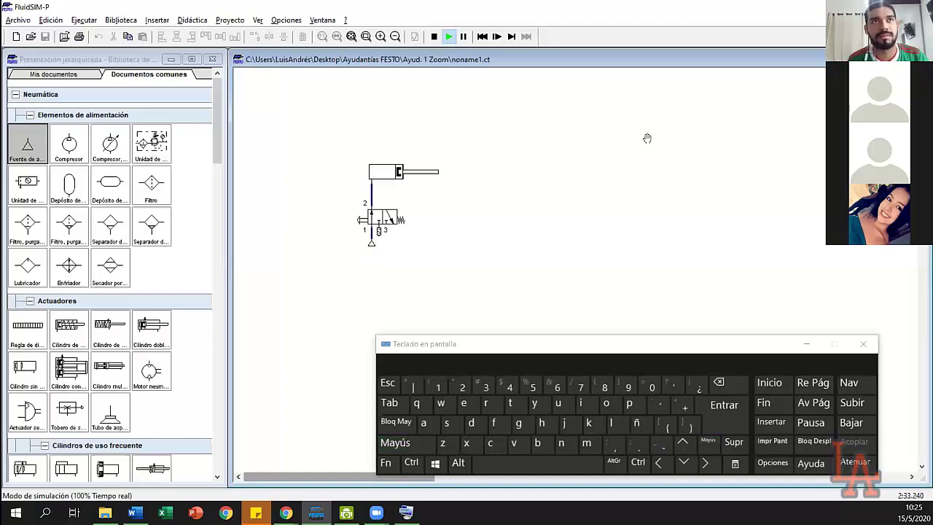
left_click(353, 219)
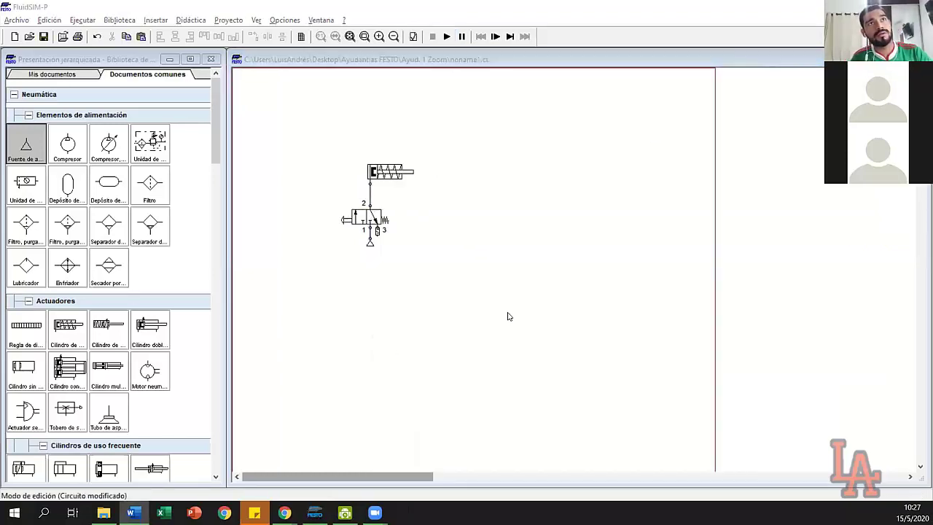
Step: Move the 3/n-way valve with its silencer and air source further down from the cylinder
left_click(508, 314)
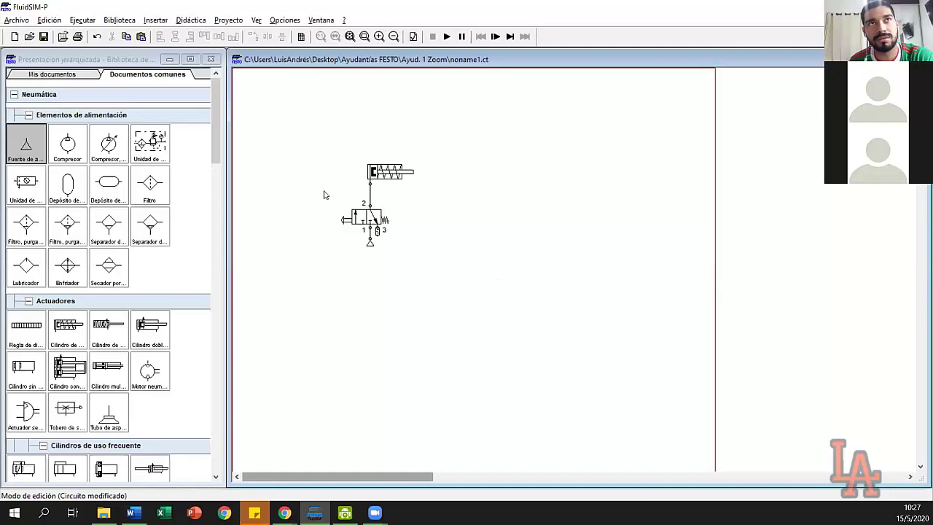
left_click_drag(324, 194, 391, 254)
left_click_drag(381, 216, 379, 303)
left_click(400, 263)
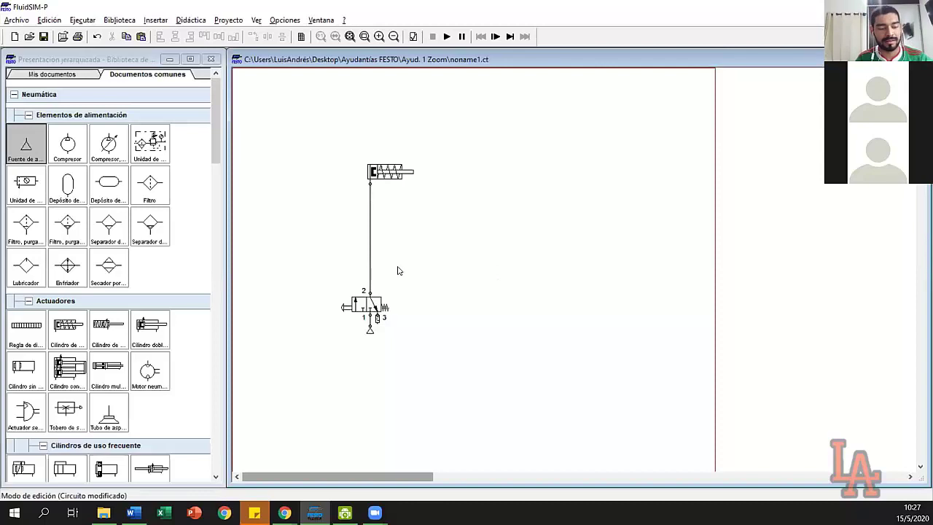
Step: Delete the single-acting cylinder and the 3/n-way valve, keeping the compressed air source
left_click(399, 174)
key("Delete")
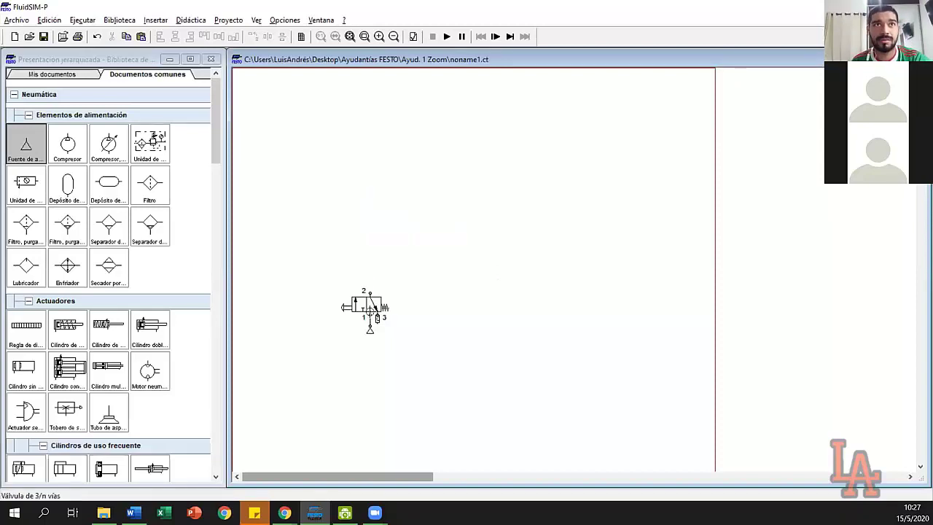
left_click(358, 310)
key("Delete")
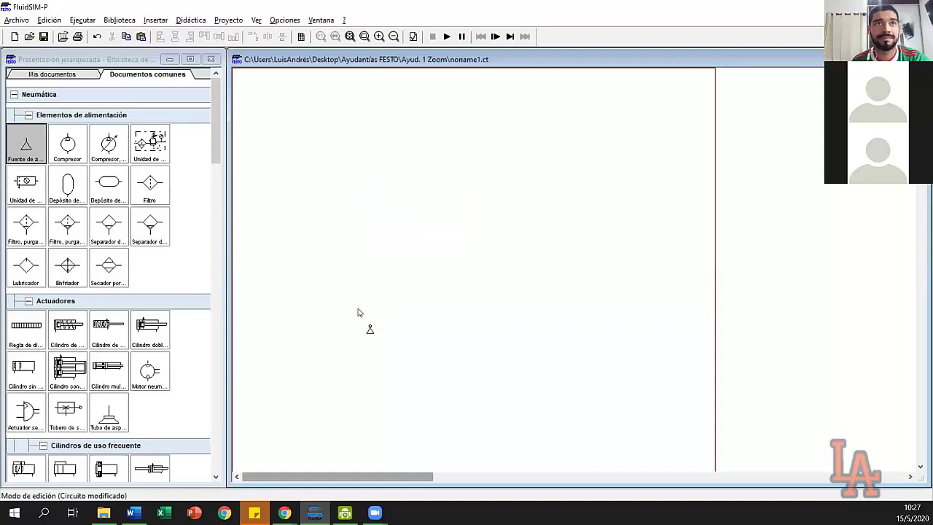
Step: Place a double-acting cylinder from the frequently used cylinders well above the compressed air source
left_click_drag(215, 157, 236, 185)
scroll(236, 186, "down", 3)
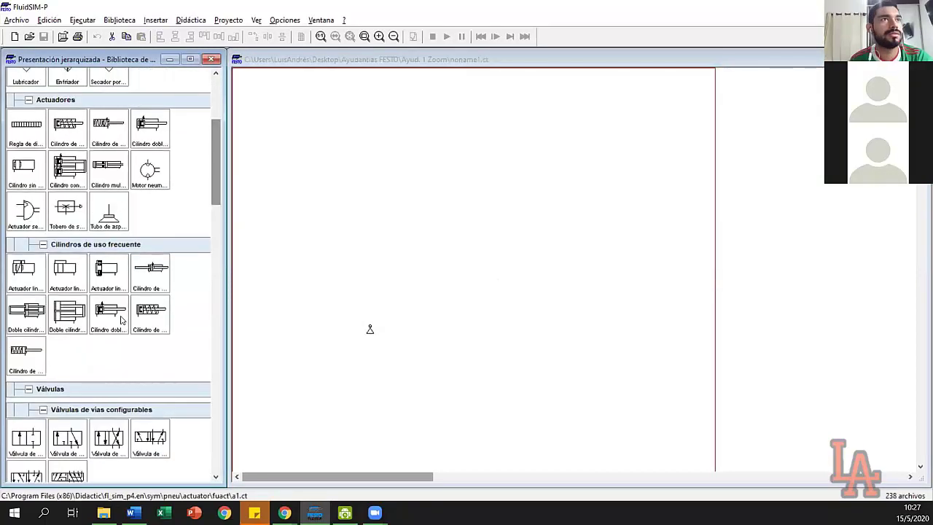
left_click_drag(107, 321, 406, 144)
Step: Place a configurable 5/n-way valve below the cylinder, connecting ports 2 and 4 to the cylinder and port 1 to the air source
left_click_drag(219, 186, 224, 236)
left_click_drag(150, 284, 379, 154)
left_click_drag(380, 270, 410, 153)
left_click(370, 329)
left_click_drag(373, 323, 377, 294)
Step: Close off the 5/n-way valve's exhaust ports 5 and 3 with silencers
double_click(365, 293)
left_click(466, 285)
left_click(462, 386)
left_click(419, 322)
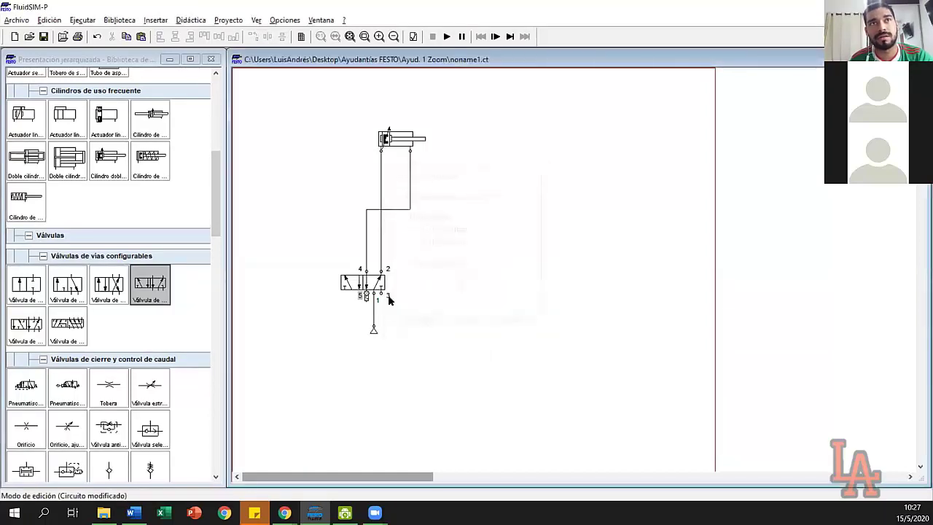
double_click(385, 295)
left_click(467, 285)
left_click(462, 387)
left_click(419, 322)
Step: Configure the 5/n-way valve with detented manual push-button actuation on the left and spring return on the right
double_click(358, 282)
left_click(382, 209)
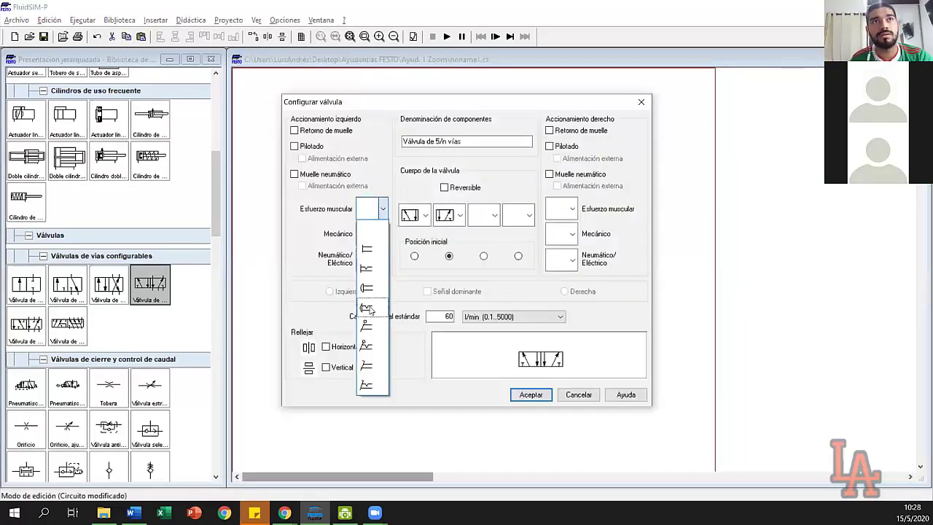
left_click(370, 305)
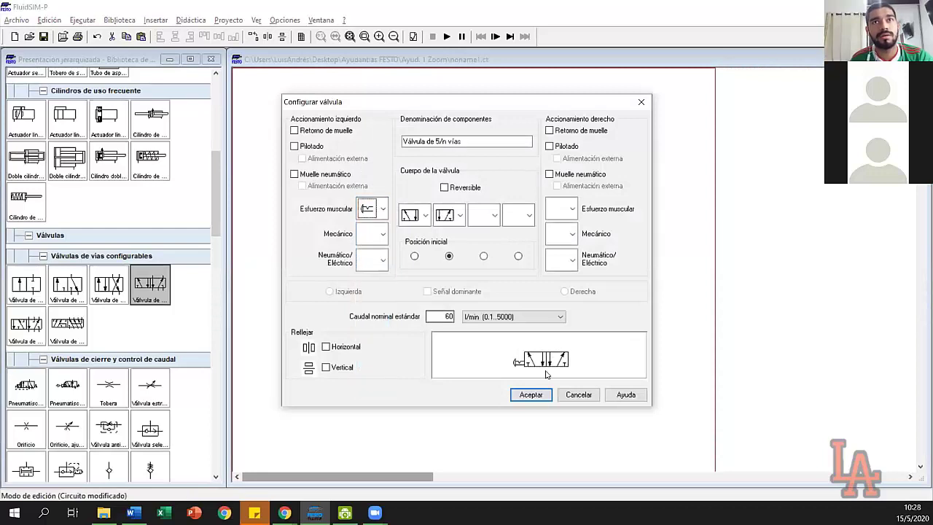
left_click(540, 398)
double_click(371, 282)
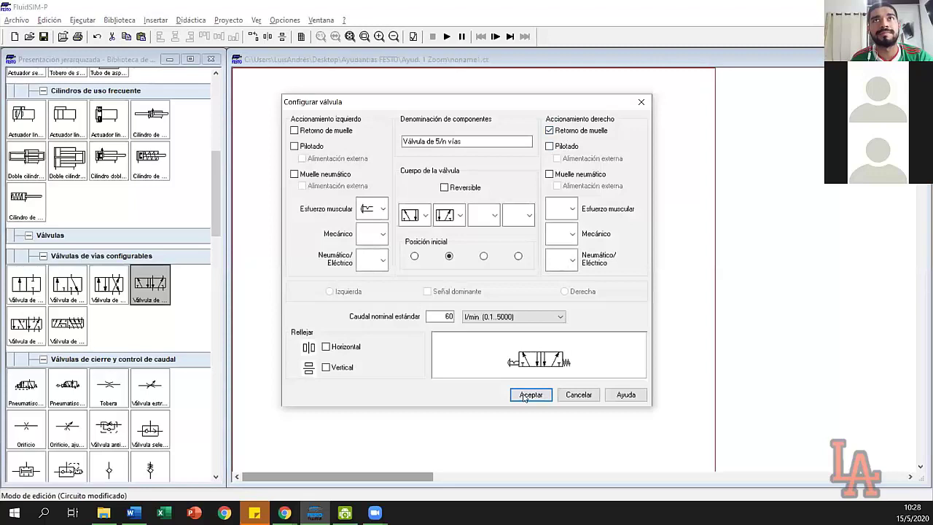
left_click(529, 395)
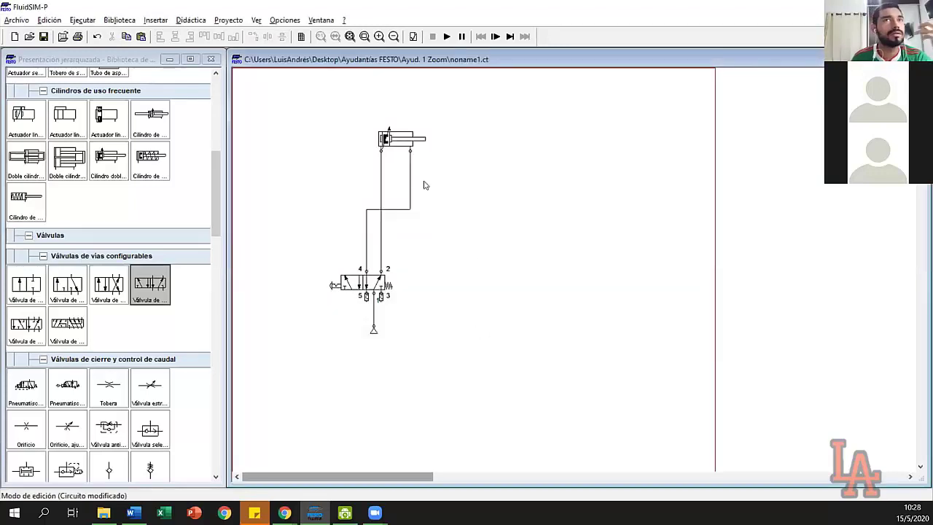
Step: Shift the double-acting cylinder left so its lines to the valve no longer cross, and check the circuit for graphical errors
left_click_drag(393, 136, 460, 194)
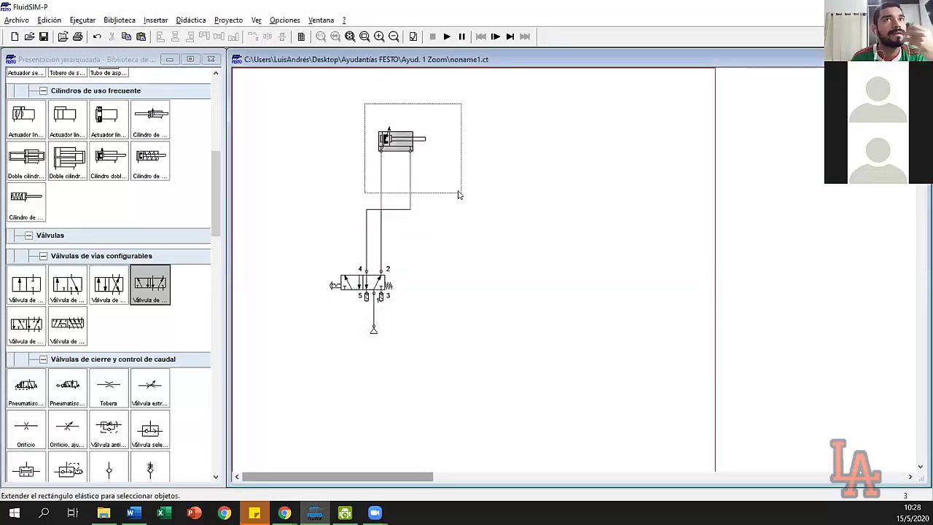
left_click_drag(386, 140, 361, 140)
left_click(436, 165)
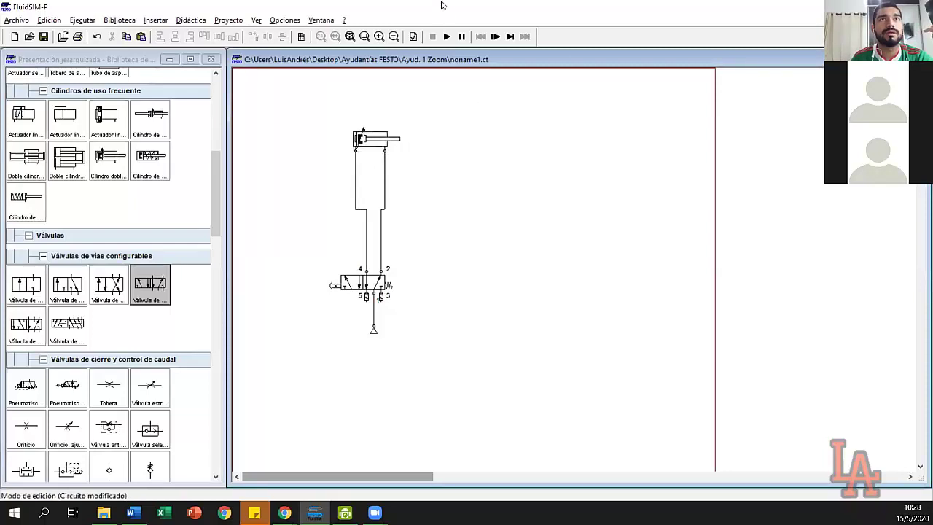
left_click(419, 33)
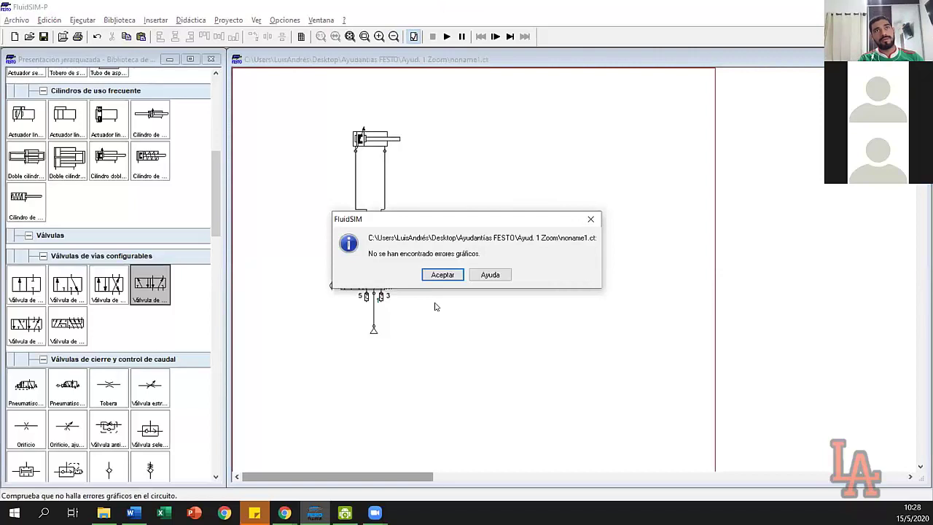
Step: Simulate the double-acting cylinder circuit, shifting the 5/n-way valve on and back off, and stop the simulation
left_click(440, 273)
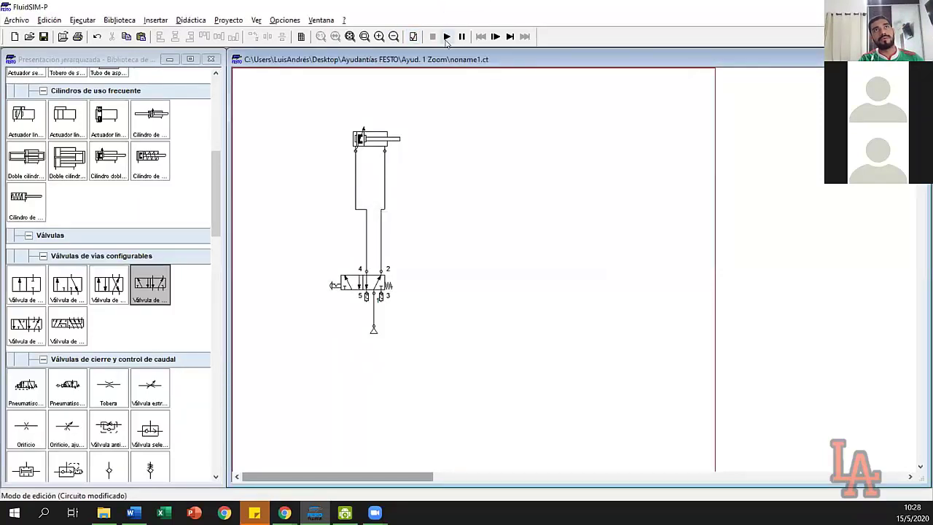
left_click(447, 36)
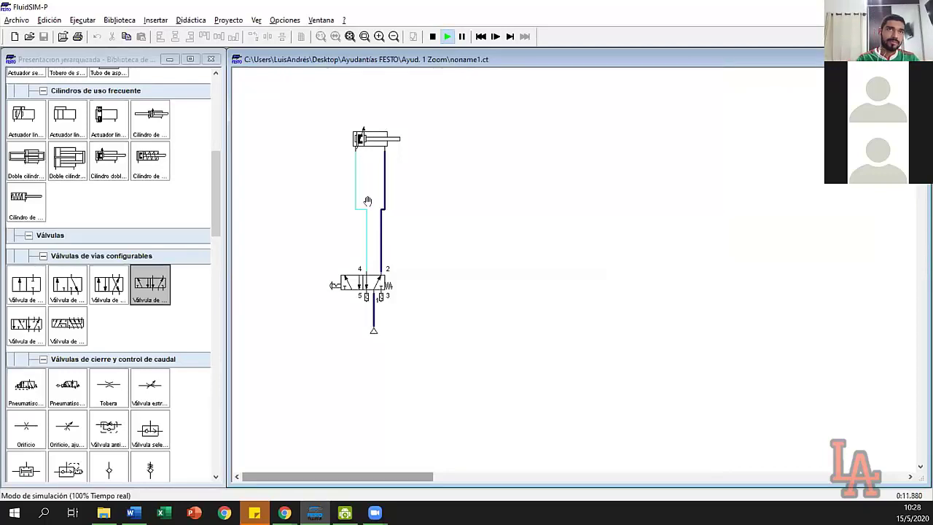
left_click(359, 271)
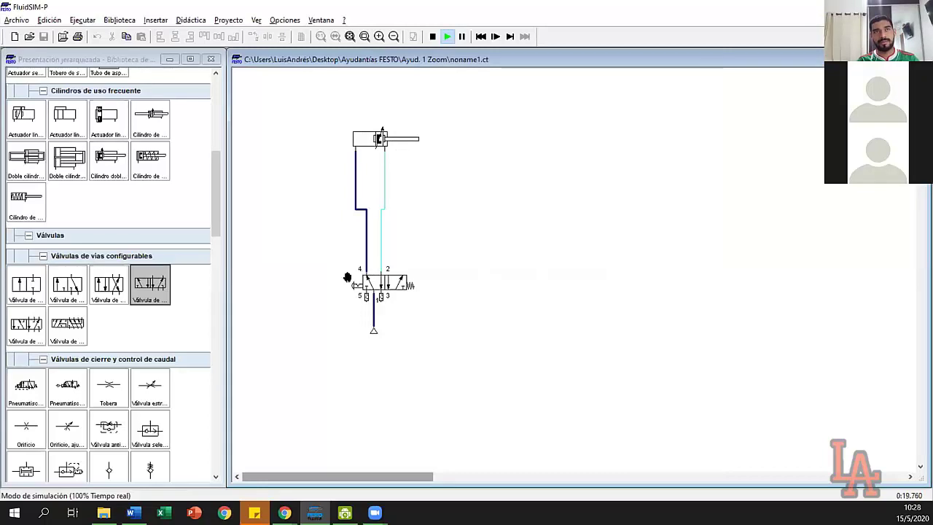
left_click(370, 283)
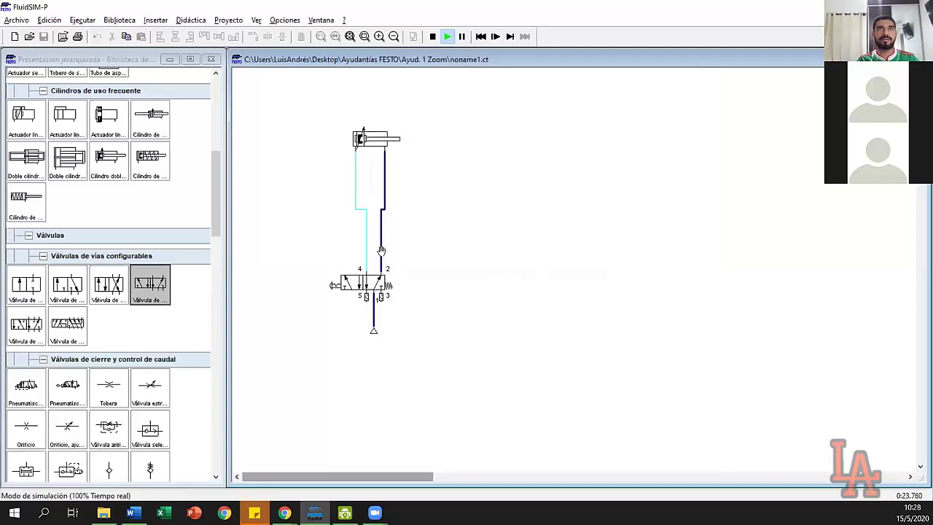
left_click(432, 36)
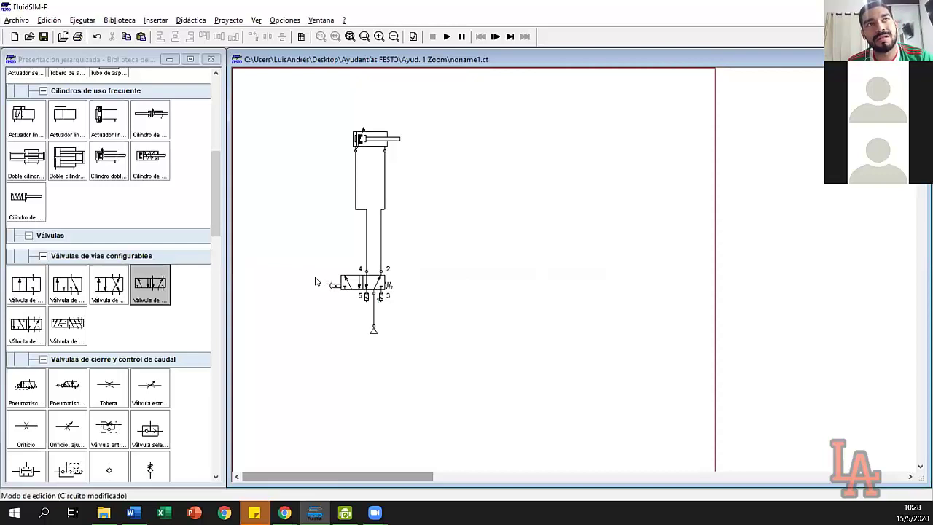
left_click_drag(316, 264, 427, 308)
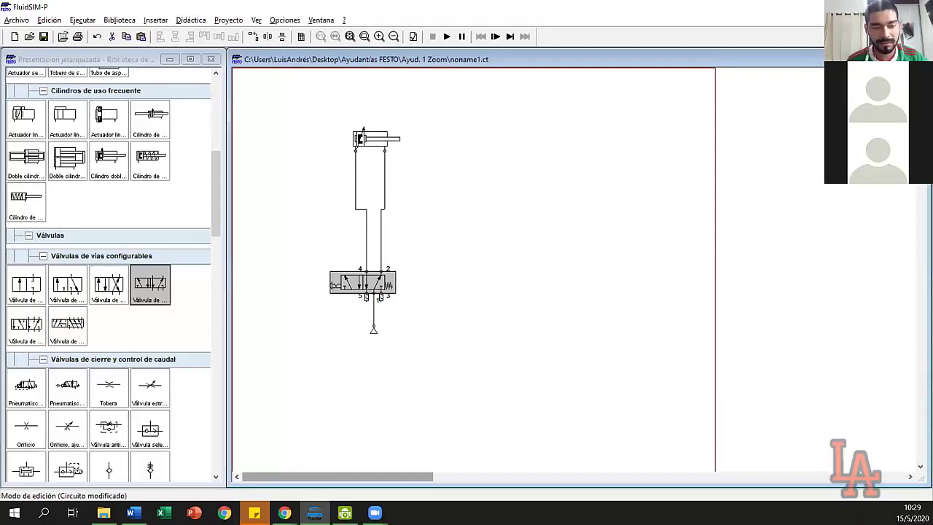
key("alt+Tab")
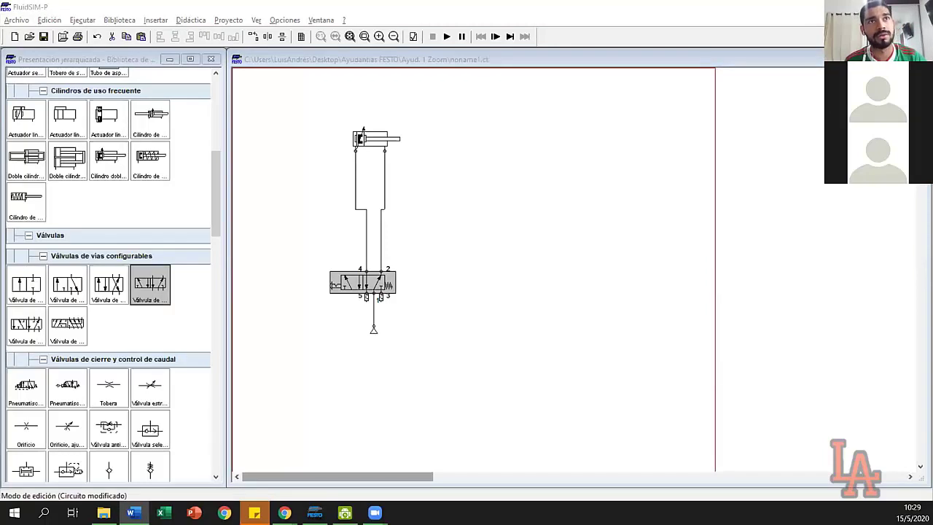
left_click(338, 318)
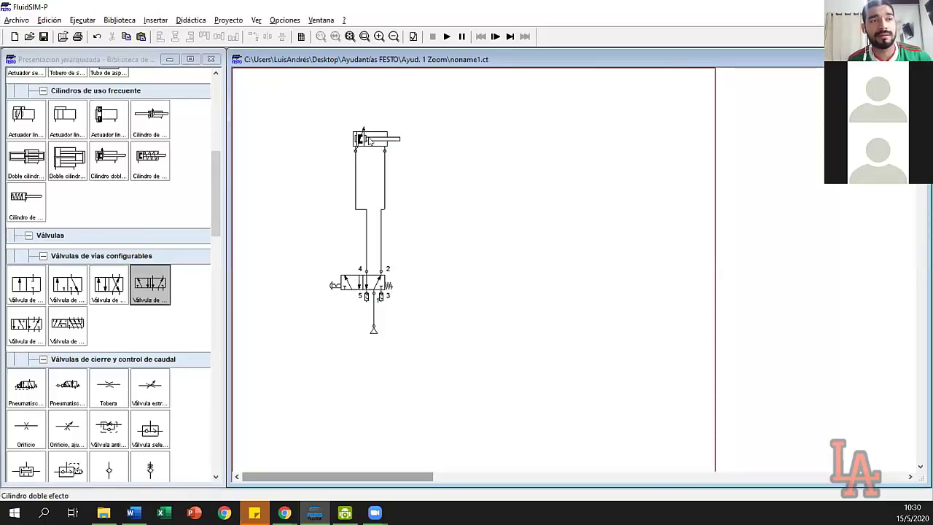
mouse_move(362, 141)
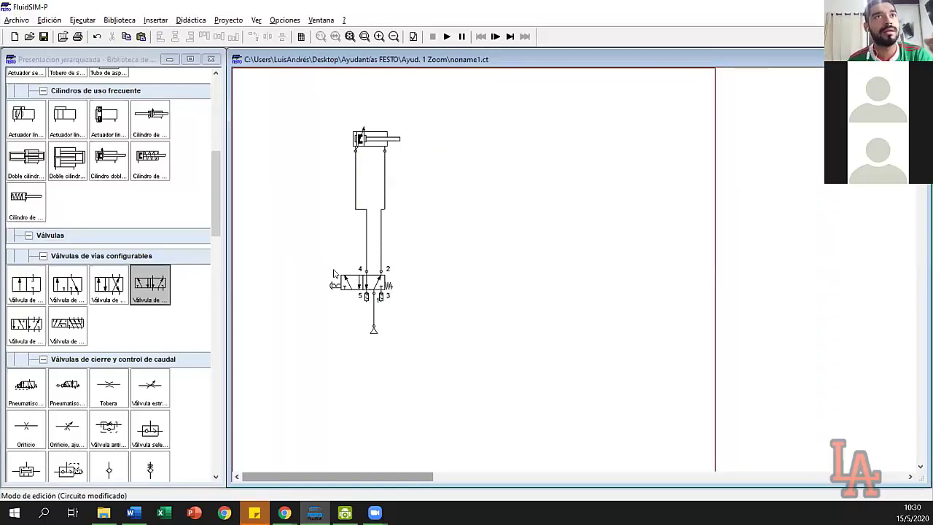
Step: Delete the manually actuated 5/n-way valve with its lines and place a new configurable 5/n-way valve just below the cylinder
left_click_drag(293, 239, 430, 314)
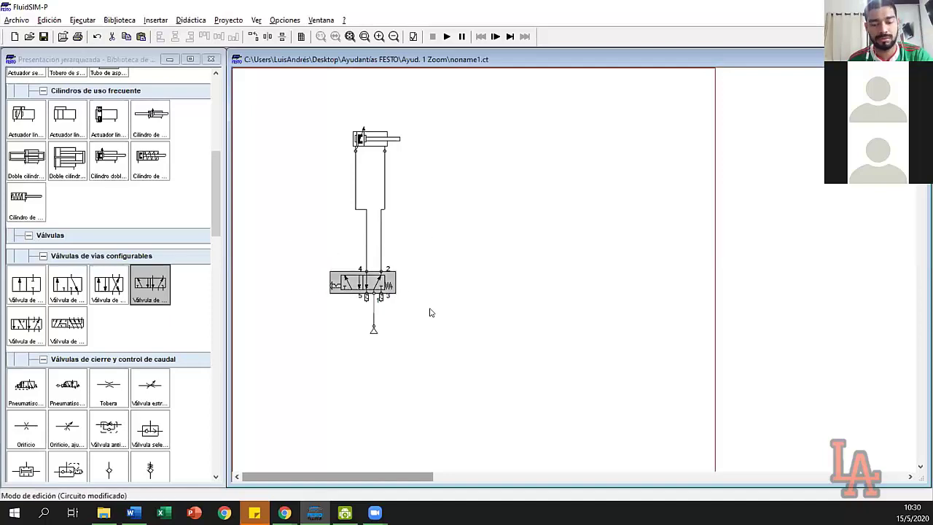
key("Delete")
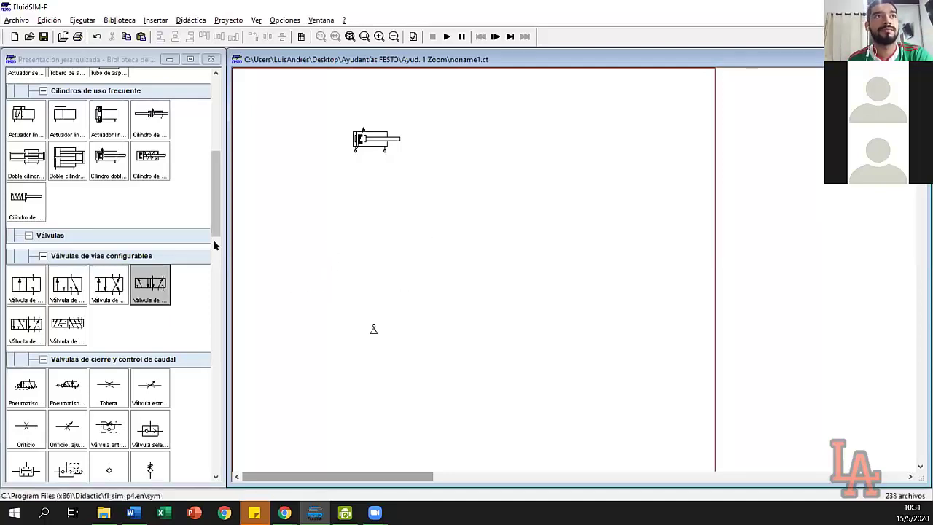
left_click(215, 212)
scroll(216, 212, "up", 1)
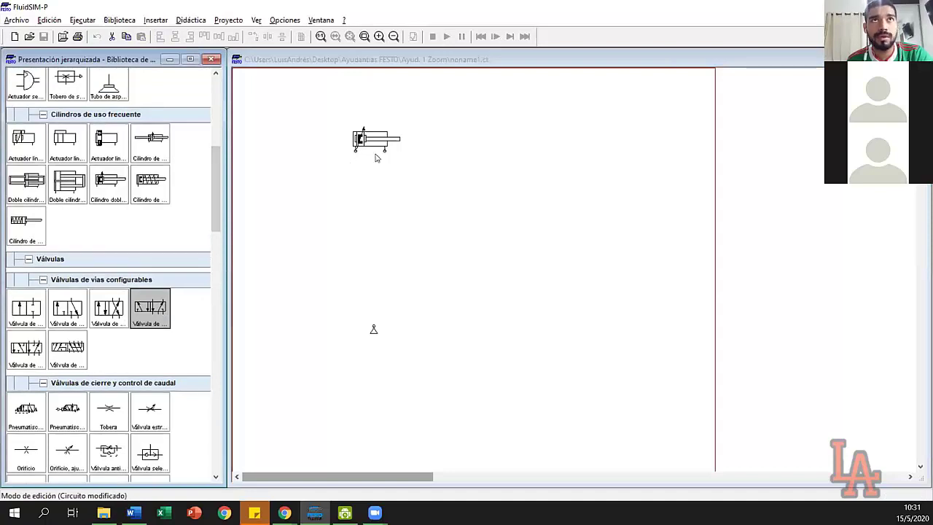
left_click_drag(150, 314, 378, 187)
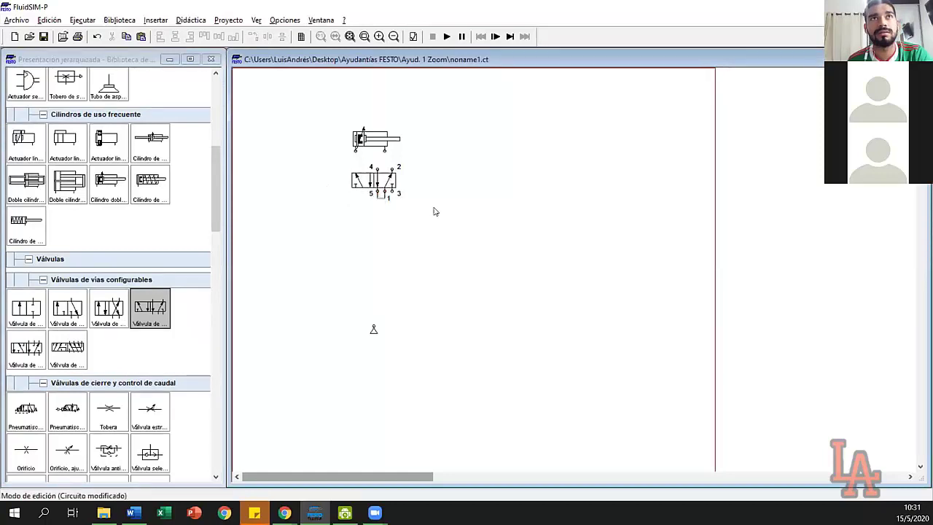
Step: Place a configurable 3/n-way valve above the air source, with its port 1 connected to the source
mouse_move(216, 226)
left_mouse_down()
mouse_move(216, 237)
mouse_move(213, 212)
left_mouse_up()
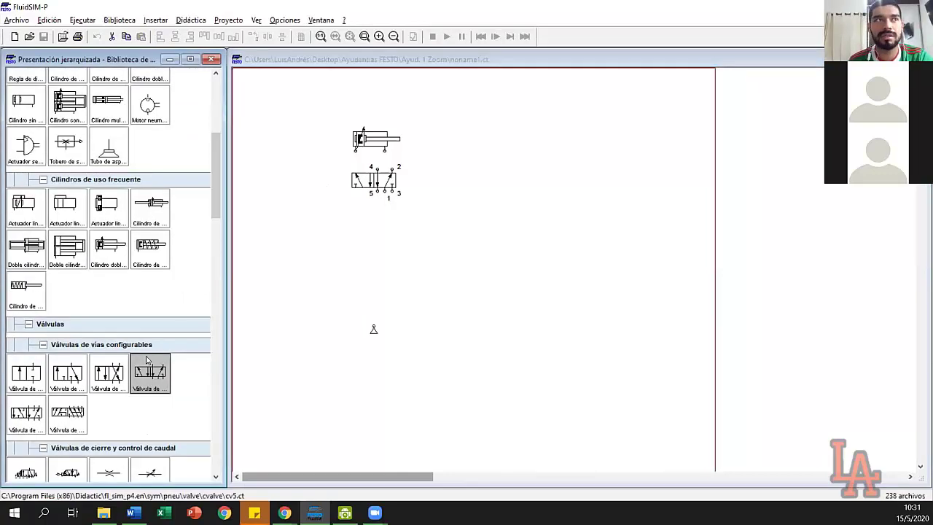
left_click_drag(74, 373, 393, 353)
left_click_drag(370, 312, 364, 298)
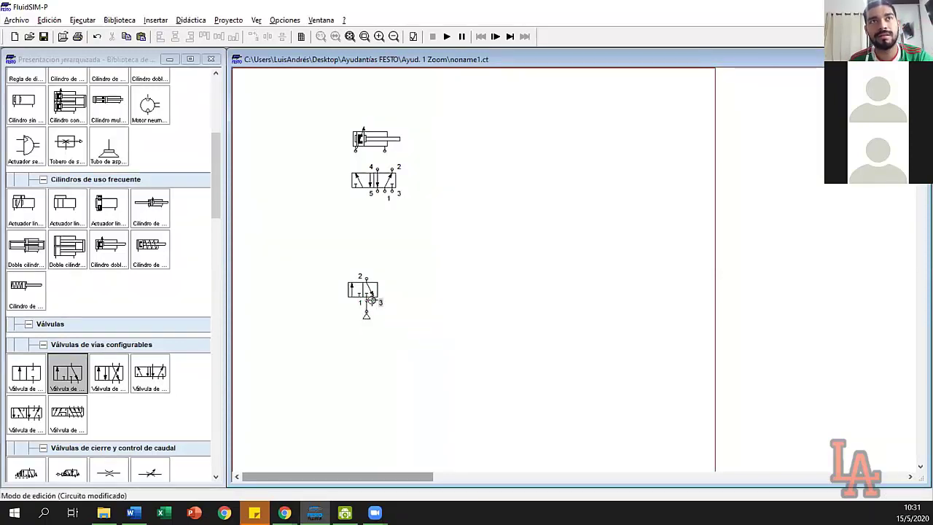
Step: Close off exhaust port 3 of the 3/n-way valve with a silencer
double_click(373, 300)
left_click(470, 286)
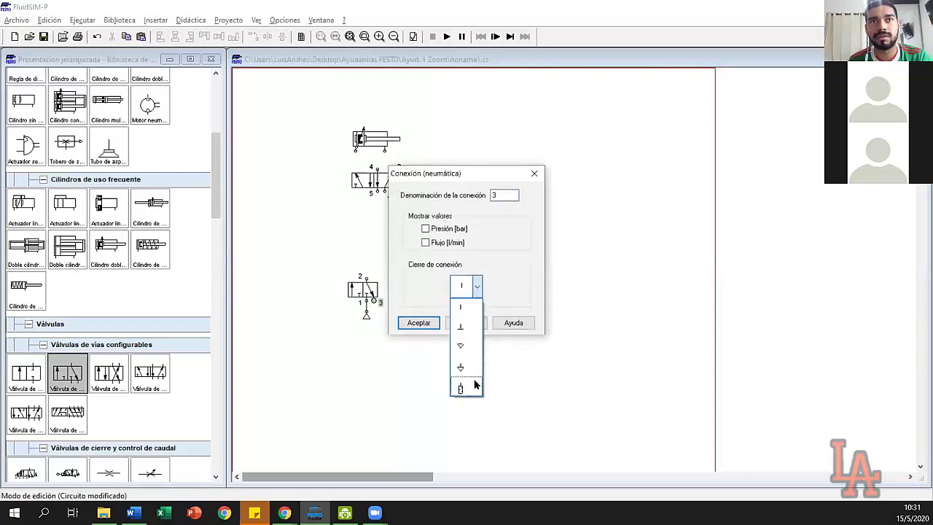
left_click(470, 386)
left_click(418, 322)
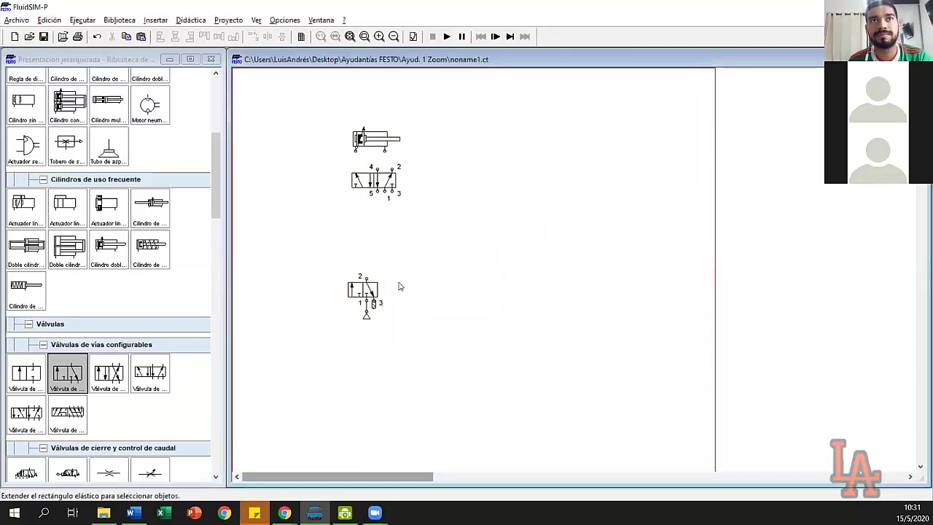
Step: Configure the 3/n-way valve with manual push-button actuation on the left and spring return on the right
double_click(373, 292)
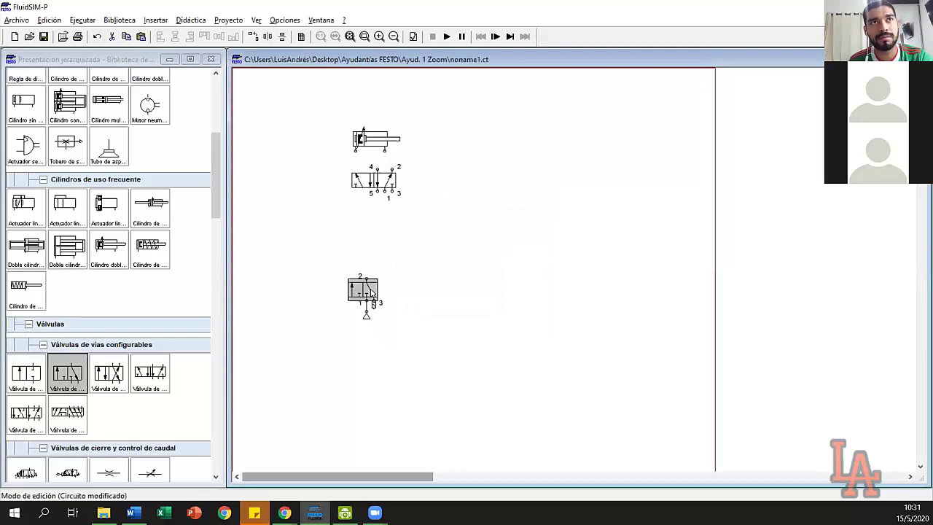
left_click(550, 130)
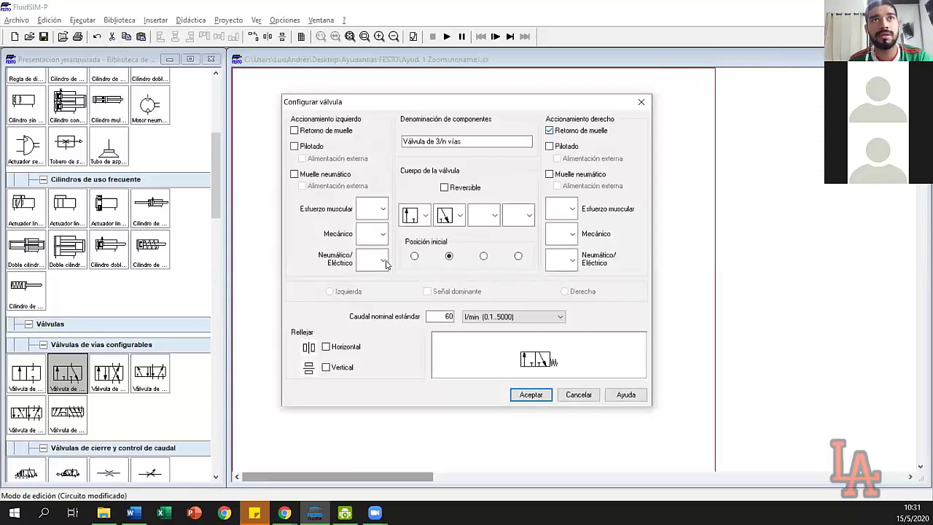
left_click(381, 209)
left_click(367, 306)
left_click(382, 208)
left_click(366, 288)
left_click(548, 395)
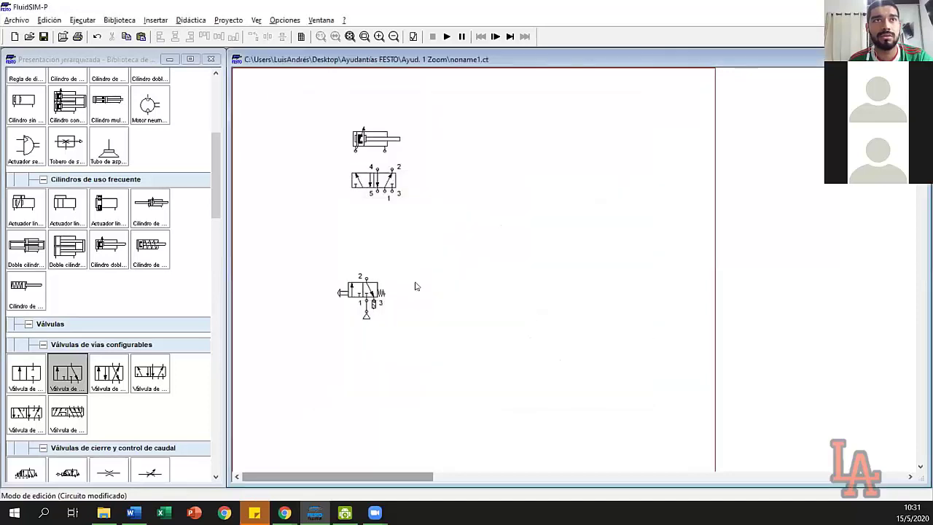
left_click(362, 292)
left_click_drag(288, 246, 327, 271)
left_click_drag(419, 333, 439, 361)
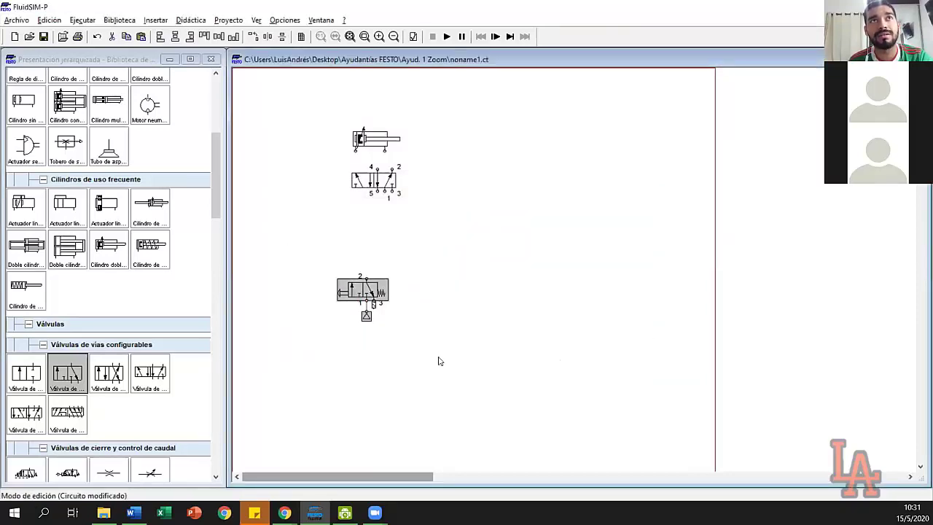
left_click_drag(292, 259, 414, 276)
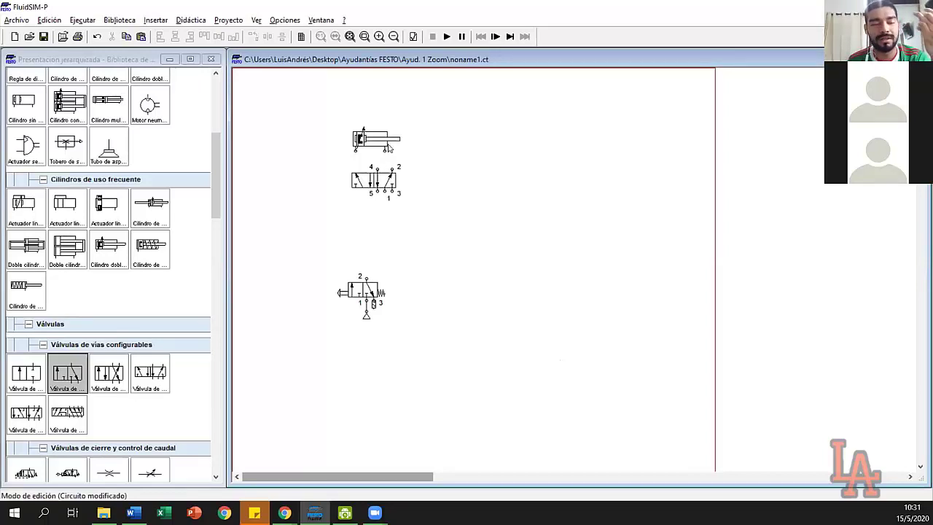
Step: Connect ports 4 and 2 of the 5/n-way valve to the double-acting cylinder's two ports, with the valve directly beneath it
left_click_drag(374, 186, 384, 149)
left_click_drag(277, 158, 452, 229)
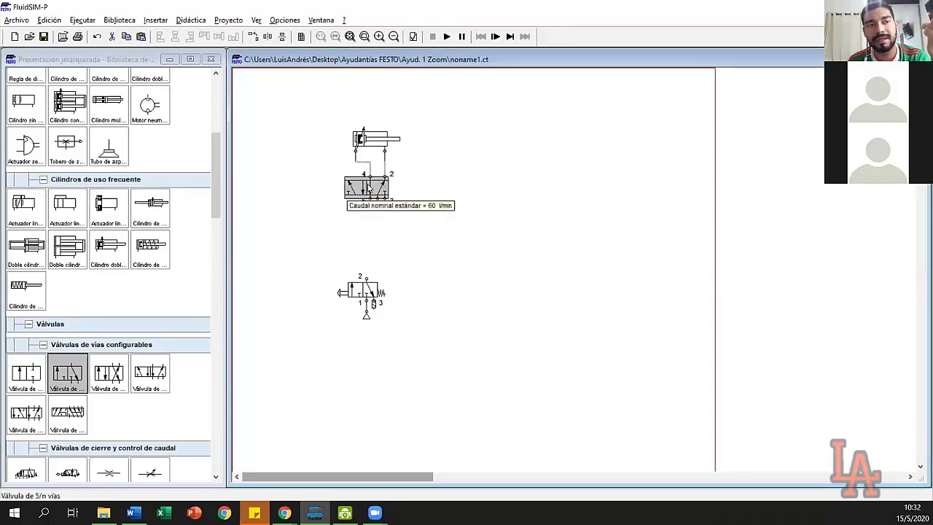
left_click_drag(301, 252, 432, 293)
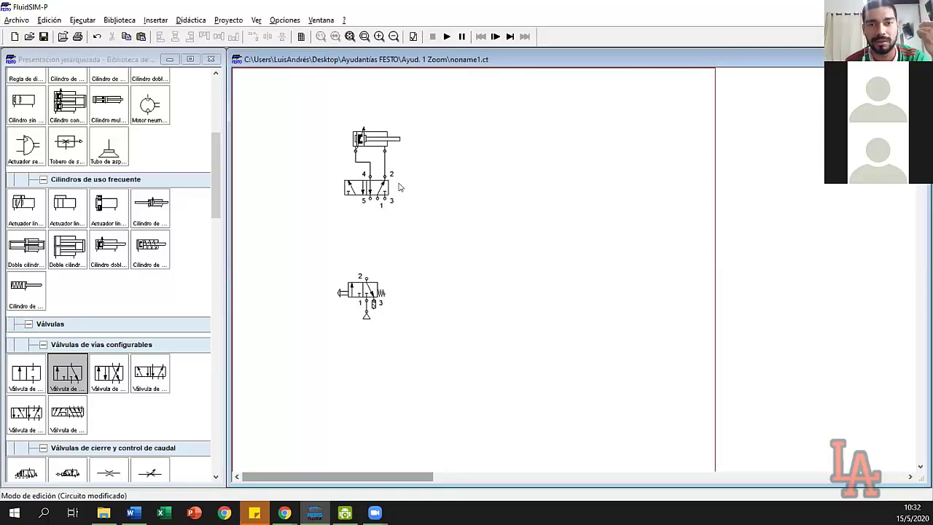
Step: Configure the 5/n-way valve with pneumatic actuation on the left and connect that pilot port to port 2 of the 3/n-way valve
double_click(368, 187)
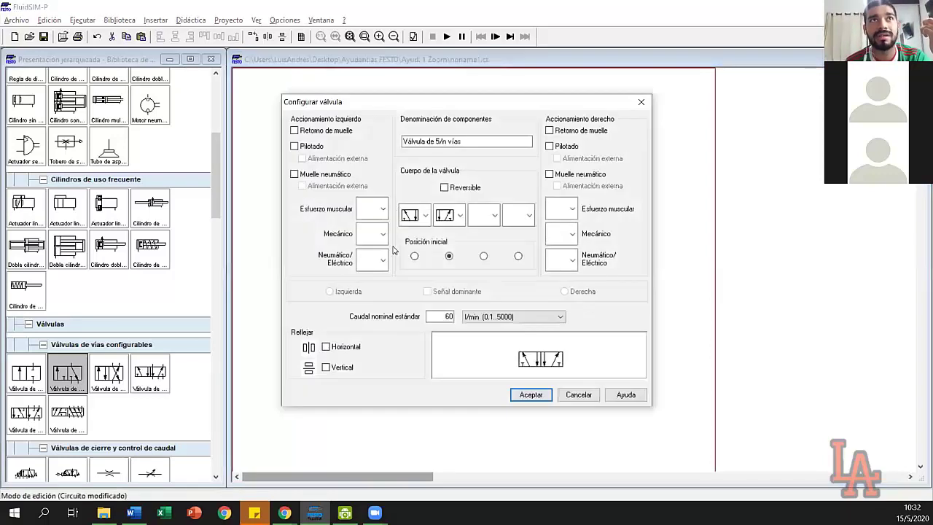
left_click(374, 211)
left_click(381, 212)
left_click(382, 260)
left_click(373, 319)
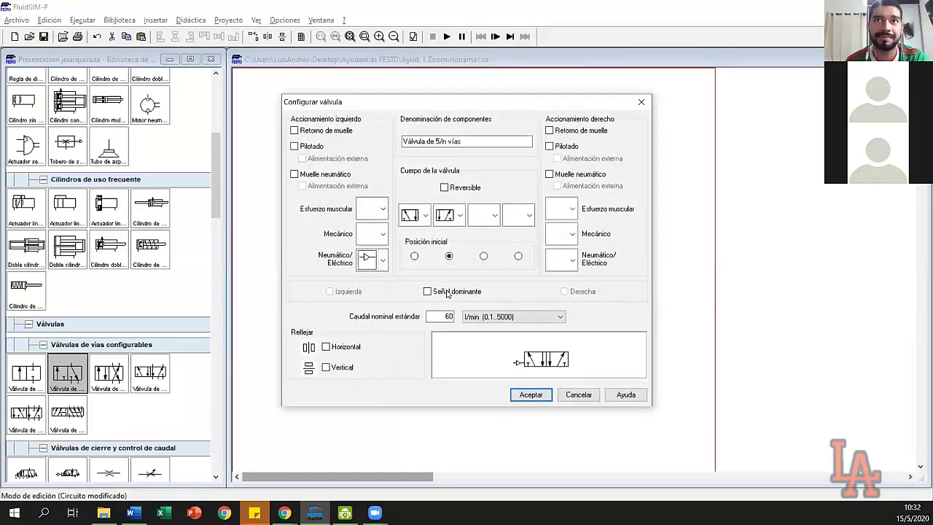
left_click(525, 395)
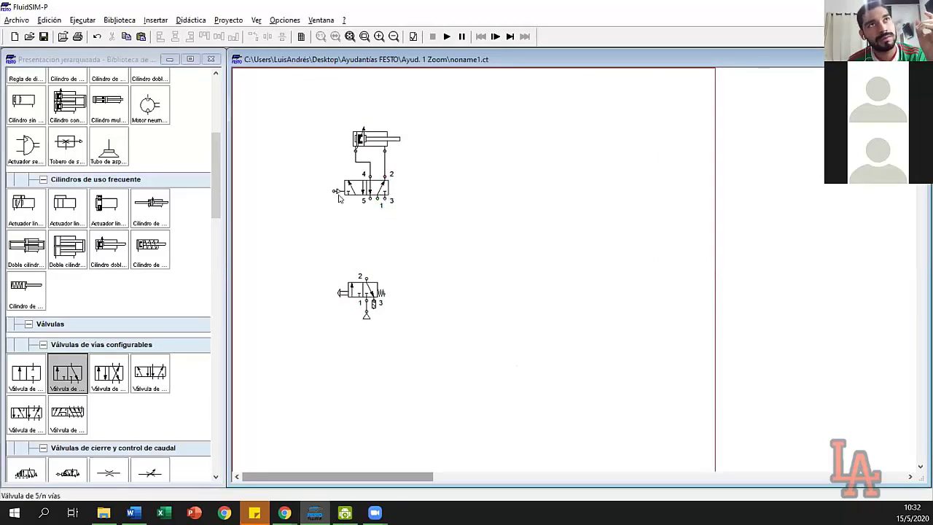
left_click_drag(333, 191, 365, 277)
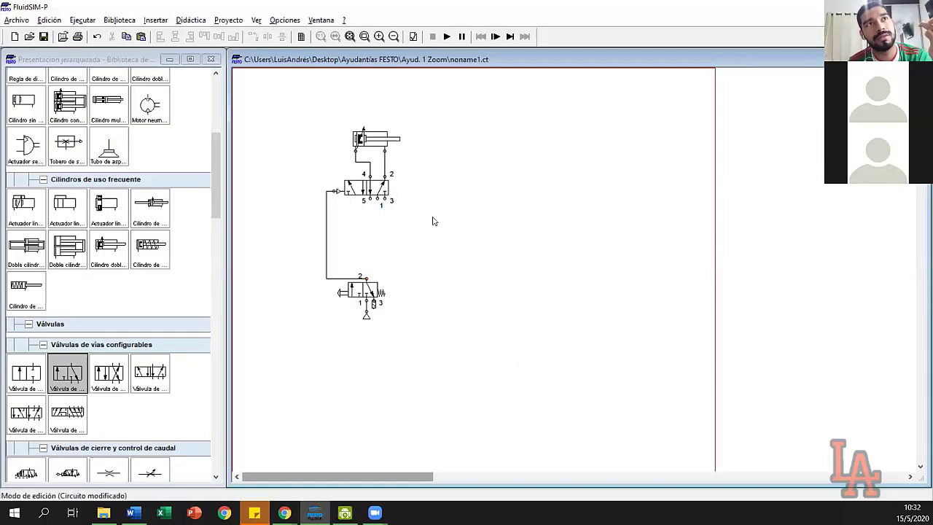
left_click_drag(310, 284, 400, 337)
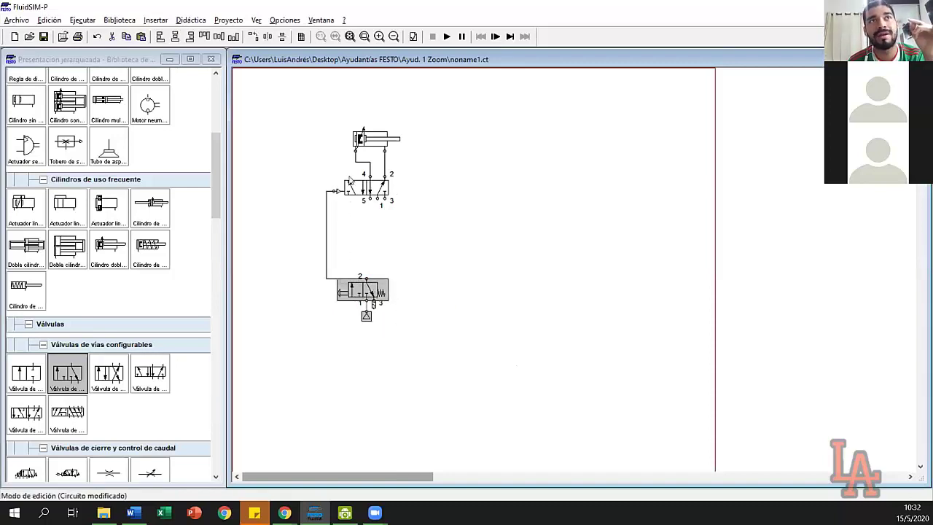
left_click_drag(331, 164, 416, 223)
left_click(416, 223)
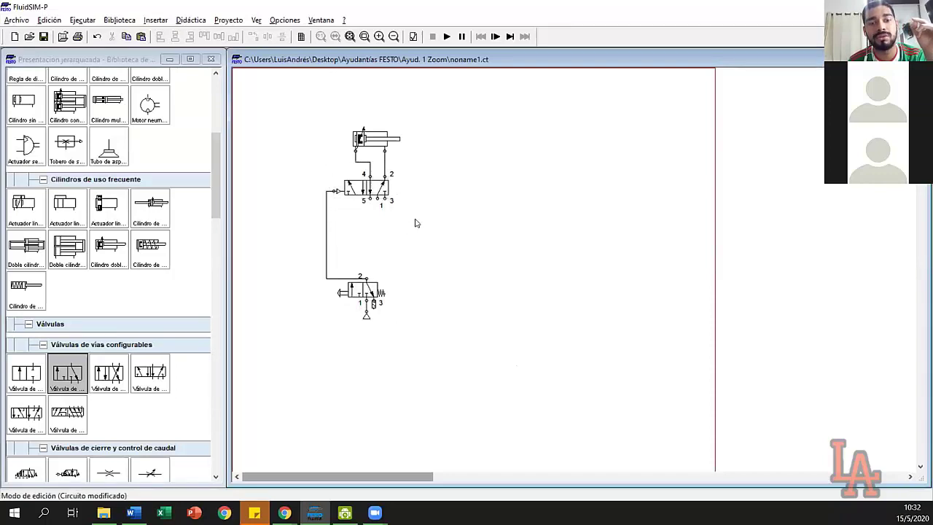
left_click_drag(334, 167, 410, 217)
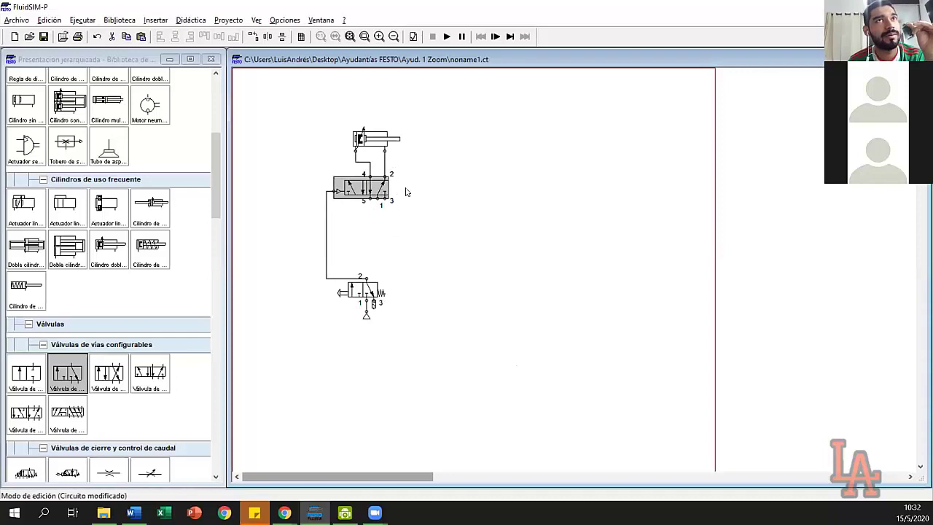
left_click(381, 173)
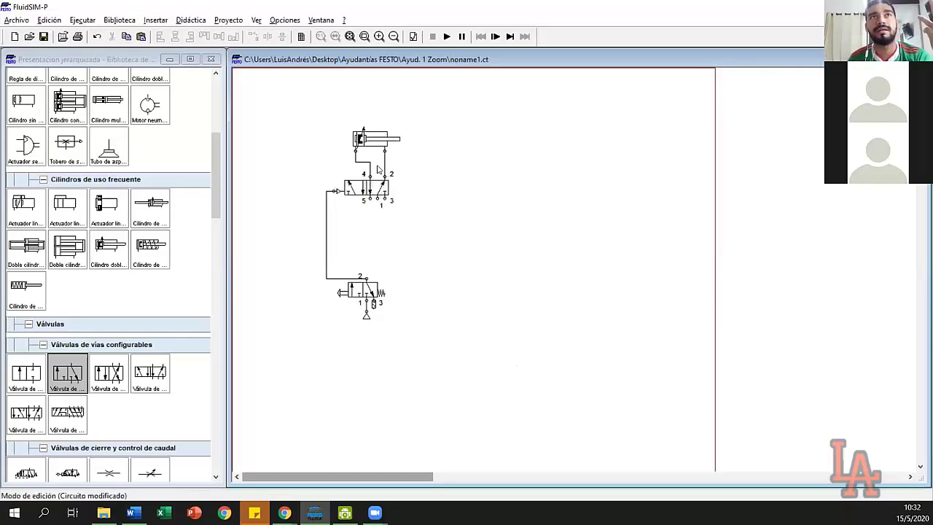
left_click_drag(334, 117, 414, 161)
left_click(416, 163)
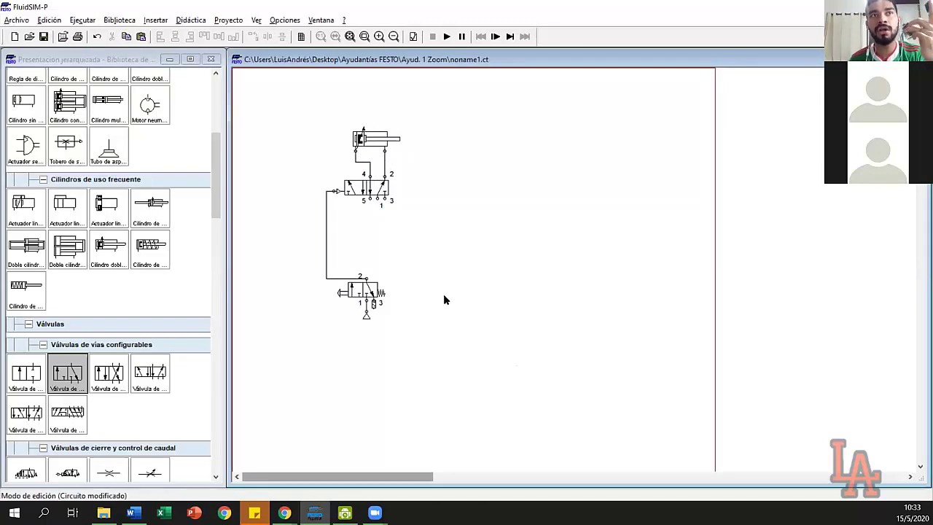
Step: Reposition the air source slightly lower beneath port 1 of the 3/n-way valve
left_click(366, 314)
left_click_drag(365, 315, 366, 332)
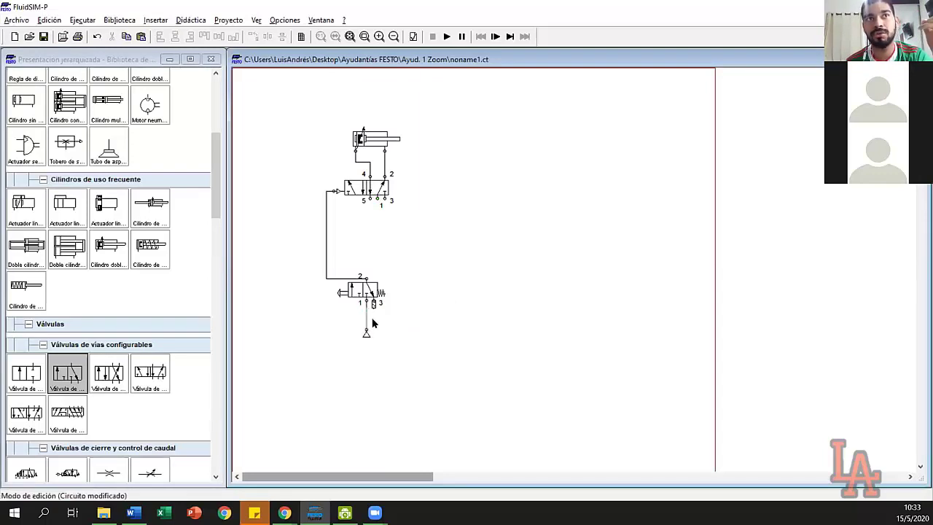
left_click_drag(366, 332, 366, 318)
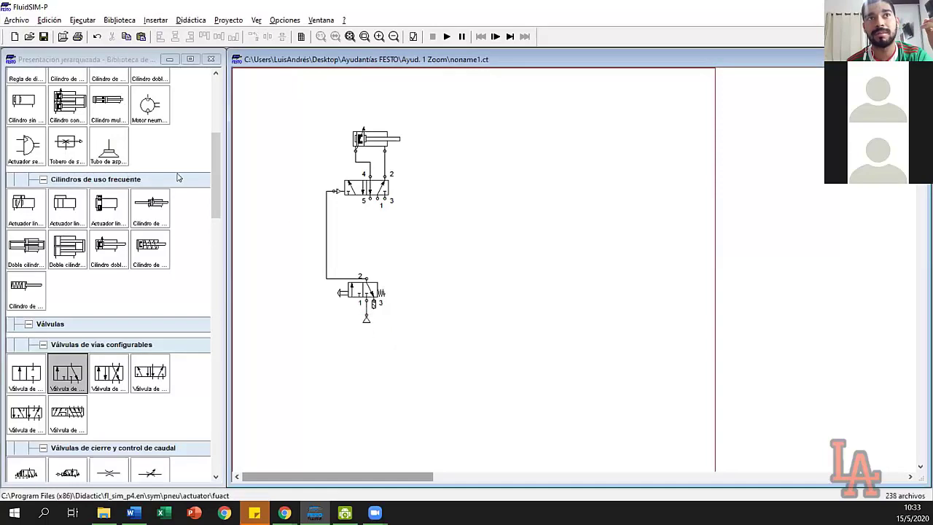
Step: Place an air source at port 1 of the 5/n-way valve and fit a silencer on port 5
left_click_drag(214, 148, 209, 88)
left_click_drag(23, 157, 377, 206)
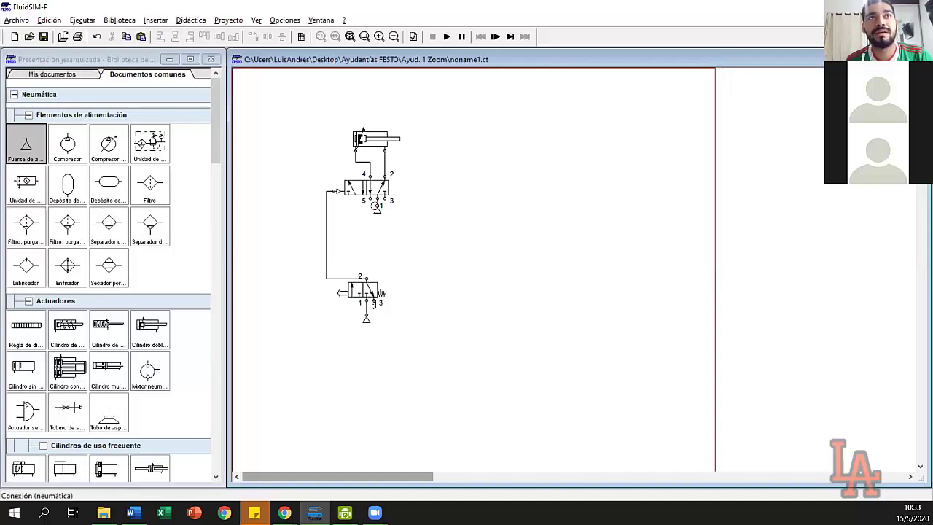
double_click(370, 196)
left_click(477, 286)
left_click(465, 391)
left_click(418, 323)
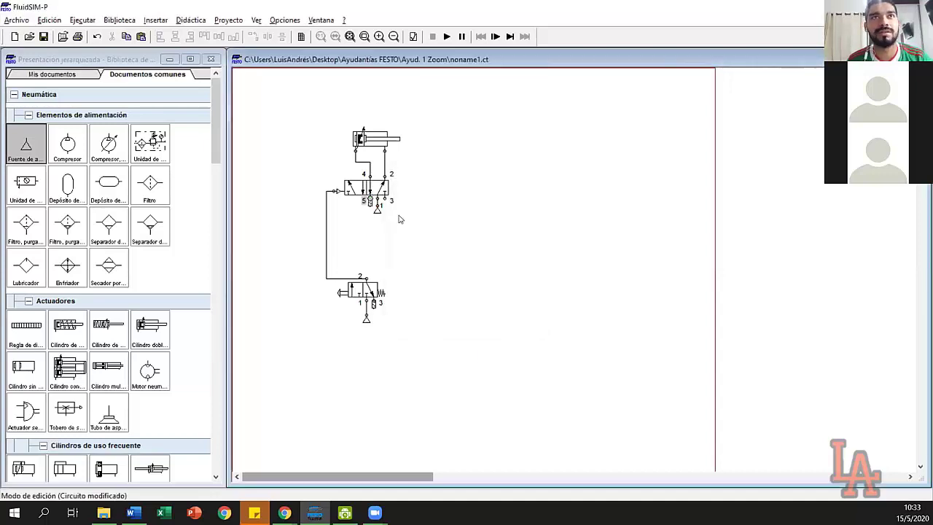
Step: Fit a silencer on port 3 of the 5/n-way valve
double_click(389, 201)
left_click(477, 285)
left_click(474, 392)
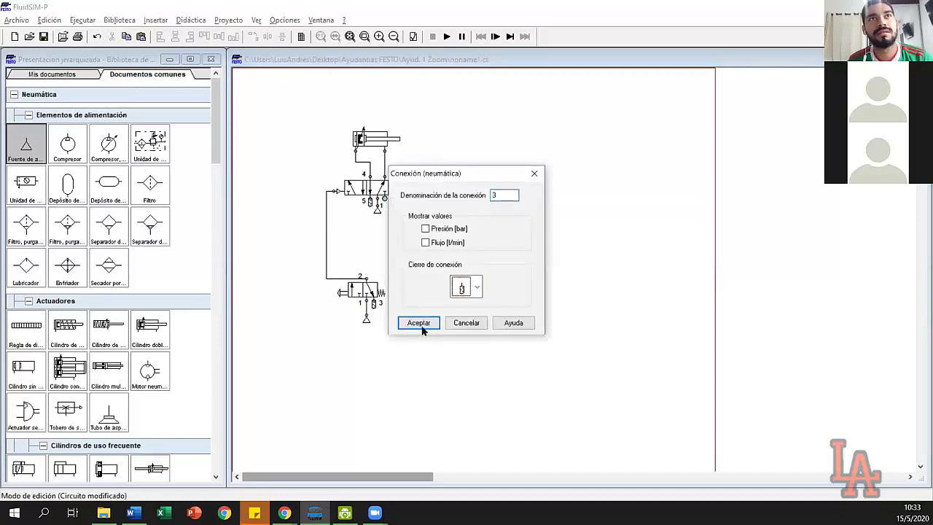
left_click(423, 326)
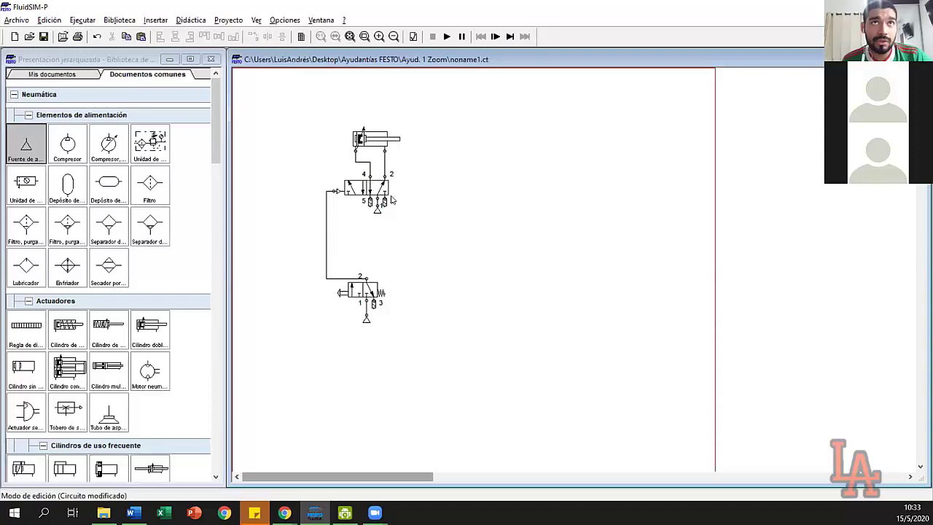
mouse_move(387, 193)
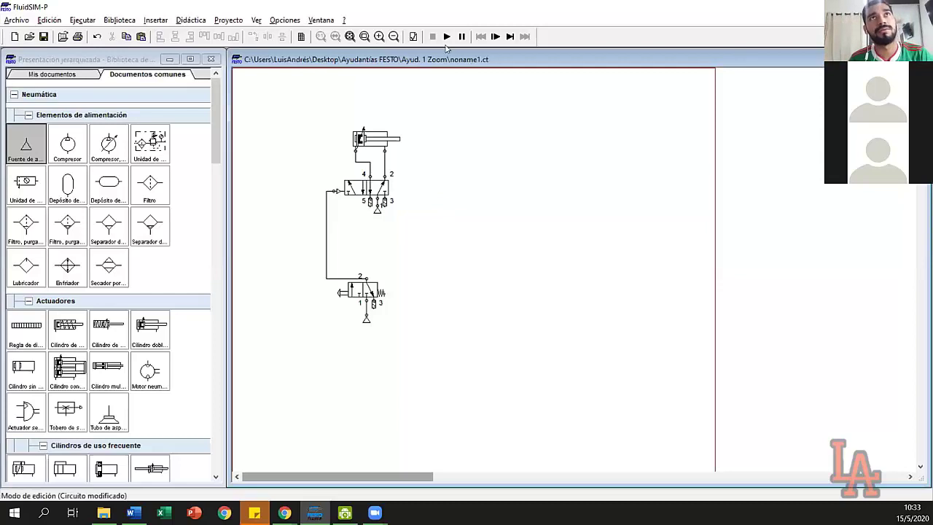
Step: Check the completed circuit for graphical errors and dismiss the report
left_click(413, 36)
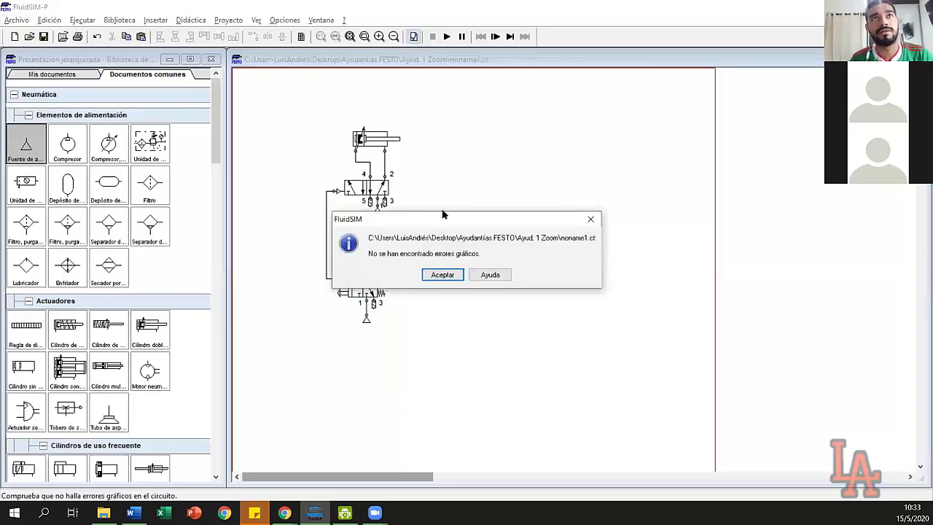
left_click_drag(474, 217, 495, 217)
left_click(462, 274)
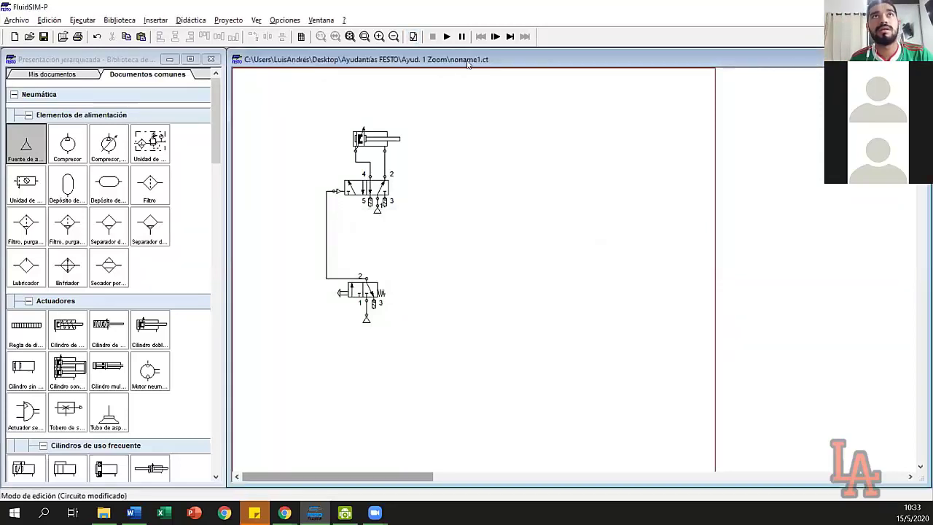
Step: Simulate the circuit and actuate the 3/n-way valve's push button to test how the cylinder responds
left_click(447, 36)
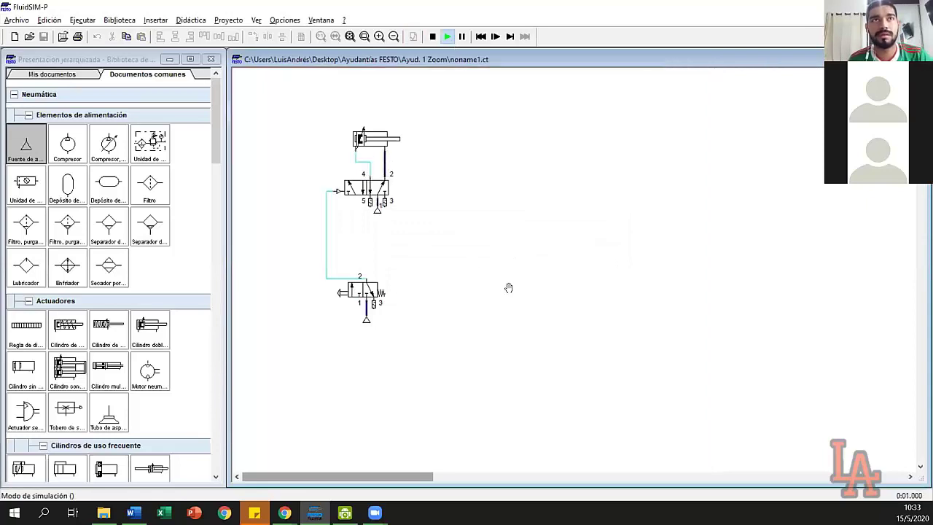
left_click(341, 287)
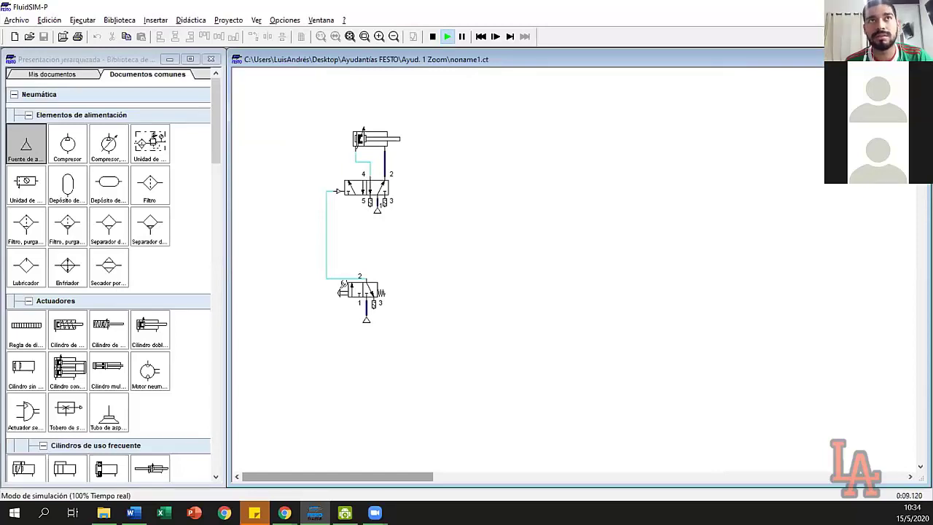
left_click(343, 285)
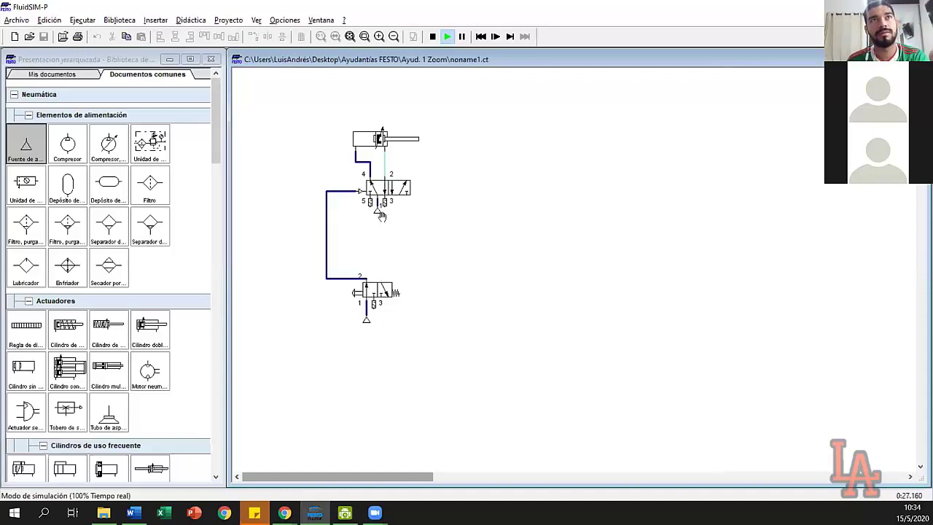
left_click(387, 282)
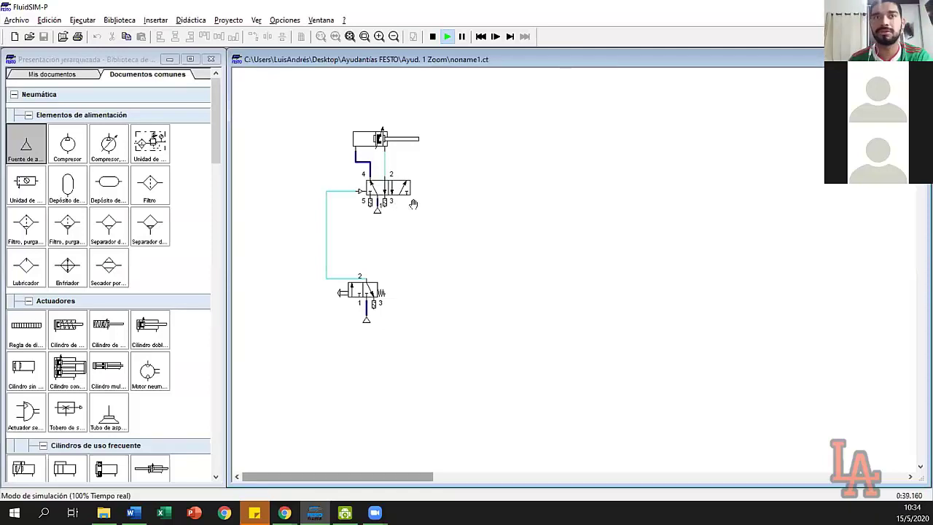
Step: Stop the simulation and add a spring return to the right side of the 5/n-way valve
left_click(432, 36)
double_click(383, 190)
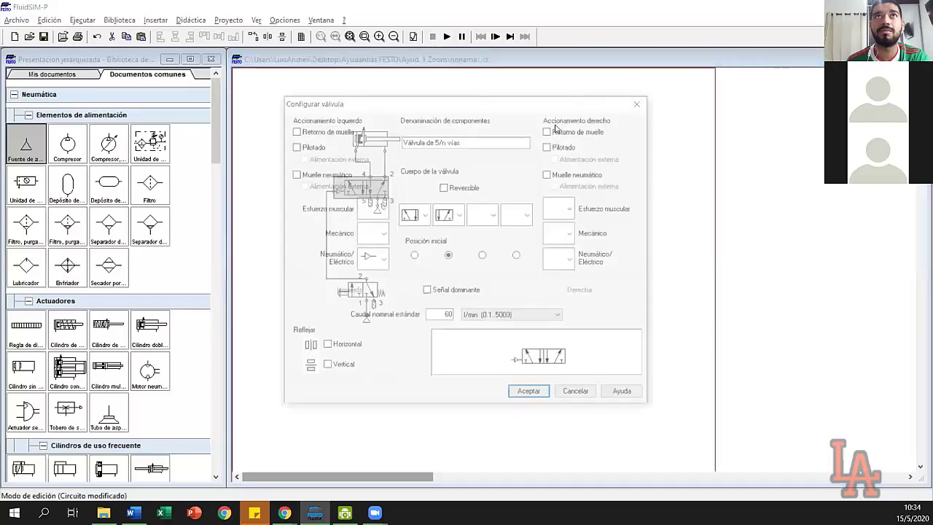
left_click(539, 400)
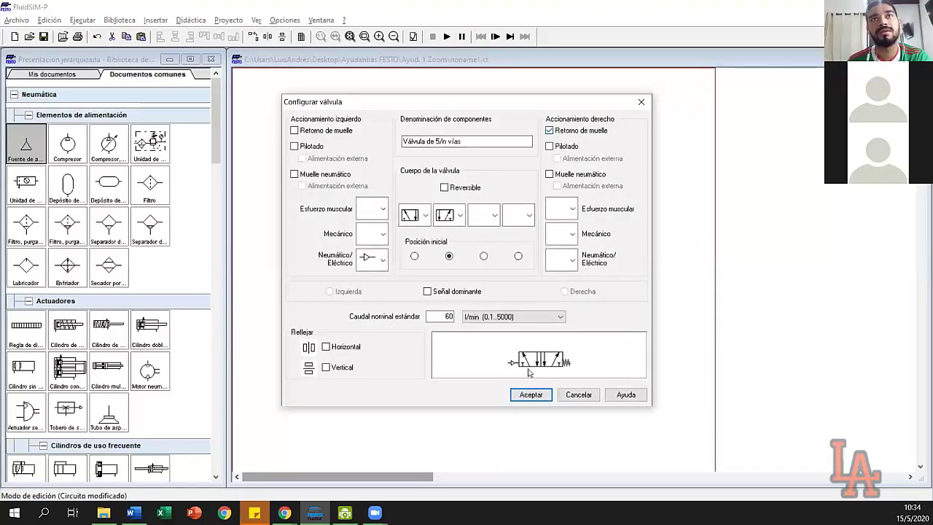
Step: Simulate the circuit with the spring-return 5/n-way valve, operate the push button repeatedly, and end the simulation
left_click(447, 36)
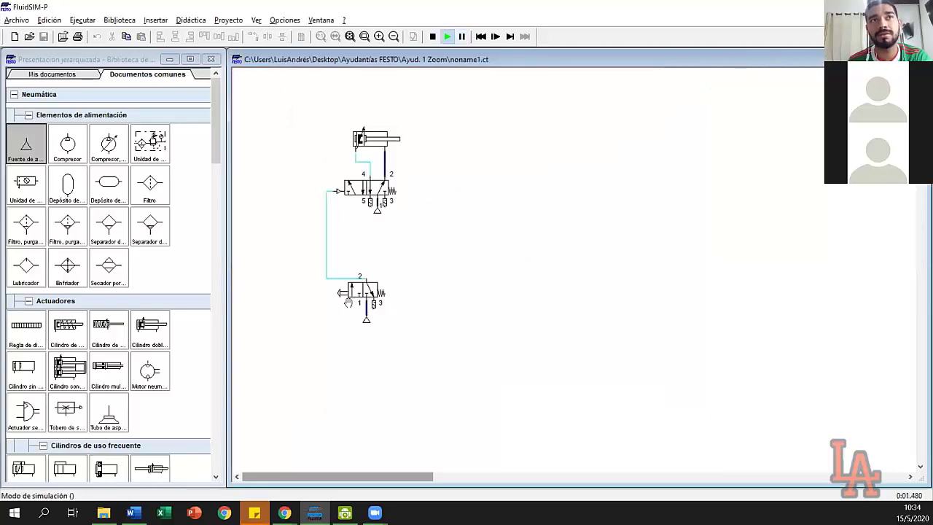
left_click(348, 293)
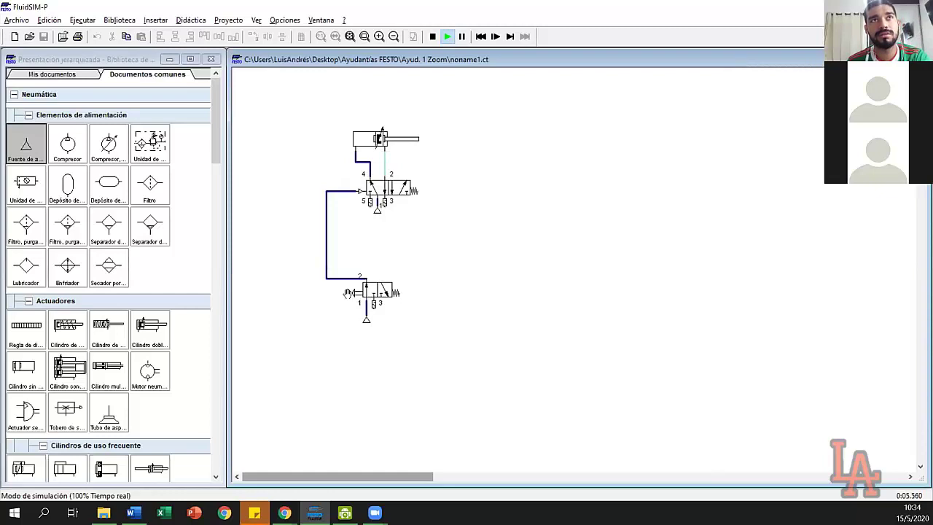
left_click(348, 293)
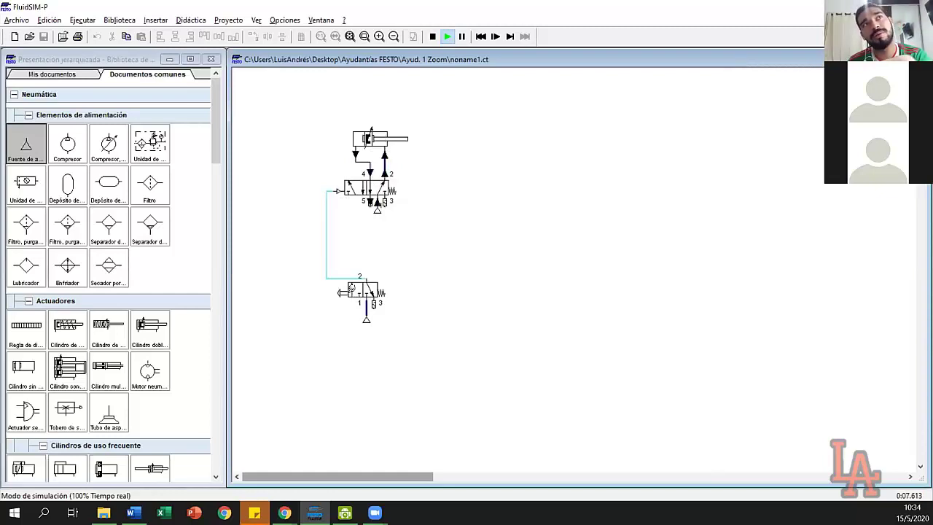
left_click(349, 292)
left_click(350, 290)
left_click(350, 290)
left_click(349, 290)
left_click(350, 288)
left_click(351, 288)
left_click(350, 289)
left_click(350, 288)
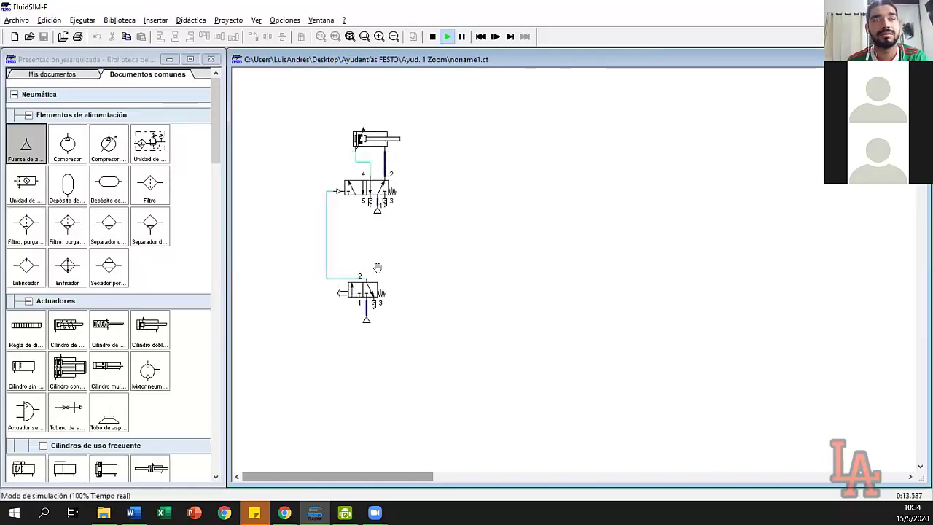
left_click(433, 37)
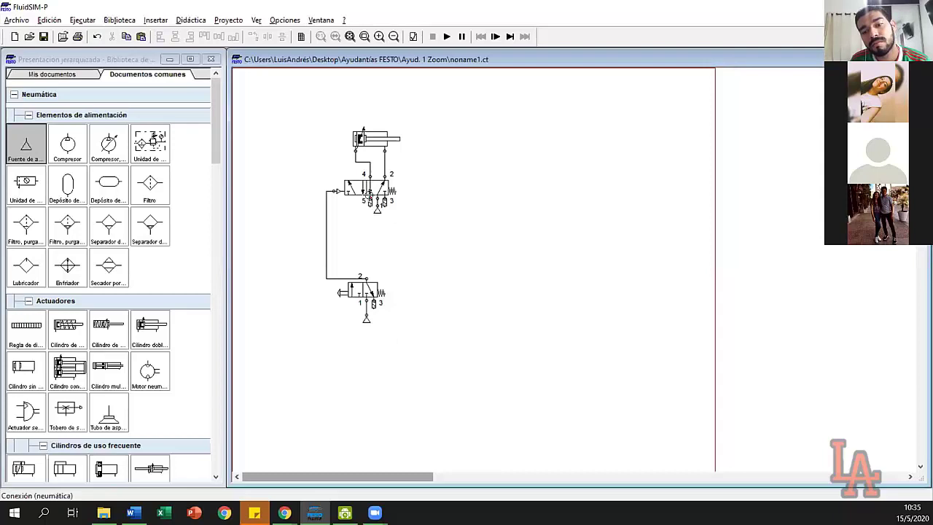
Step: Remove the air source from port 1 of the 5/n-way valve and lower the source beneath the 3/n-way valve
left_click(376, 214)
left_click(405, 220)
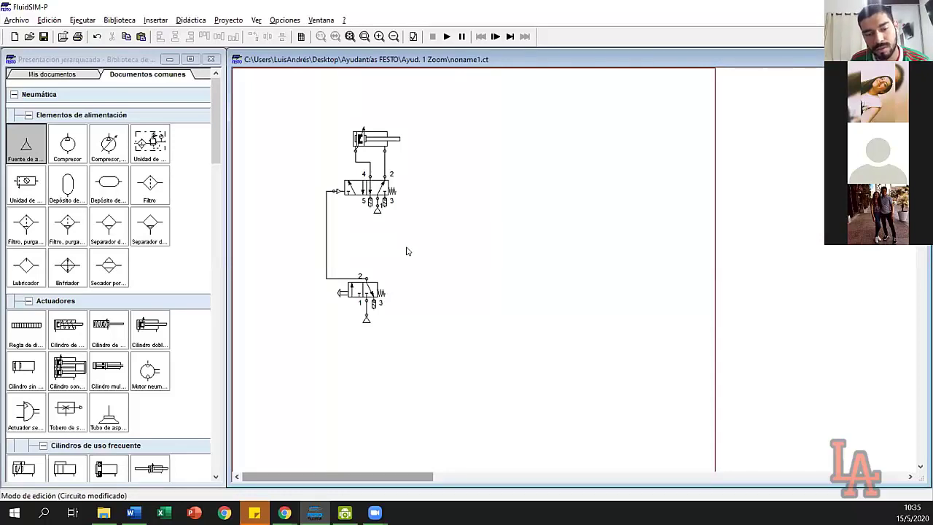
left_click(378, 210)
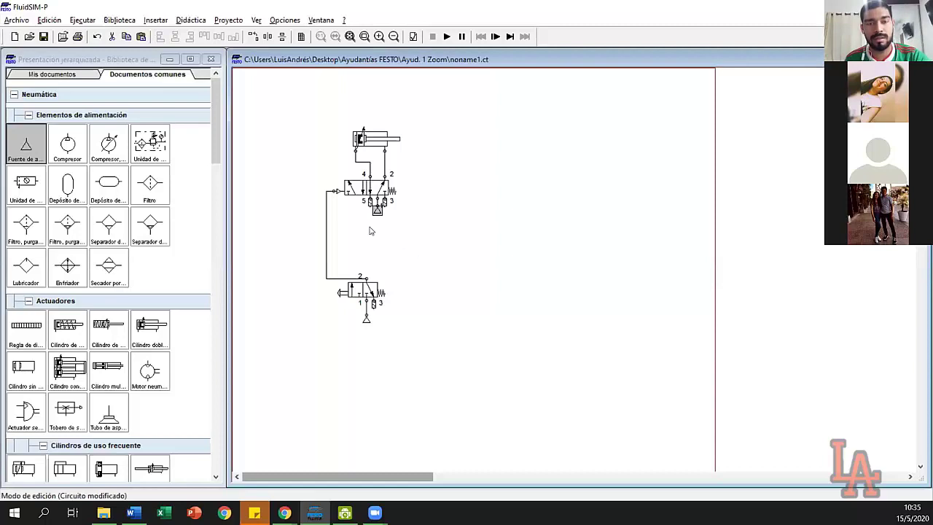
left_click_drag(375, 212, 365, 338)
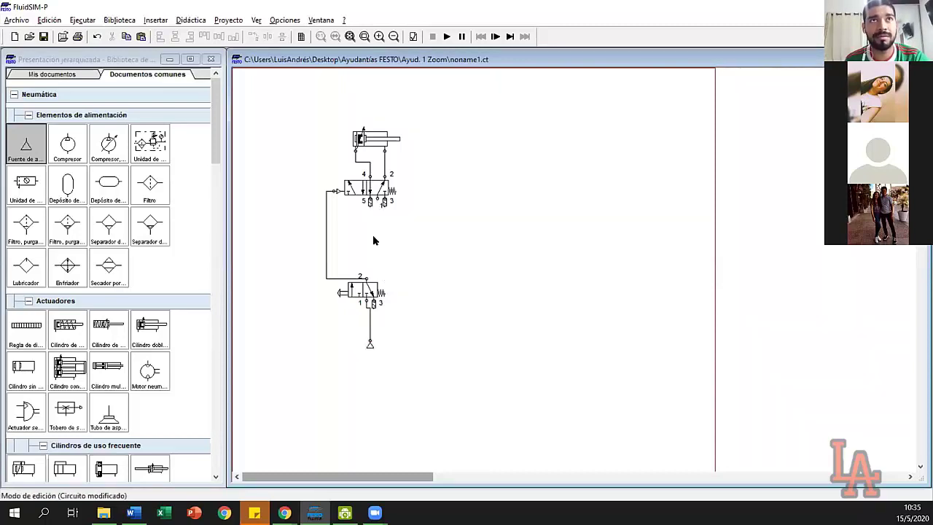
Step: Connect port 1 of the 5/n-way valve to the 3/n-way valve's supply line so both valves share one air source
left_click_drag(373, 325, 415, 210)
left_click(377, 357)
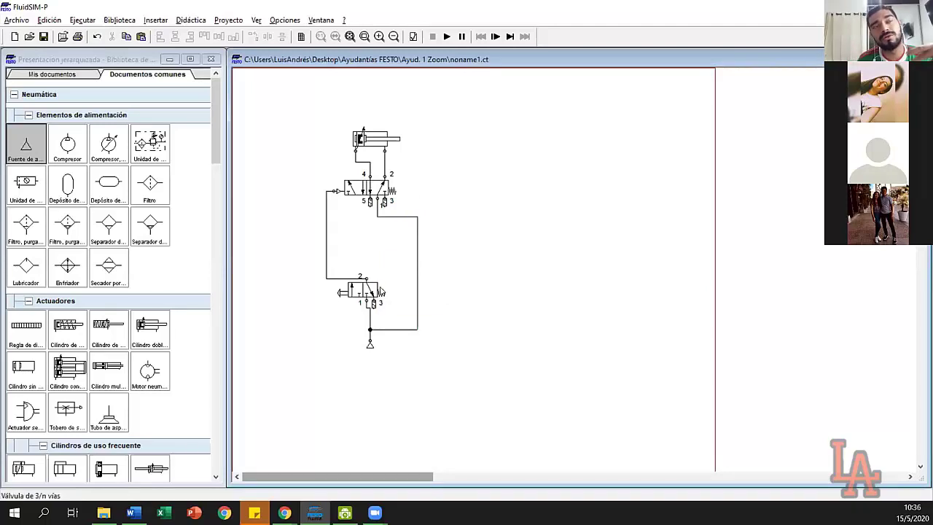
left_click_drag(401, 199, 466, 356)
left_click_drag(464, 209, 402, 356)
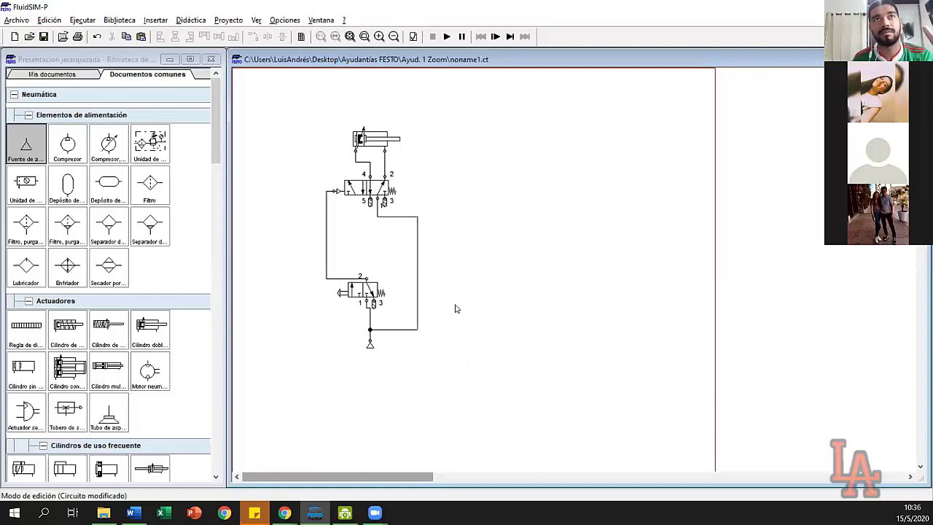
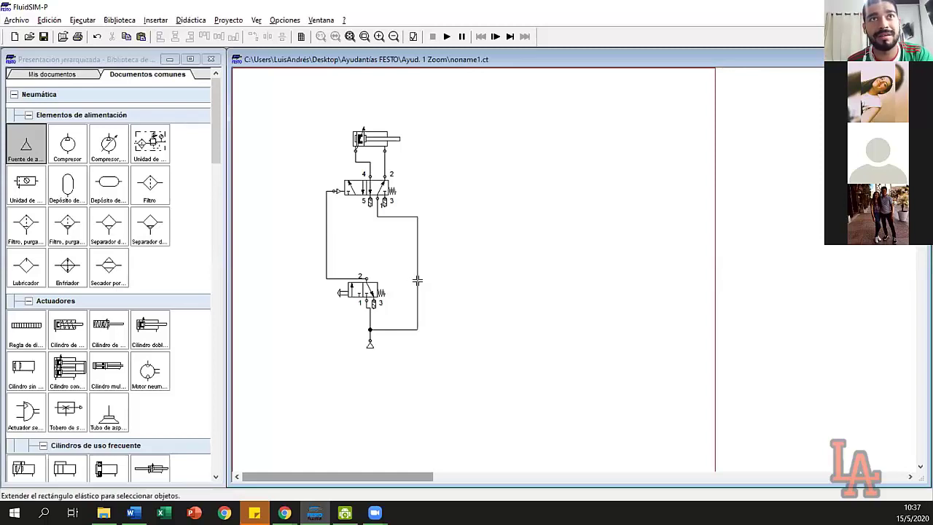
Step: Delete the shared supply line and place a separate air source at port 1 of the 5/n-way valve
left_click(417, 281)
key("Delete")
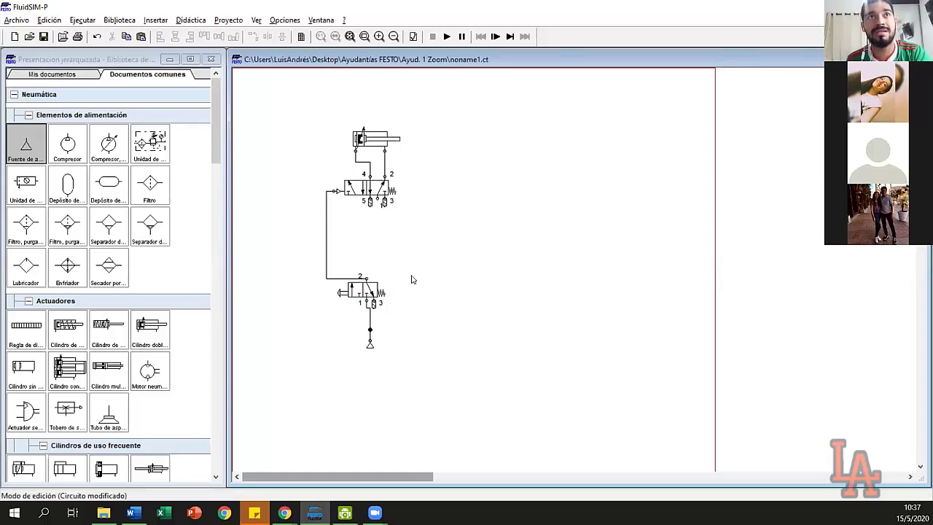
key("ctrl+Tab")
left_click_drag(323, 220, 380, 215)
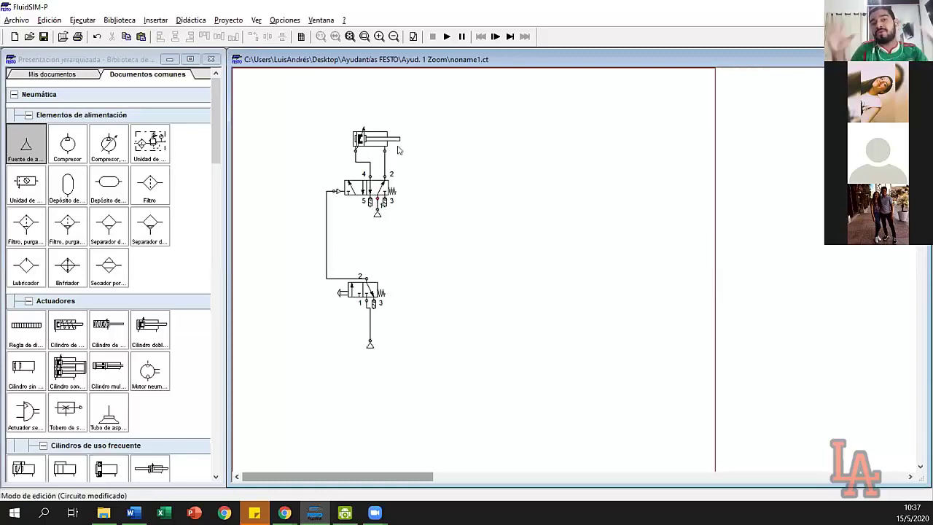
left_click(376, 212)
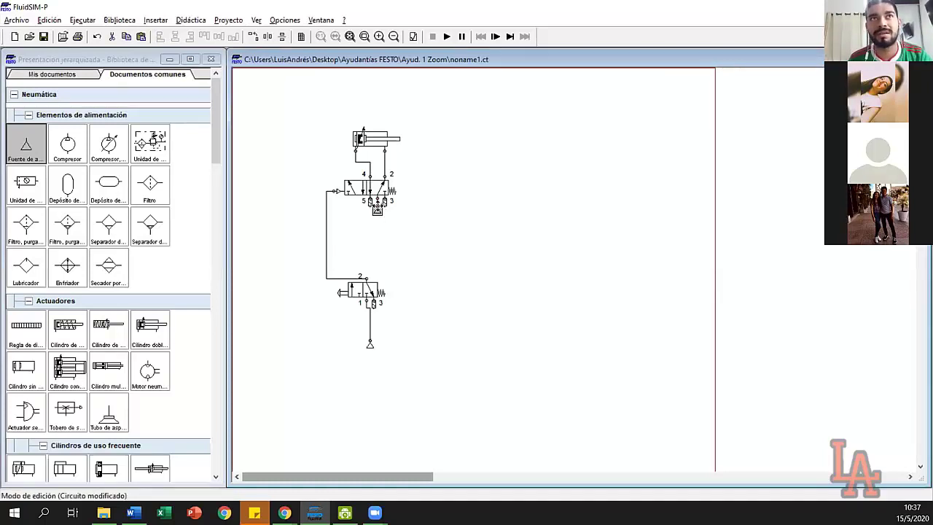
left_click(458, 197)
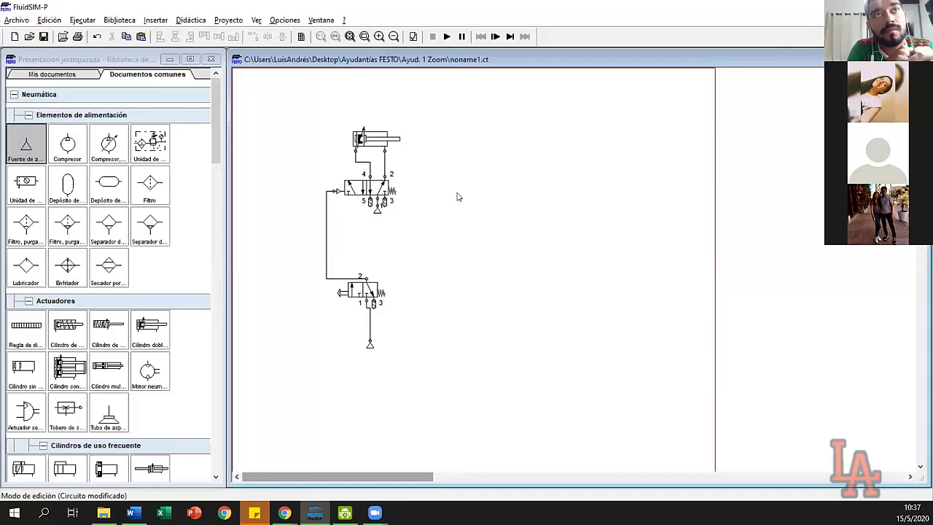
Step: Remove the air source from port 1 of the 5/n-way valve and close that port with a silencer
left_click_drag(378, 214, 378, 212)
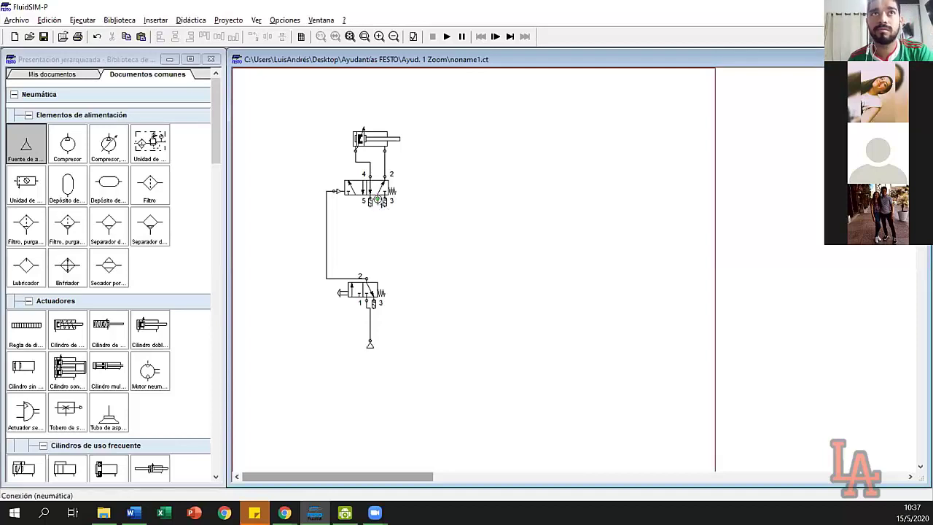
double_click(378, 200)
left_click(477, 287)
left_click(461, 385)
left_click(432, 327)
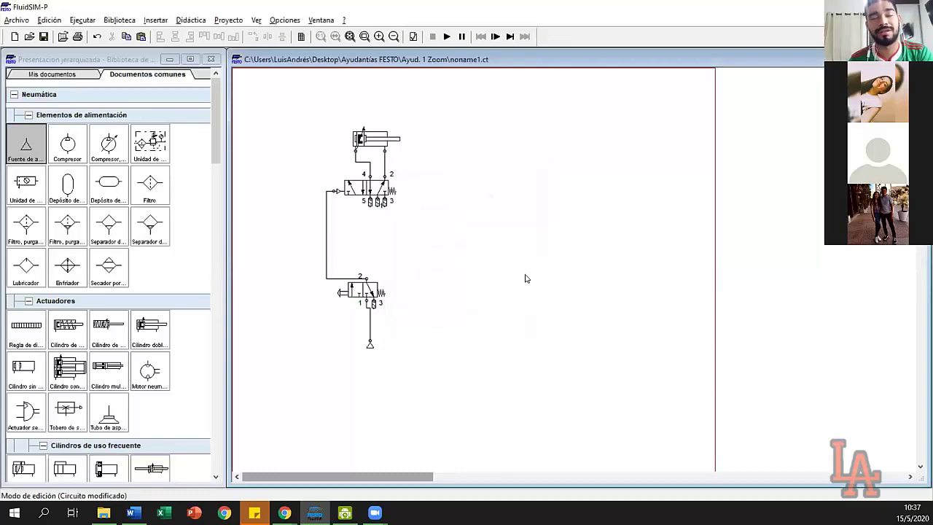
Step: Check the circuit for graphical errors and simulate it, actuating the 3/n-way valve's push button with the 5/n-way valve unsupplied
mouse_move(364, 145)
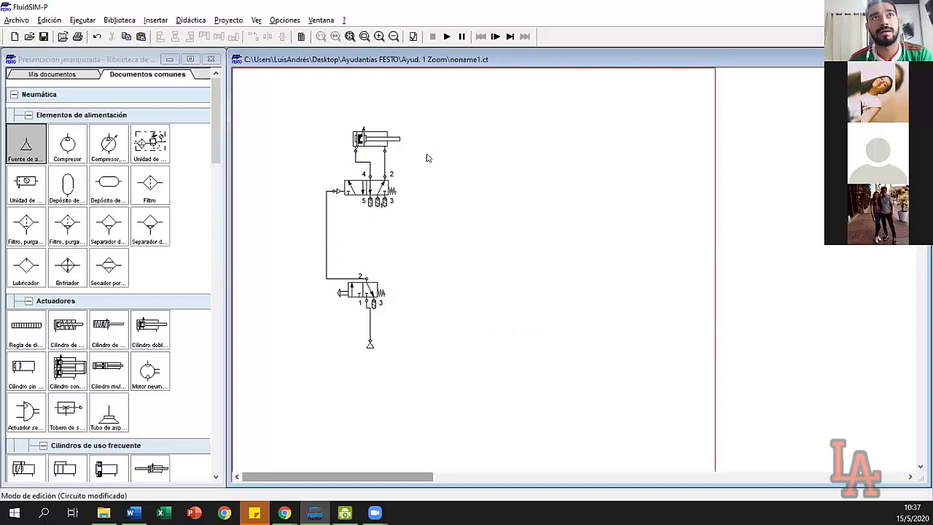
left_click(413, 36)
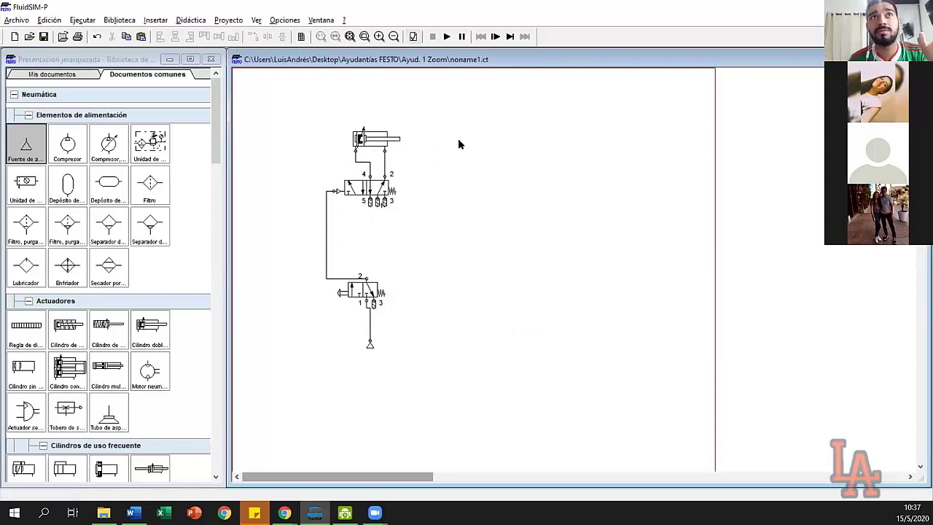
left_click_drag(447, 223, 508, 224)
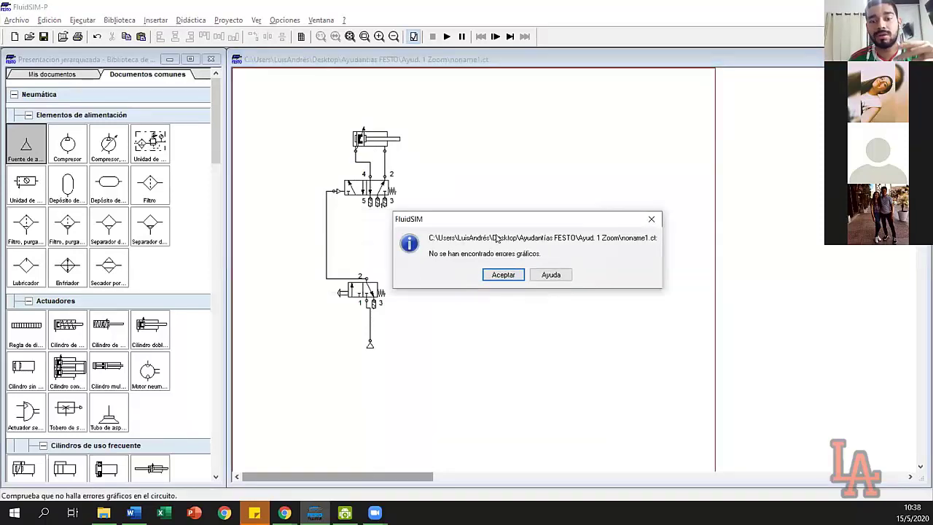
left_click(501, 275)
left_click(446, 37)
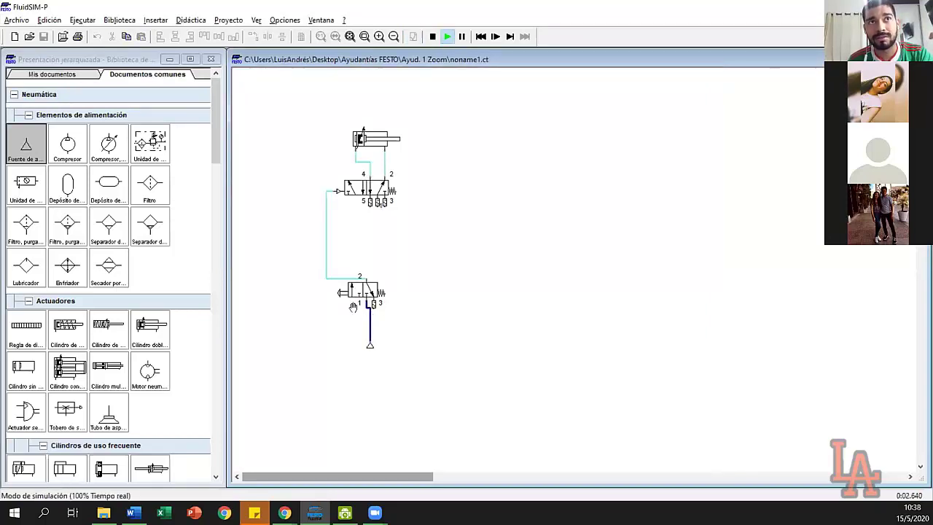
left_click(346, 288)
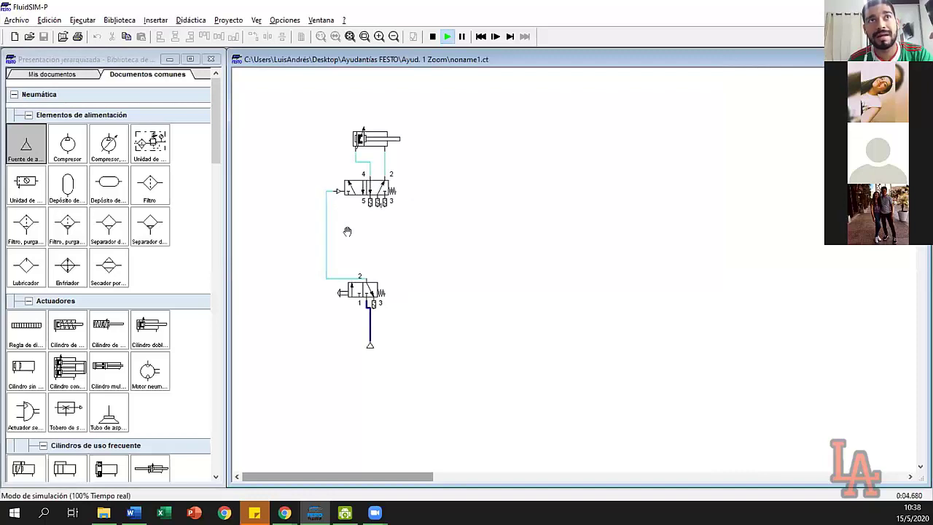
Step: Actuate the 3/n-way valve's push button again with the 5/n-way valve unsupplied, and stop the simulation
left_click(356, 285)
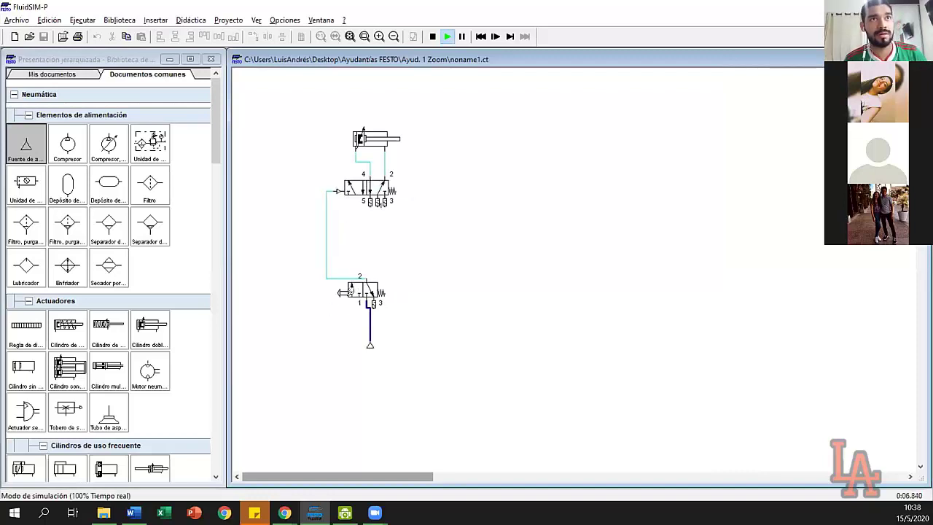
left_click(351, 292)
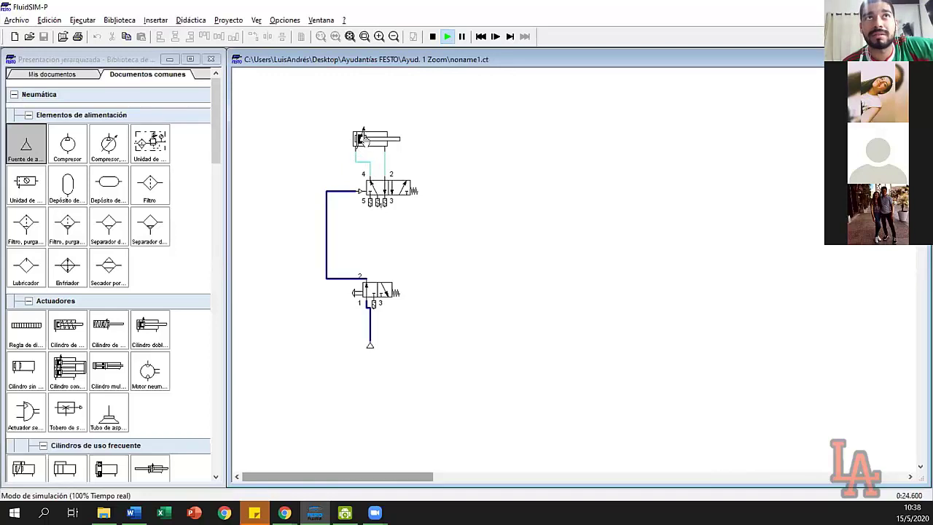
left_click(432, 35)
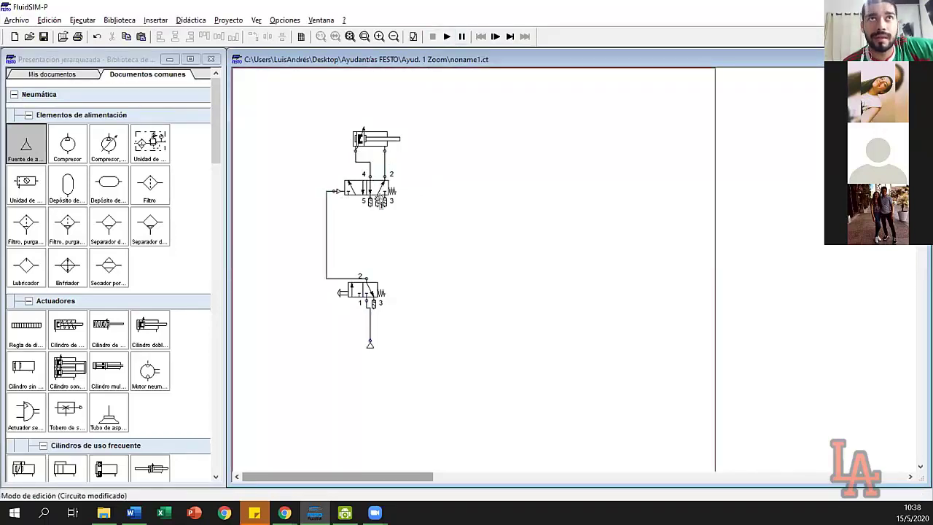
Step: Remove the silencer from port 1 of the 5/n-way valve and place a copy of the 3/n-way valve's air source there
double_click(382, 205)
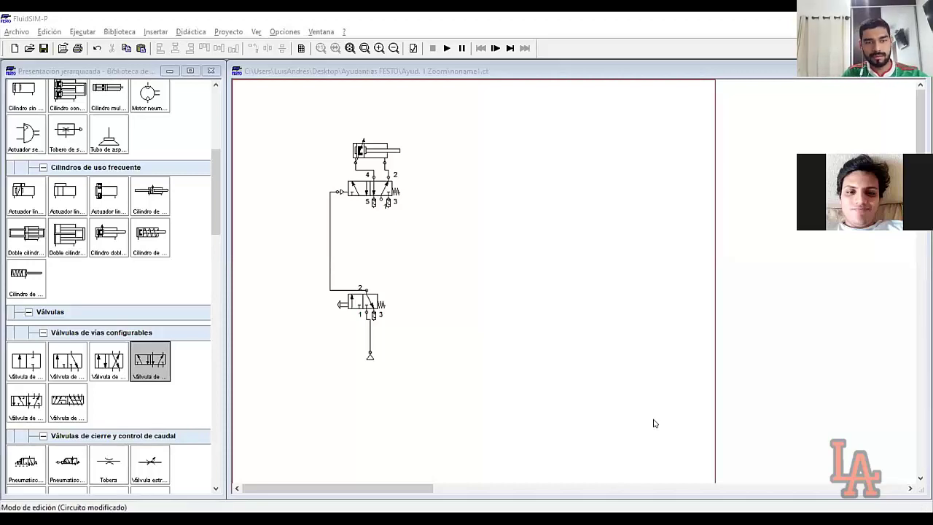
left_click(323, 433)
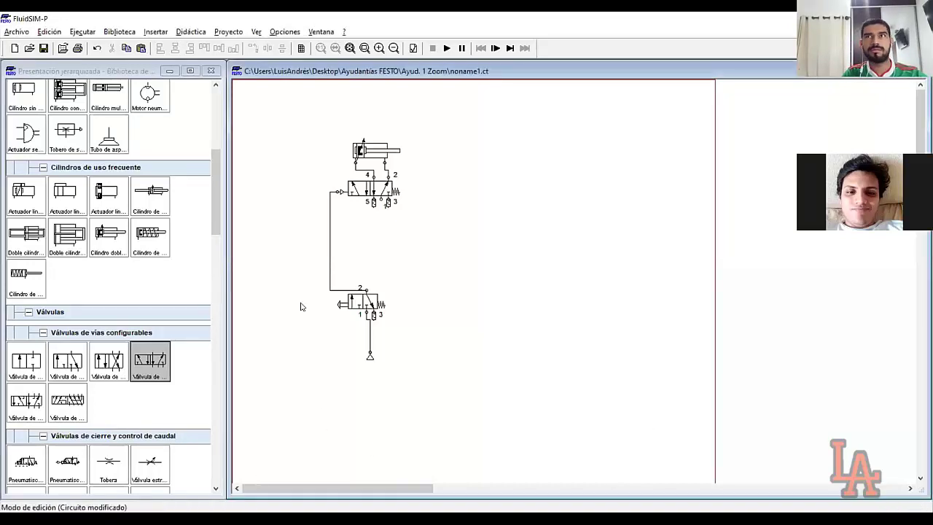
left_click(370, 356)
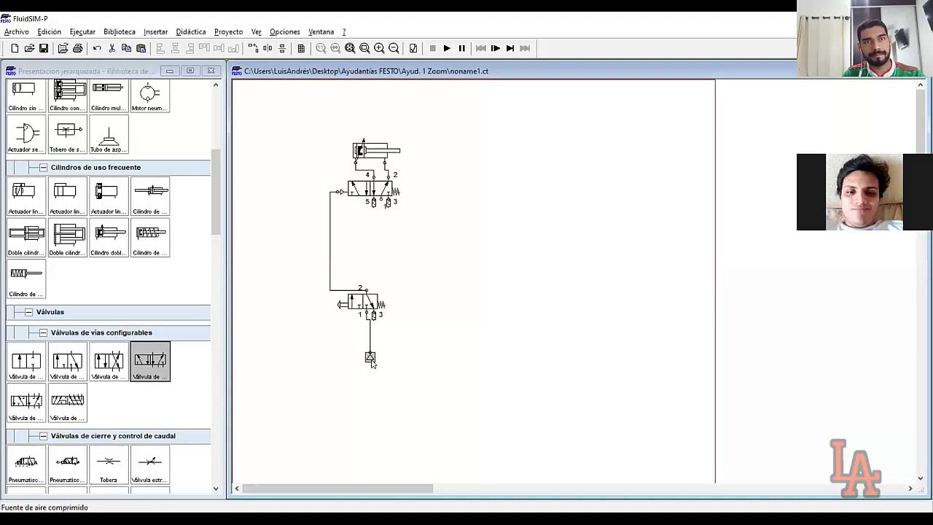
key("ctrl+c")
key("ctrl+v")
left_click_drag(592, 305, 380, 217)
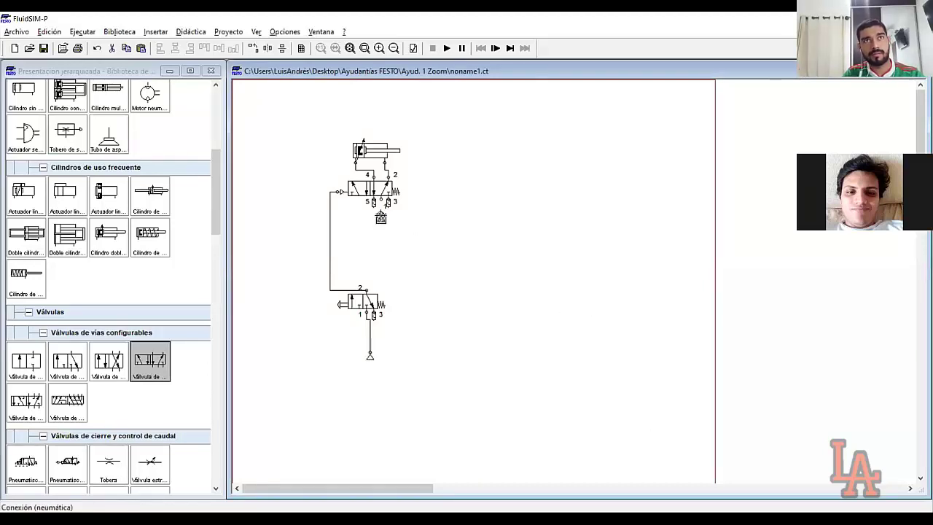
left_click(419, 17)
Step: Simulate the circuit with both valves supplied, actuating the 3/n-way valve's push button, and return to editing mode
key("F9")
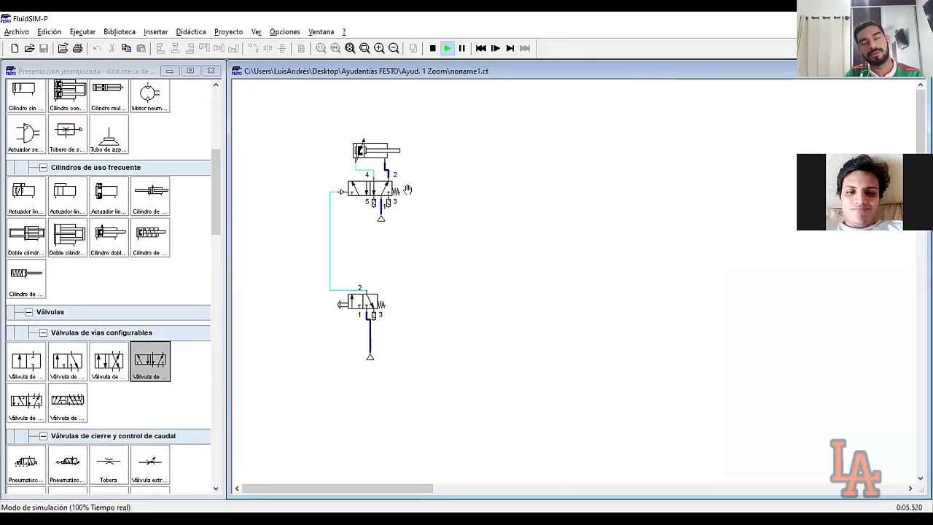
left_click(355, 300)
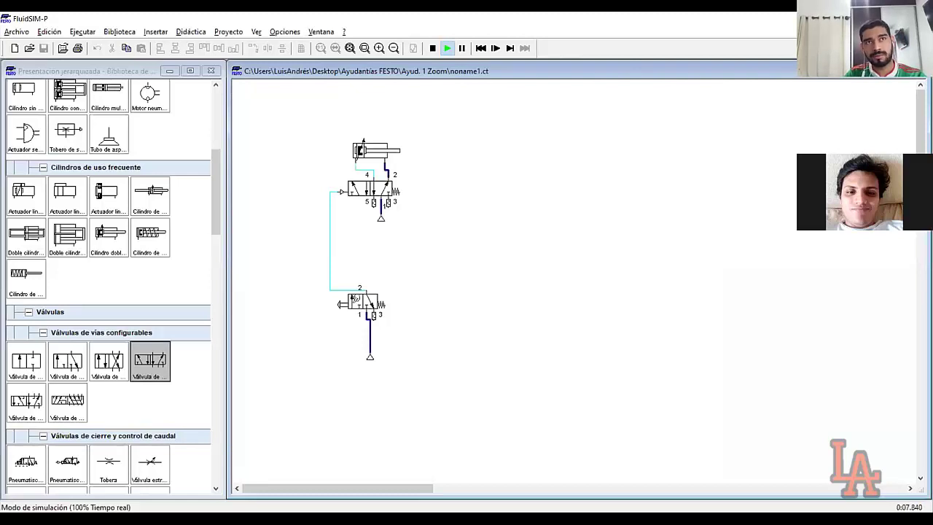
left_click(355, 300)
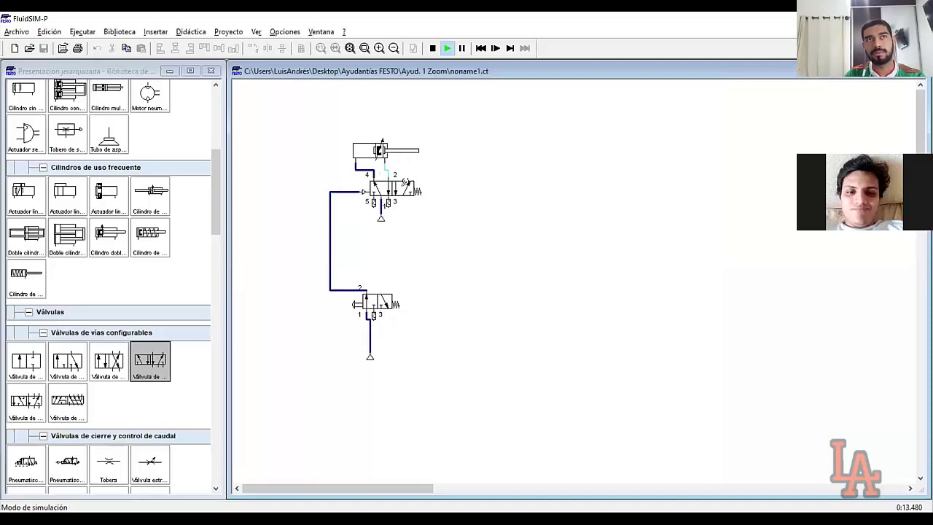
left_click(405, 182)
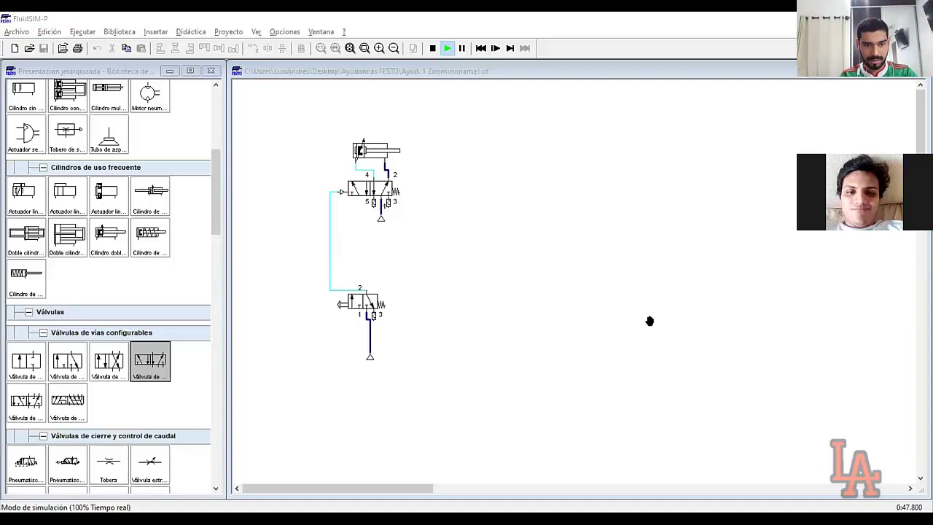
left_click(480, 321)
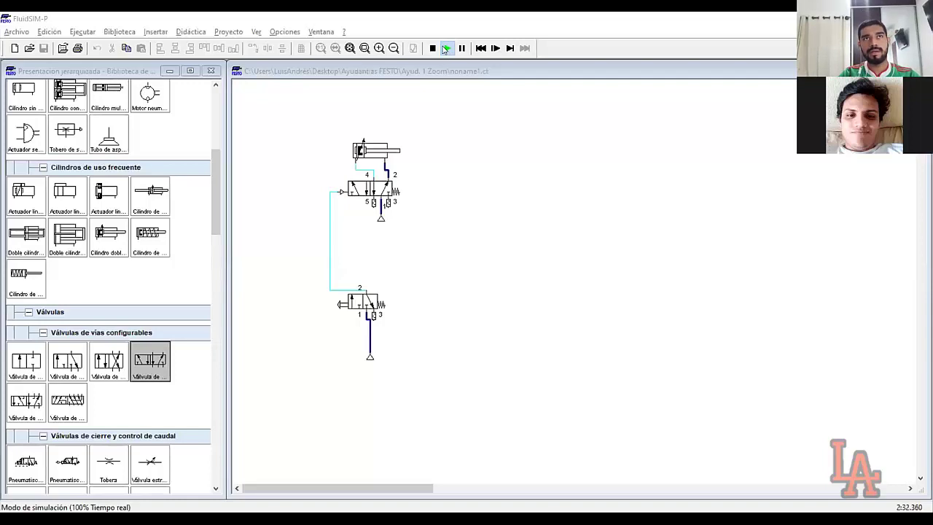
key("F5")
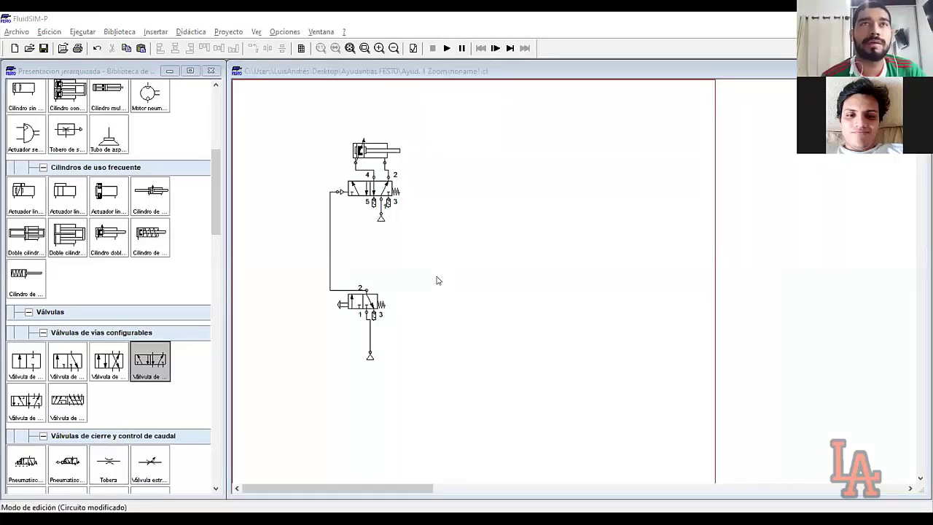
Step: Duplicate the push-button 3/n-way valve with its silencer and air source, placing the copy beside the original
left_click(459, 300)
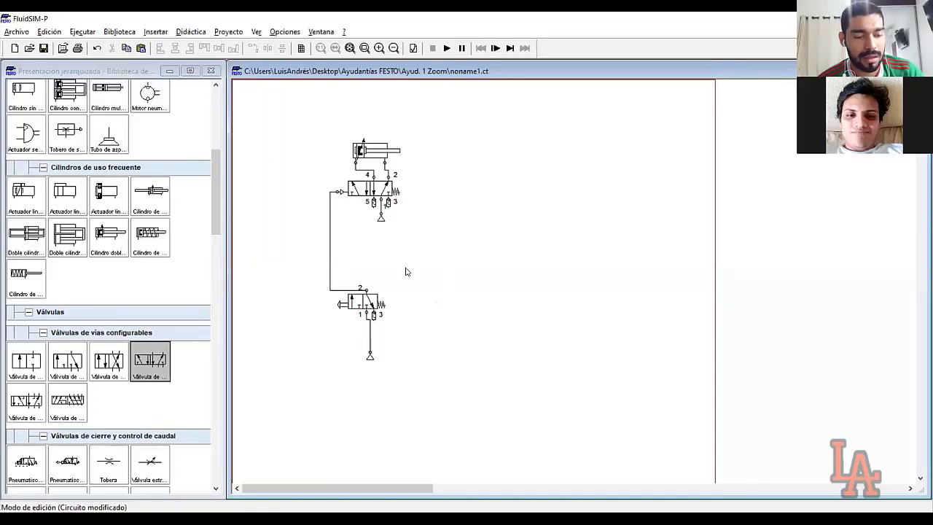
left_click_drag(286, 258, 492, 378)
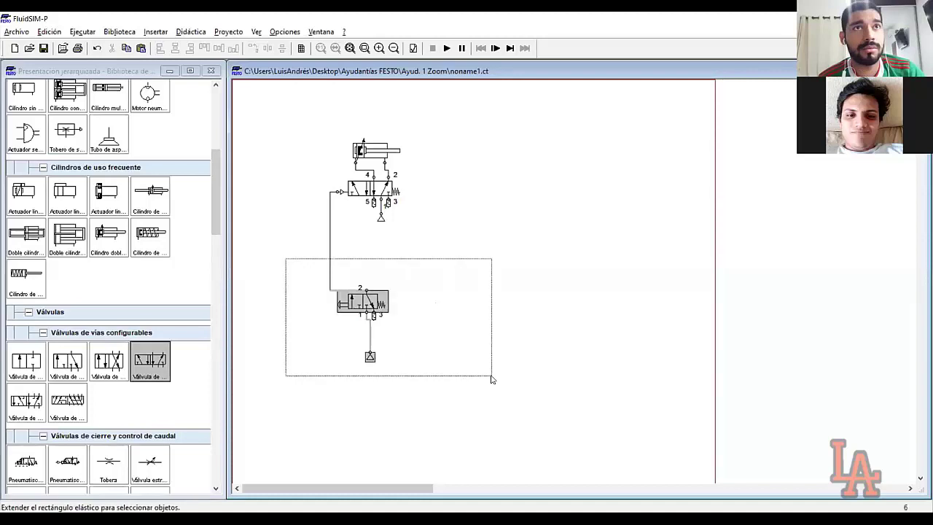
key("ctrl+c")
key("ctrl+v")
left_click_drag(604, 280, 488, 297)
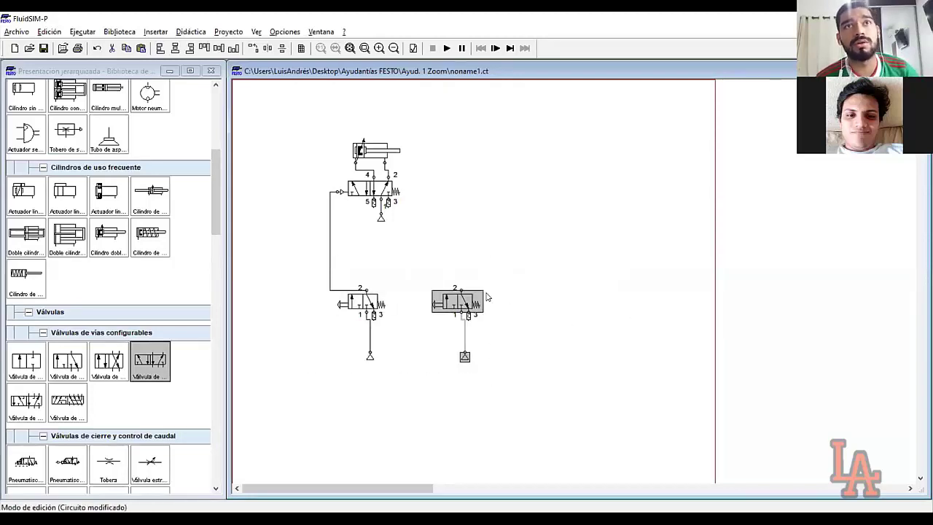
left_click(609, 263)
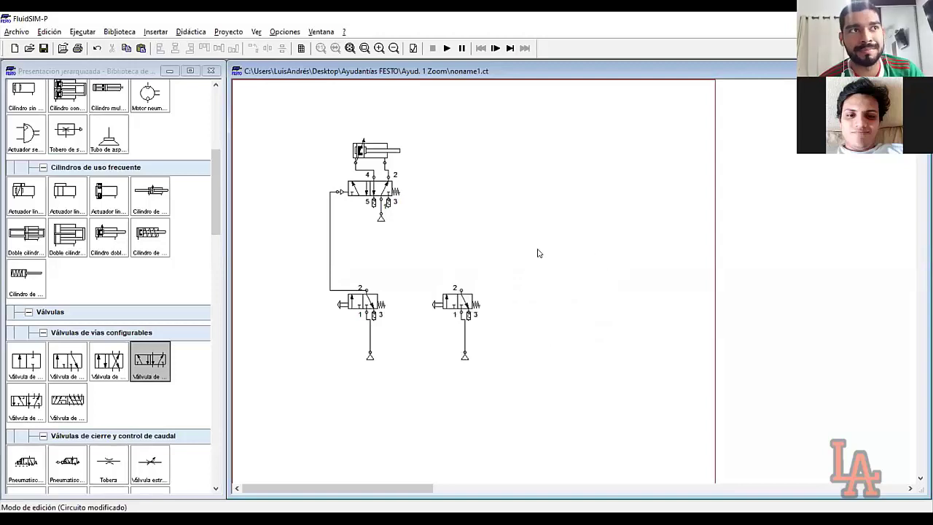
Step: Place a simultaneity valve between the 5/n-way valve and the two 3/n-way valves, and delete it again
scroll(218, 189, "down", 3)
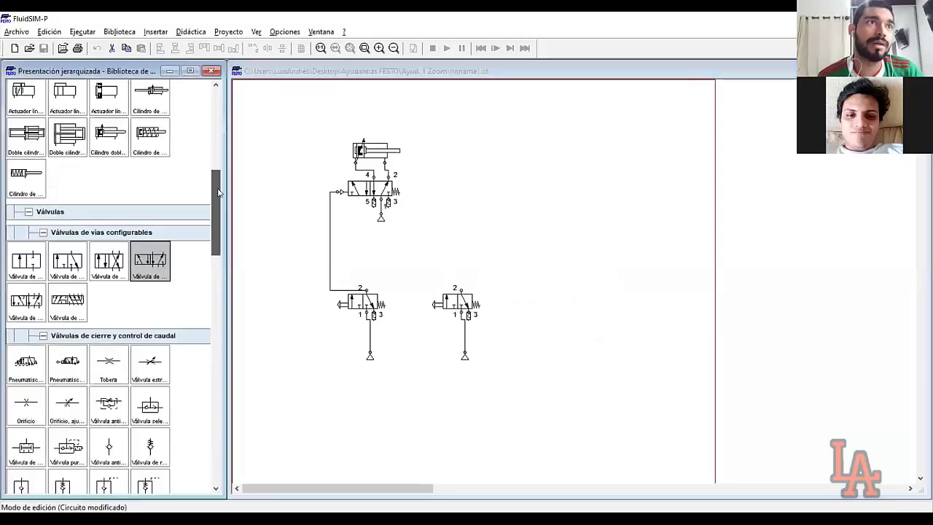
left_click_drag(218, 193, 220, 220)
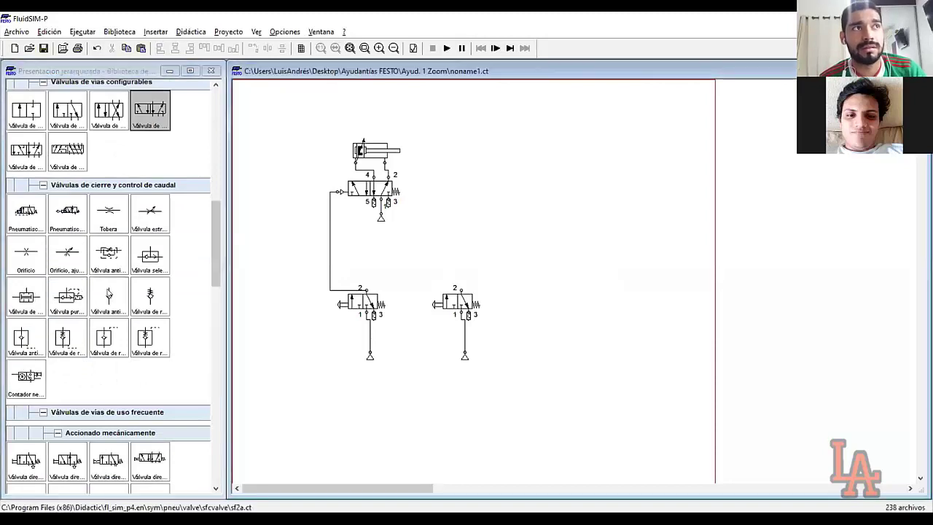
left_click_drag(35, 293, 400, 269)
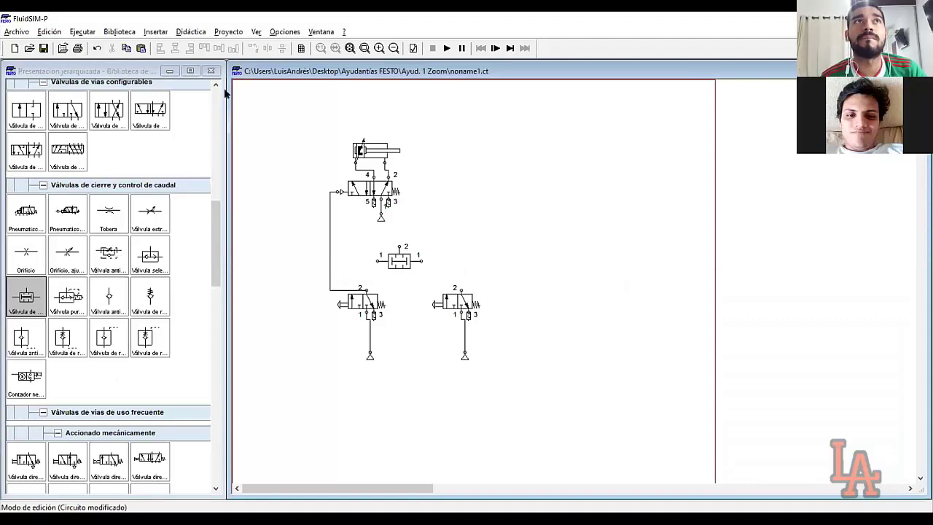
key("alt+d")
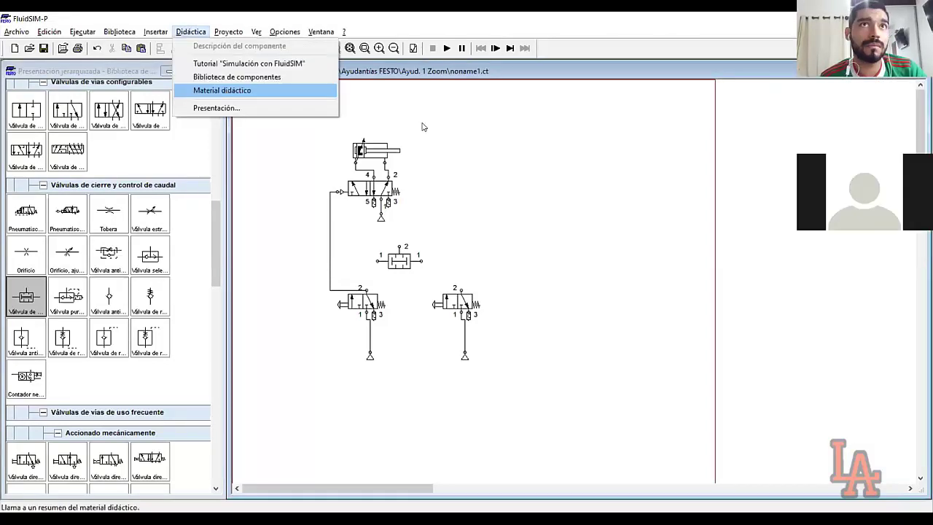
left_click(413, 246)
left_click(405, 264)
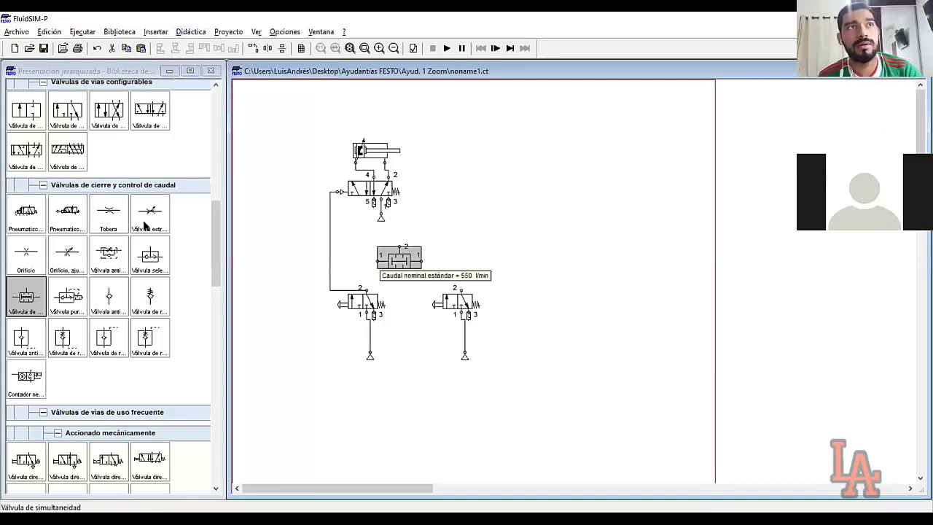
key("Delete")
Step: Find the simultaneity valve among the shut-off and flow control valves and place it above the two 3/n-way valves
left_click(217, 111)
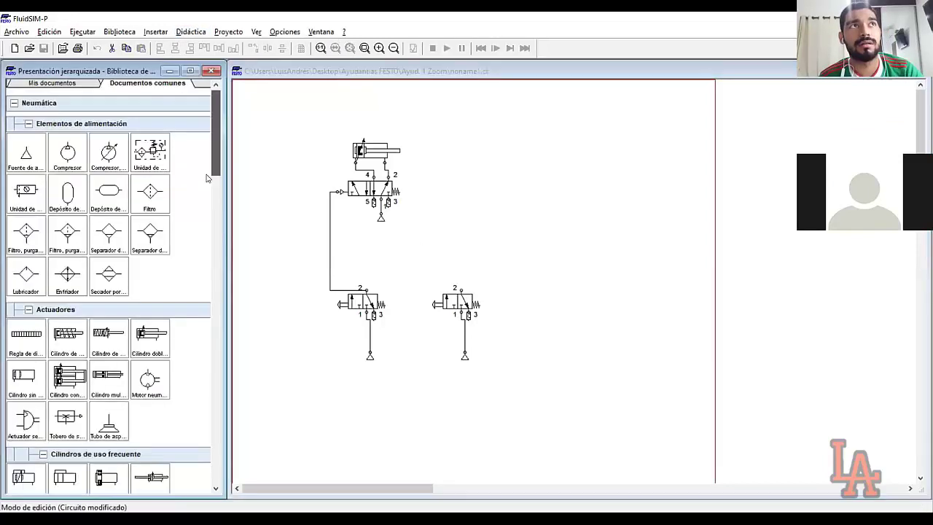
scroll(209, 126, "down", 10)
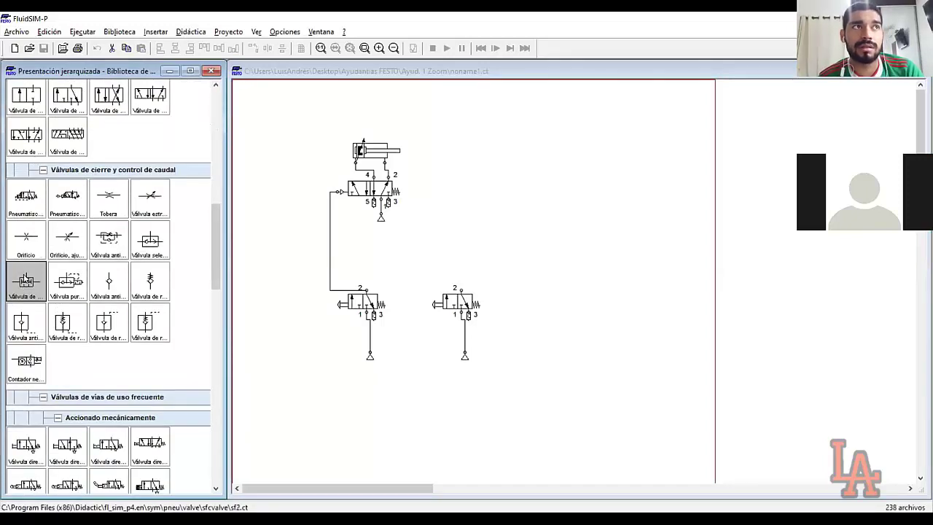
left_click_drag(26, 280, 419, 264)
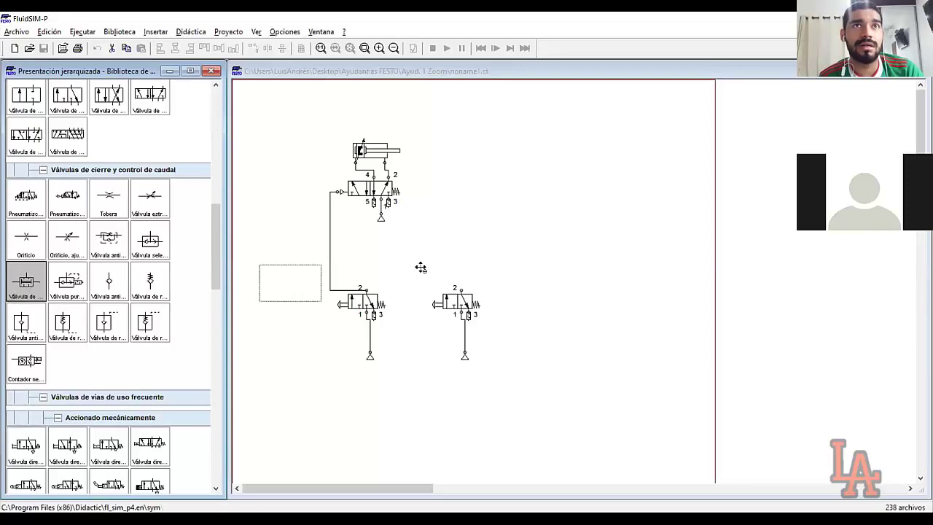
left_click(565, 252)
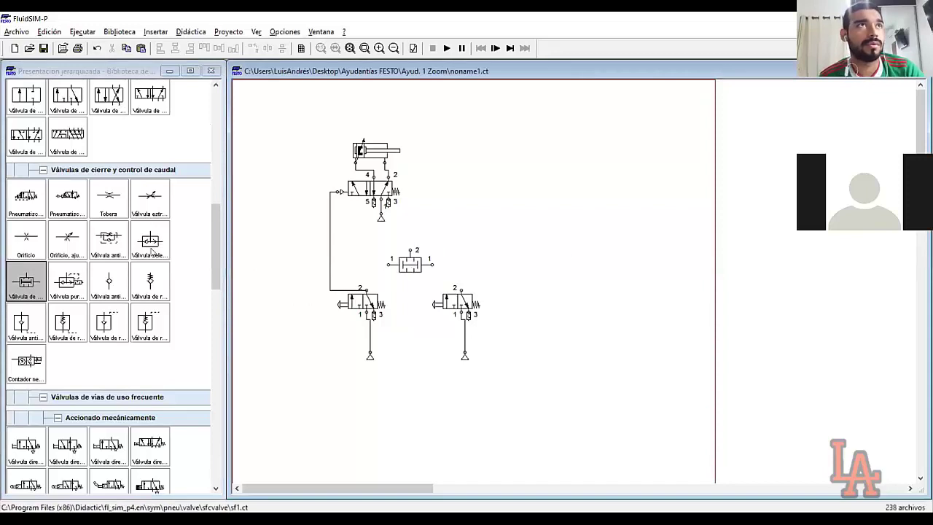
Step: Place a selector (OR) valve beside the 5/n-way valve and delete it again
left_click(213, 228)
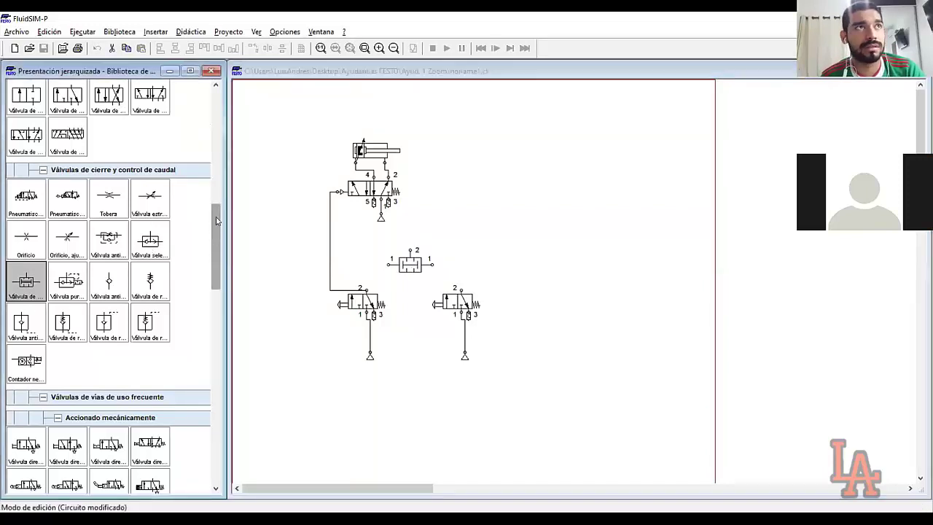
scroll(217, 222, "up", 1)
left_click_drag(150, 279, 442, 218)
key("Delete")
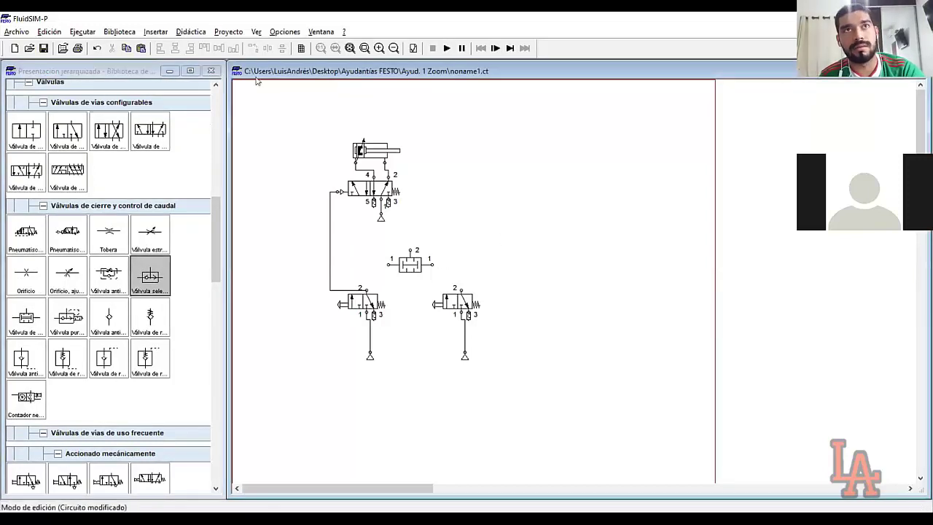
Step: Open the didactic material and view topics 78 Selector de circuito and 72 Circuito: Válvula de simultaneidad I under Válvulas de cierre
left_click(191, 32)
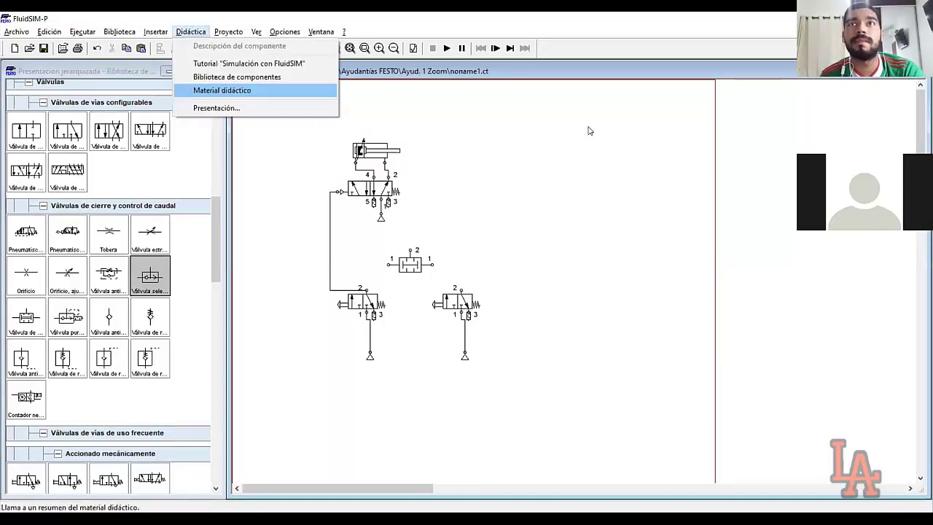
key("Return")
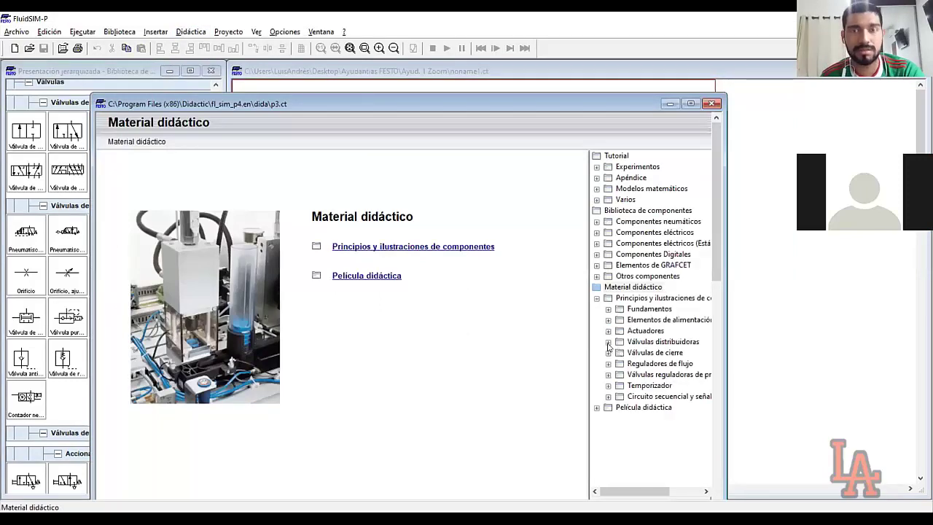
left_click(607, 342)
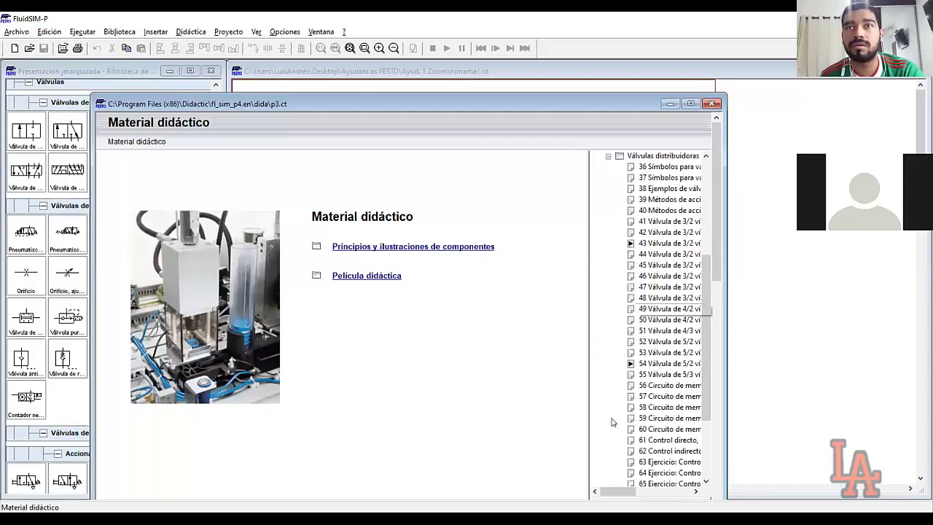
scroll(612, 421, "down", 5)
scroll(669, 339, "down", 4)
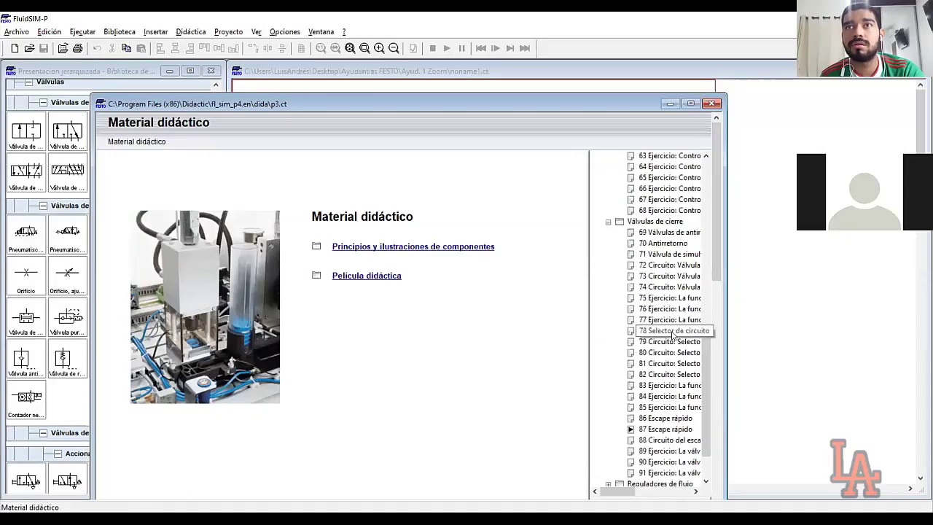
left_click(663, 330)
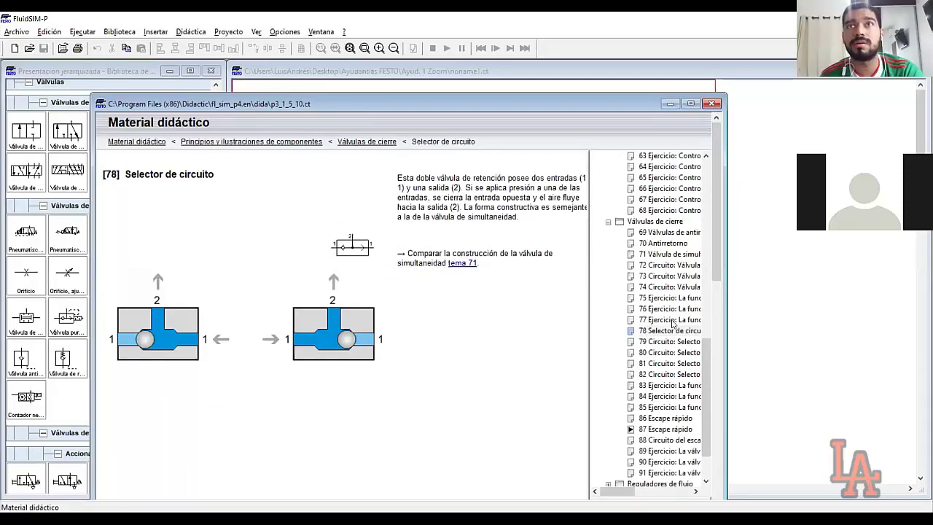
left_click(618, 265)
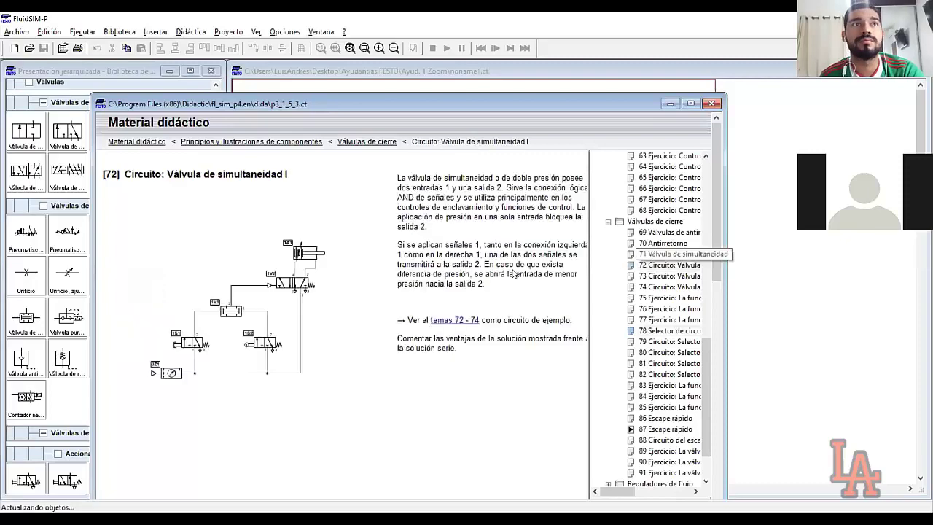
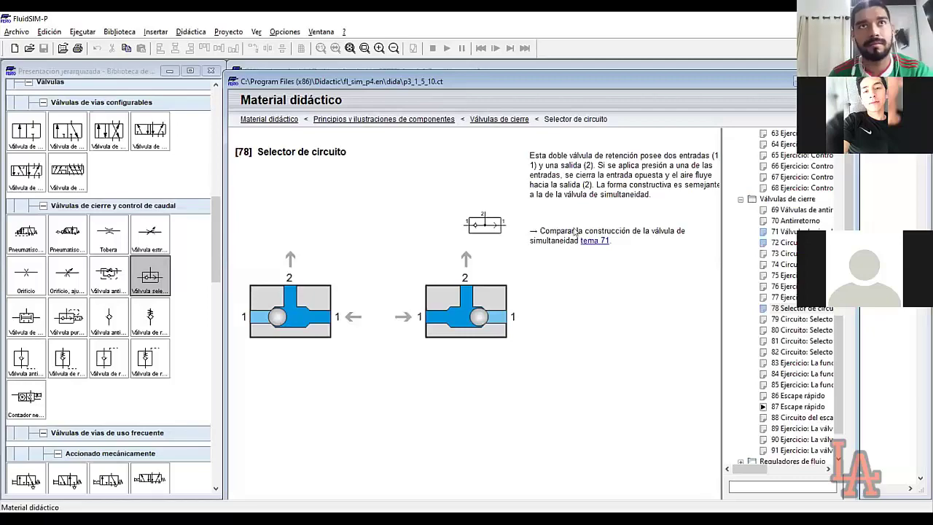
Step: Close the didactic material and centre the simultaneity valve above the gap between the two 3/n-way valves
key("ctrl+F4")
left_click_drag(341, 255, 424, 268)
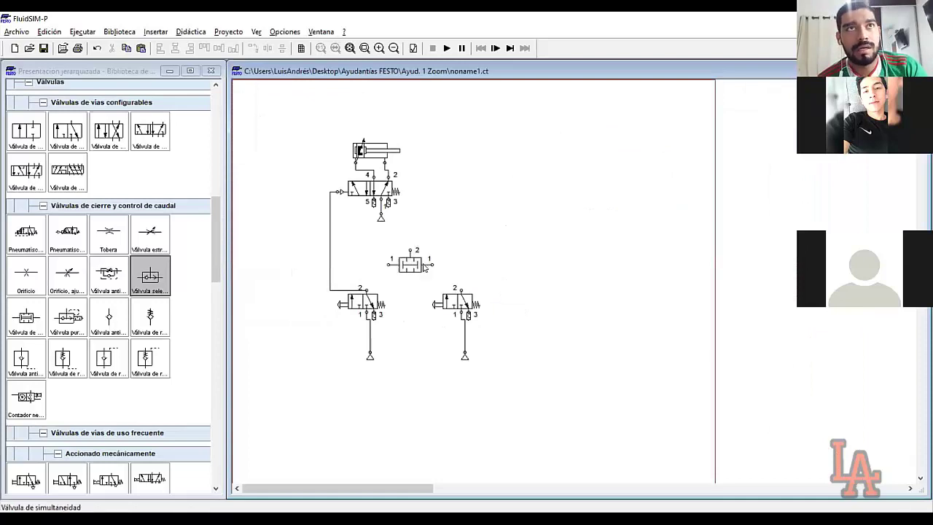
left_click(412, 268)
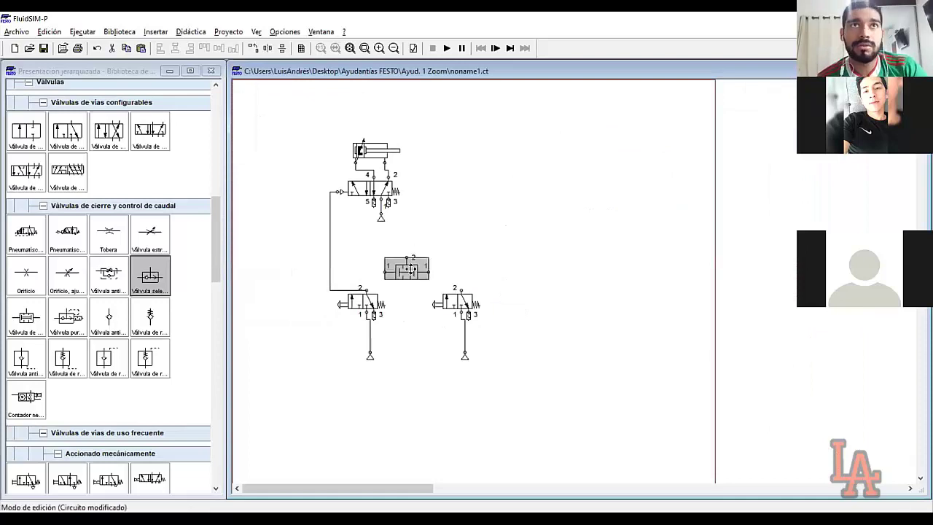
left_click(455, 258)
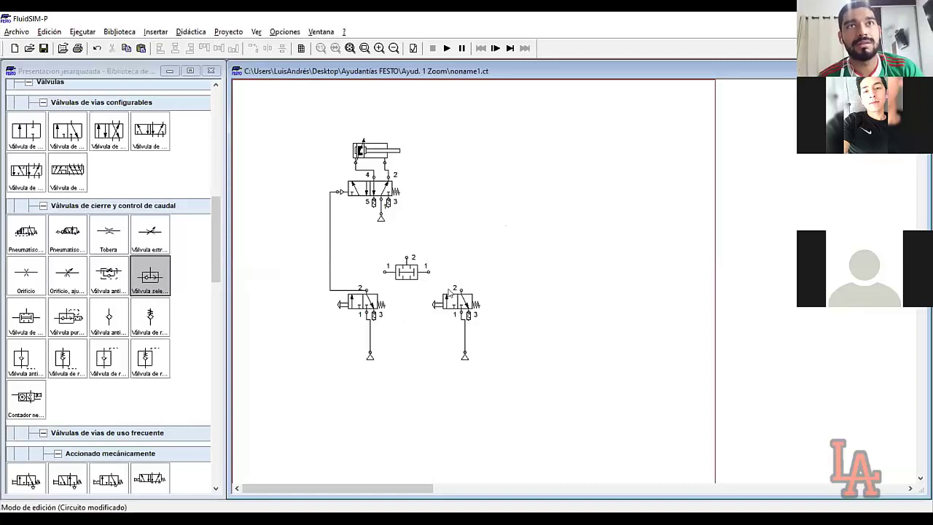
Step: Reroute the pilot line through the simultaneity valve: both 3/n-way valves' port 2 to its inlets, its outlet 2 to the 5/n-way valve's pilot port
left_click(329, 220)
key("Delete")
left_click_drag(384, 271, 367, 290)
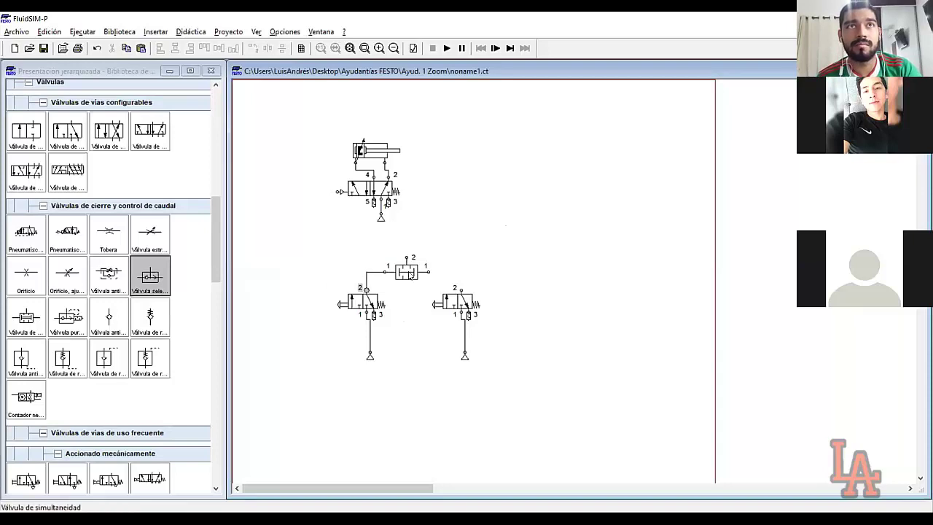
left_click_drag(428, 271, 457, 289)
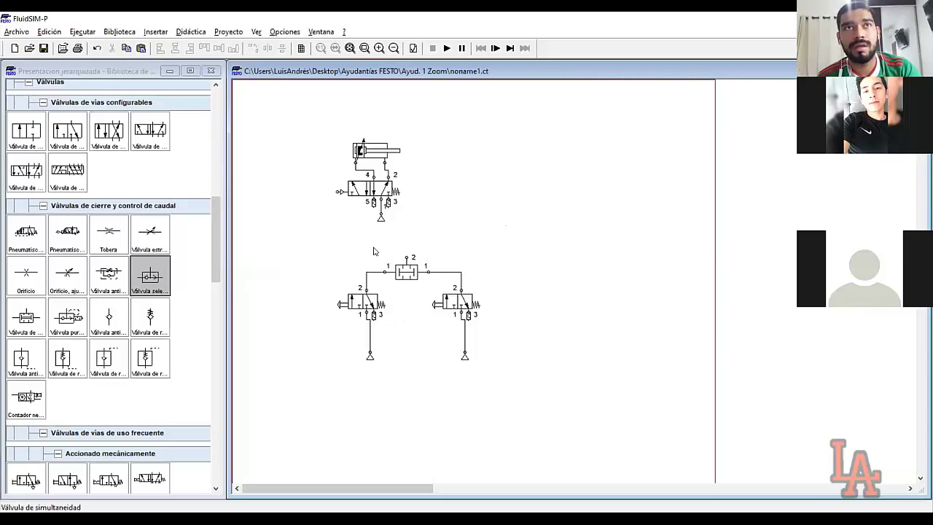
left_click_drag(434, 290, 366, 244)
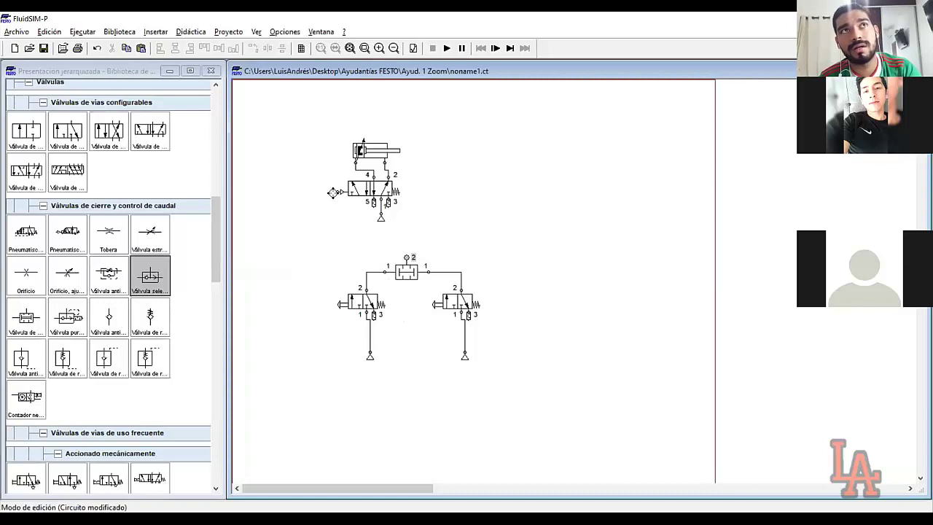
left_click_drag(333, 192, 407, 257)
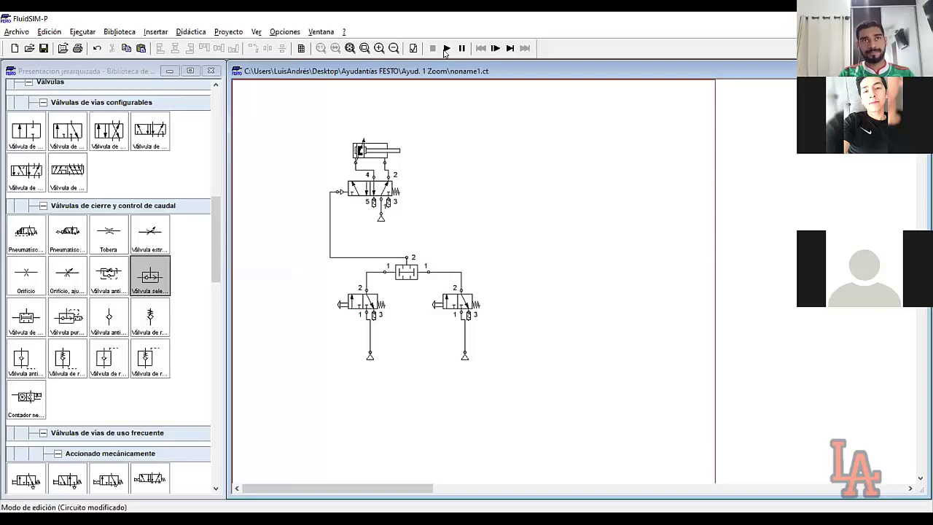
Step: Simulate the circuit, actuating the left 3/n-way valve alone and then both together, release them and return to edit mode
key("F9")
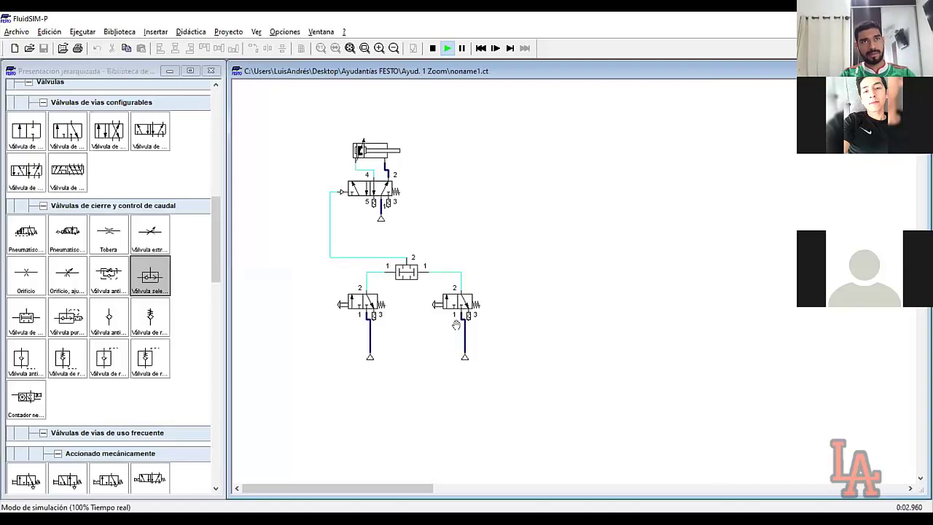
left_click(359, 305)
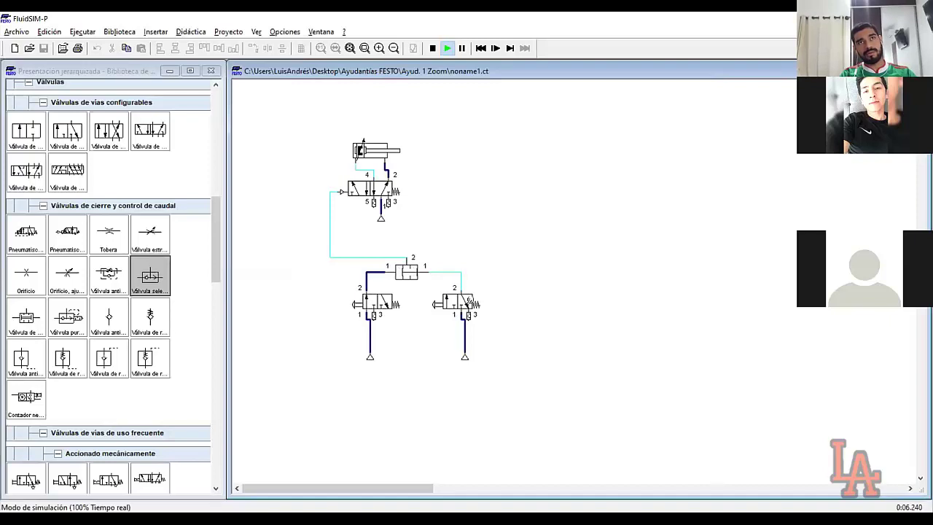
left_click(467, 300)
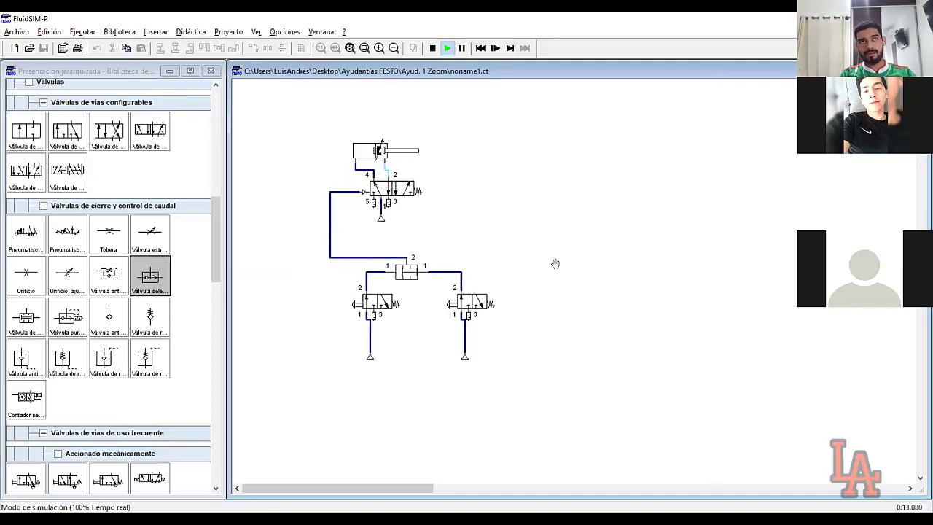
left_click(471, 292)
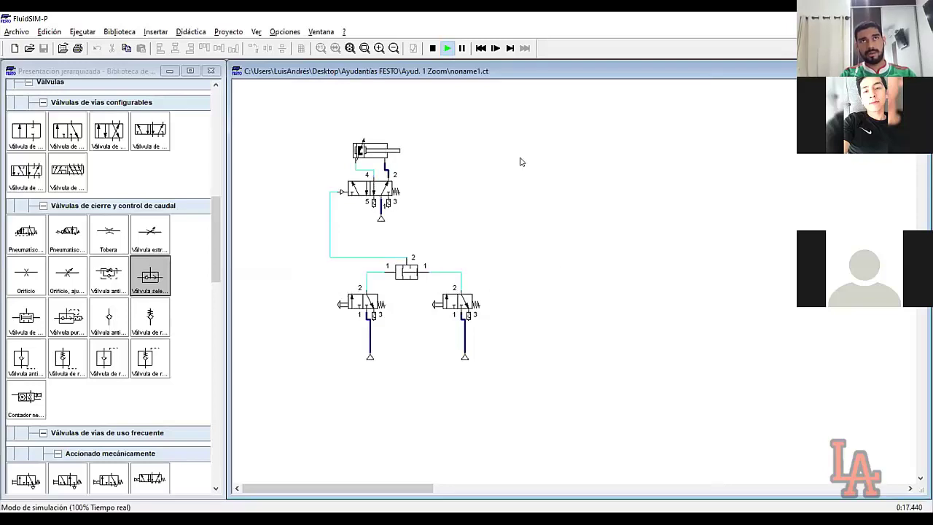
key("F5")
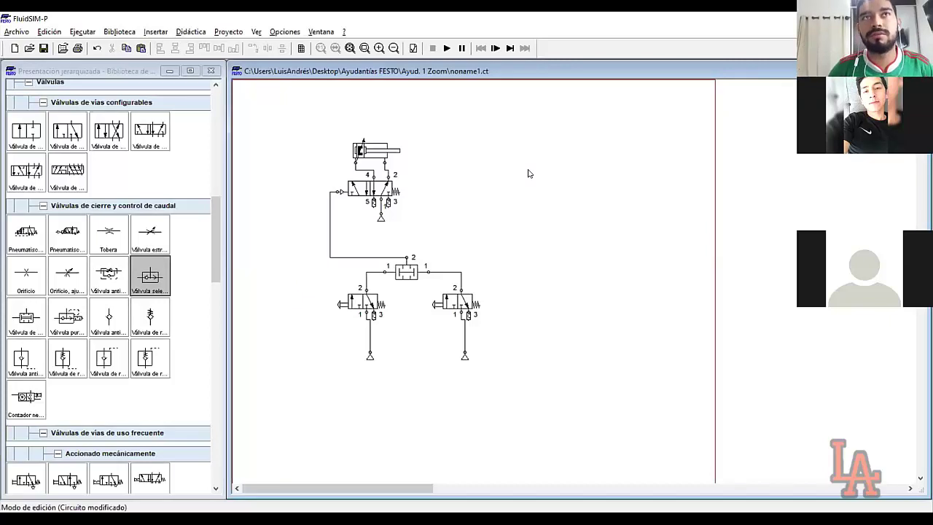
left_click(448, 51)
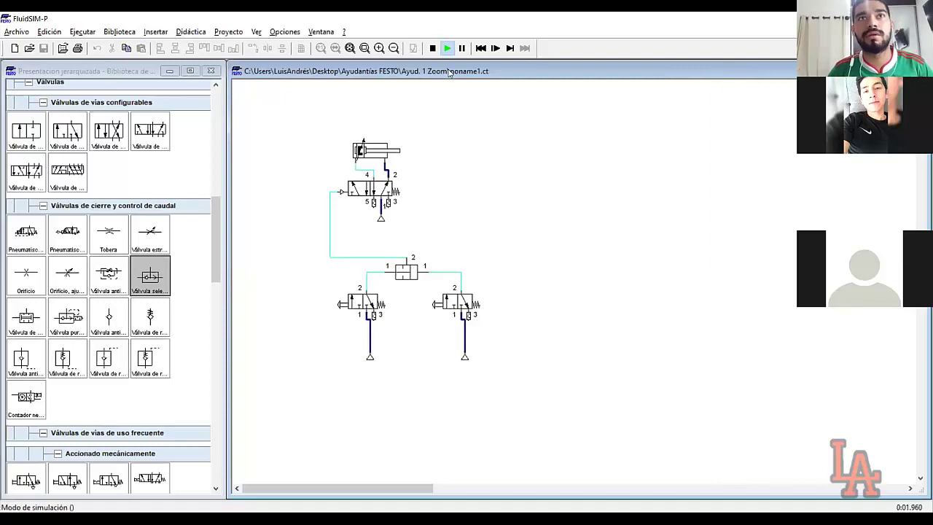
key("F5")
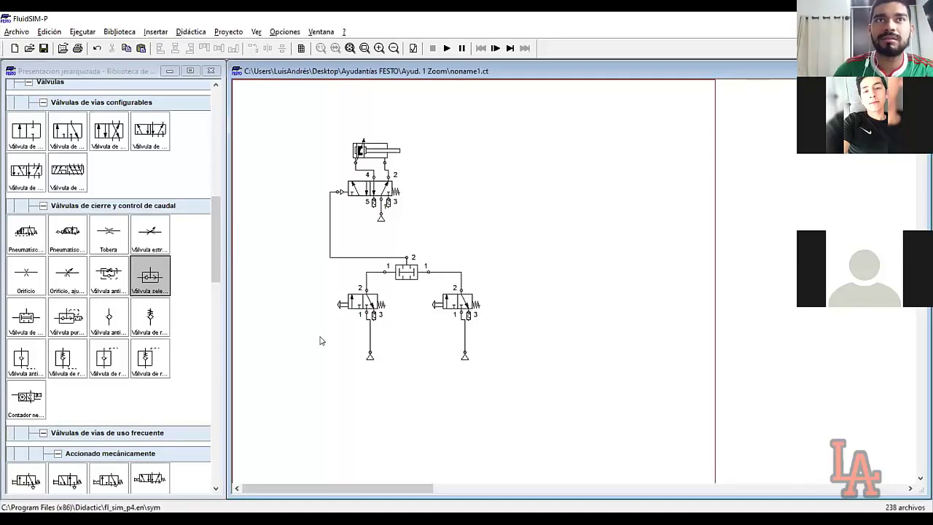
Step: Examine the circuit's levels by selecting the two lower air supplies, the two 3/n-way valves and the simultaneity valve in turn
left_click_drag(527, 380, 448, 381)
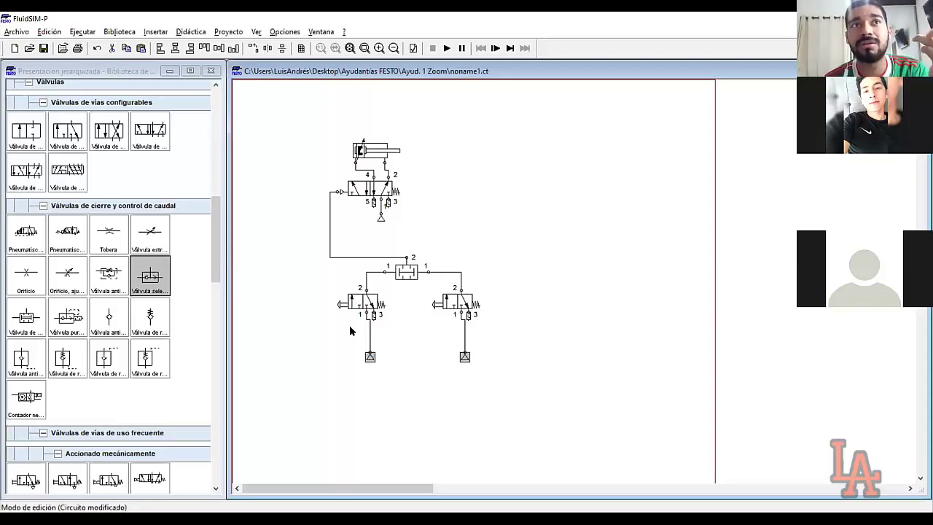
left_click(560, 288)
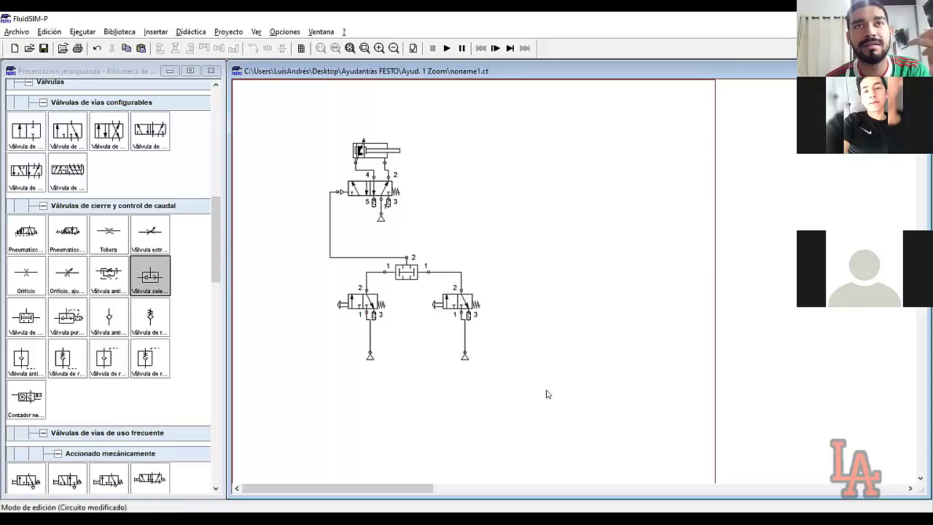
left_click_drag(322, 344, 585, 396)
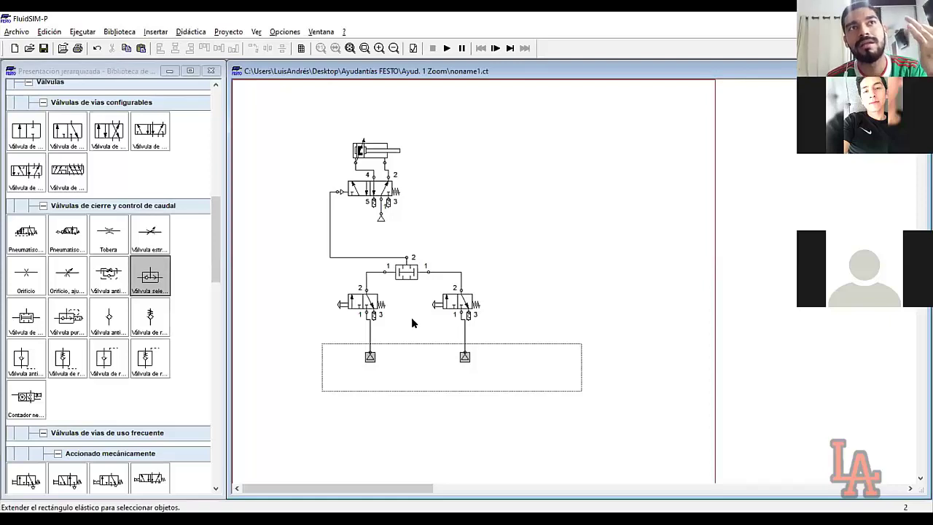
left_click_drag(283, 292, 549, 325)
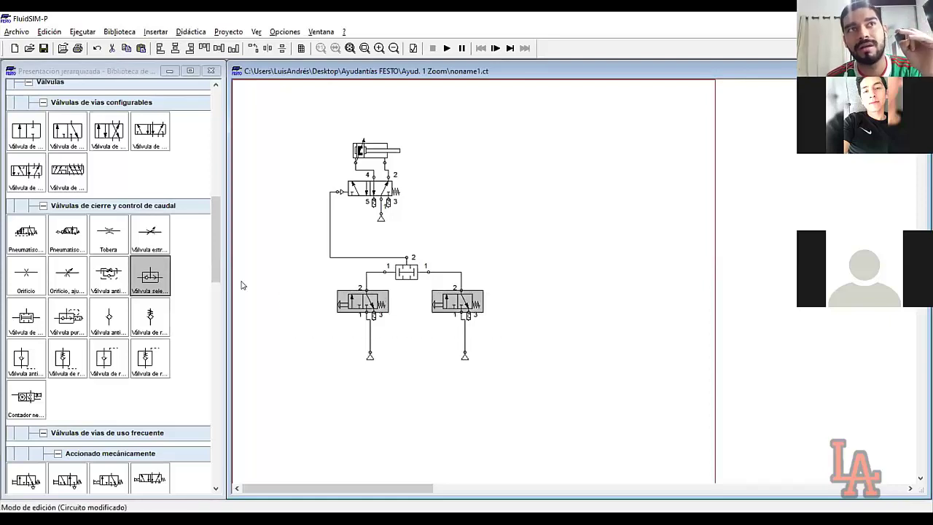
left_click_drag(284, 282, 520, 343)
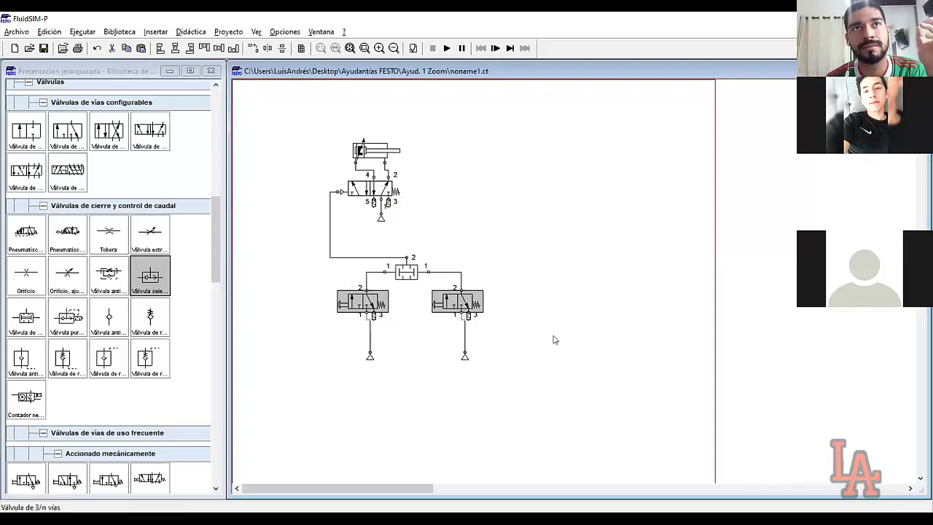
left_click_drag(533, 330, 509, 282)
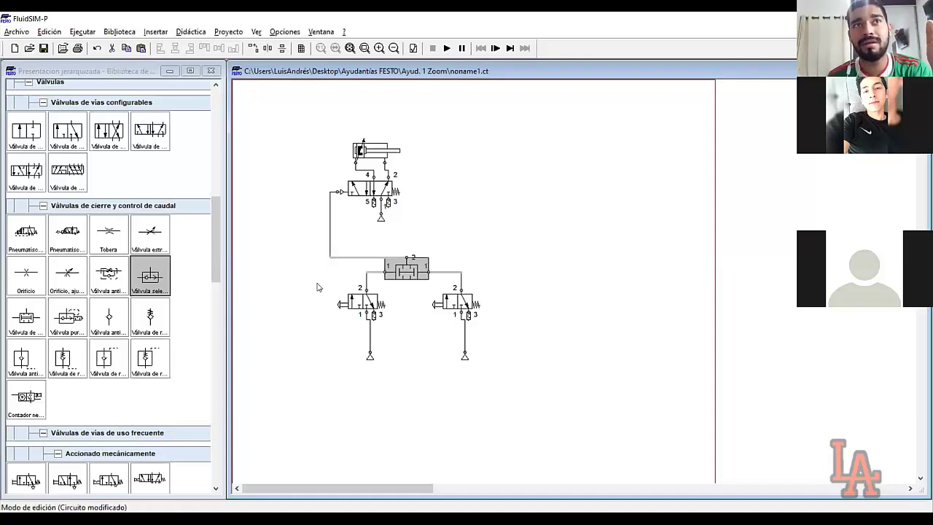
left_click(441, 314)
left_click(371, 310, "shift")
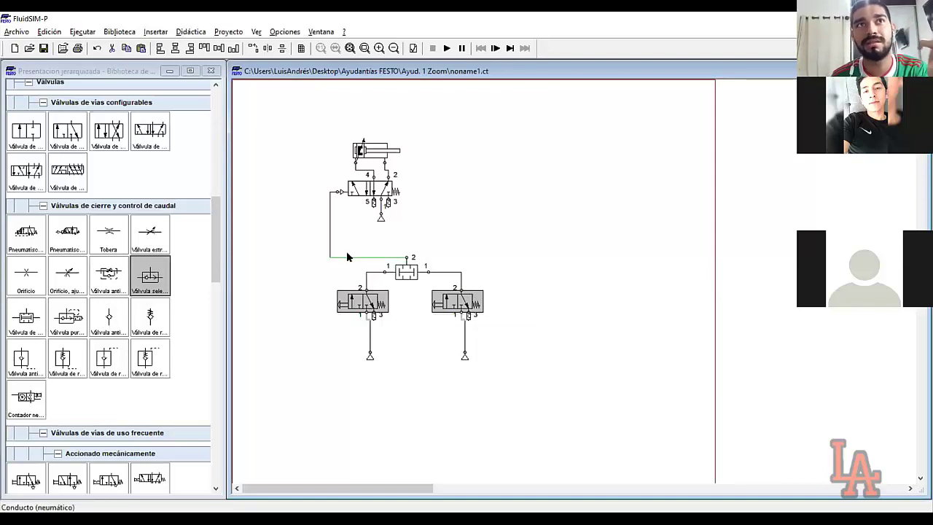
left_click_drag(295, 239, 498, 281)
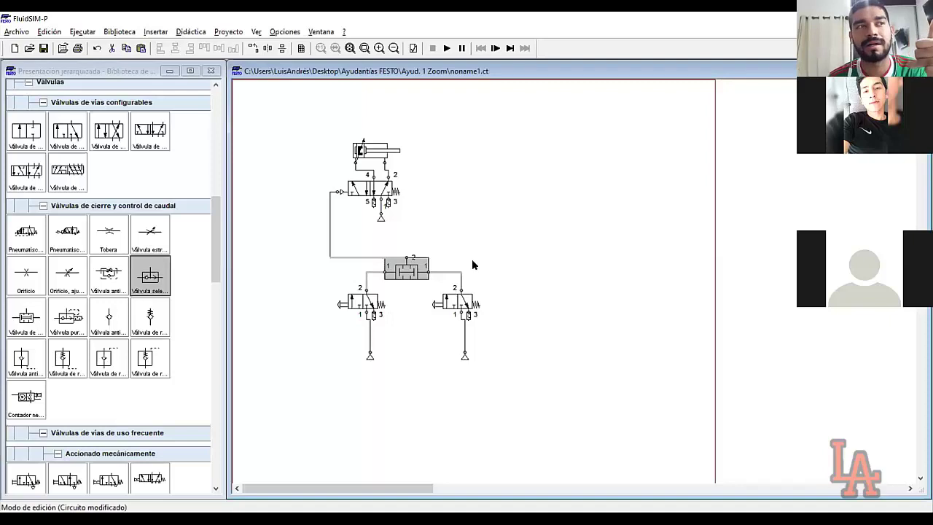
mouse_move(282, 177)
left_mouse_down()
mouse_move(449, 232)
mouse_move(344, 180)
mouse_move(300, 173)
left_mouse_up()
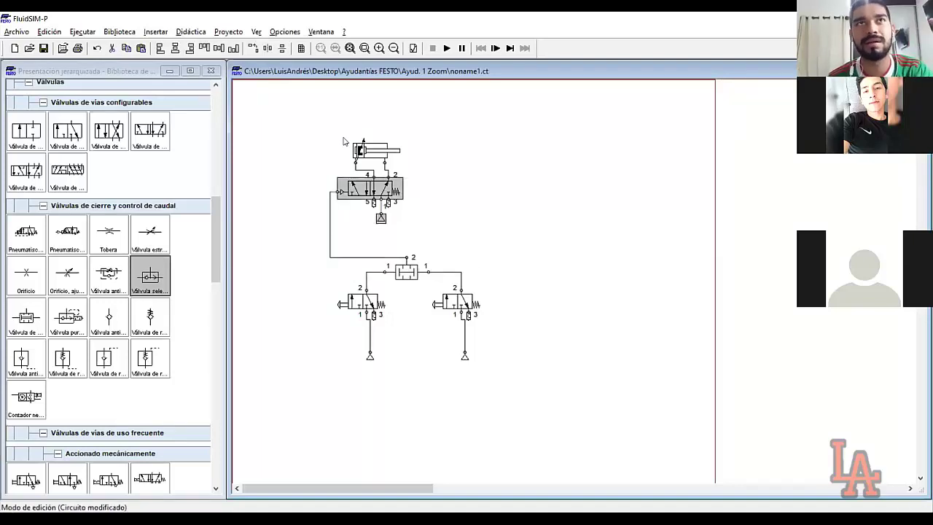
left_click_drag(323, 111, 477, 161)
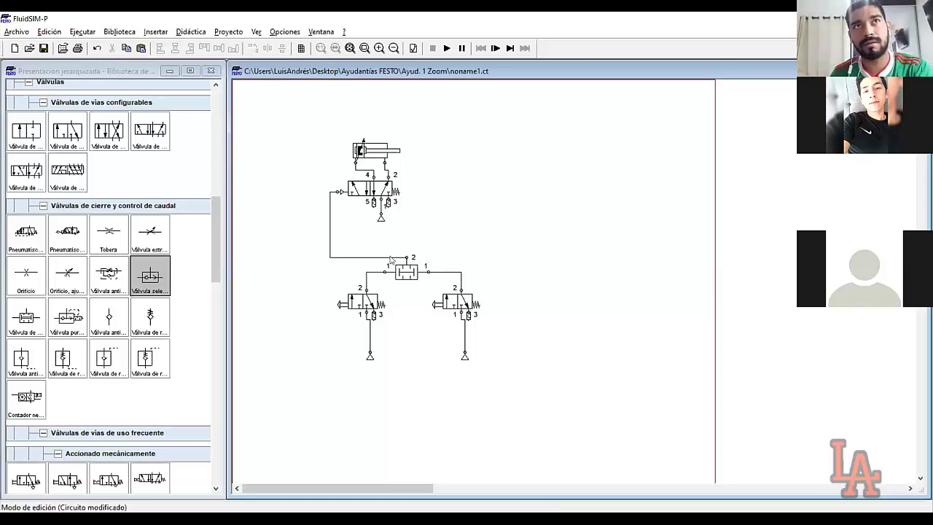
Step: Replace the two-pressure valve above the two 3/2 valves with a shuttle valve (Válvula selectora) from the flow-control library
left_click_drag(379, 243, 416, 279)
key("Delete")
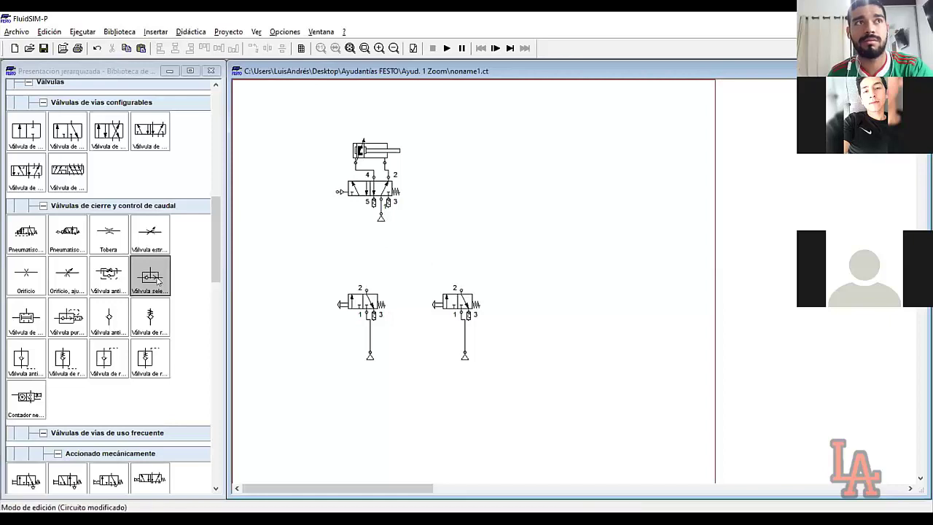
key("ctrl+z")
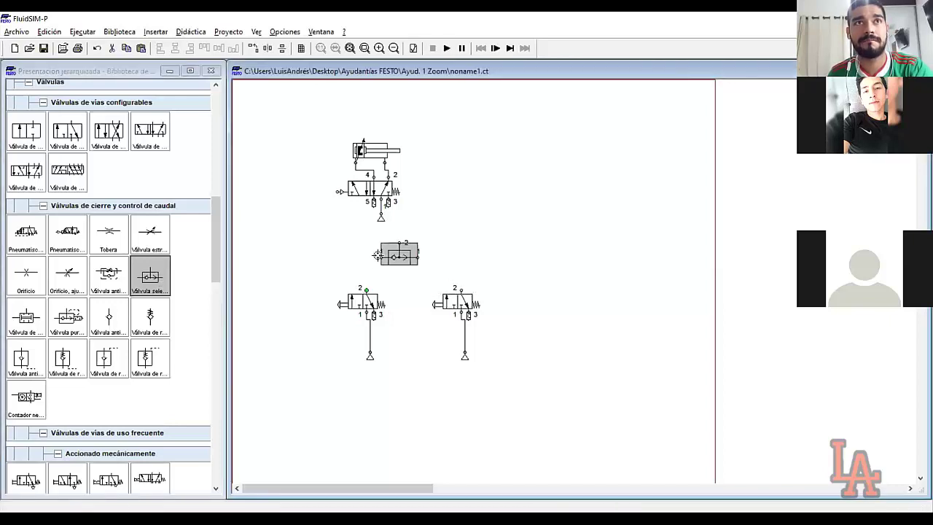
Step: Connect the outlets of both 3/2 valves to the shuttle valve's inlets, and its outlet 2 to the 5/2 valve's pilot port
left_click_drag(363, 288, 380, 256)
left_click_drag(459, 289, 417, 257)
left_click_drag(334, 190, 399, 243)
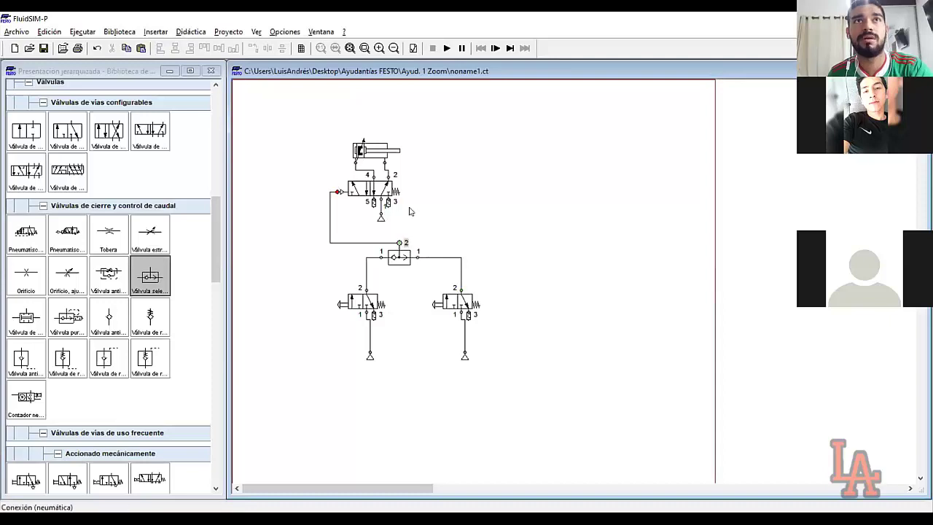
Step: Run the simulation and actuate the two manual 3/2 valves in turn to test the shuttle valve's effect on the cylinder
left_click(446, 48)
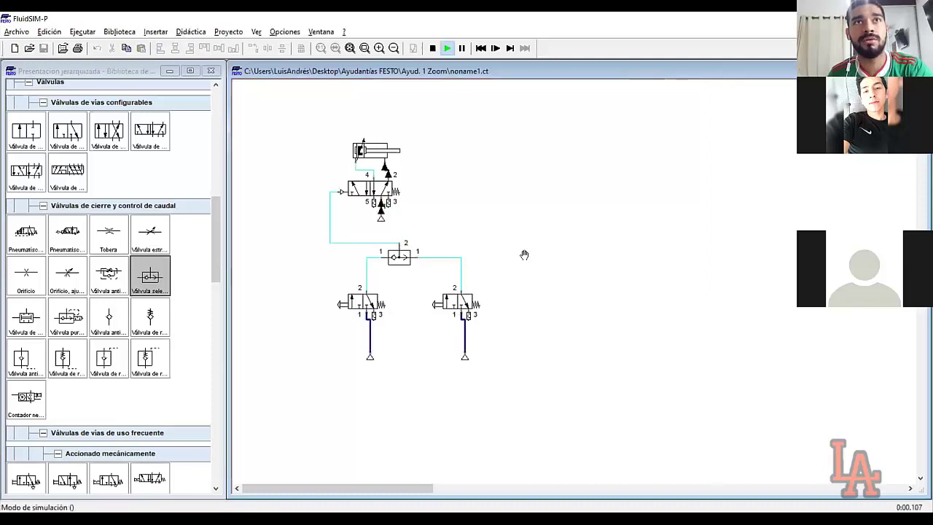
left_click(366, 299)
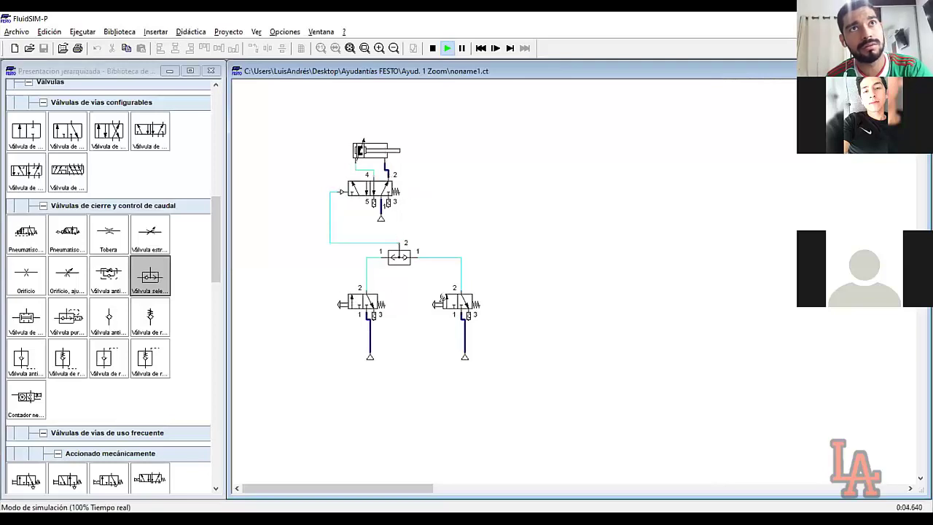
left_click(448, 298)
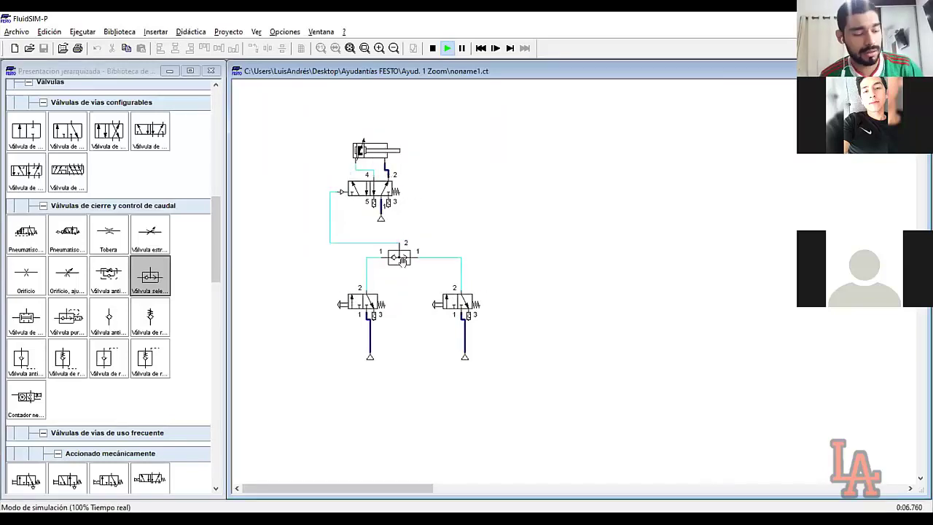
left_click(360, 295, "shift")
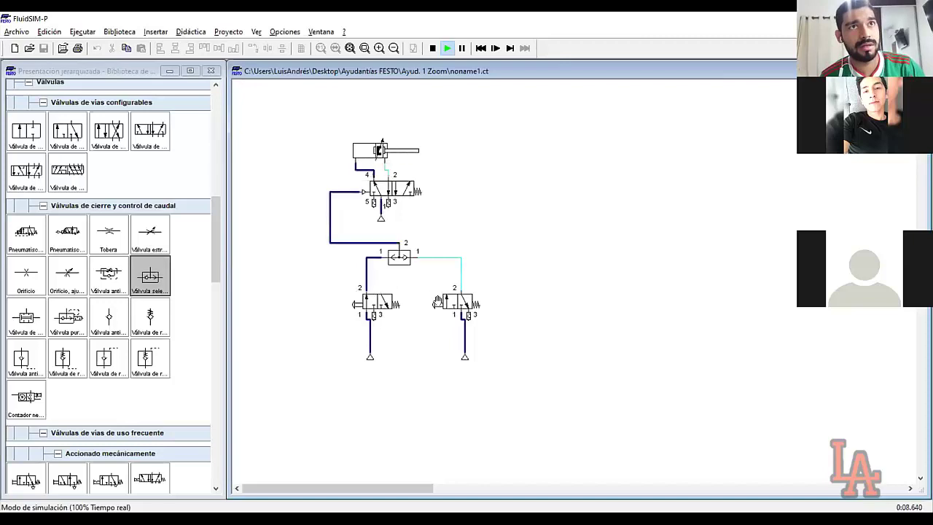
left_click(438, 299, "shift")
left_click(438, 291)
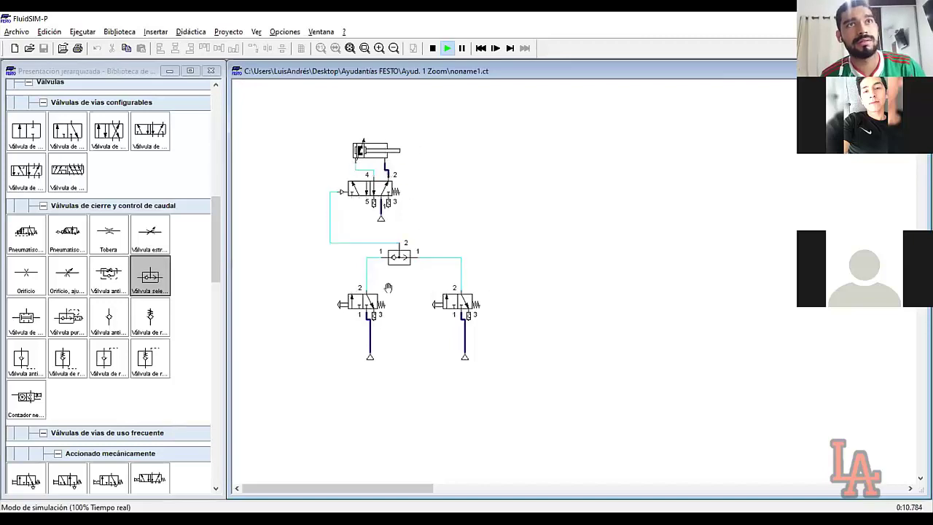
left_click(464, 291)
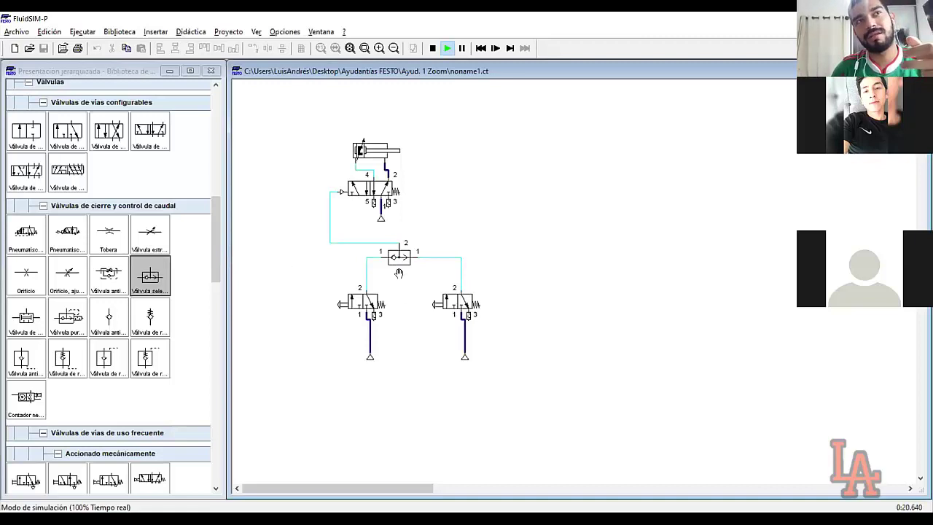
left_click(367, 290)
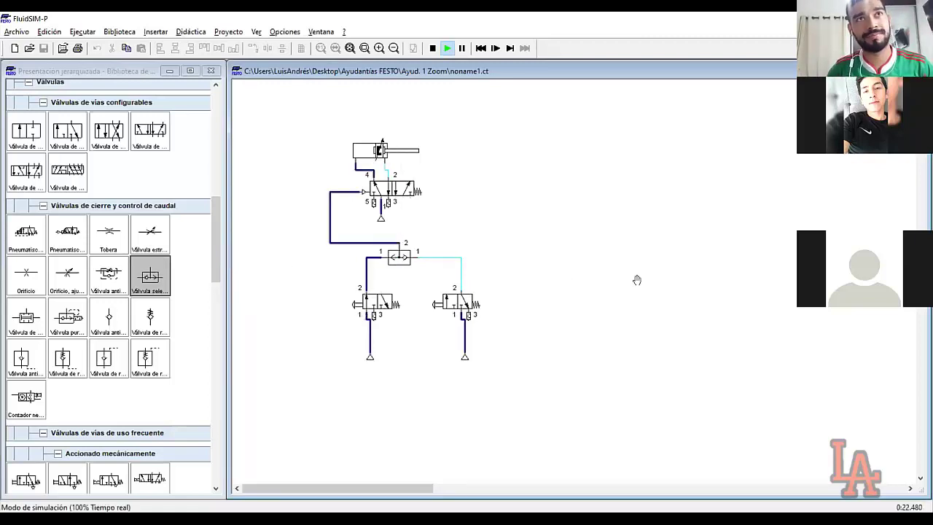
left_click(456, 296)
Step: Examine the shuttle valve up close in the running simulation while actuating each 3/2 valve separately
left_click(364, 47)
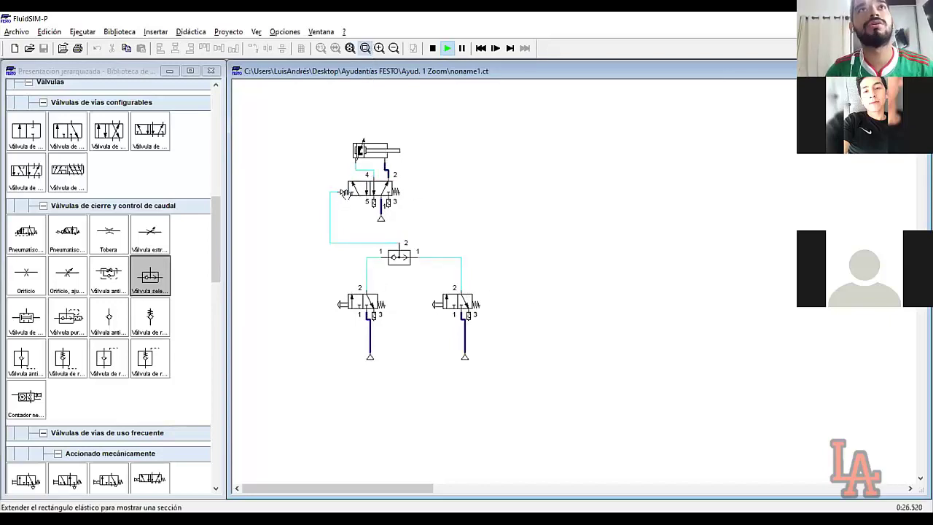
left_click(365, 48)
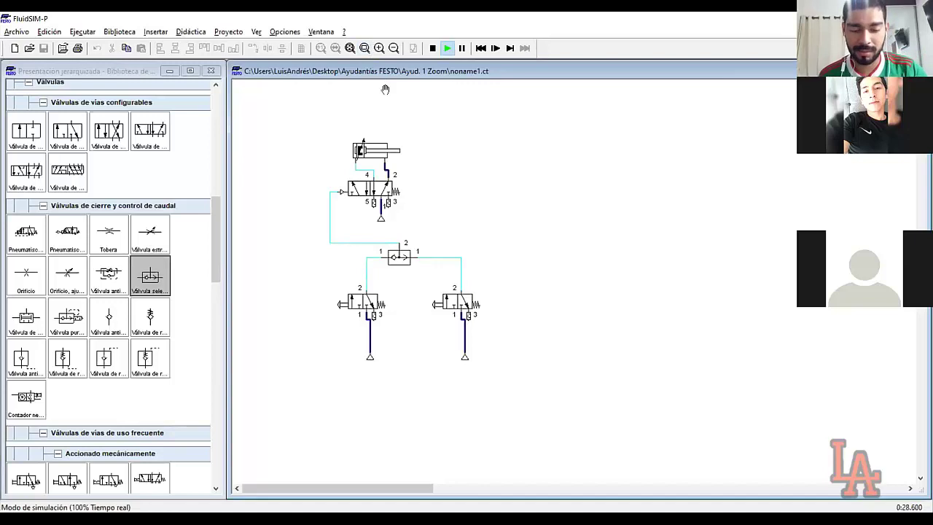
left_click(366, 48)
left_click_drag(301, 197, 497, 335)
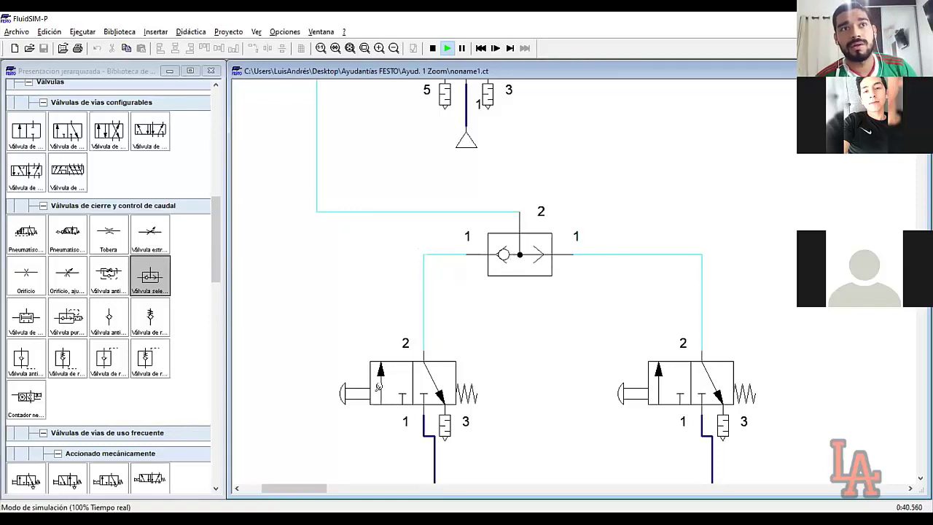
left_click(378, 386)
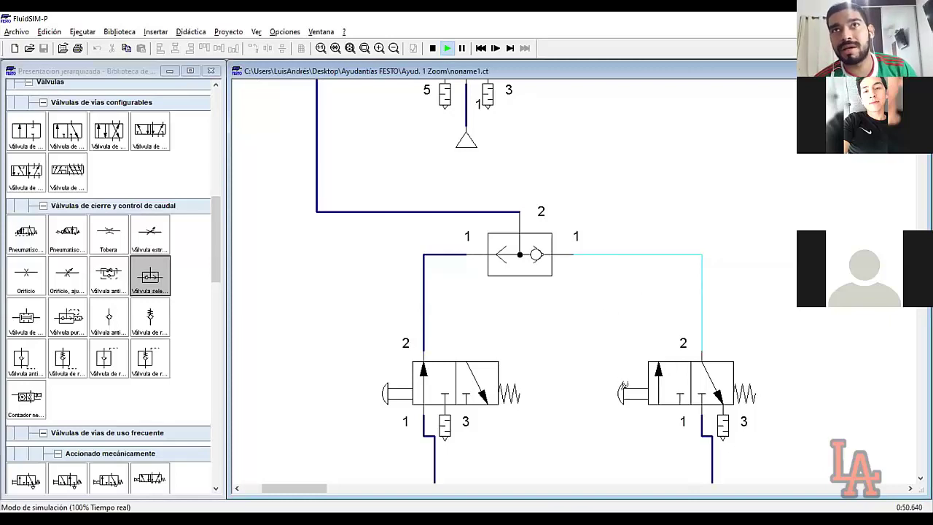
left_click(624, 386)
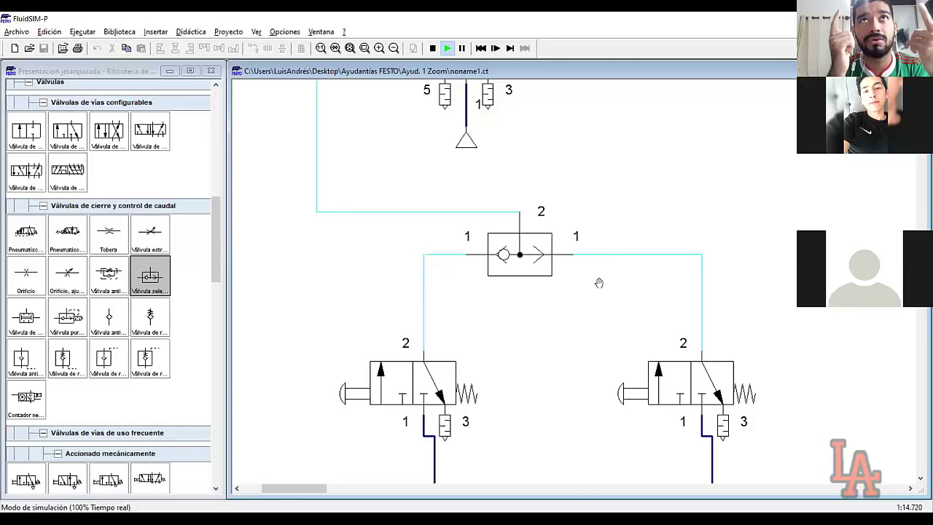
Step: Pause the simulation and set both manual 3/2 valves to their actuated position
left_click(461, 48)
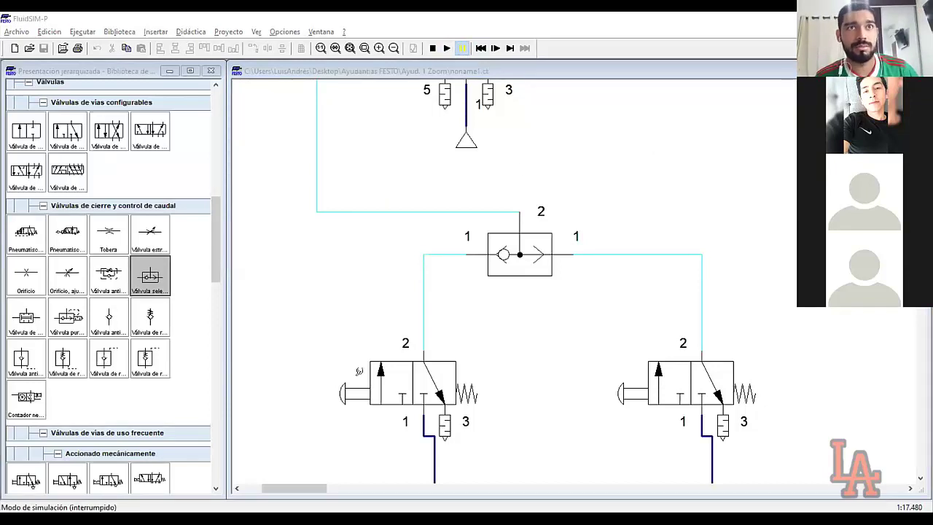
left_click(374, 384)
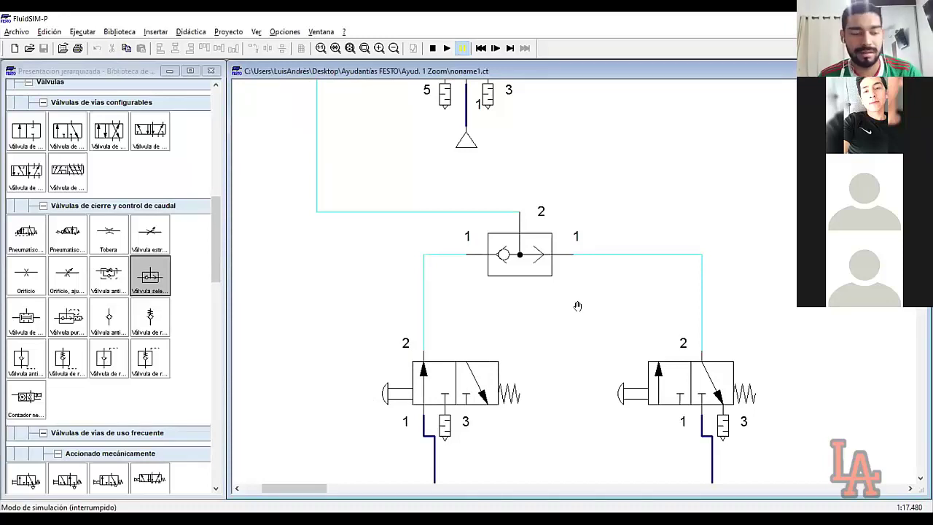
left_click(415, 382)
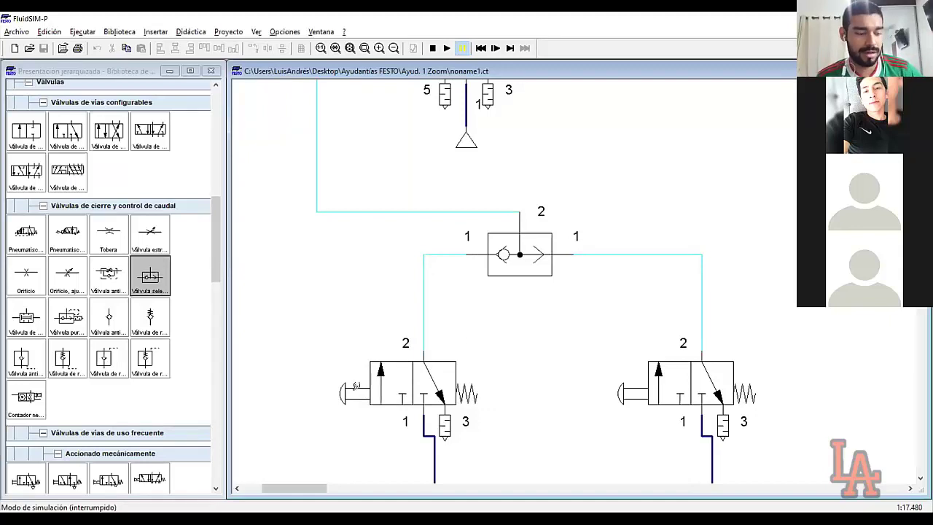
left_click(354, 386)
left_click(627, 384)
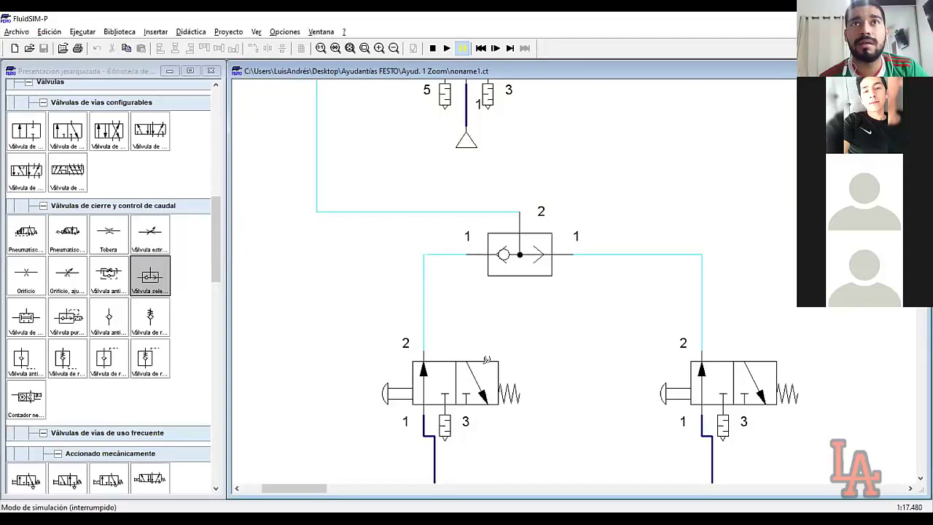
Step: Advance the paused simulation step by step to examine the air flow through the shuttle valve
left_click(495, 49)
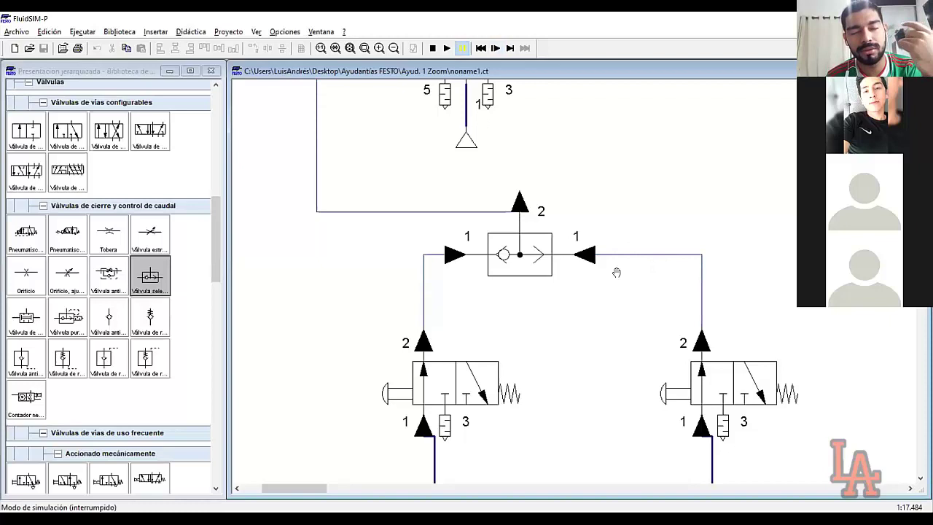
left_click(495, 48)
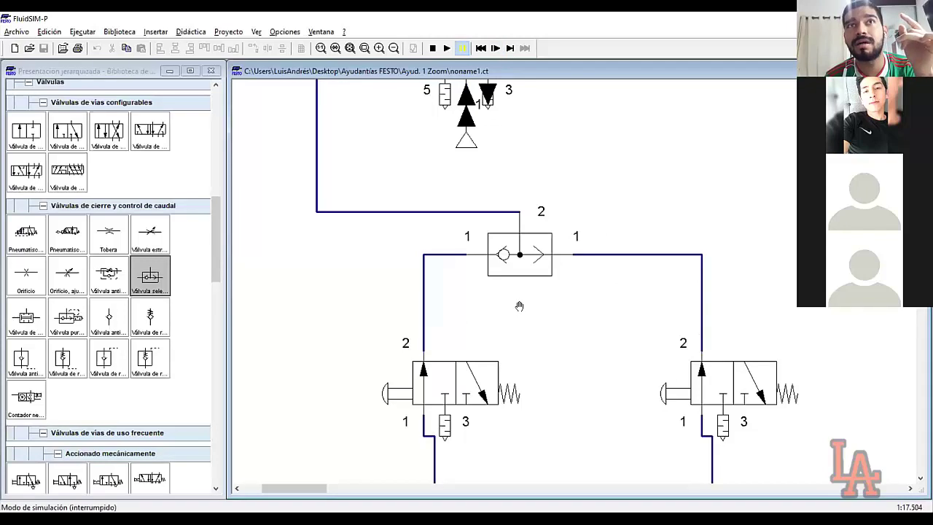
left_click(494, 48)
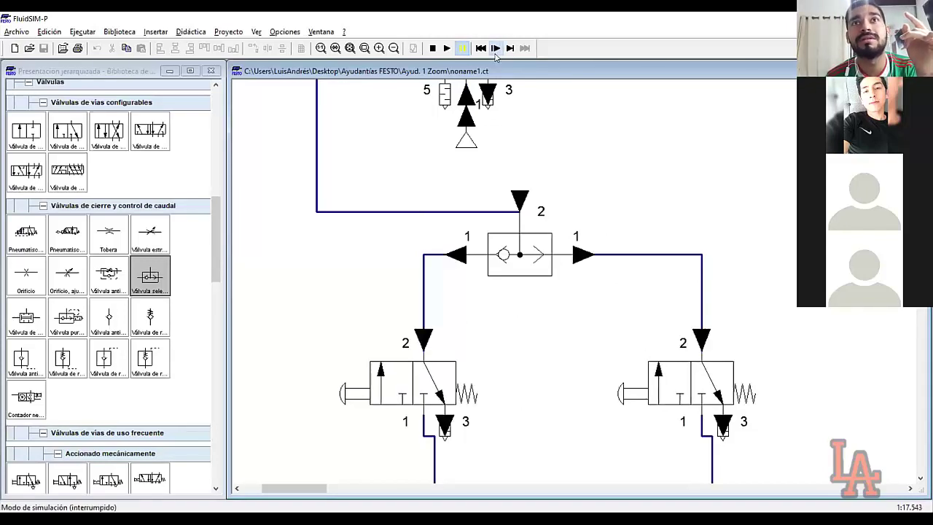
left_click(495, 48)
left_click(495, 48)
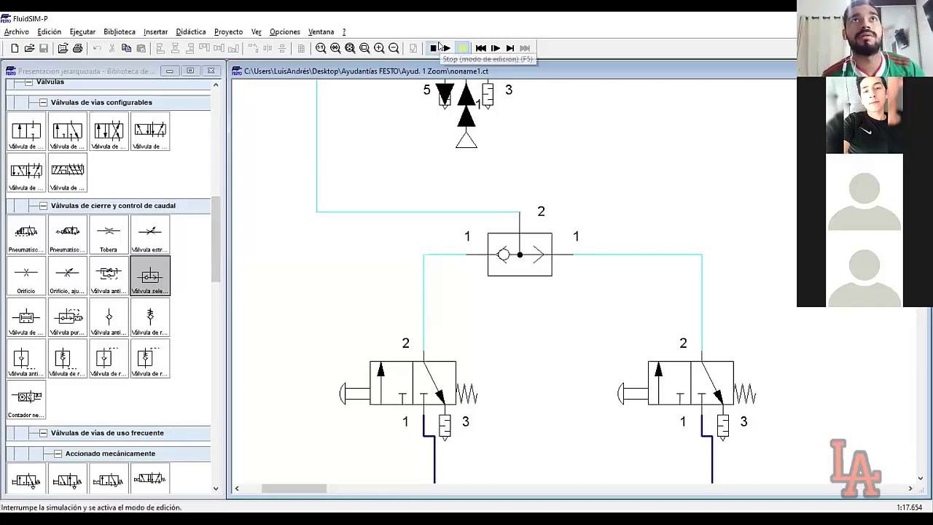
Step: Restart the simulation, pause it right away and actuate both manual 3/2 valves
left_click(439, 46)
left_click(447, 48)
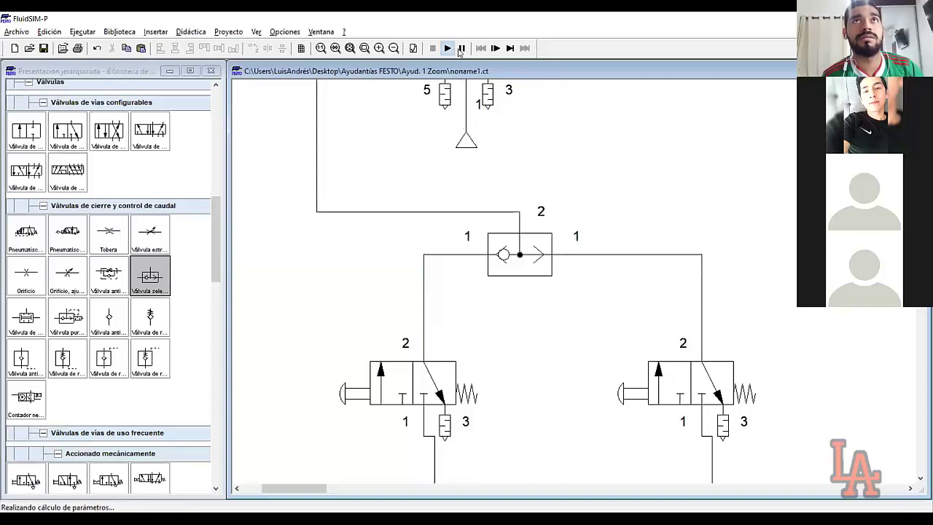
left_click(461, 49)
left_click(357, 394)
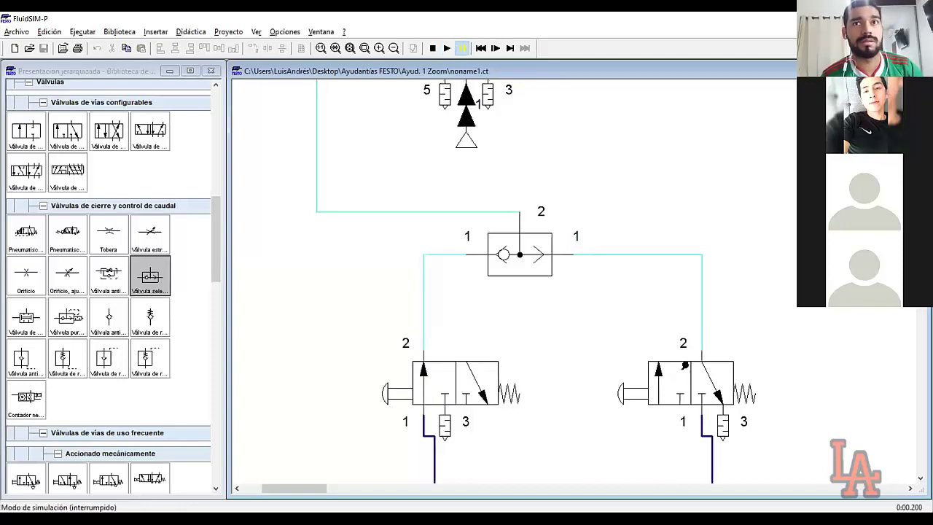
left_click(689, 367)
Step: Single-step the restarted simulation with both valves actuated, and return to edit mode with the whole circuit in view
left_click(496, 48)
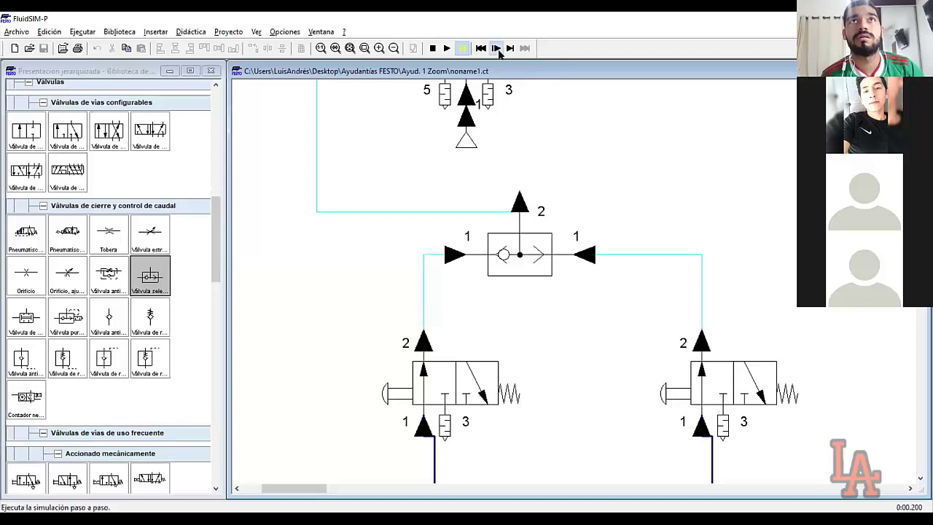
left_click(496, 48)
left_click(496, 48)
left_click(496, 48)
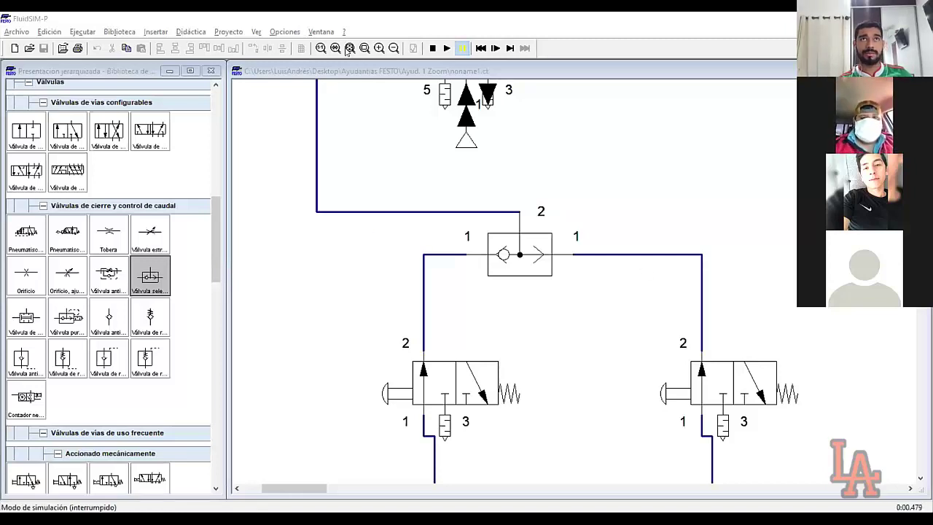
left_click(321, 48)
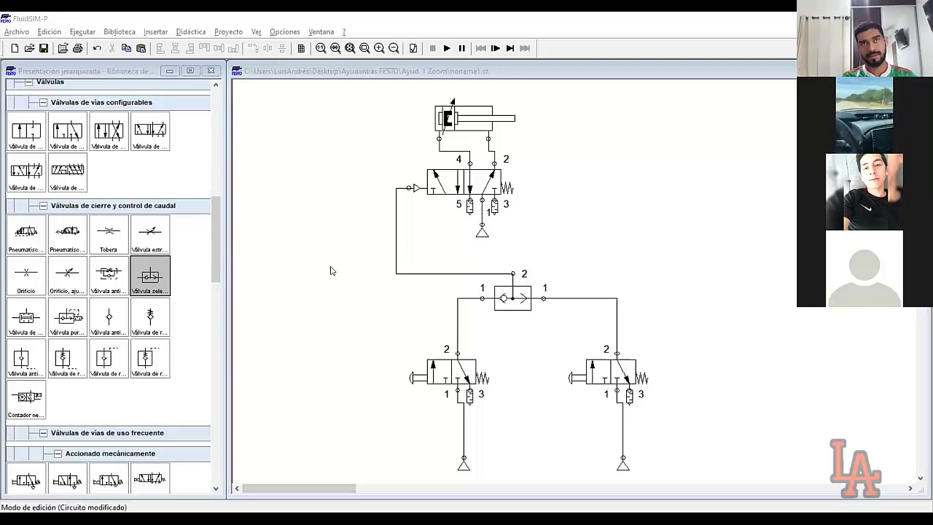
left_click(503, 235)
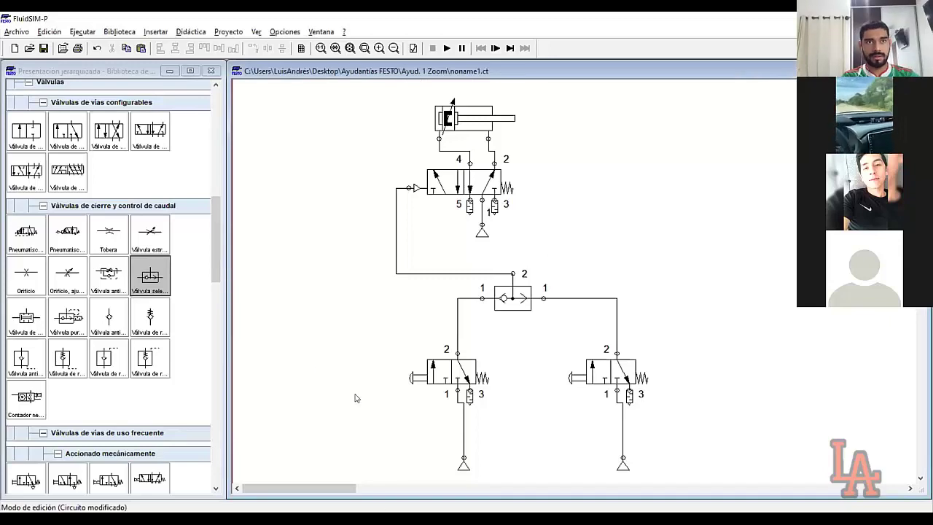
Step: Open the on-screen keyboard, placed clear of the simulation controls, and start the simulation
key("ctrl+super+o")
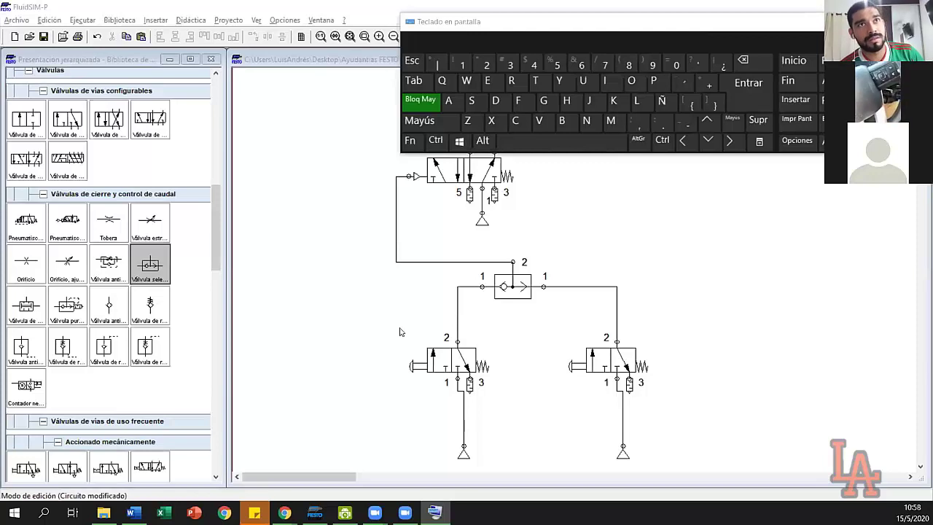
left_click(480, 25)
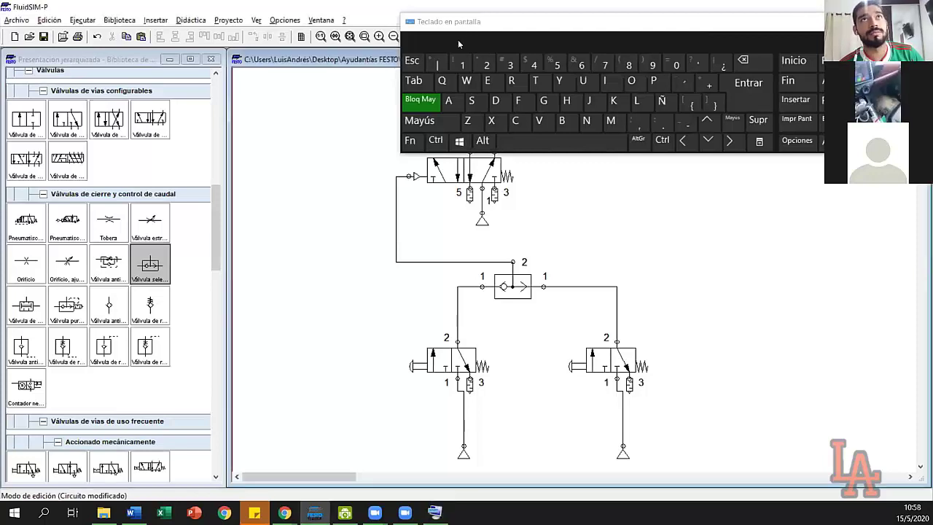
left_click_drag(450, 37, 451, 74)
left_click(446, 37)
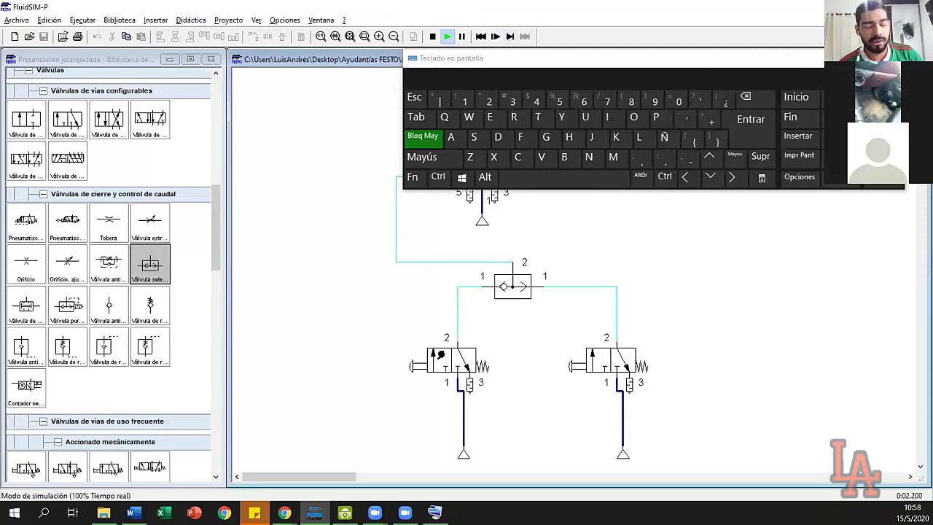
Step: Hold both manual 3/2 valves actuated together in the running simulation and release them
left_click(437, 176)
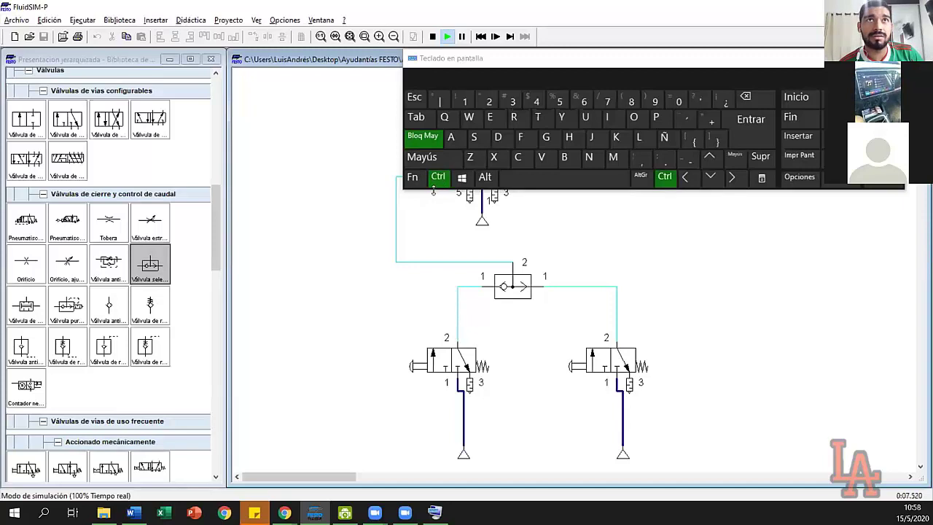
left_click(420, 365)
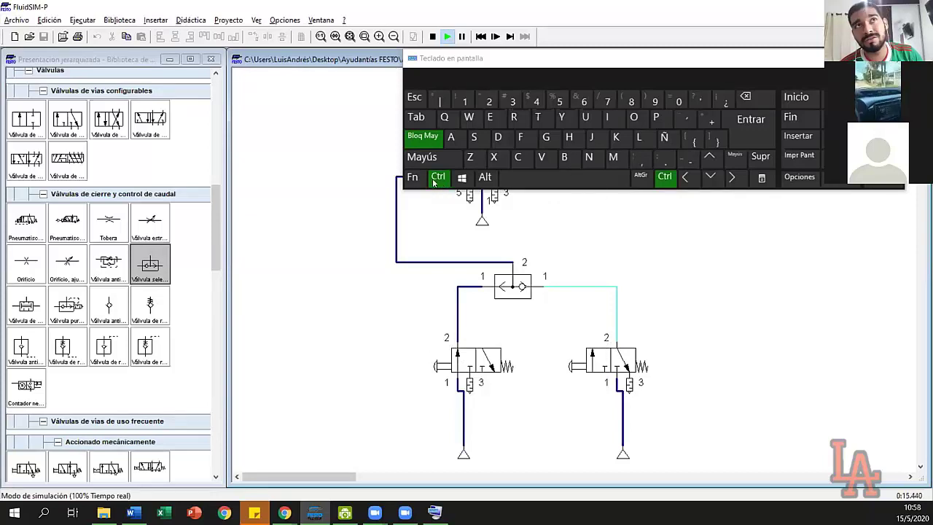
left_click(581, 365, "ctrl")
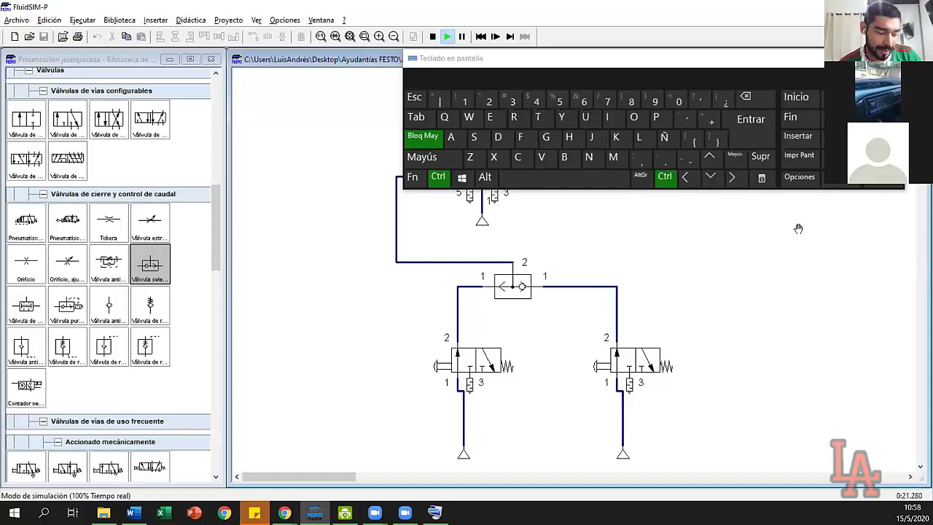
left_click(612, 156)
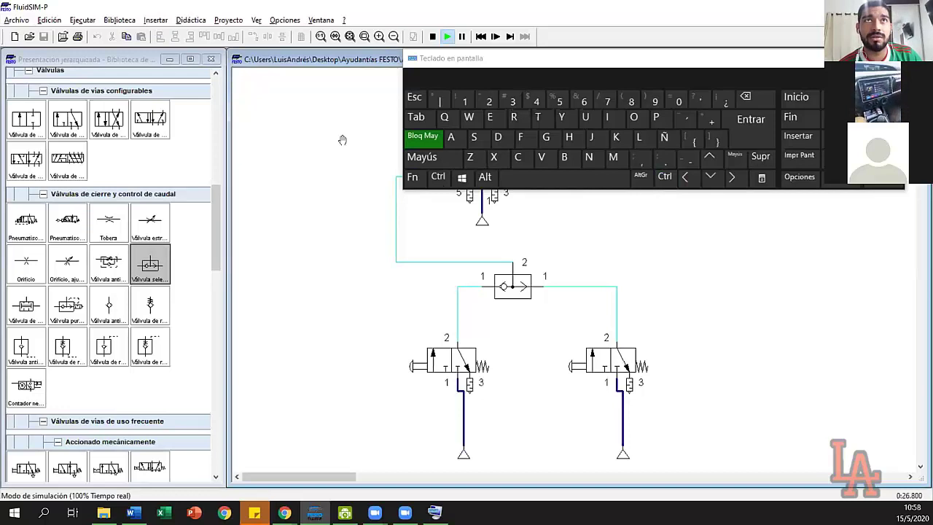
Step: Lock the left and right manual 3/2 valves in their actuated position one after the other, and stop the simulation
left_click(430, 157)
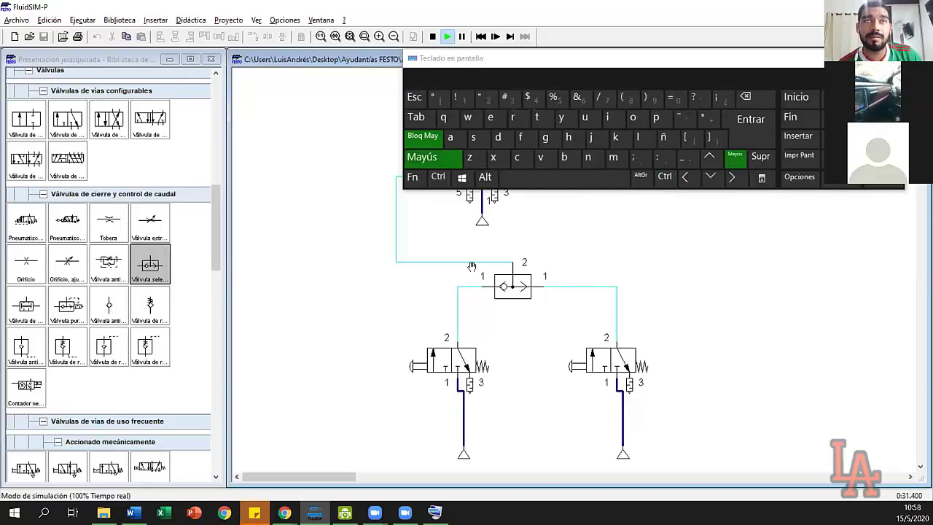
left_click(429, 363)
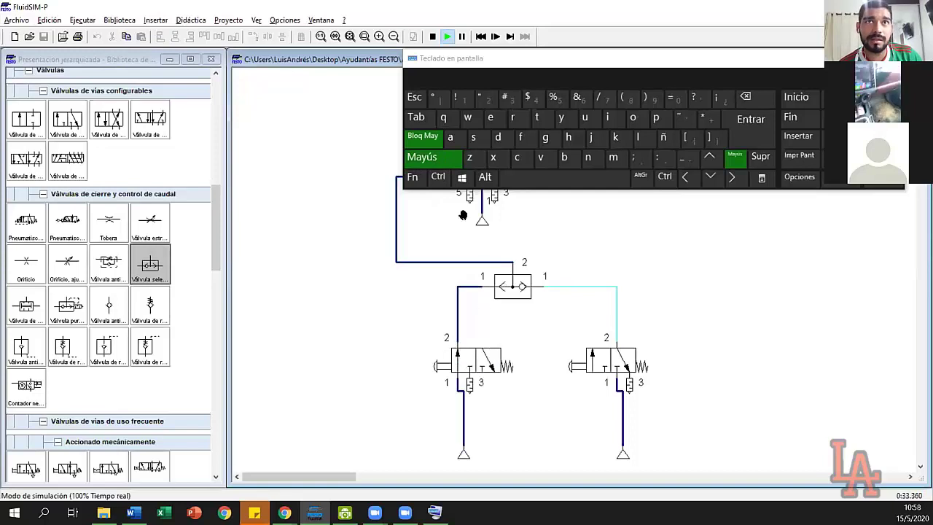
left_click(587, 356)
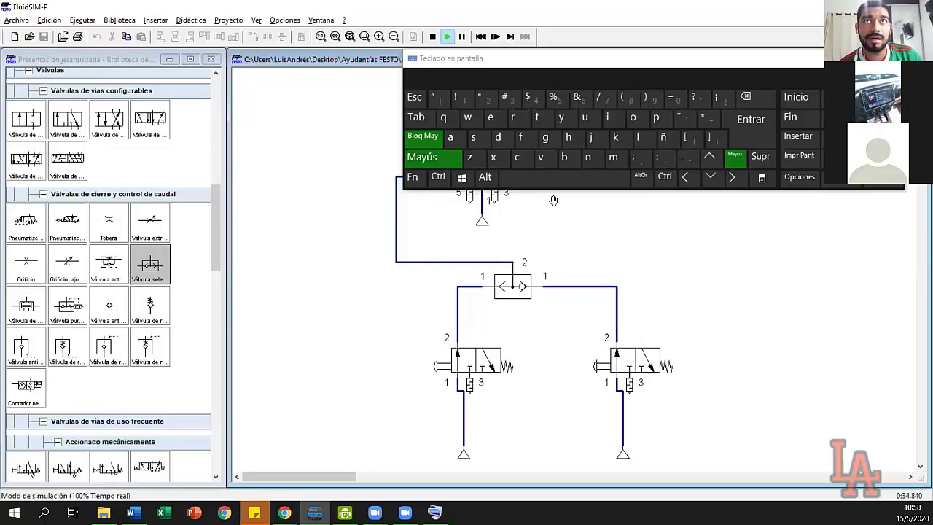
left_click(429, 161)
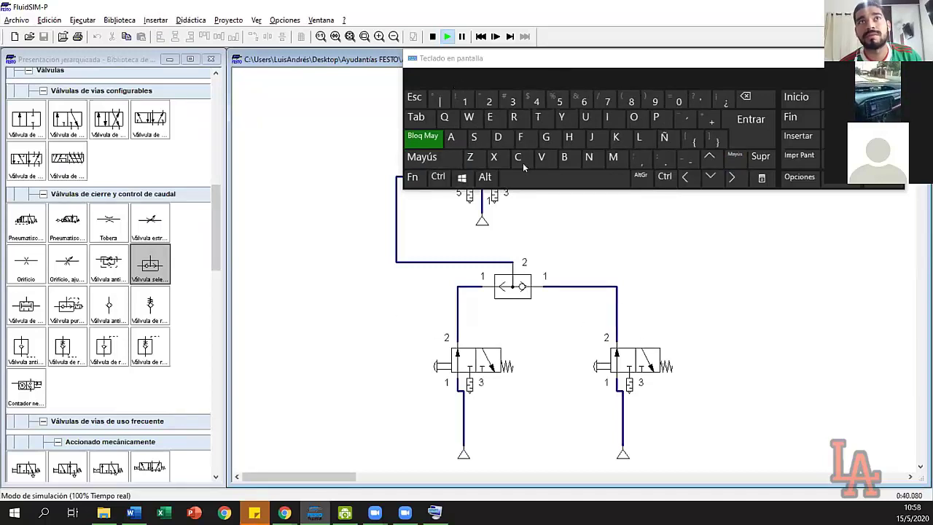
left_click(432, 36)
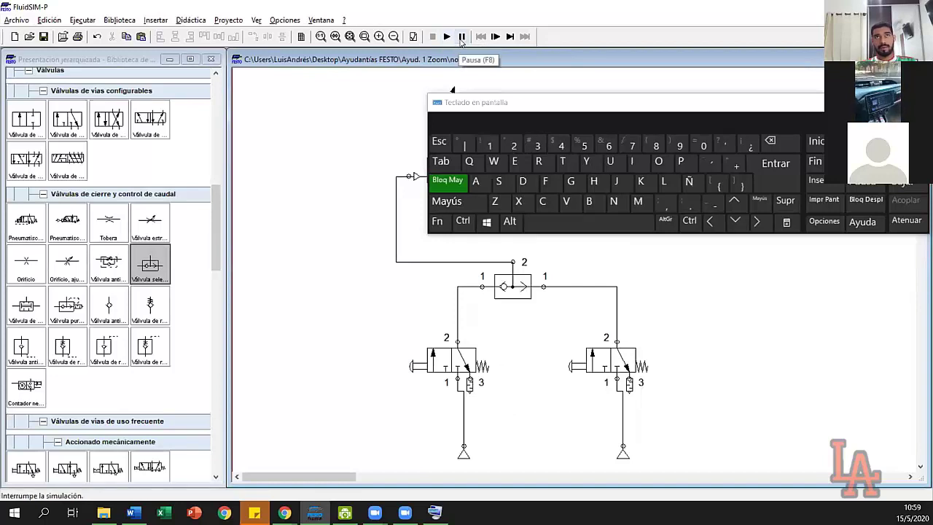
Step: Pause the simulation at its start, lock both manual 3/2 valves actuated, and run it with them engaged
left_click(461, 39)
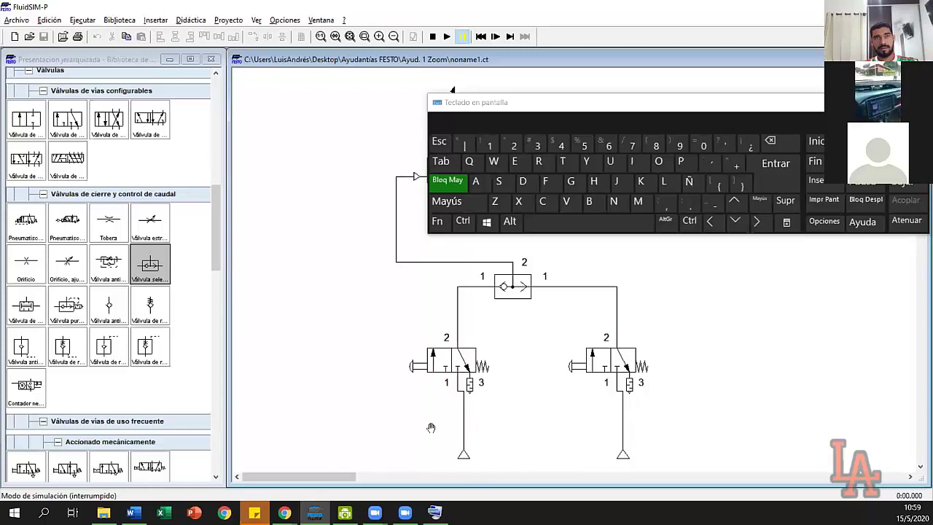
left_click(433, 352, "shift")
left_click(594, 369, "shift")
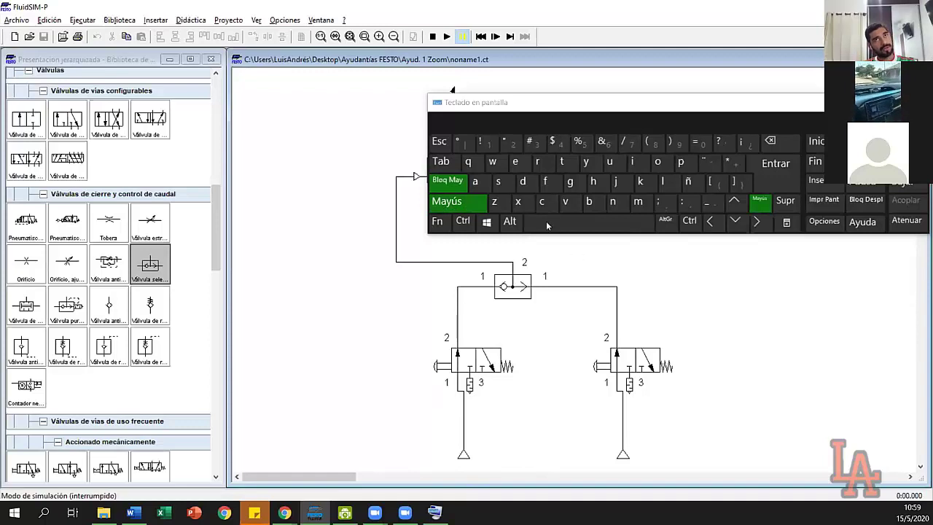
left_click(447, 201)
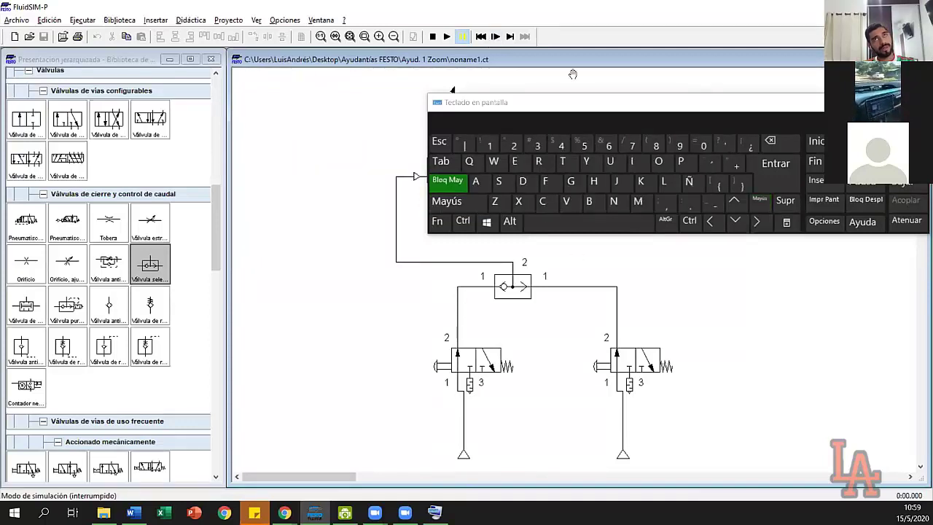
left_click_drag(594, 105, 335, 96)
left_click(445, 36)
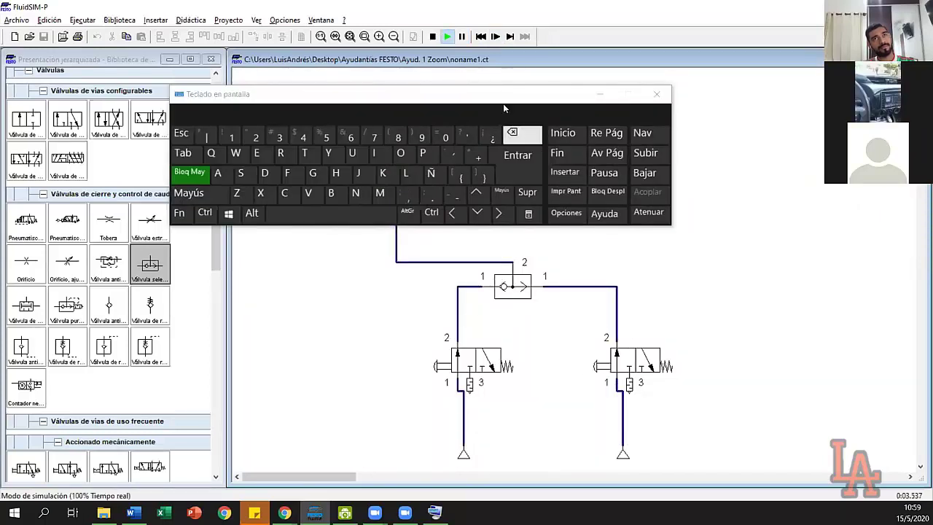
Step: Close the on-screen keyboard to uncover the cylinder and 5/2 valve, and stop the simulation
left_click_drag(502, 103, 511, 87)
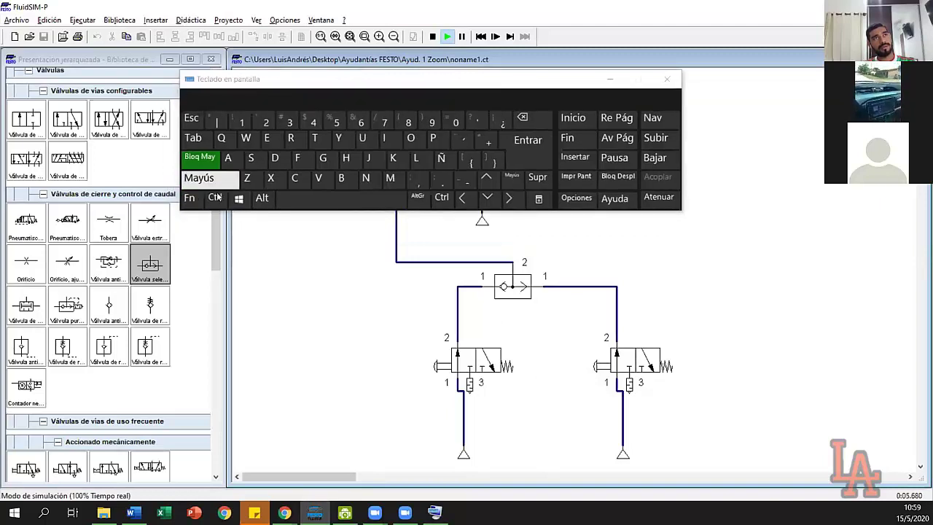
left_click(217, 198)
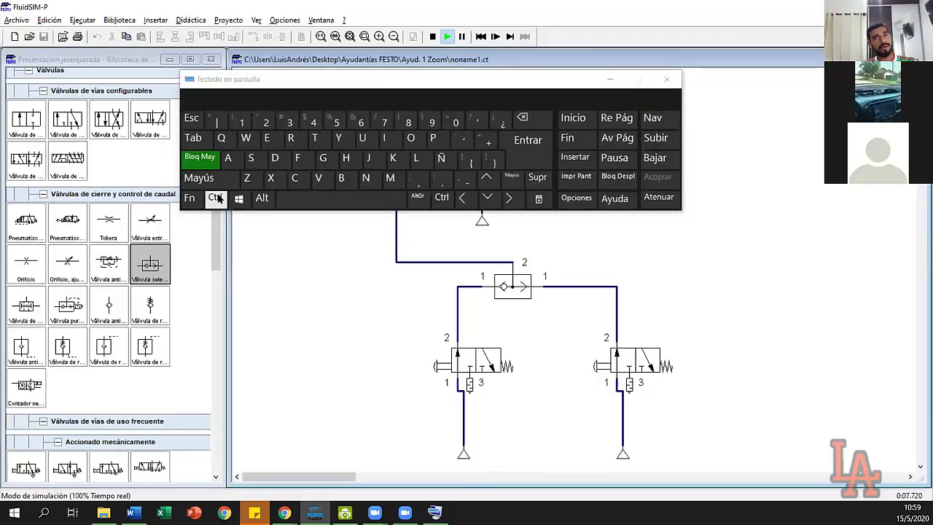
left_click(661, 86)
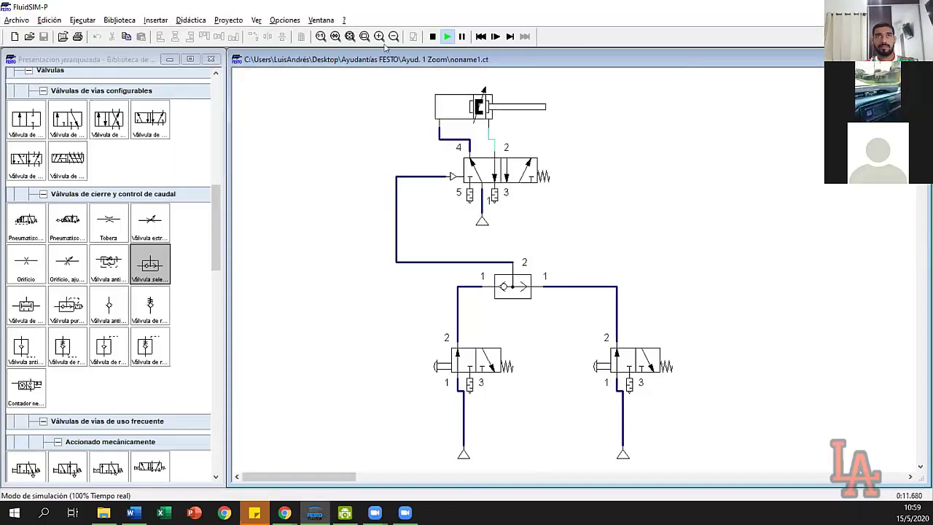
left_click(431, 36)
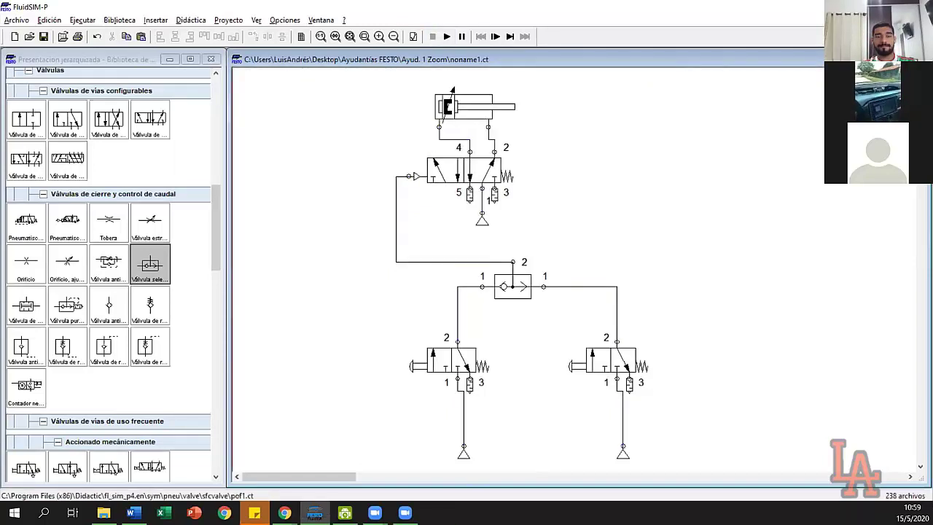
left_click(679, 274)
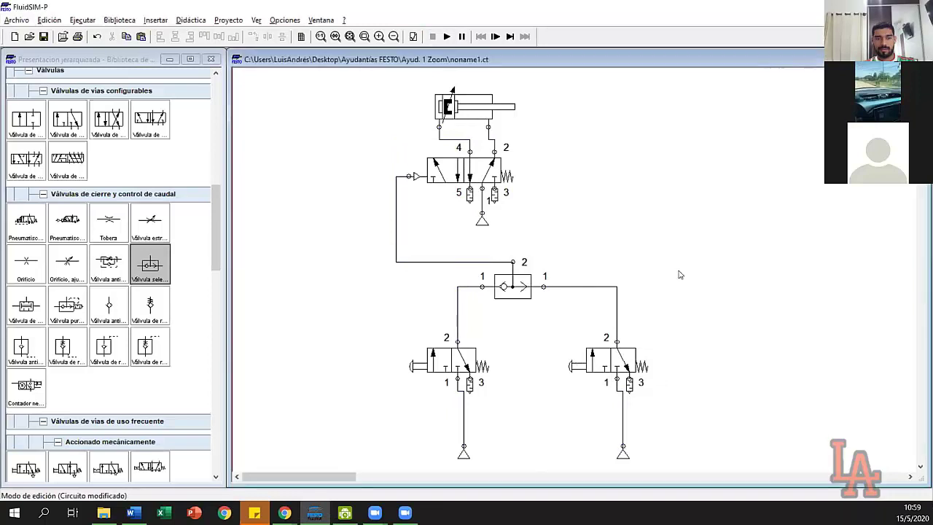
key("alt+Tab")
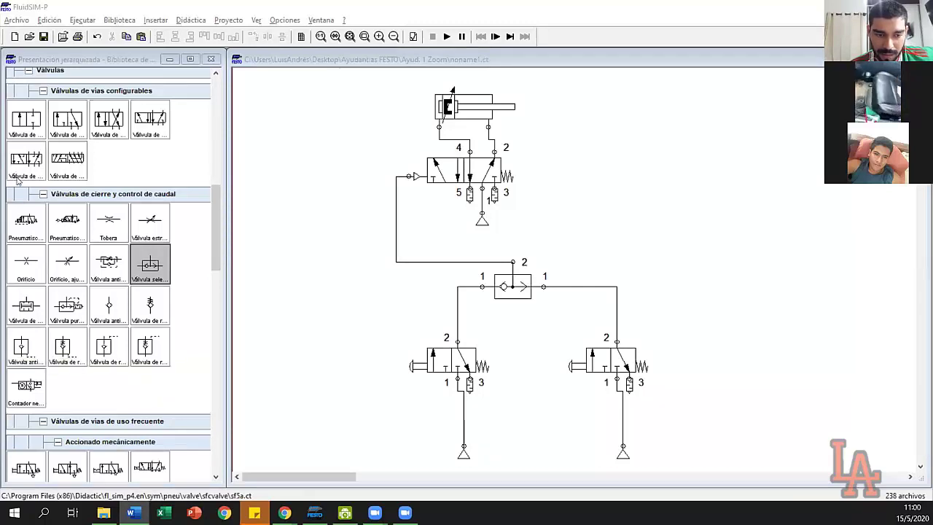
left_click(733, 266)
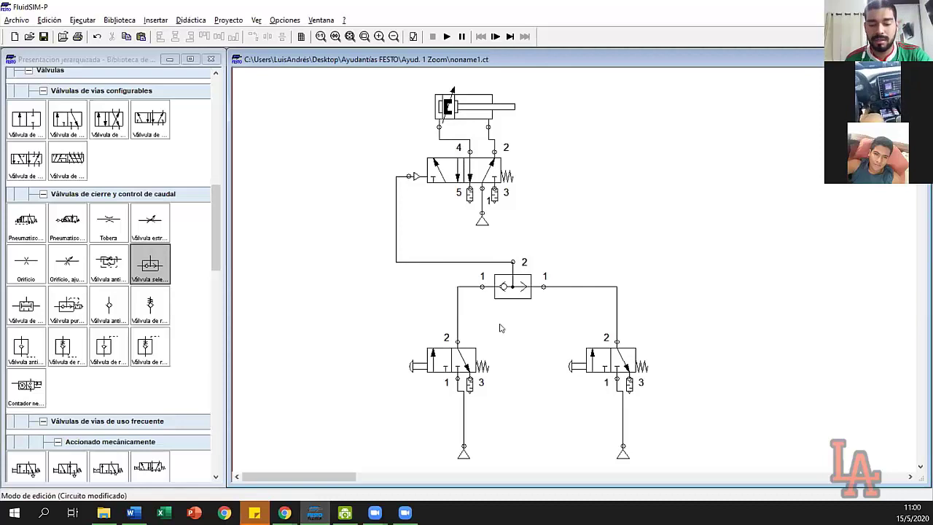
Step: Delete the right manual 3/2 valve together with its air supply, silencer and connecting lines
left_click_drag(556, 315, 661, 320)
key("Delete")
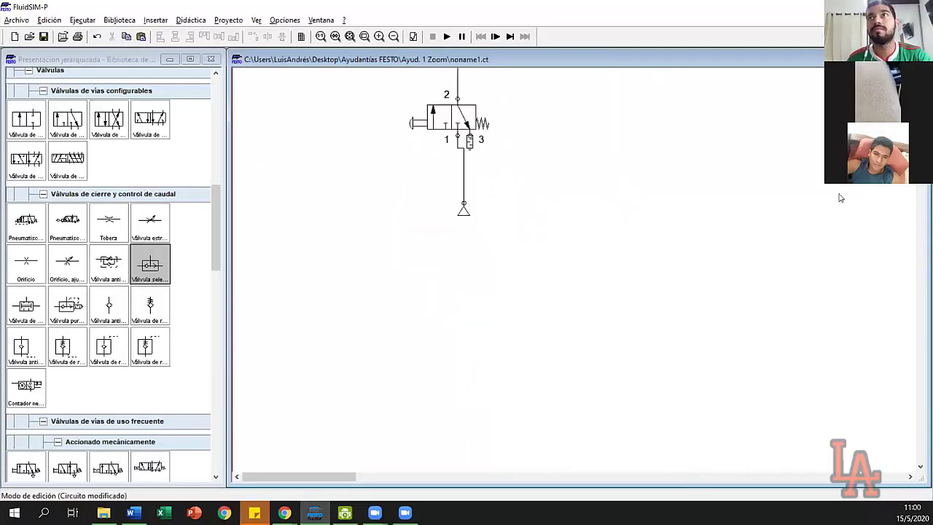
scroll(525, 270, "up", 5)
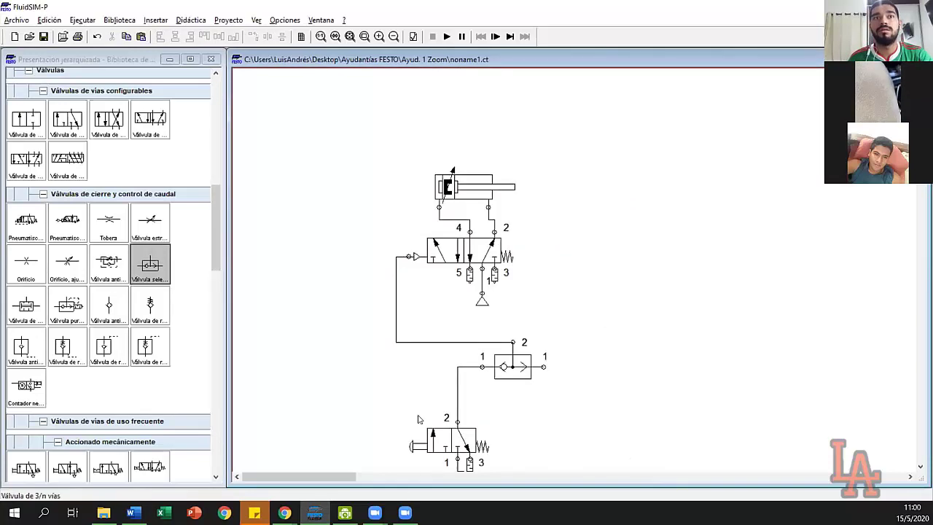
scroll(524, 269, "down", 2)
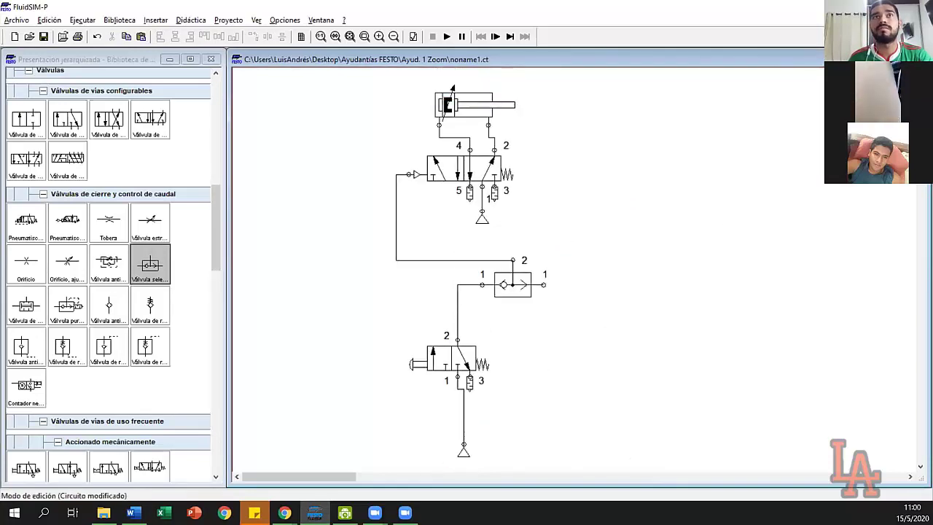
Step: Move the remaining manual 3/2 valve with its air supply further left and delete the shuttle valve with its lines
left_click_drag(470, 363, 341, 336)
left_click_drag(447, 211, 566, 294)
key("Delete")
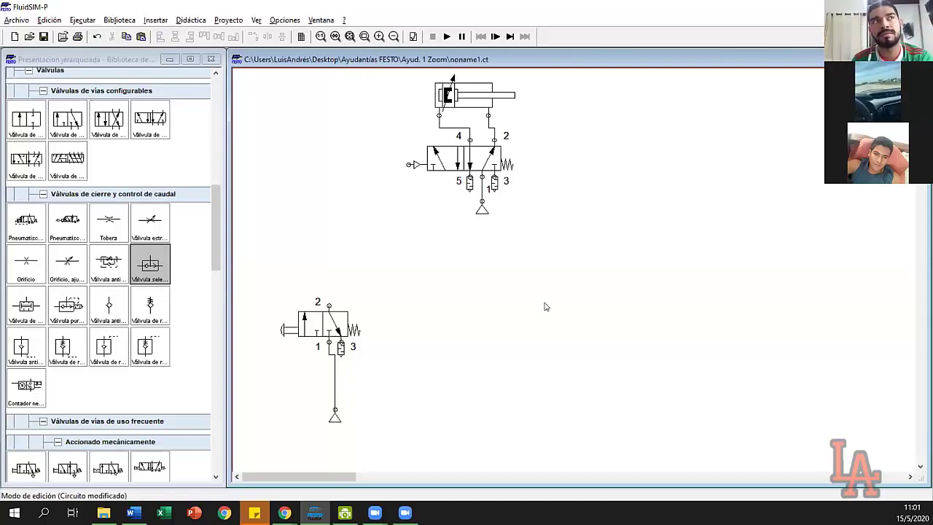
Step: Place a new shuttle valve above the manual 3/2 valve and connect its left inlet to the 3/2 valve's port 2
mouse_move(151, 269)
left_mouse_down()
mouse_move(400, 273)
mouse_move(343, 247)
mouse_move(388, 252)
mouse_move(387, 266)
left_mouse_up()
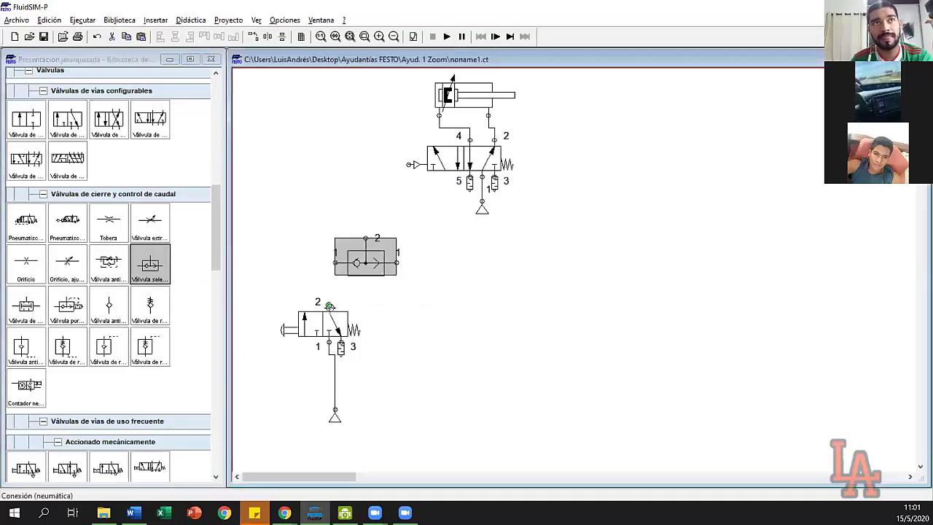
left_click(329, 305)
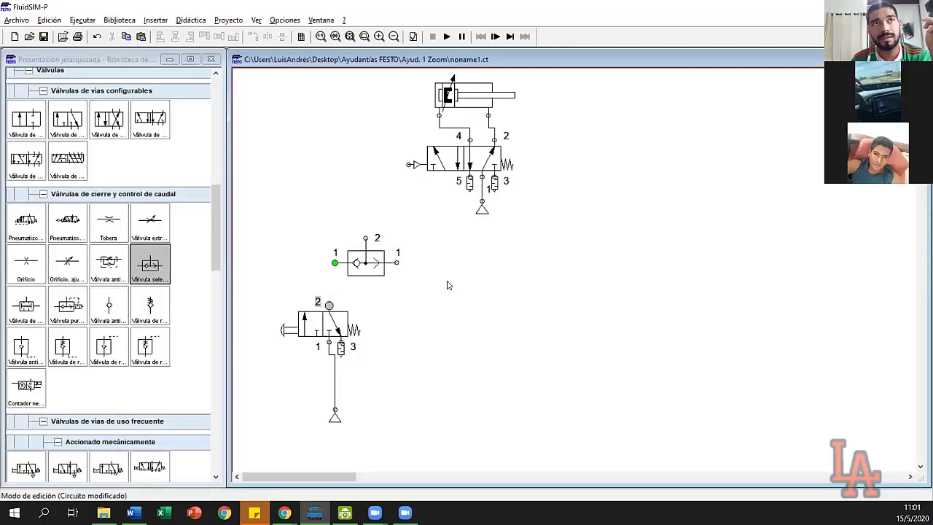
left_click_drag(243, 289, 379, 430)
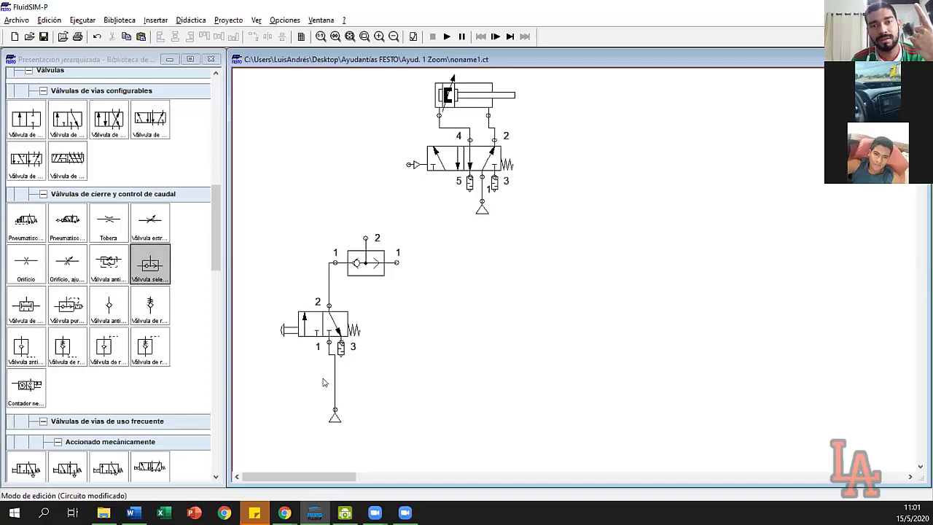
left_click_drag(244, 281, 394, 380)
Step: Connect the shuttle valve's outlet 2 to the pneumatic pilot port of the 5/2 valve
left_click_drag(366, 237, 408, 165)
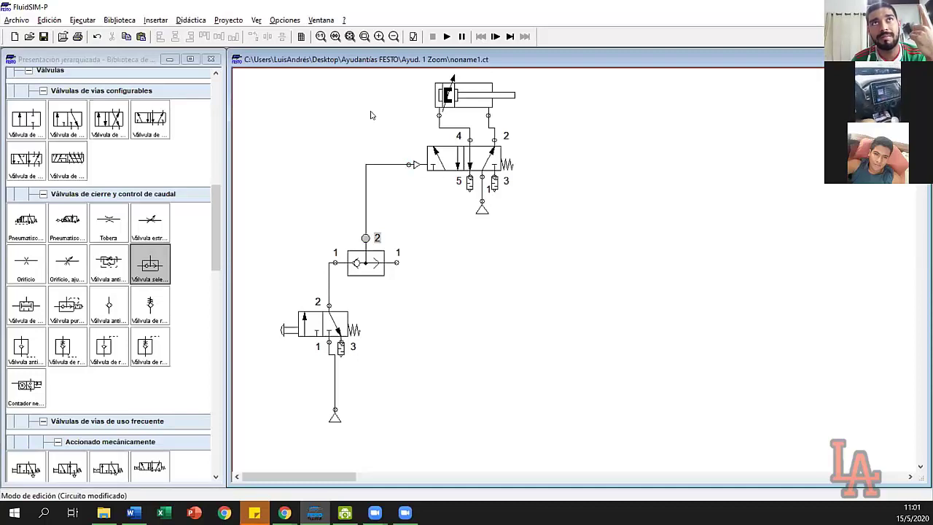
left_click_drag(373, 83, 558, 207)
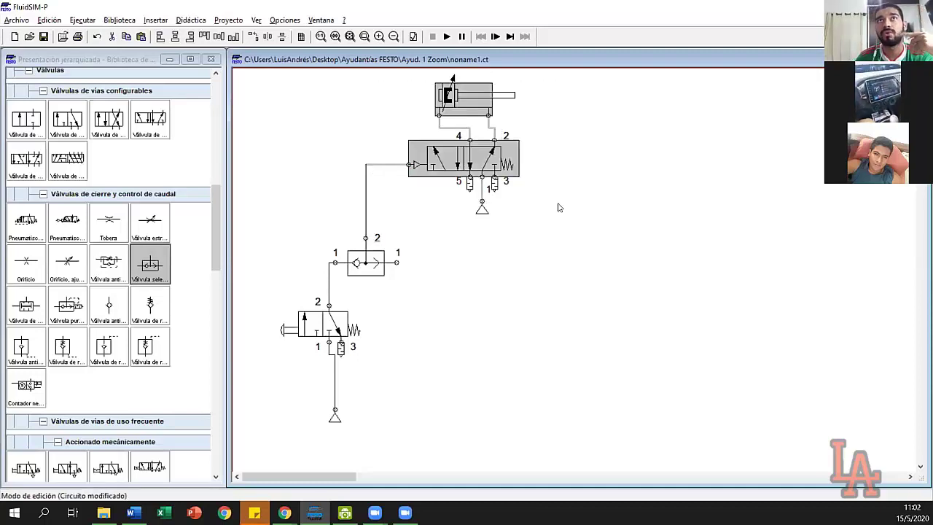
left_click(559, 208)
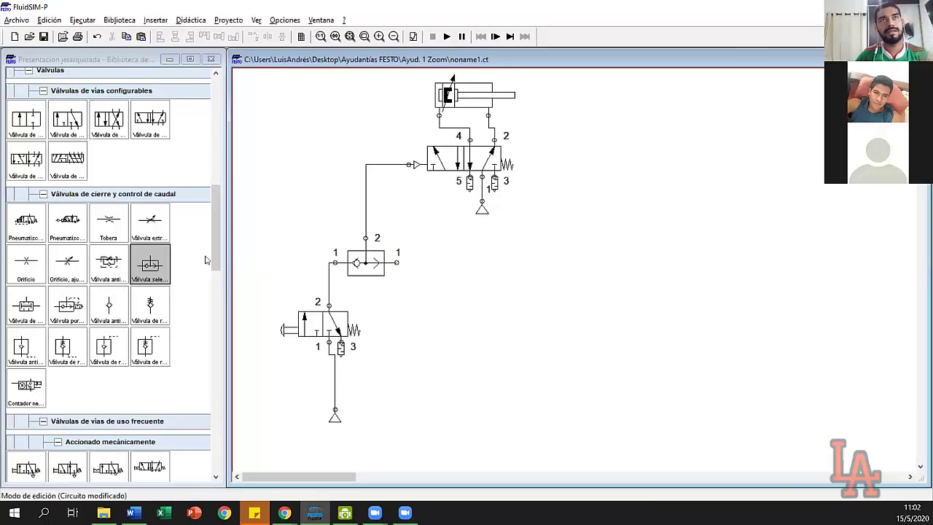
Step: Place a configurable 3/2 valve from the component library in the empty area right of the 5/2 valve
left_click_drag(214, 251, 213, 217)
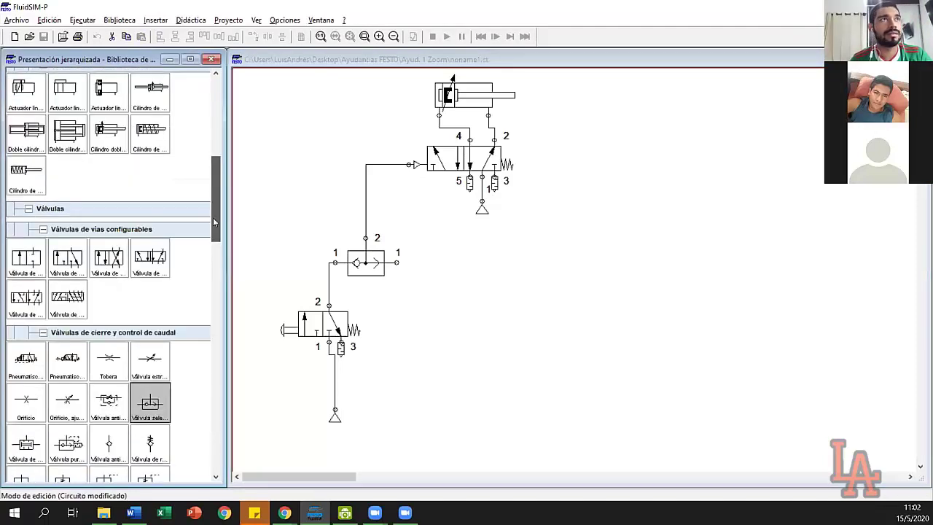
left_click_drag(58, 261, 681, 237)
left_click(379, 368)
left_click(268, 299)
left_click_drag(641, 147, 710, 268)
left_click(359, 314)
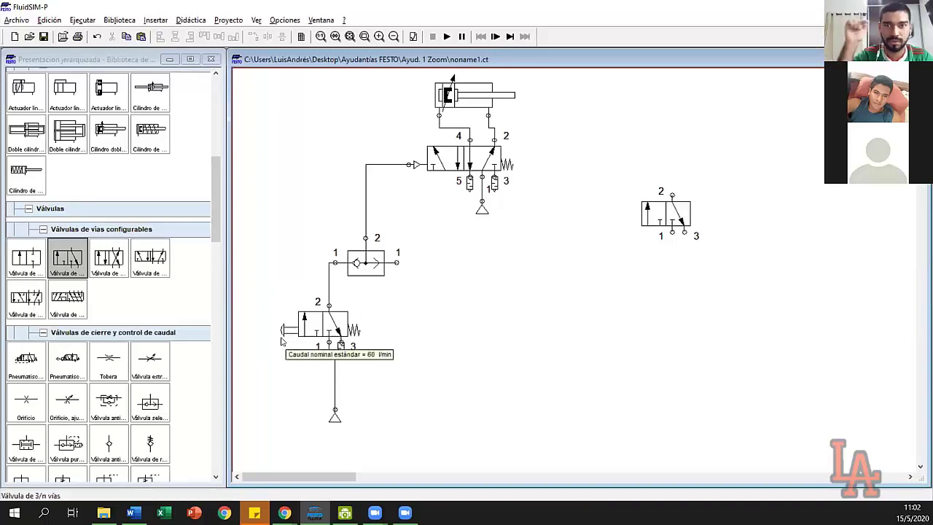
left_click_drag(634, 186, 725, 248)
left_click(723, 225)
left_click_drag(622, 161, 711, 262)
left_click(734, 255)
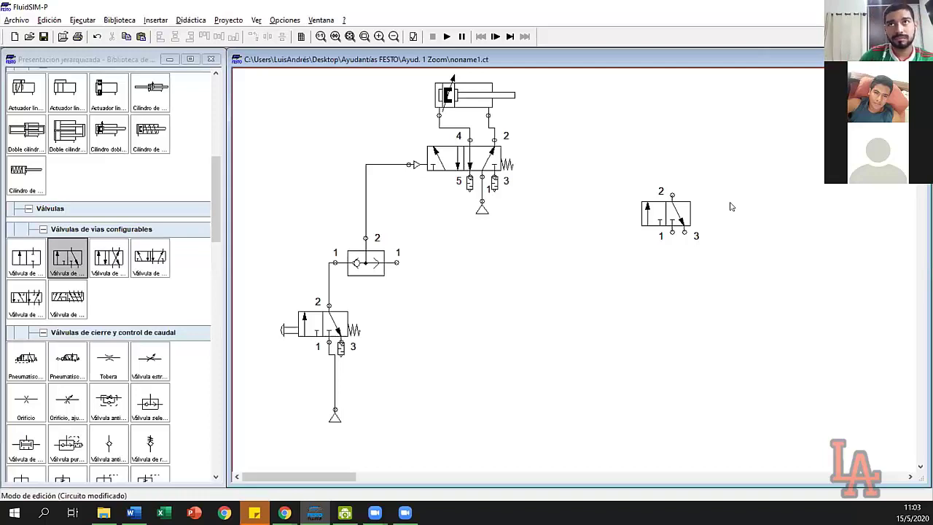
left_click_drag(609, 140, 731, 260)
left_click(636, 175)
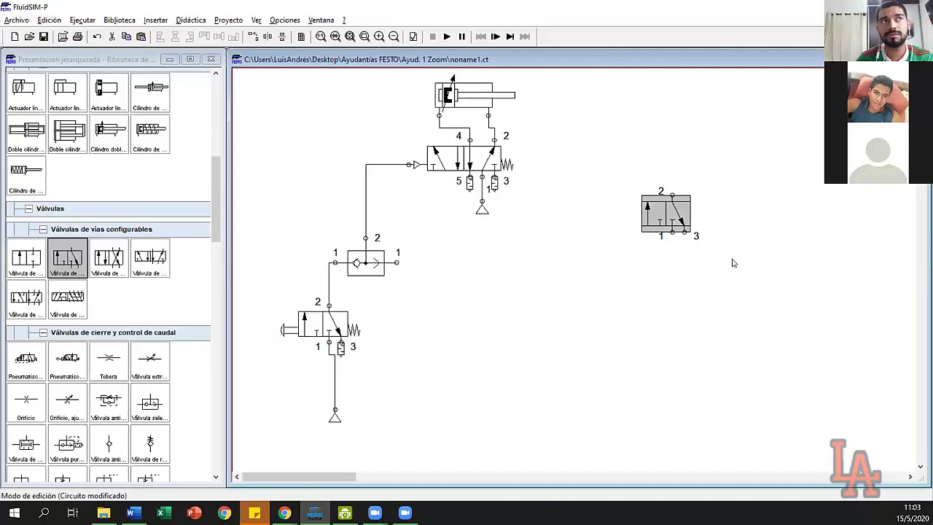
left_click(732, 259)
left_click(666, 211)
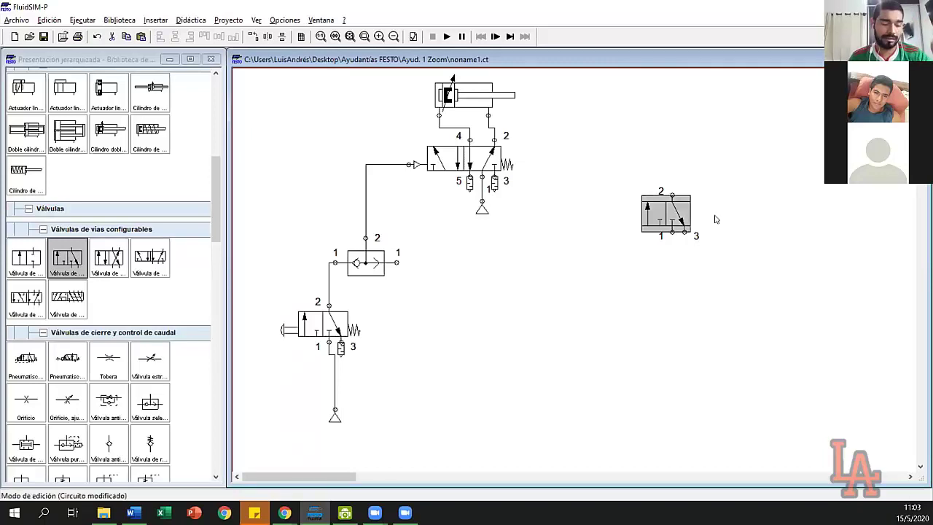
Step: Rotate the new 3/2 valve to a vertical orientation with ports 1 and 3 facing left and port 2 facing right
double_click(678, 211, "ctrl")
double_click(672, 216, "ctrl")
double_click(669, 218, "ctrl")
left_click(775, 237)
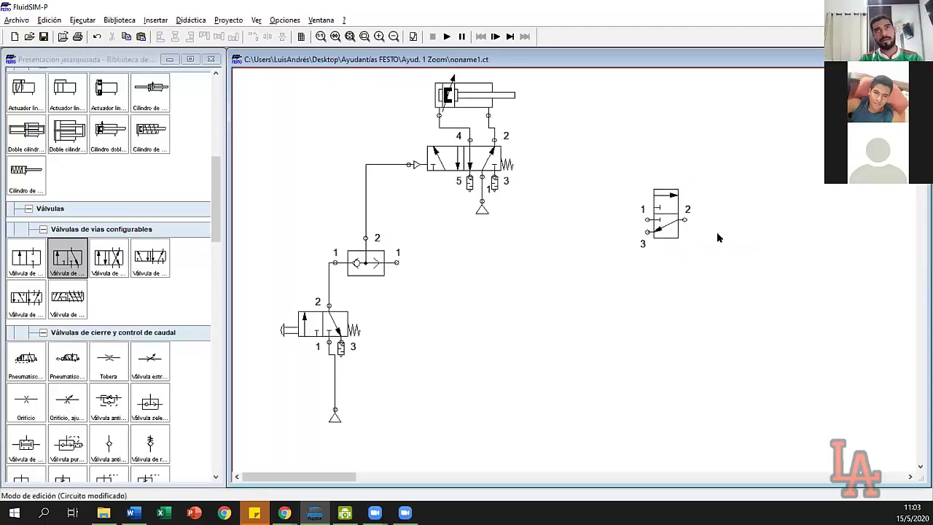
Step: Rotate the 3/2 valve through its other orientations in 90-degree turns and back to vertical with port 2 facing right
right_click(673, 207)
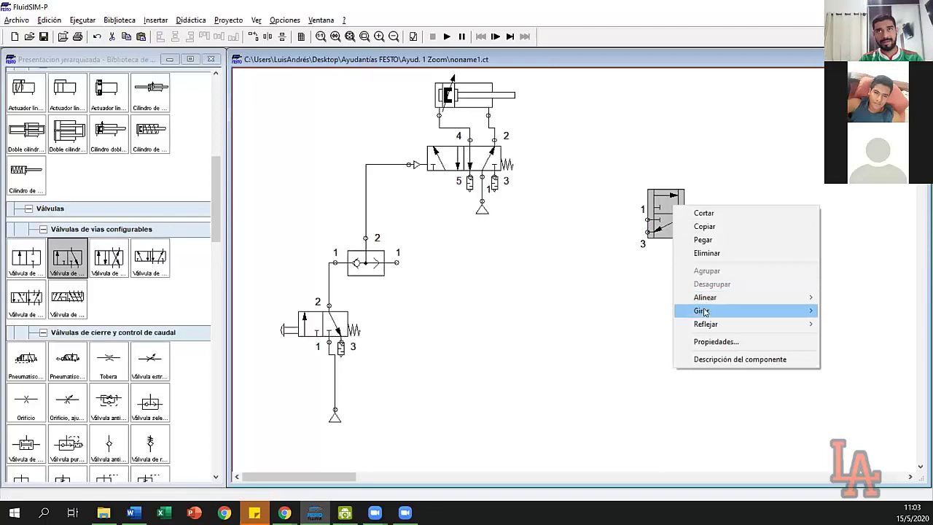
mouse_move(704, 312)
left_click(833, 341)
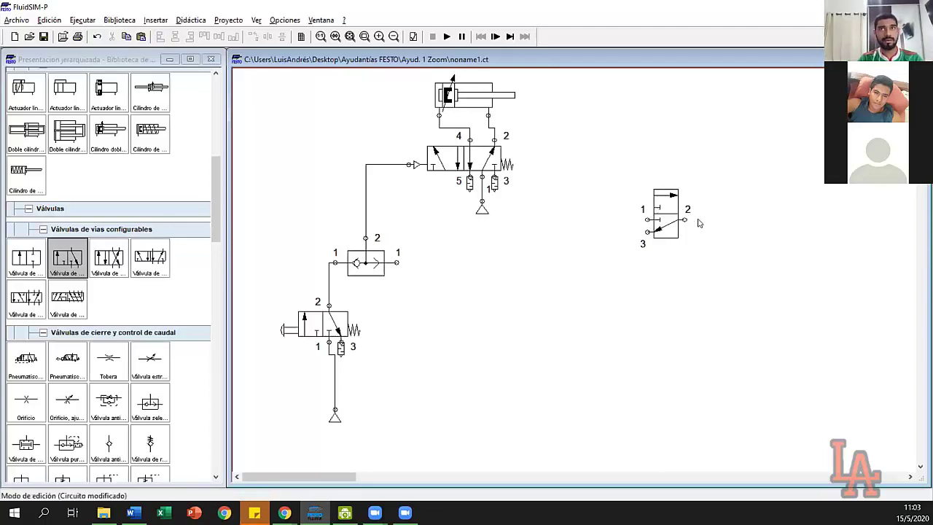
left_click(673, 219)
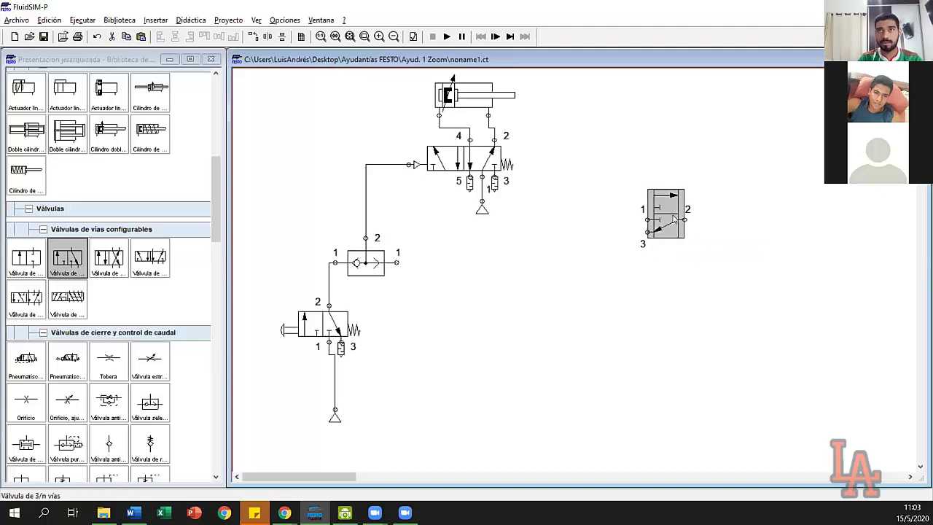
double_click(674, 218, "ctrl")
double_click(674, 218, "ctrl")
double_click(674, 218, "ctrl")
double_click(673, 217, "ctrl")
left_click(668, 206, "ctrl")
double_click(668, 208, "ctrl")
double_click(668, 207, "ctrl")
double_click(668, 207, "ctrl")
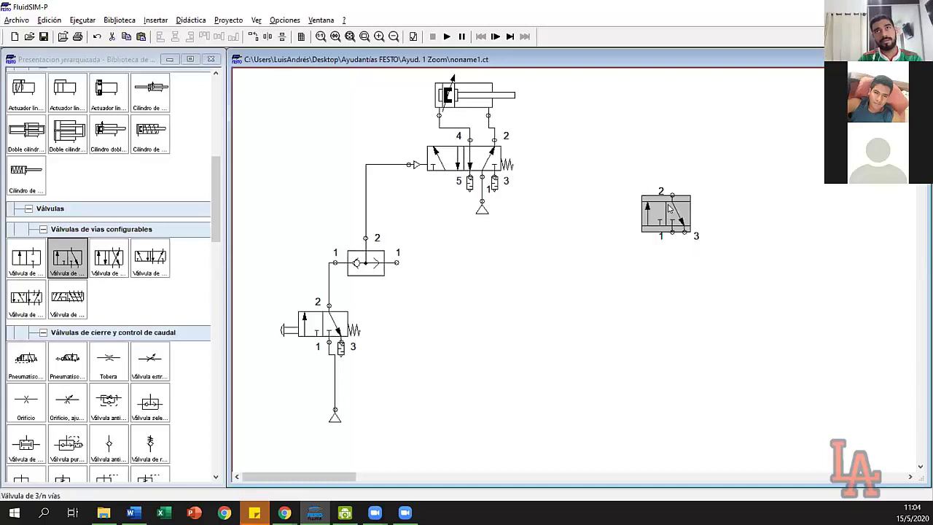
double_click(668, 208, "ctrl")
left_click(837, 213)
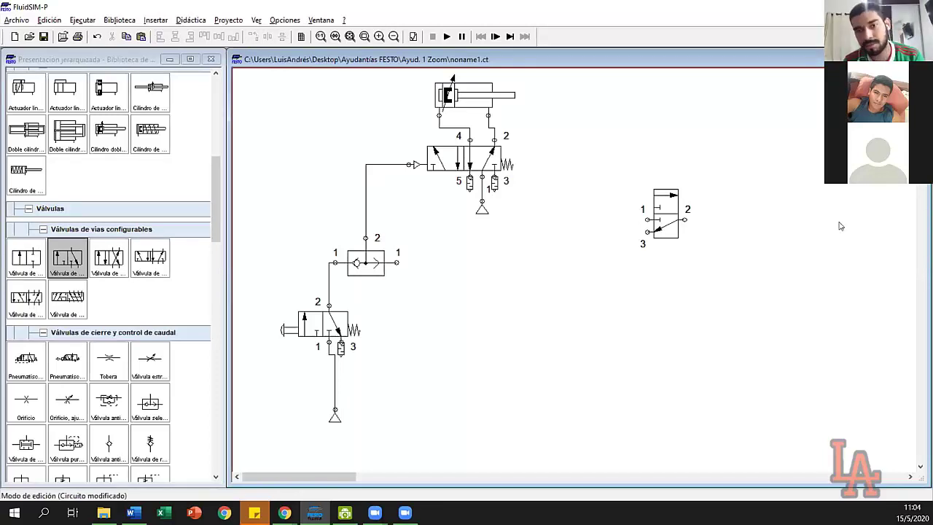
Step: Move the vertical 3/2 valve up into the area beside the cylinder and the 5/2 valve
left_click_drag(602, 154, 711, 224)
left_click_drag(571, 142, 705, 272)
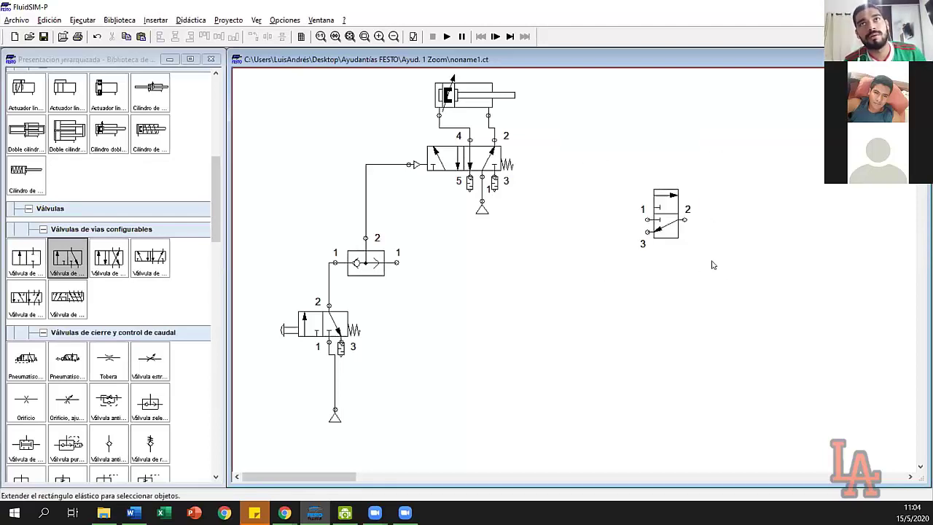
left_click_drag(662, 197, 611, 122)
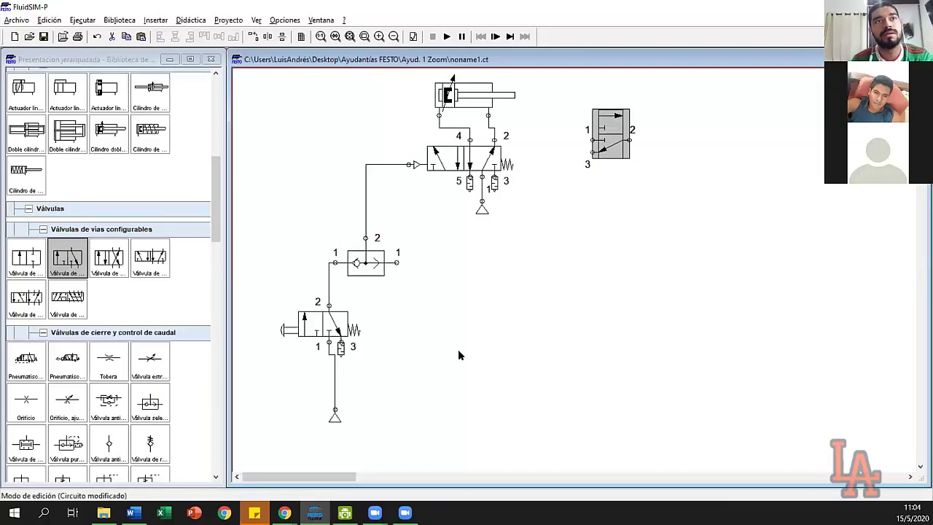
Step: Duplicate the manual 3/2 valve with its silencer and air supply, and place the copy to the right of the original
left_click(437, 372)
left_click_drag(370, 450, 371, 418)
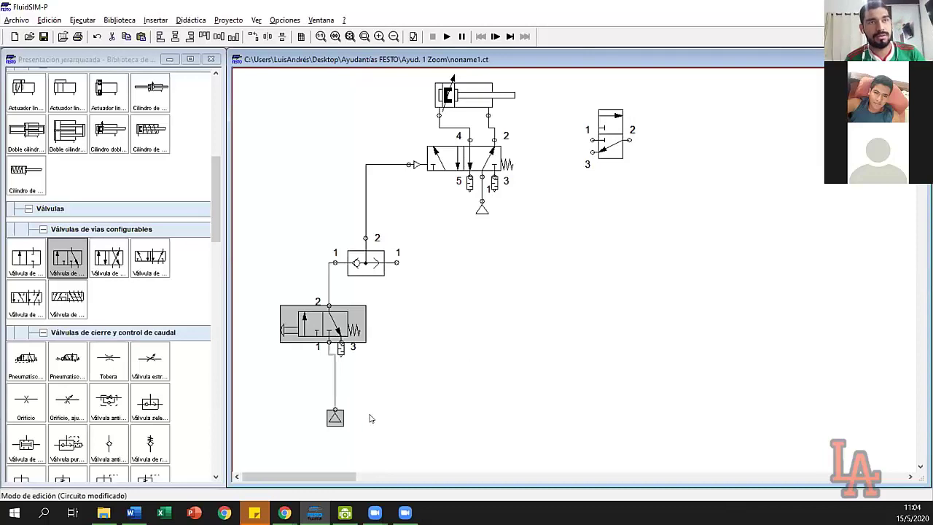
key("ctrl+v")
left_click_drag(501, 307, 445, 320)
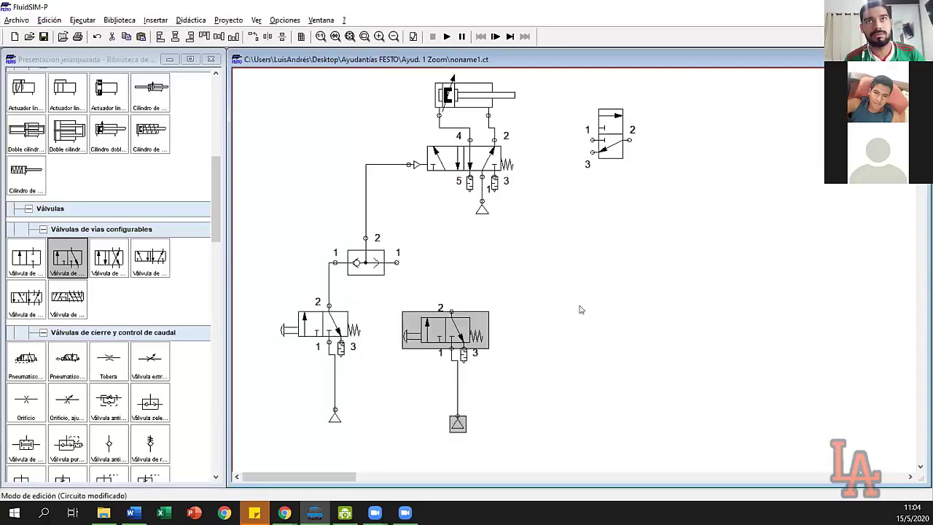
left_click(582, 309)
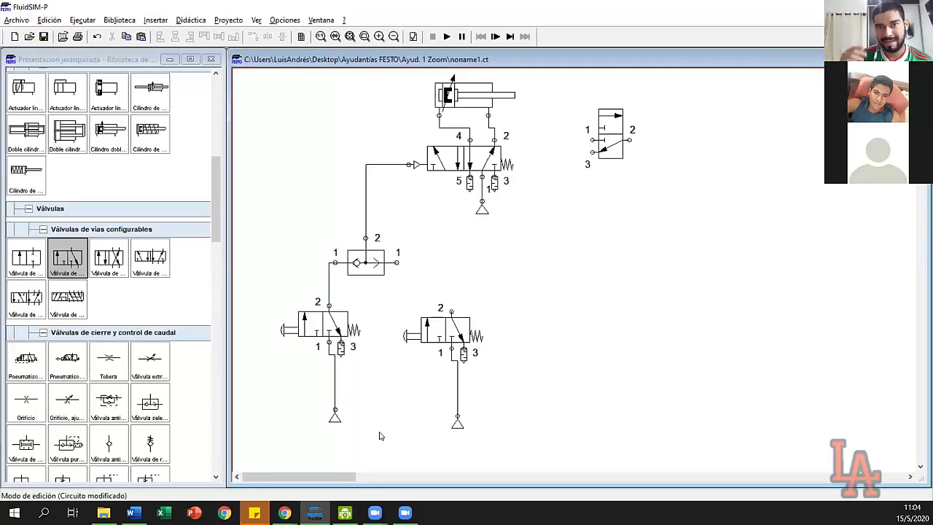
Step: Set the copied air supply's nominal pressure to 10.3 bar and check the original air supply's pressure setting
double_click(456, 422)
left_click_drag(438, 245, 469, 245)
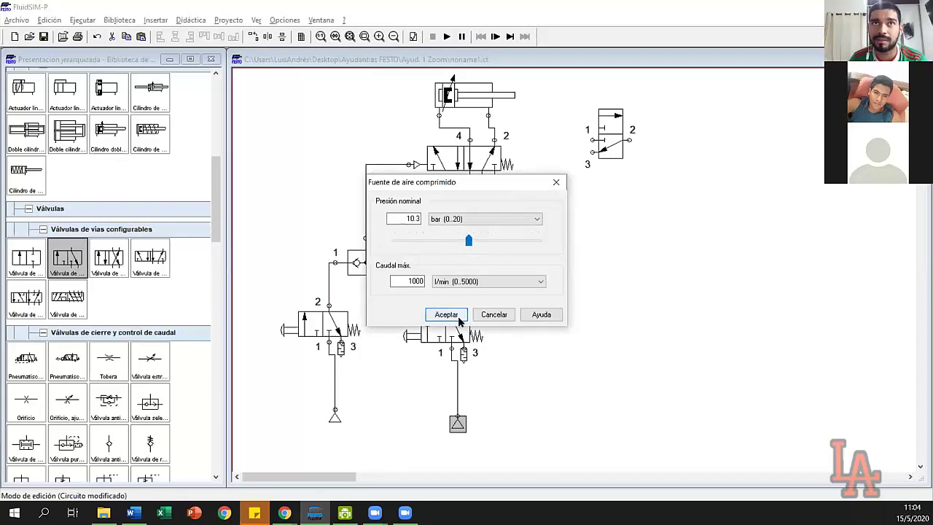
left_click(458, 317)
double_click(335, 414)
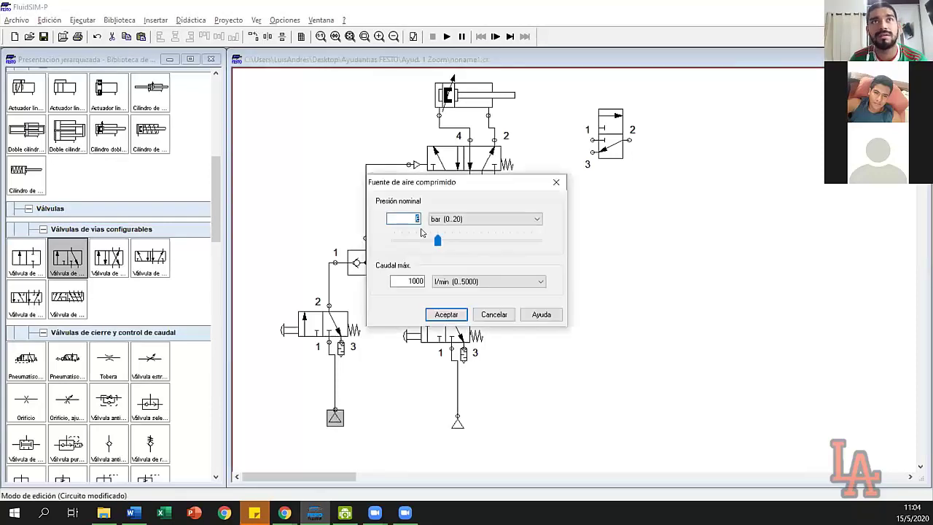
left_click(557, 182)
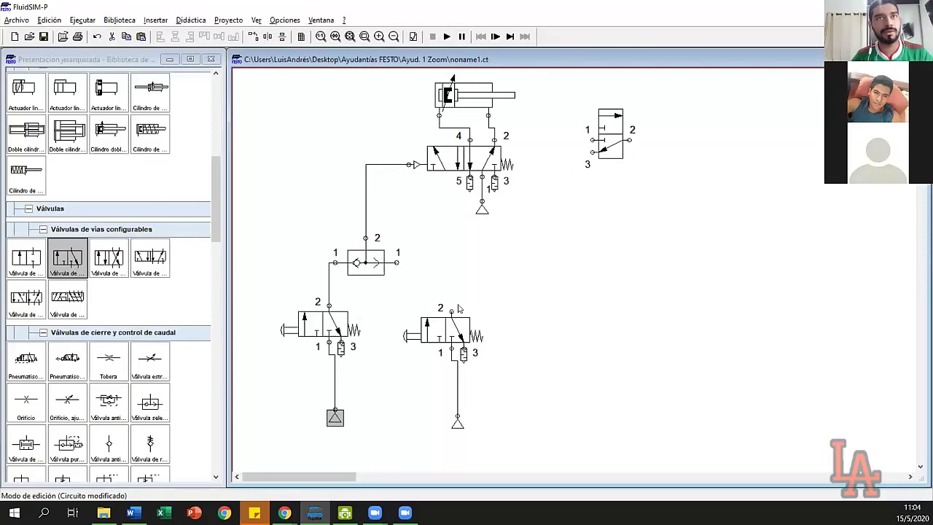
Step: Connect port 2 of the copied manual 3/2 valve to the shuttle valve's right inlet
left_click(447, 308)
left_click_drag(448, 308, 396, 262)
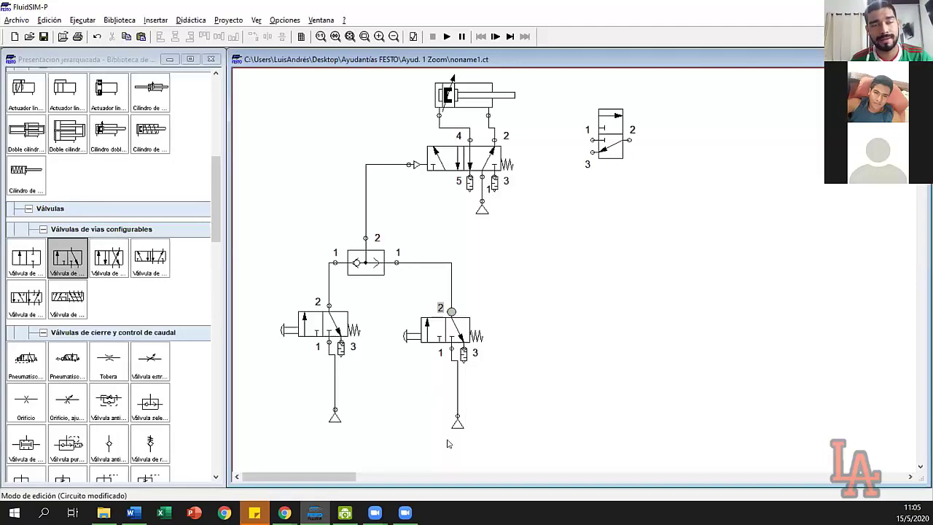
Step: Delete the copied manual 3/2 valve together with its air supply and connecting lines
left_click_drag(387, 286, 519, 435)
left_click_drag(297, 403, 348, 436)
left_click_drag(308, 237, 336, 271)
left_click_drag(416, 290, 505, 435)
key("Delete")
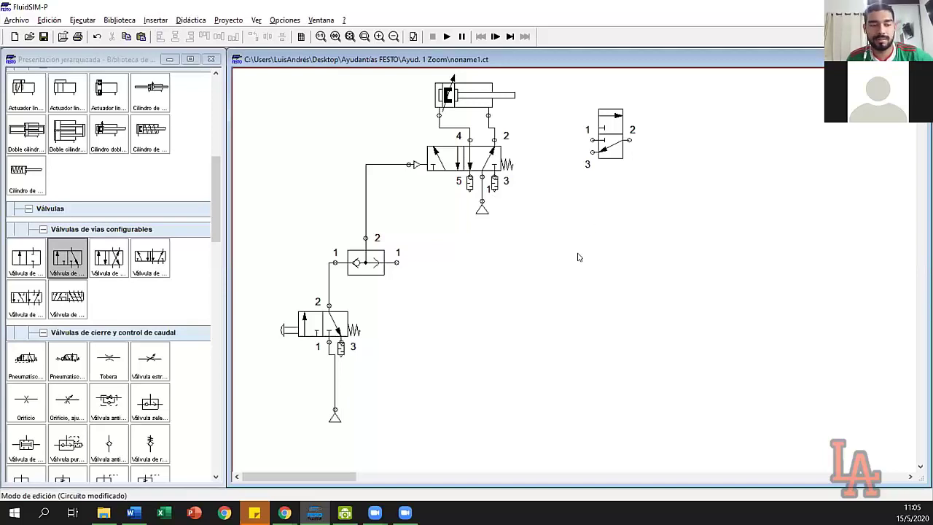
Step: Examine the left-side mechanical actuation options of the vertical 3/2 valve, leaving its configuration unchanged
double_click(607, 130)
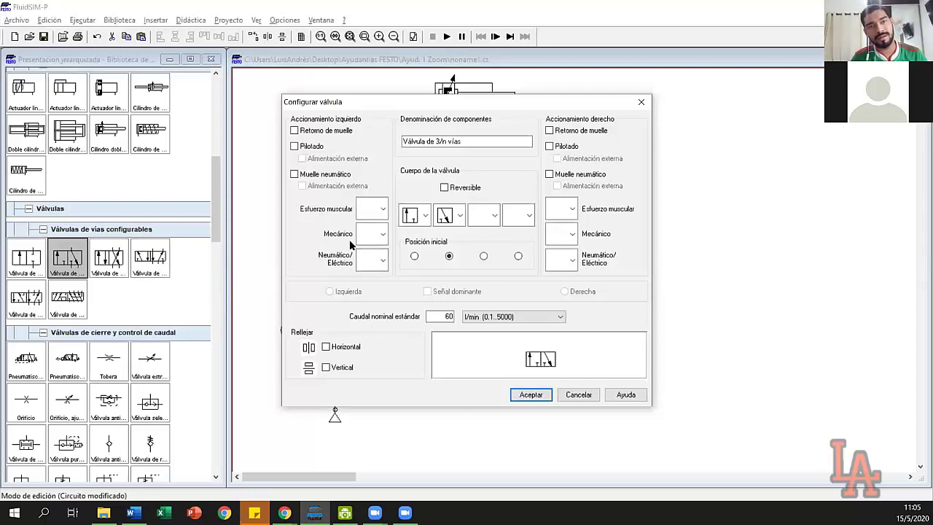
left_click(382, 233)
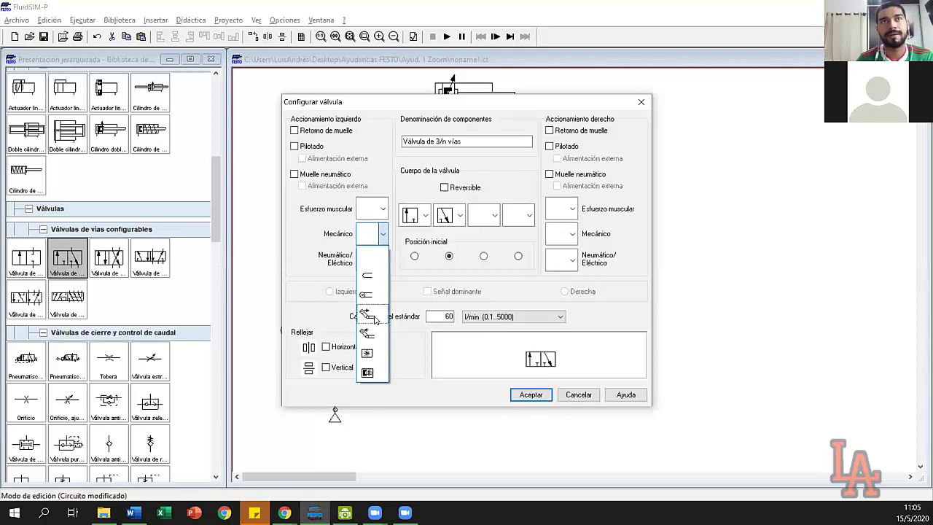
left_click(573, 398)
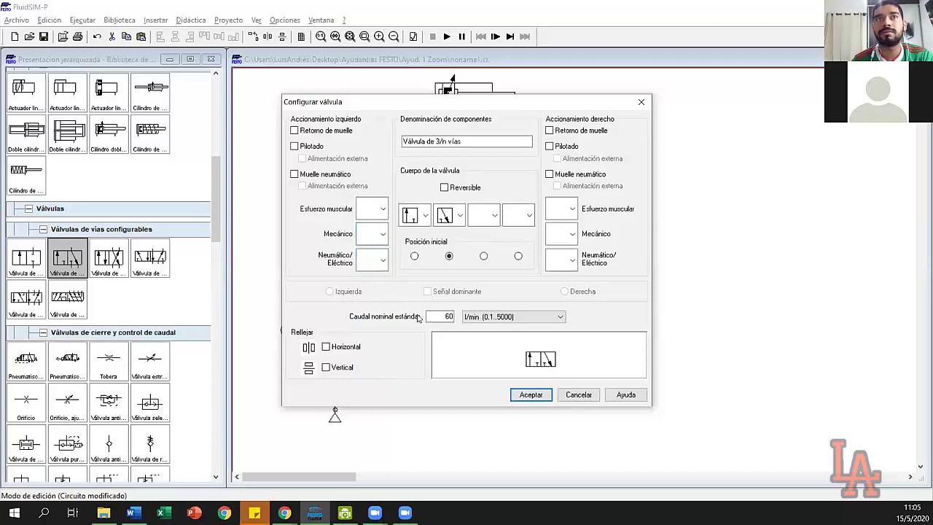
left_click(641, 103)
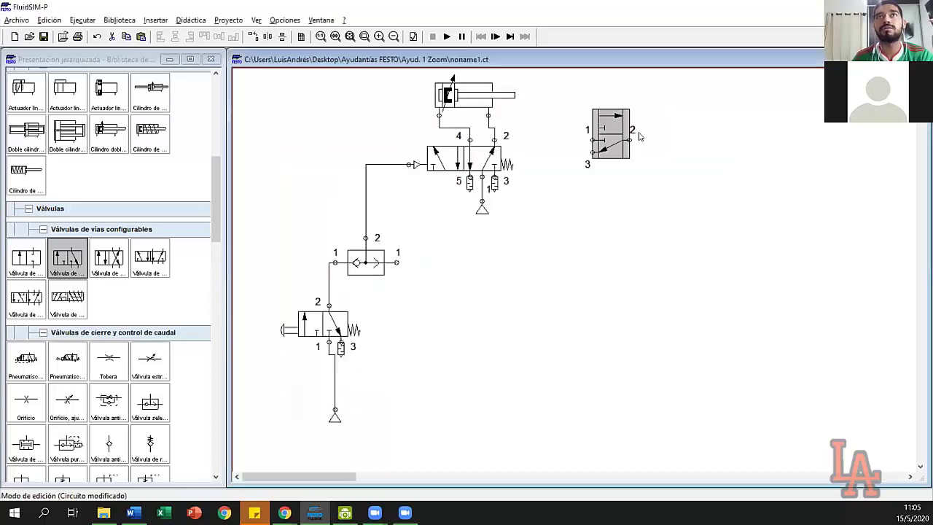
left_click(640, 201)
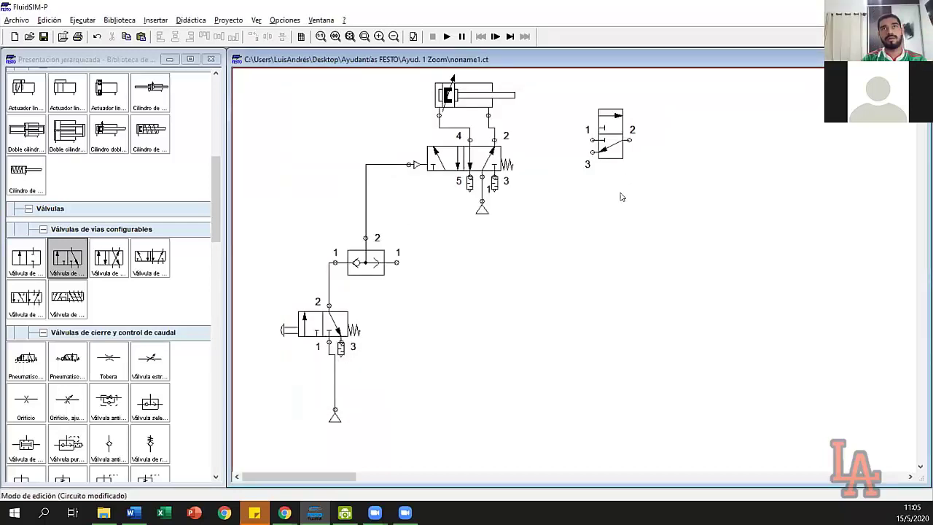
Step: Simulate the circuit despite the open connections, pause it, and single-step it with the manual 3/2 valve actuated
left_click(447, 36)
left_click(438, 274)
left_click(422, 278)
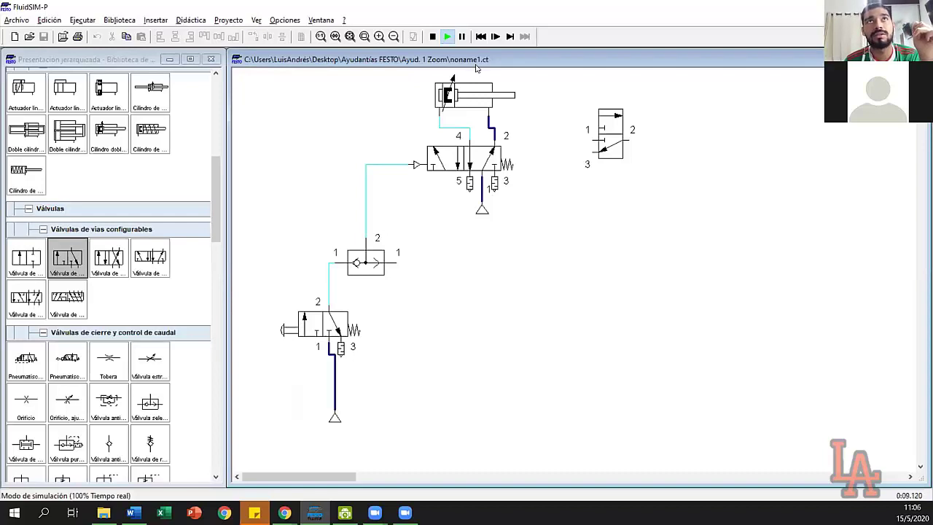
left_click(461, 37)
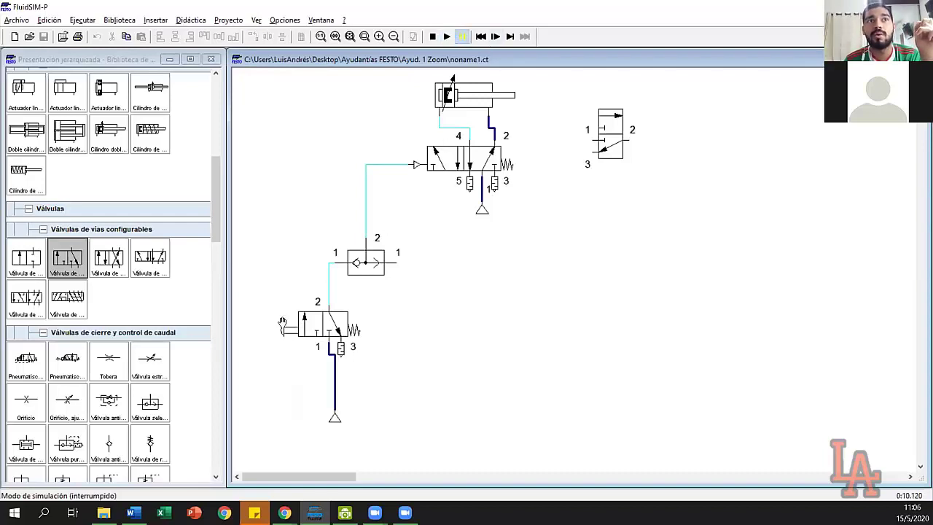
left_click(497, 38)
left_click(498, 38)
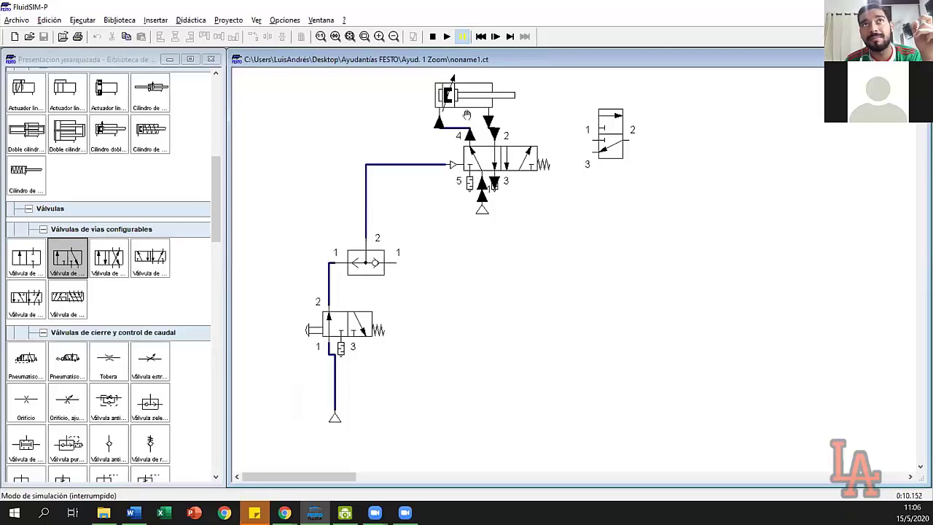
Step: Single-step the simulation with the manual 3/2 valve released to examine the cylinder's return, and stop the run
left_click(494, 36)
left_click(494, 36)
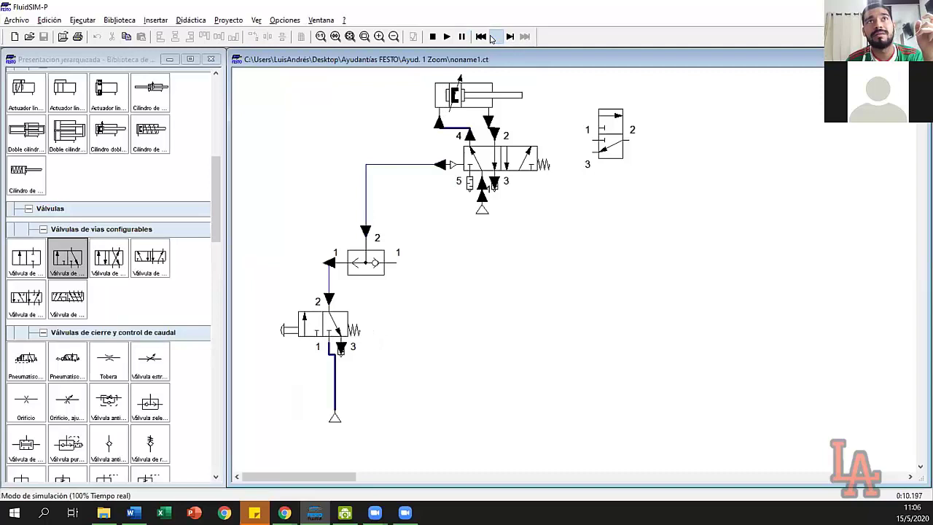
left_click(494, 37)
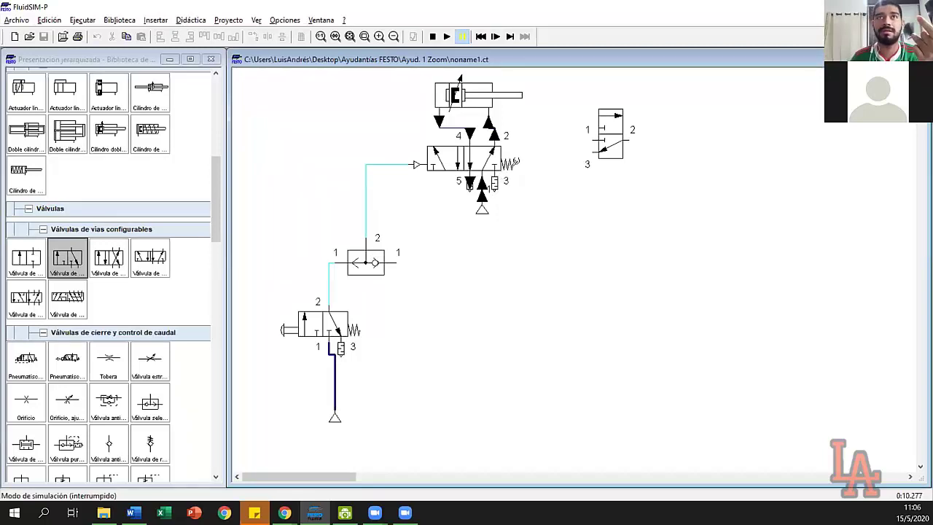
left_click(495, 36)
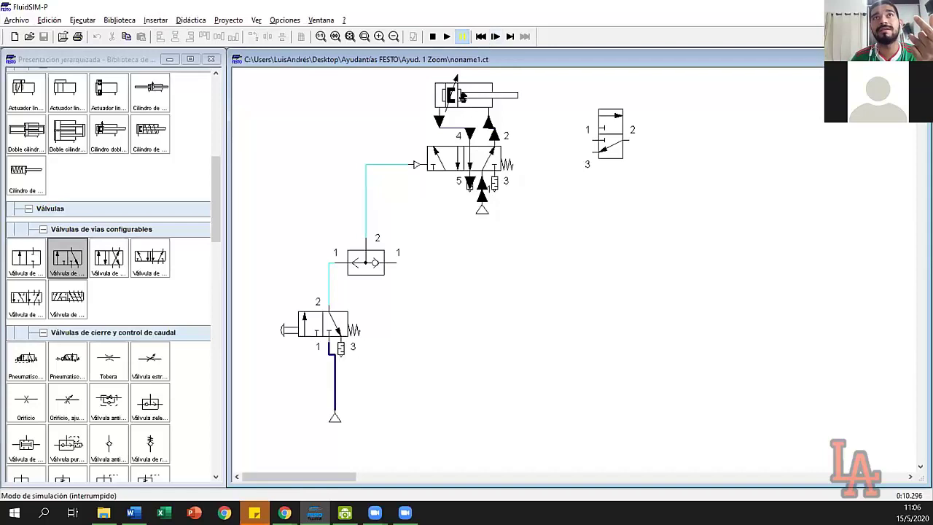
left_click(495, 37)
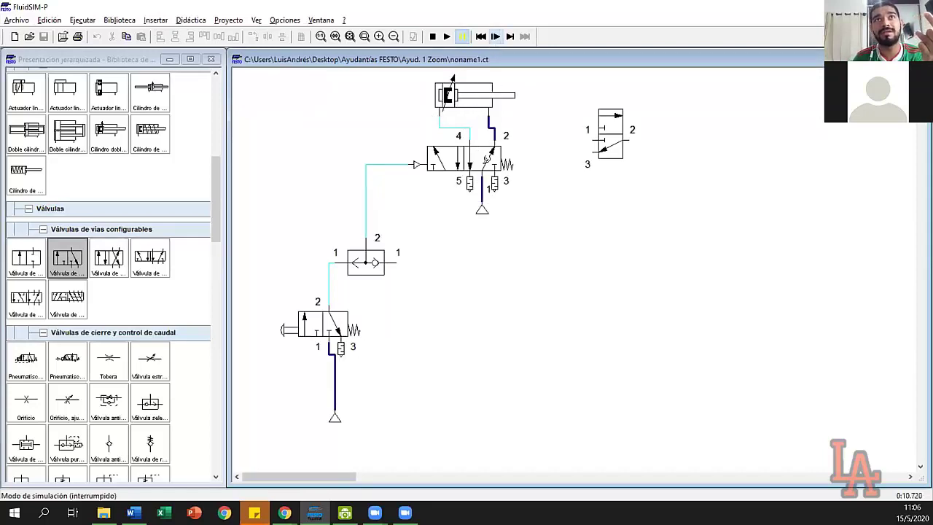
left_click(310, 326)
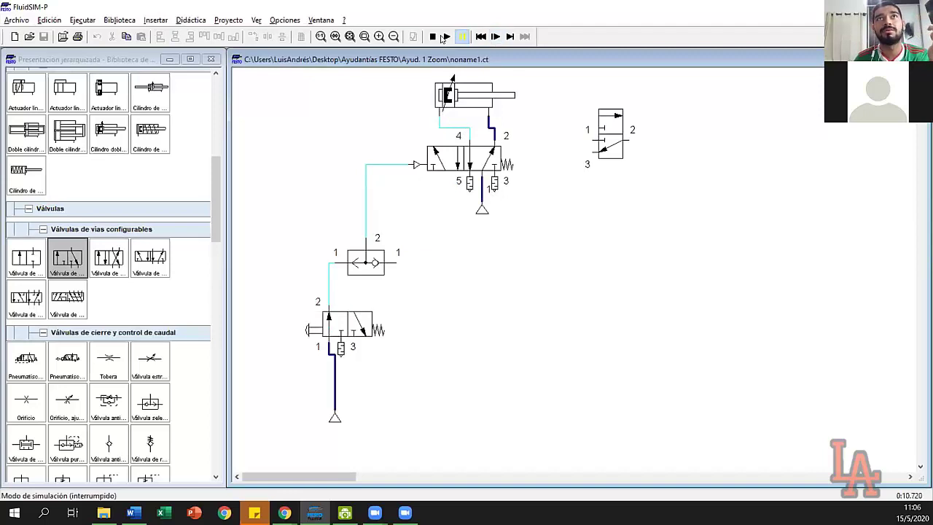
left_click(432, 37)
Step: Run the simulation again despite the open connections, operate the manual 3/2 valve, and stop the run
left_click(446, 37)
left_click(411, 273)
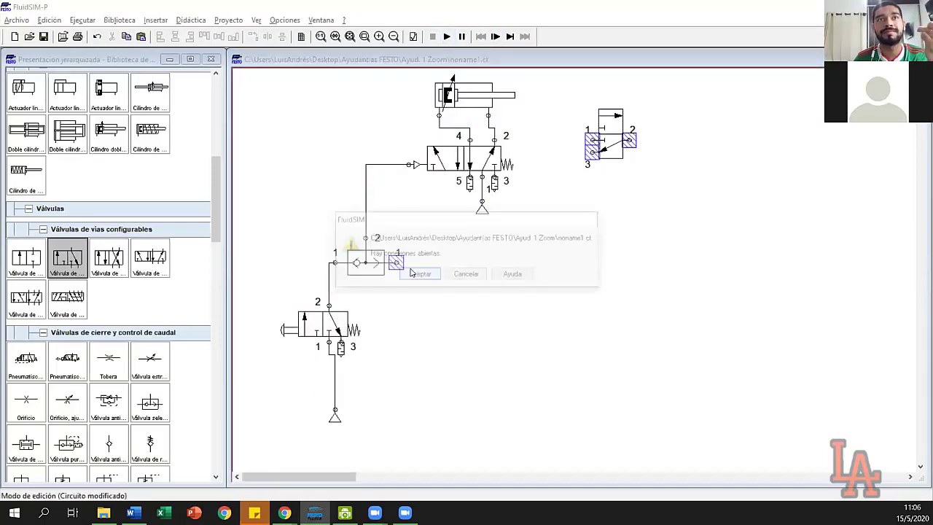
left_click(415, 277)
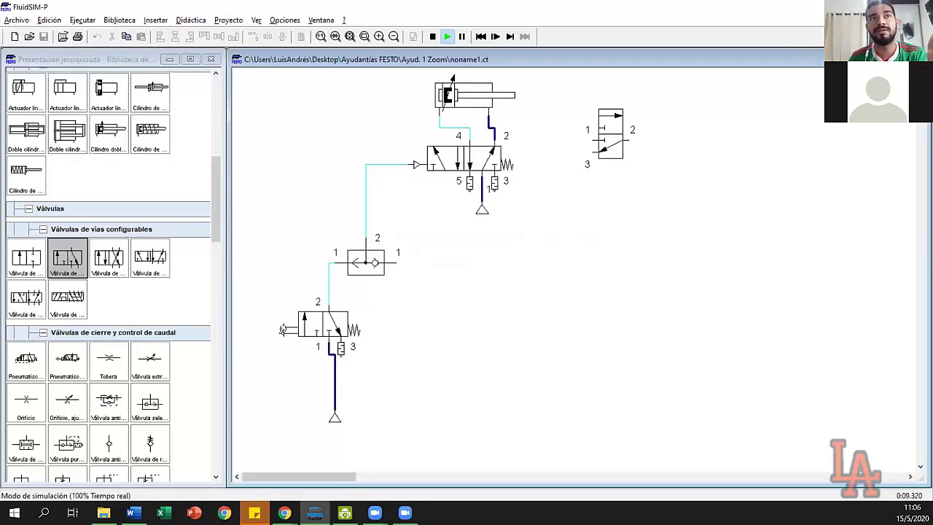
left_click(296, 328)
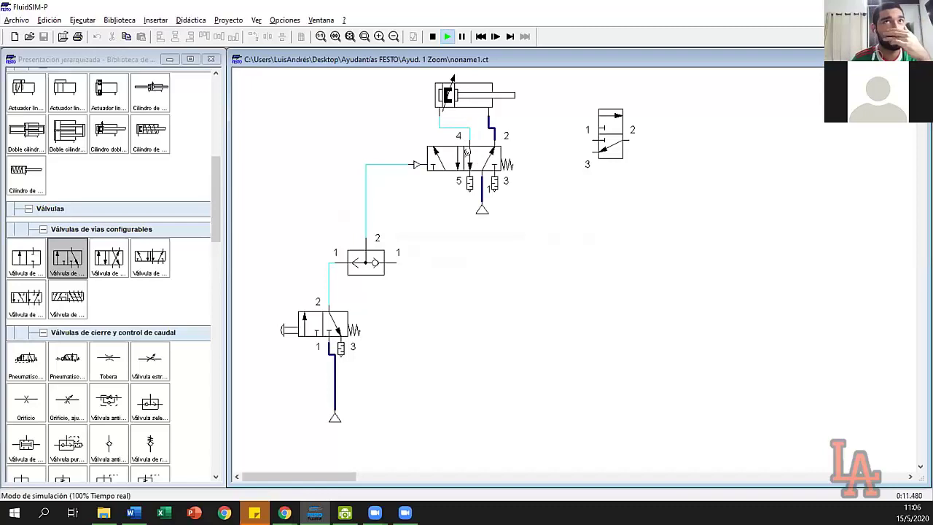
left_click(432, 35)
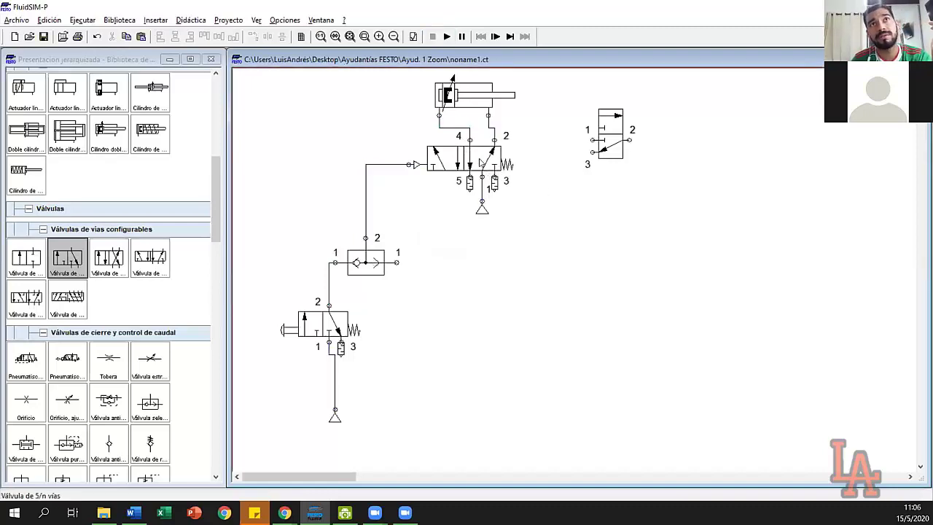
Step: Remove the spring return from the right-side actuation of the 5/2 valve
double_click(480, 160)
left_click(549, 130)
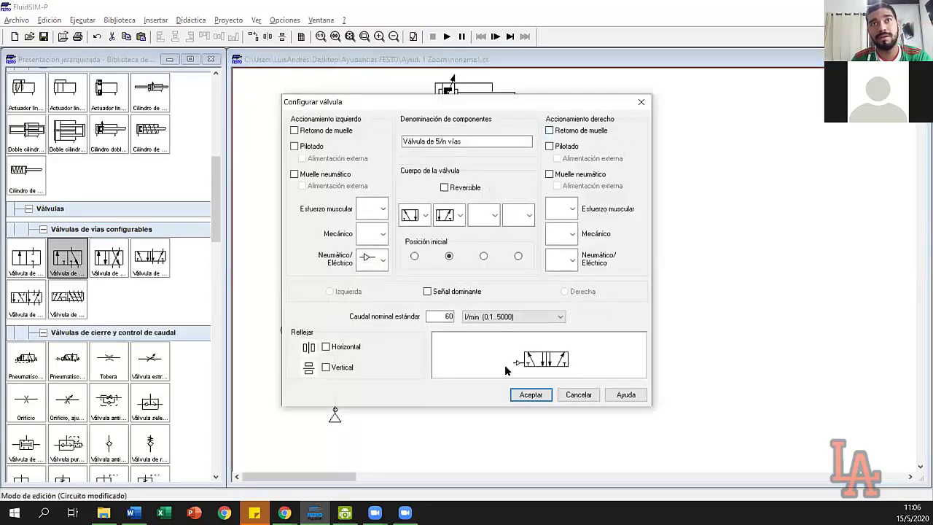
left_click(521, 393)
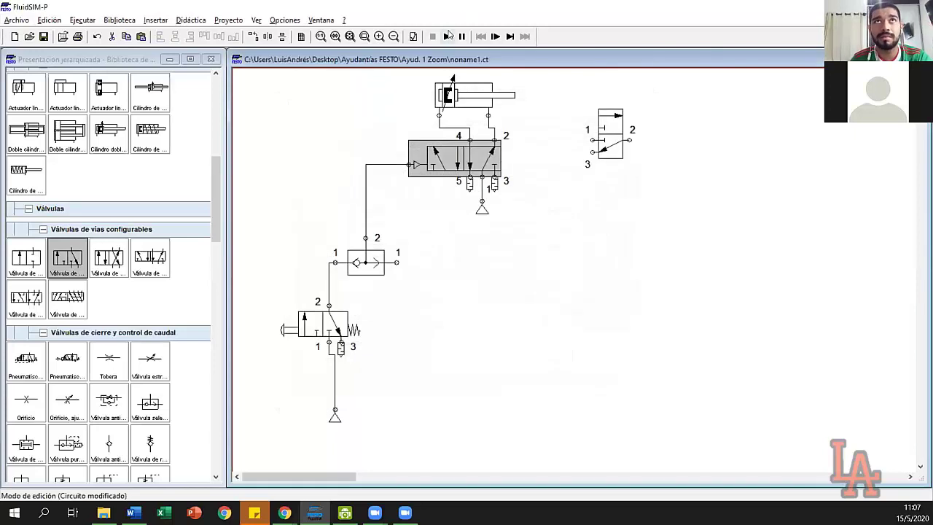
Step: Simulate the circuit without the 5/2 valve's spring return despite the open connections, operate the manual 3/2 valve, and stop the run
left_click(446, 35)
left_click(433, 279)
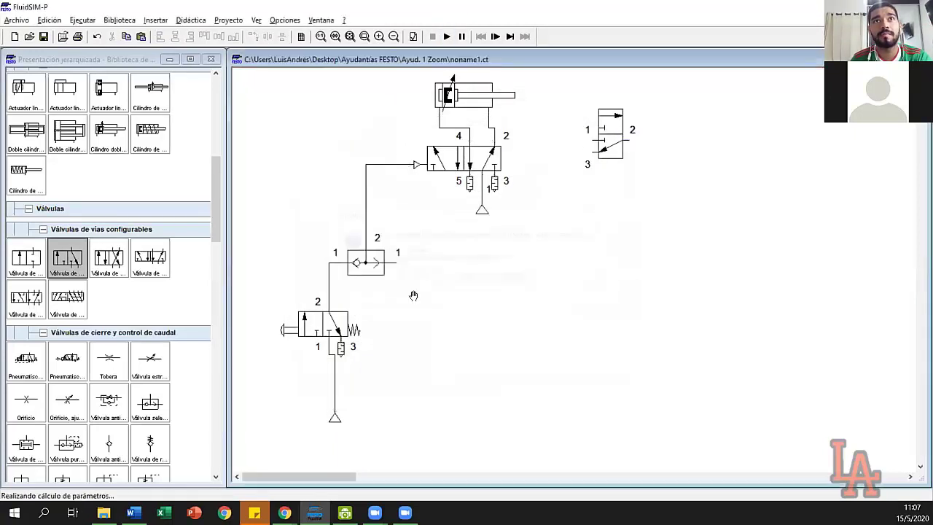
left_click(318, 322)
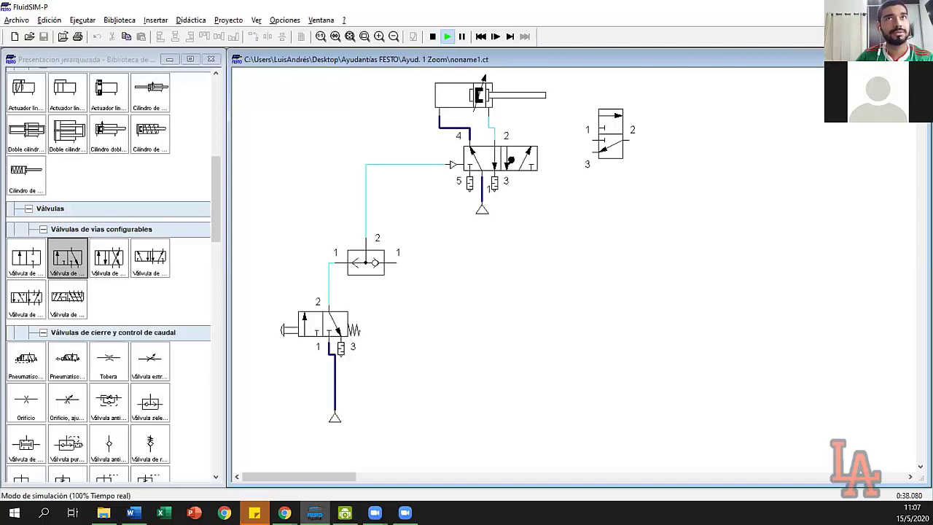
left_click(434, 35)
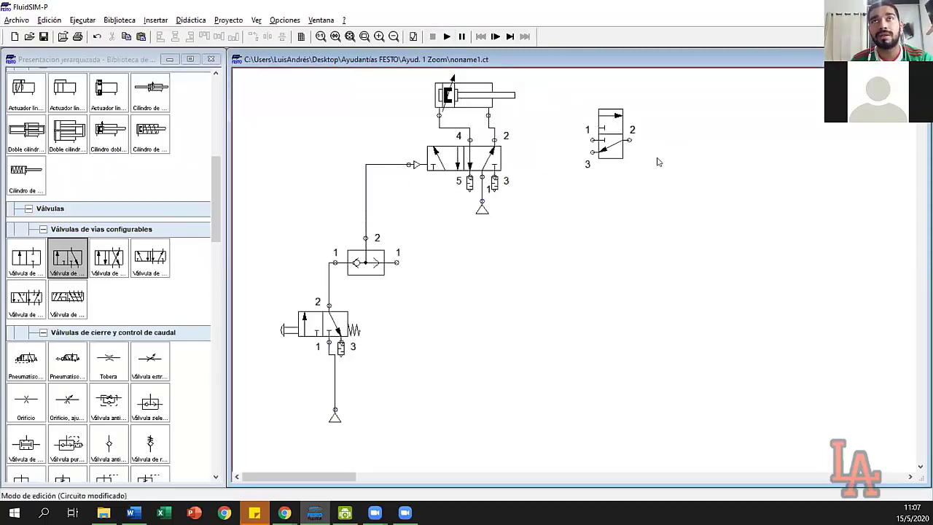
Step: Move the loose 3/2 valve slightly down and give the cylinder an actuation label A with start and end positions of 100 mm
left_click_drag(614, 134, 614, 148)
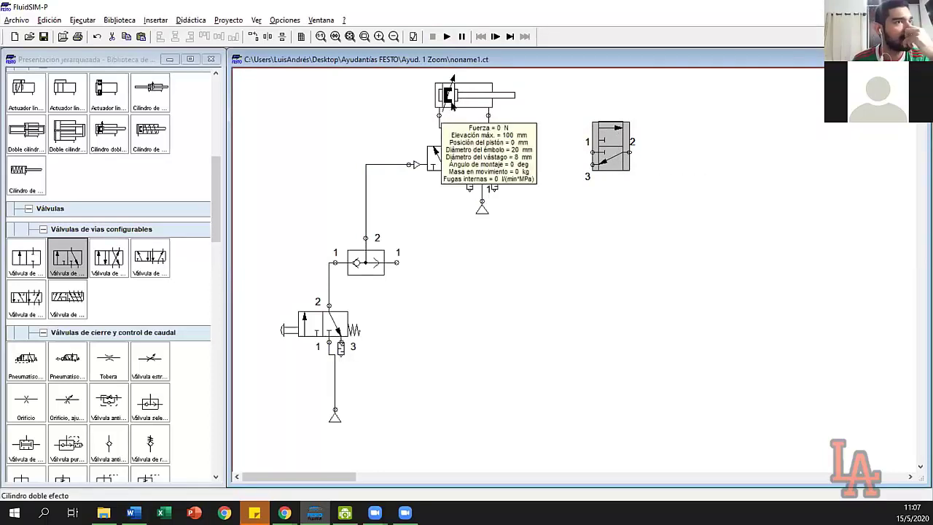
double_click(452, 104)
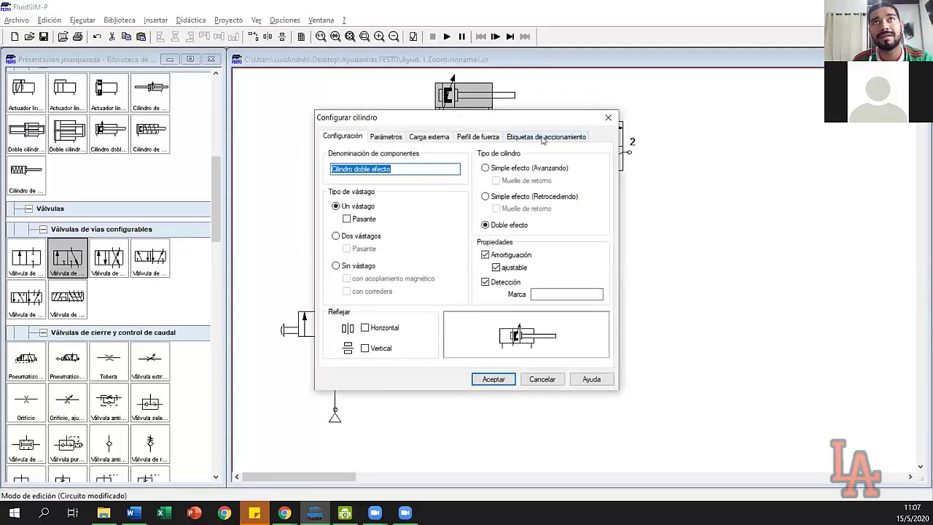
left_click(542, 139)
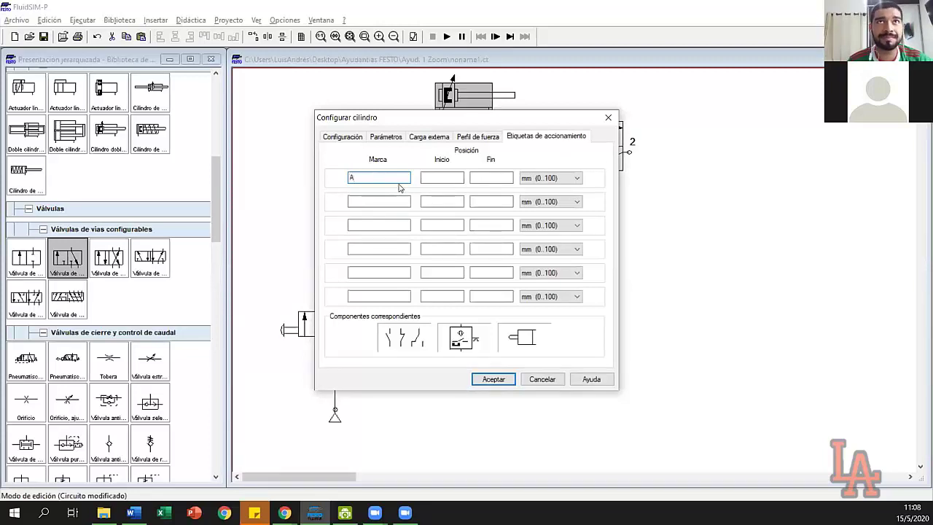
left_click(450, 181)
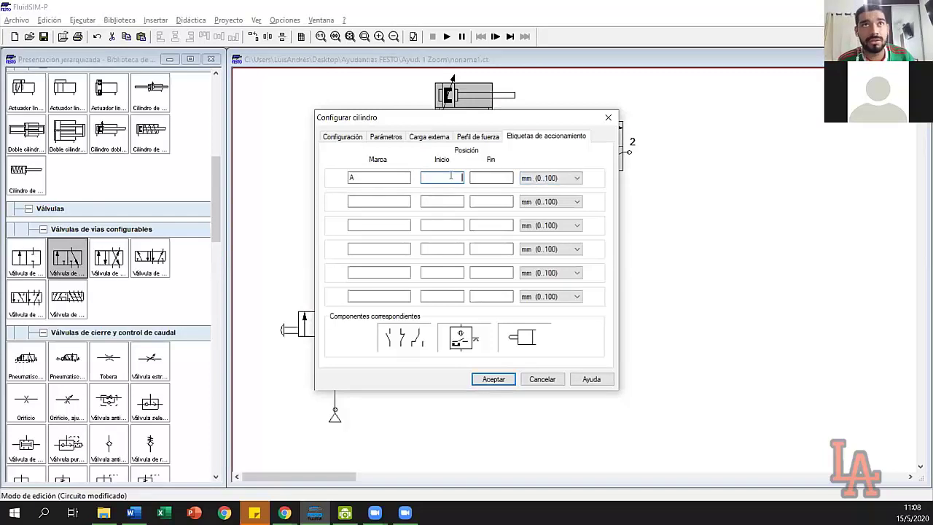
type("100")
key("Tab")
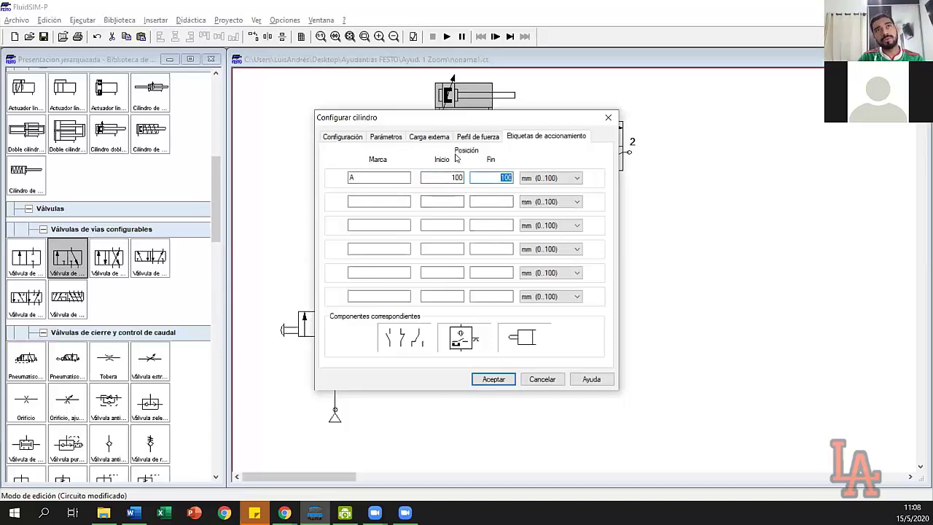
left_click(451, 180)
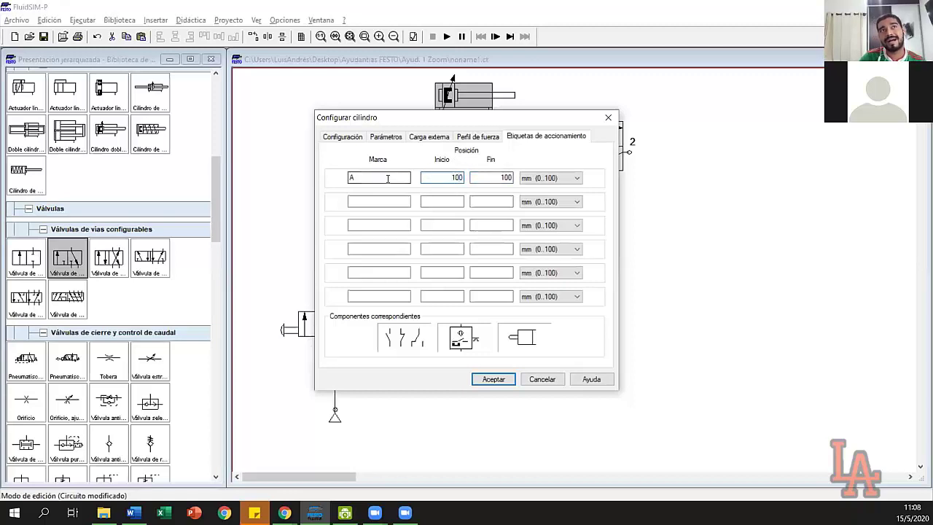
left_click(483, 380)
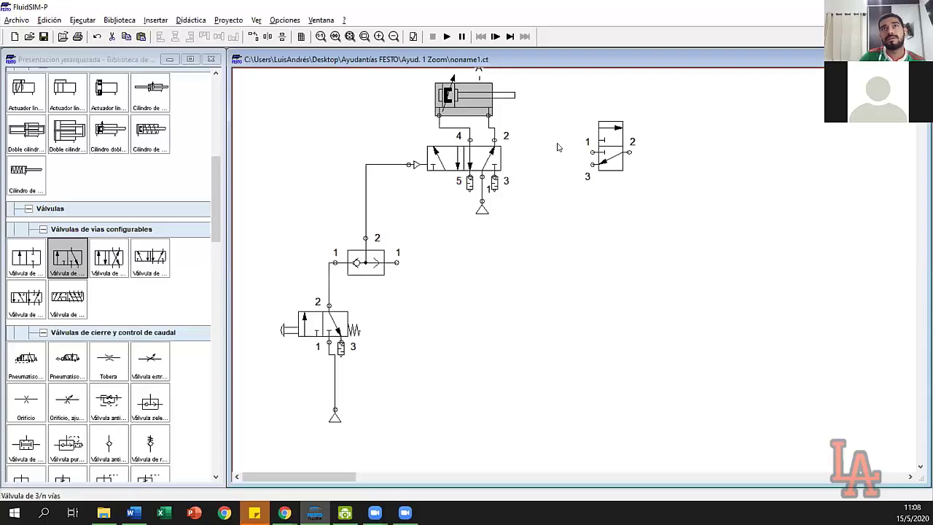
Step: Select the whole circuit and move it down so the cylinder's distance ruler and label A fit on the sheet
left_click_drag(276, 83, 719, 442)
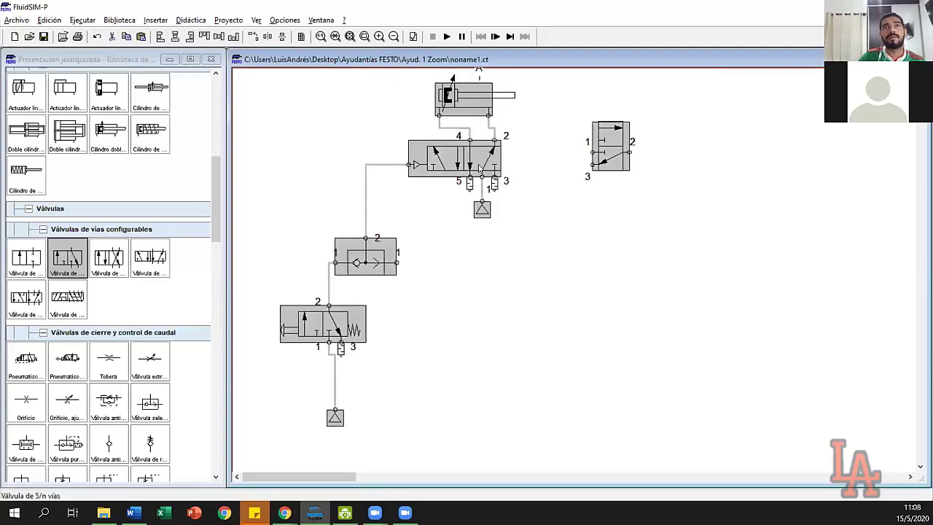
scroll(477, 189, "up", 2)
left_click(733, 204)
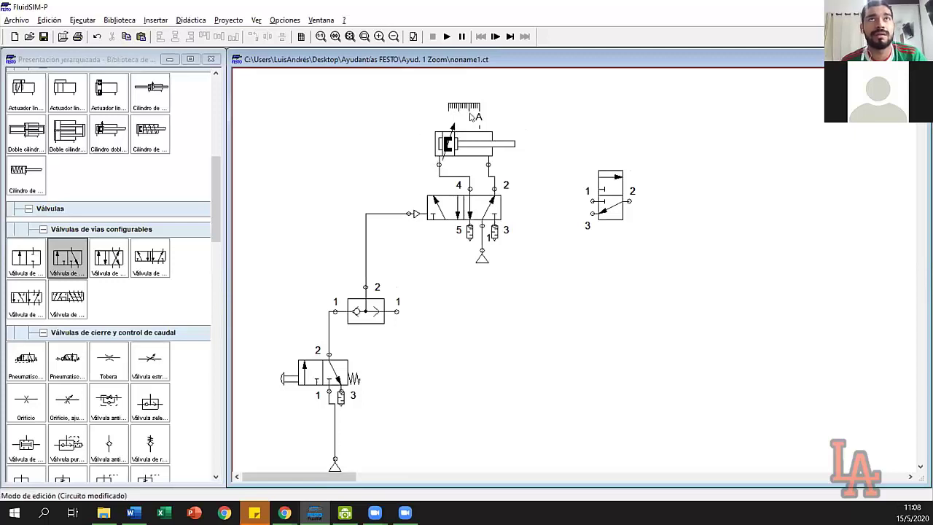
mouse_move(451, 113)
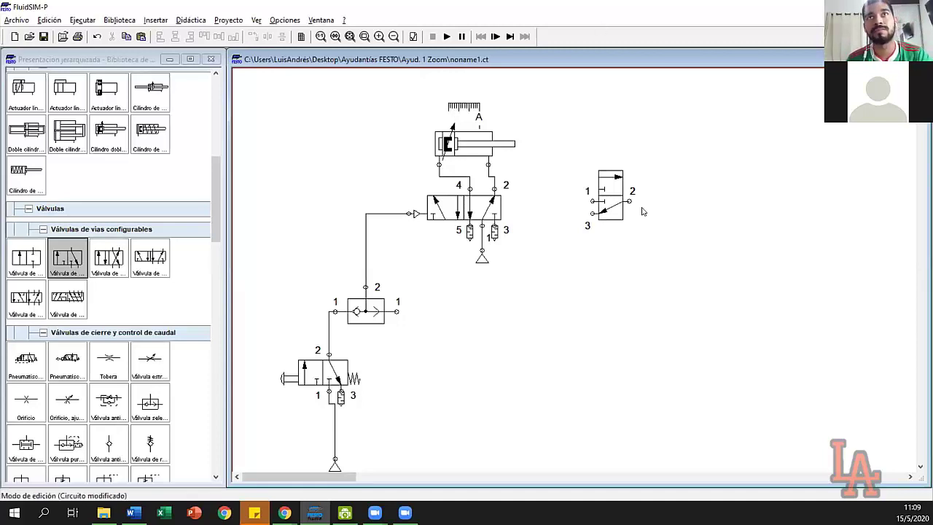
Step: Give the loose 3/2 valve a mechanical roller as its left-side actuation
left_click(612, 188)
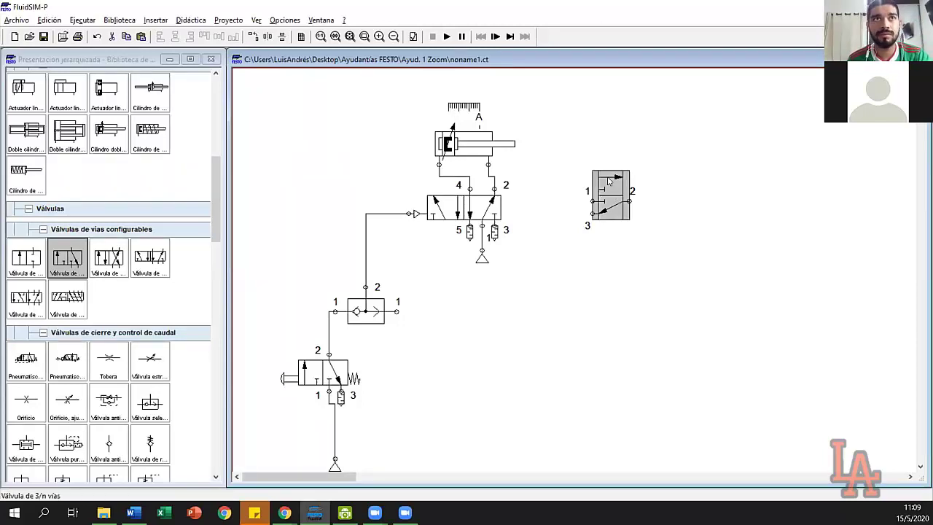
double_click(614, 218)
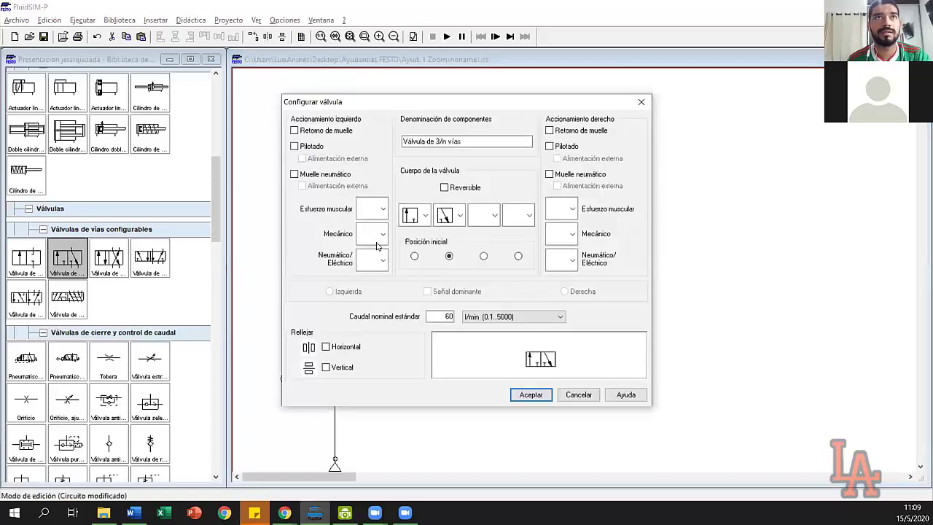
left_click(380, 233)
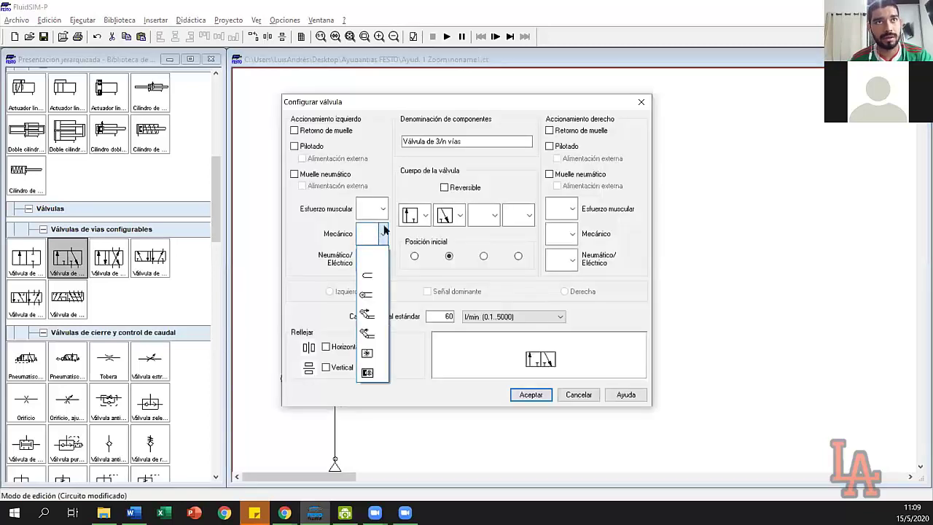
left_click(367, 296)
left_click(539, 397)
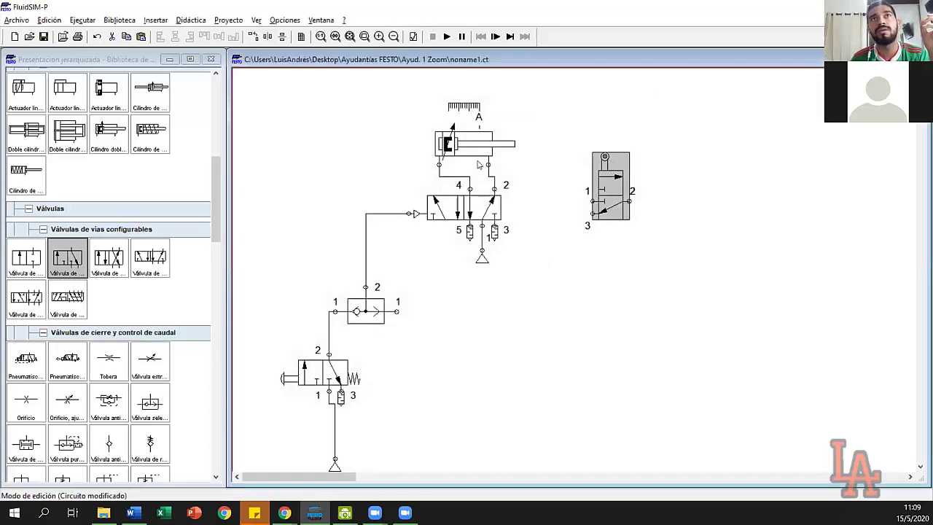
left_click(766, 290)
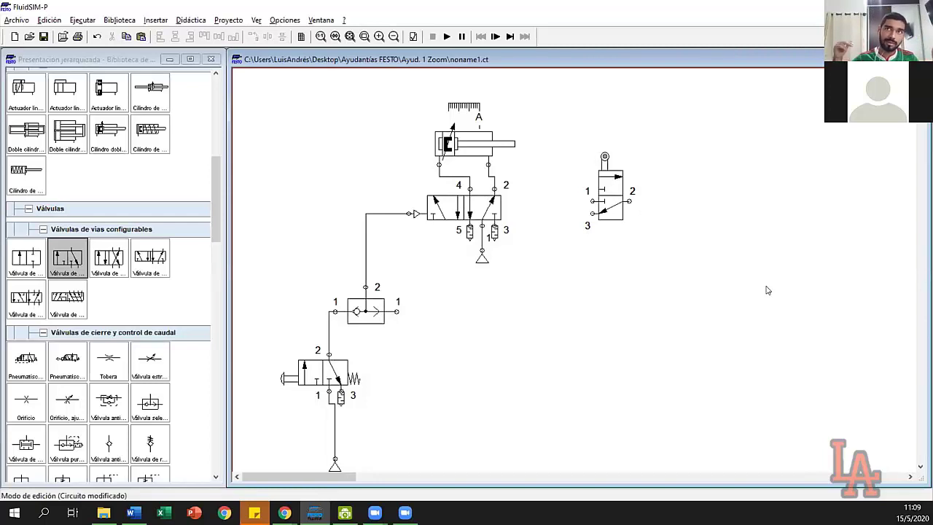
Step: Assign the mark A to the roller's mechanical connection on the loose 3/2 valve
left_click(608, 186)
left_click(651, 202)
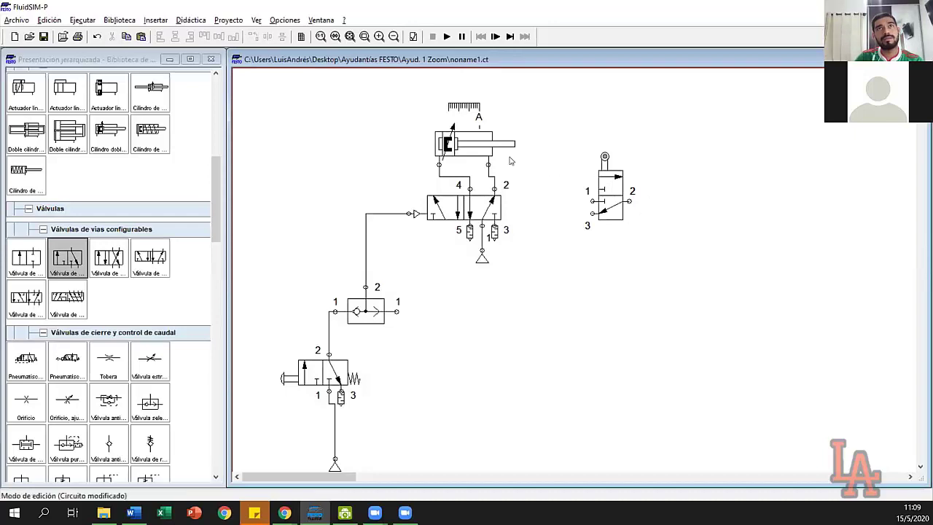
mouse_move(454, 152)
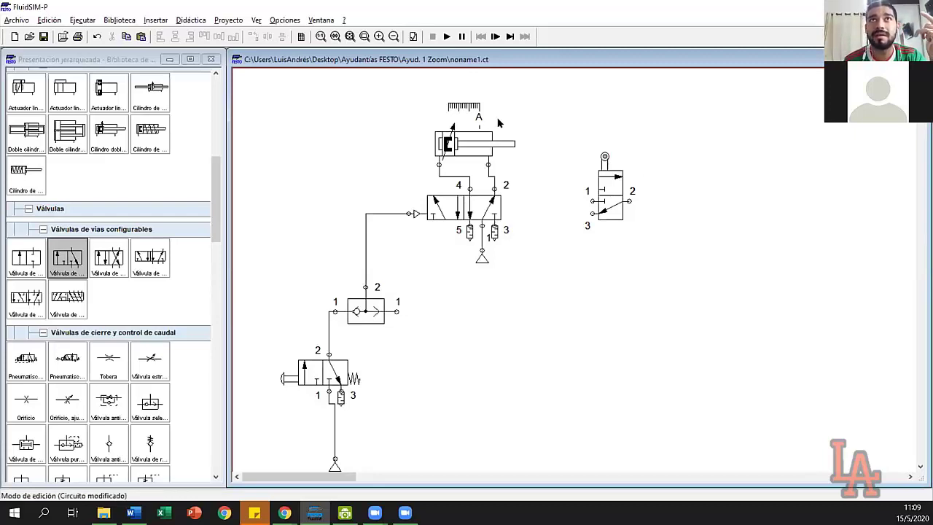
double_click(604, 156)
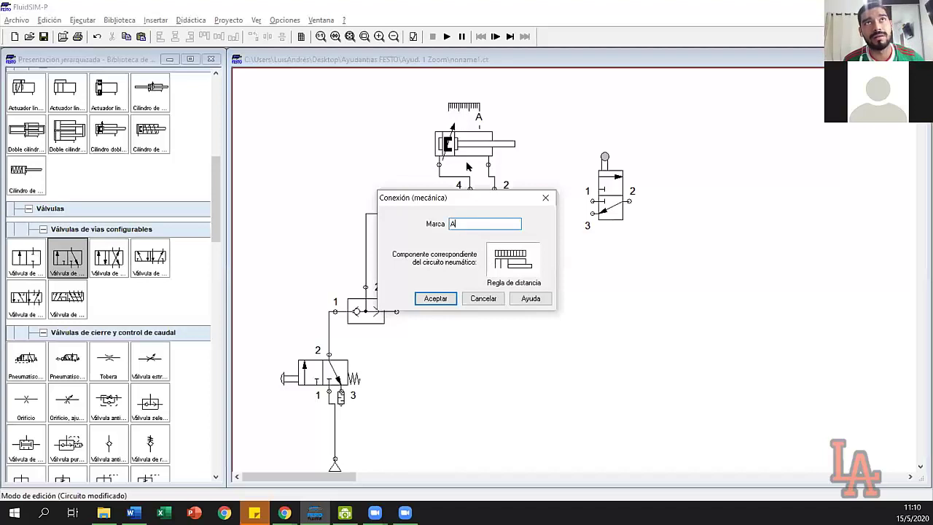
left_click(423, 296)
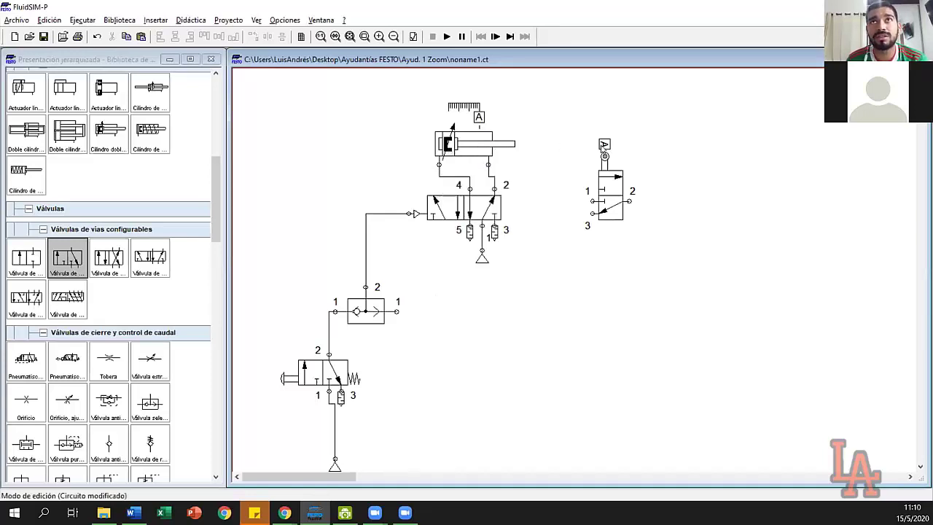
left_click(626, 204)
left_click(680, 254)
left_click_drag(556, 136, 698, 300)
left_click(698, 300)
left_click_drag(531, 108, 728, 287)
left_click(652, 202)
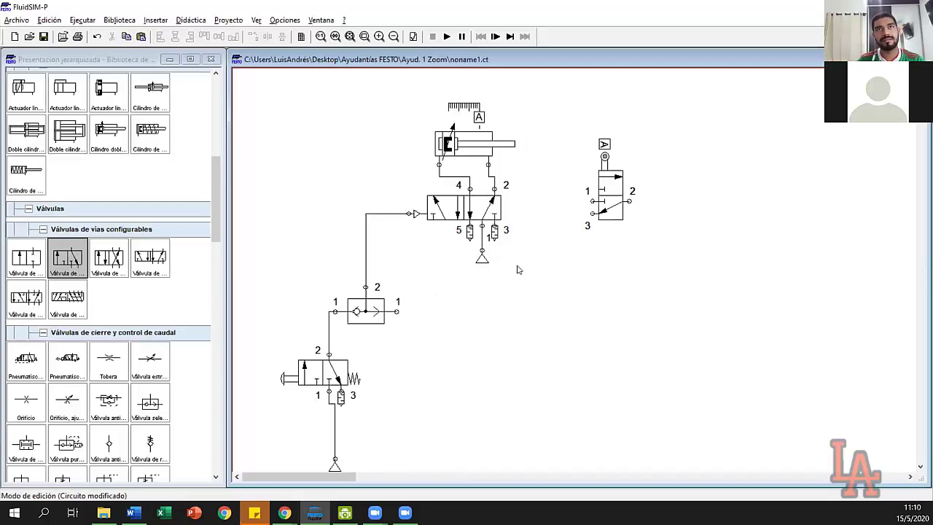
Step: Copy the 5/2 valve's compressed air source, rotate the copy, and connect it to port 1 of the roller 3/2 valve
left_click(484, 260)
key("ctrl+c")
key("ctrl+v")
left_click_drag(594, 295, 567, 211)
double_click(568, 210, "ctrl")
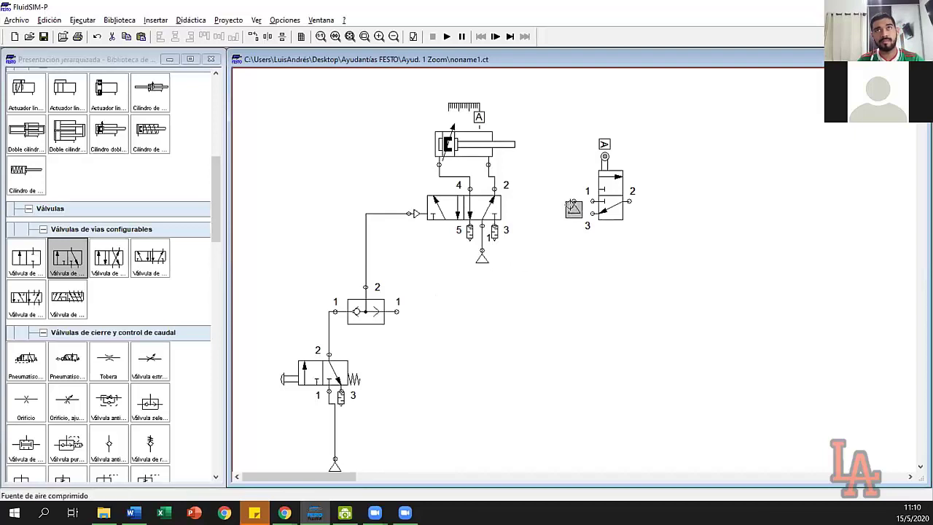
left_click_drag(574, 206, 579, 202)
left_click(593, 201)
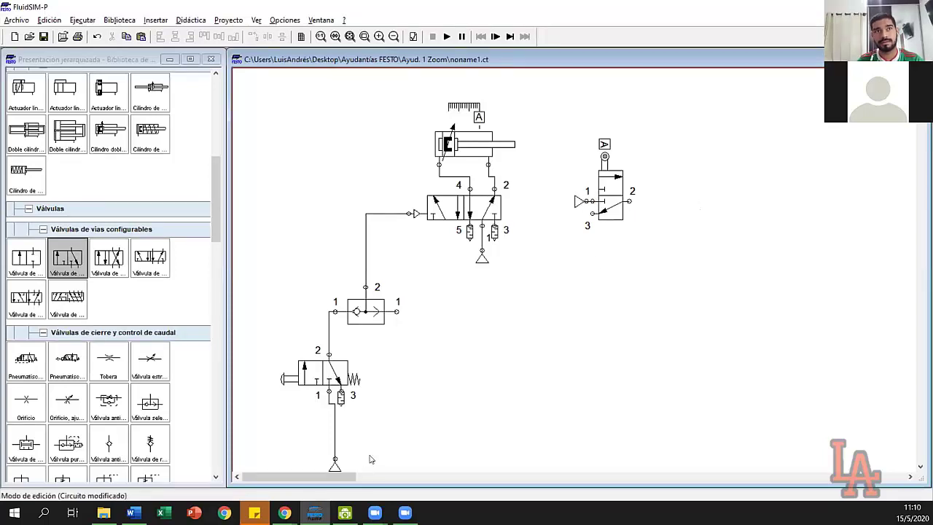
Step: Fit a silencer to exhaust port 3 of the roller 3/2 valve
double_click(592, 213)
left_click(478, 291)
left_click(467, 380)
left_click(428, 325)
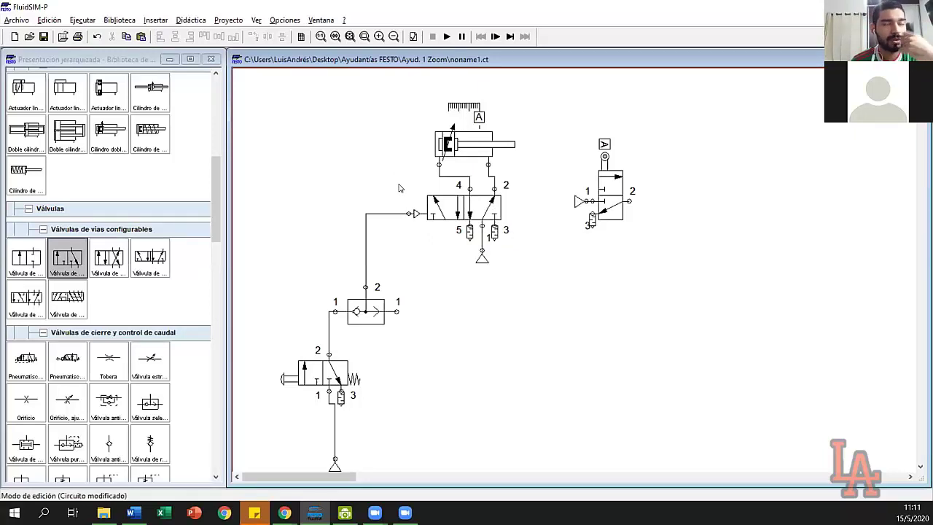
Step: Add a pneumatic right-side actuation to the 5/2 valve and connect it to port 2 of the roller 3/2 valve
double_click(451, 212)
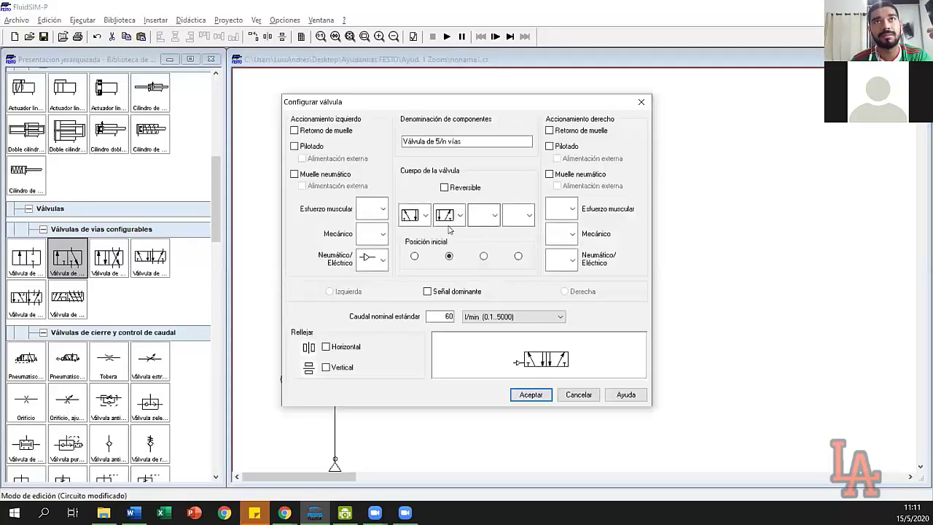
left_click(572, 260)
left_click(552, 342)
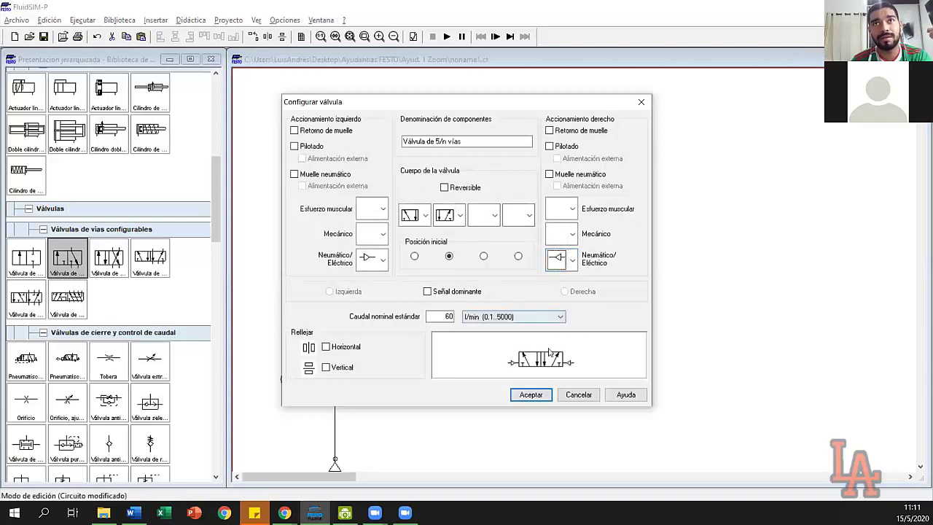
left_click(531, 394)
left_click_drag(524, 216, 630, 200)
left_click(575, 221)
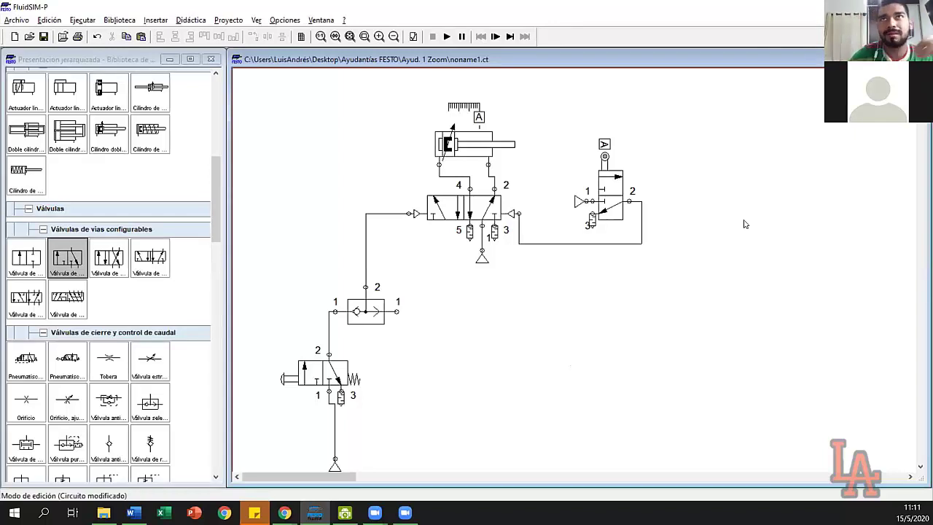
Step: Review the mechanical actuation options of the roller 3/2 valve, keeping the roller
left_click(612, 187)
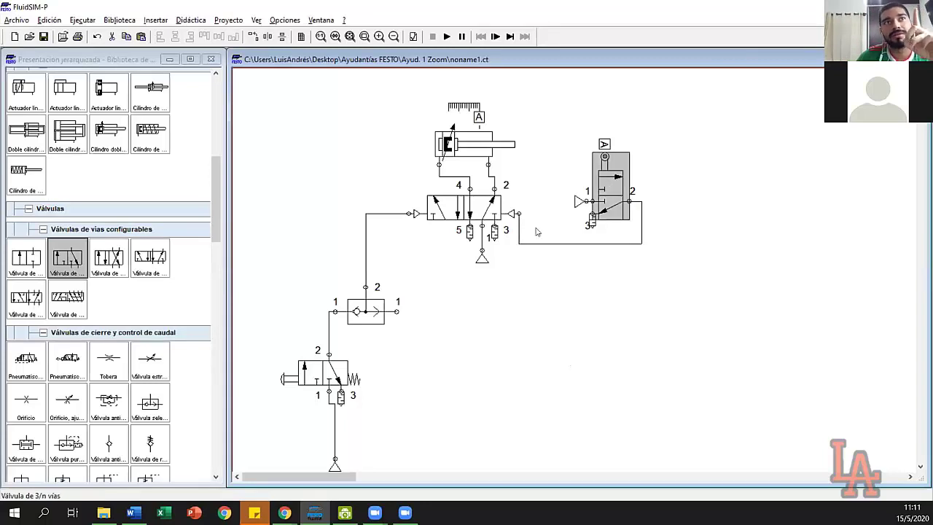
double_click(610, 184)
left_click(380, 237)
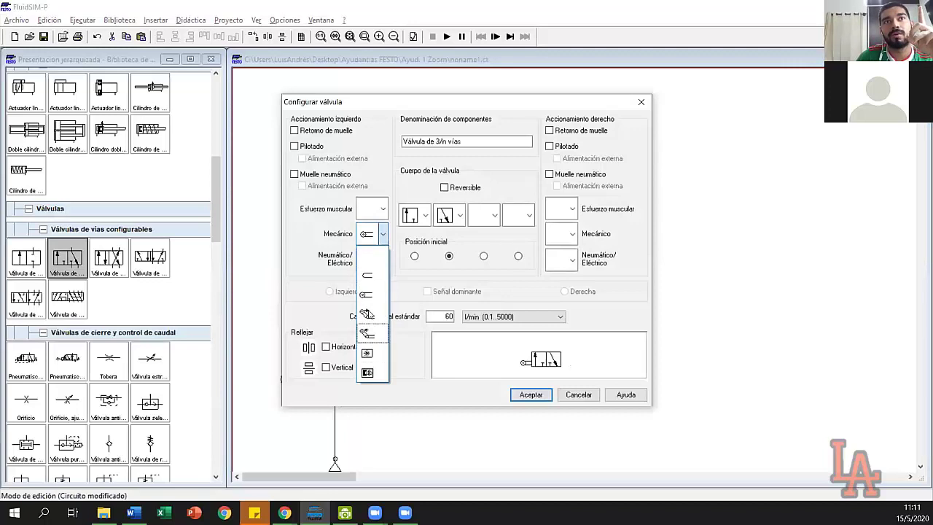
left_click(547, 394)
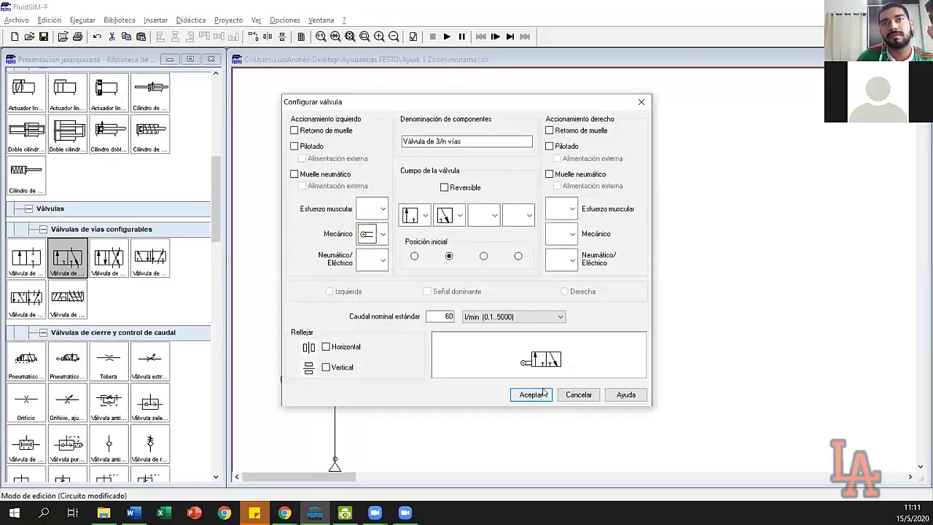
left_click(546, 394)
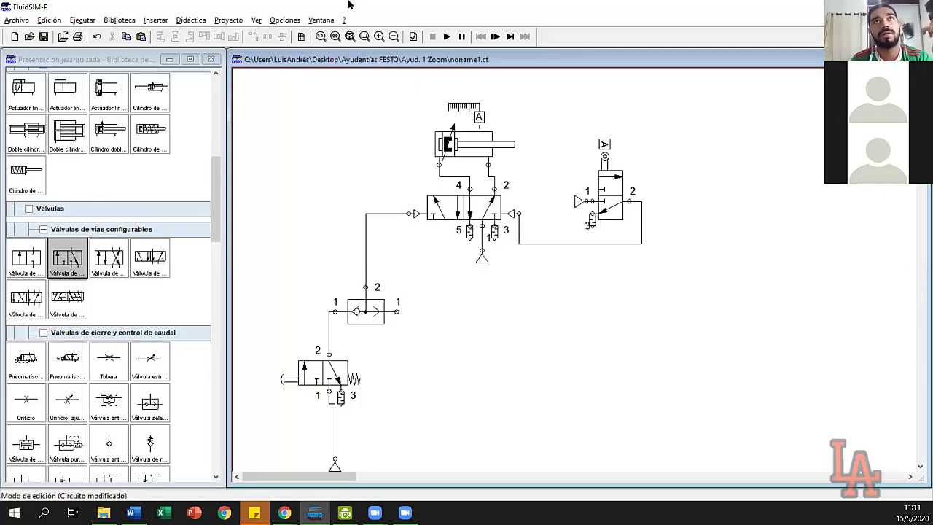
Step: Simulate the circuit despite the shuttle valve's open port, actuate the manual 3/2 valve once, and stop the simulation
left_click_drag(420, 344, 387, 270)
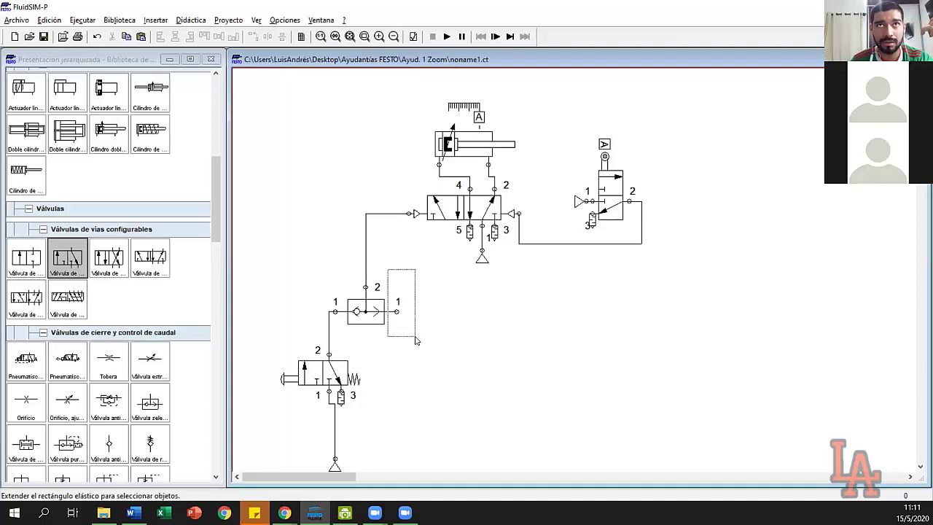
left_click(445, 36)
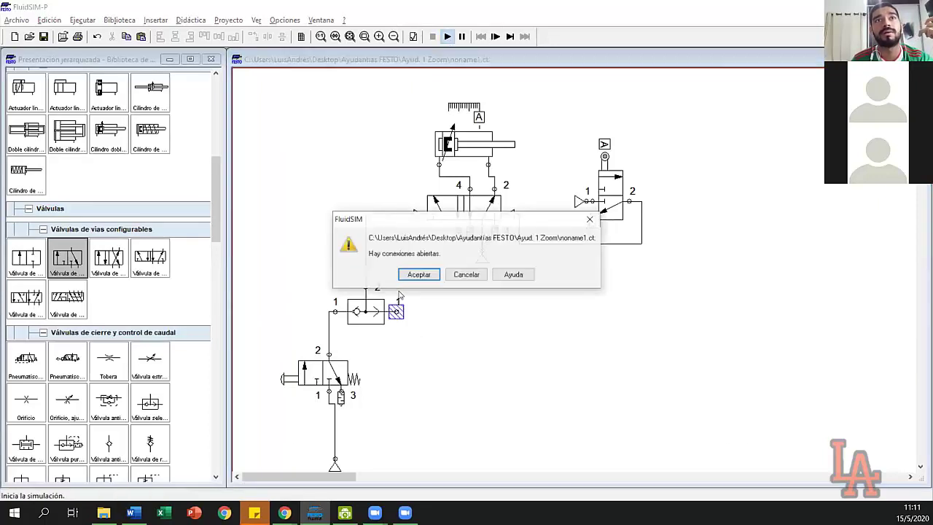
left_click(412, 276)
left_click(412, 277)
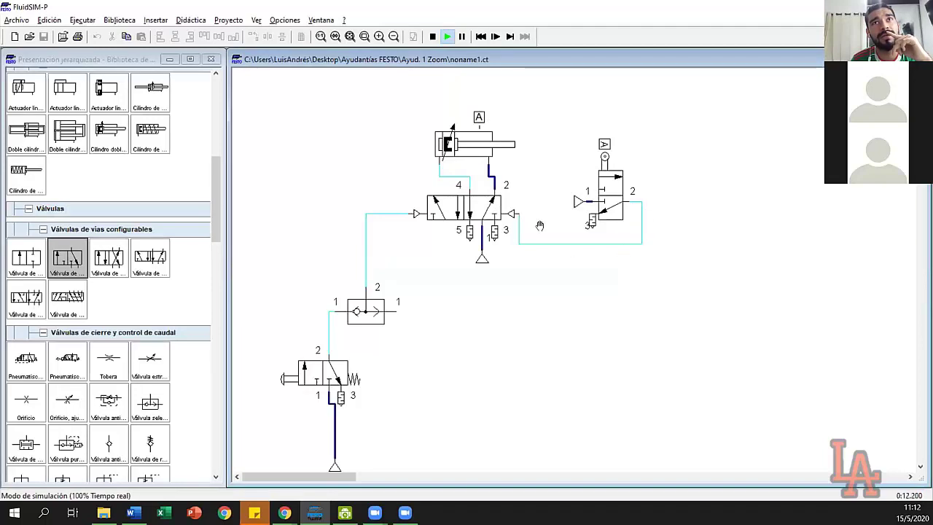
left_click(295, 376)
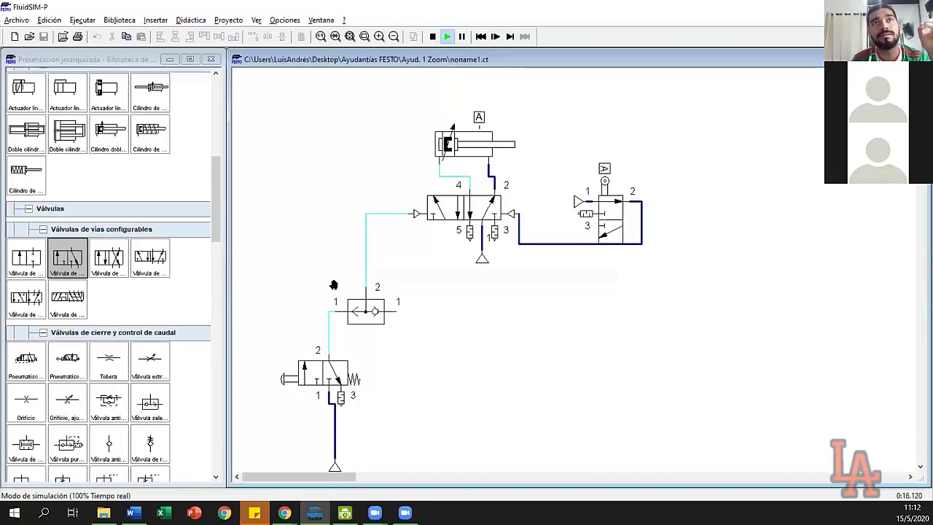
left_click(432, 35)
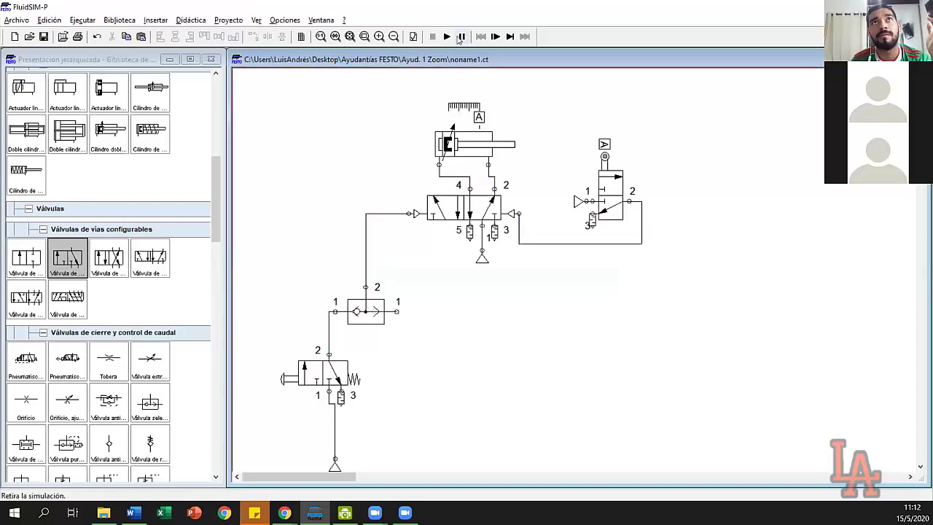
Step: Start the simulation paused, advance it in single steps while trying the manual 3/2 valve, and reset it to repeat the first step
left_click(462, 36)
left_click(427, 274)
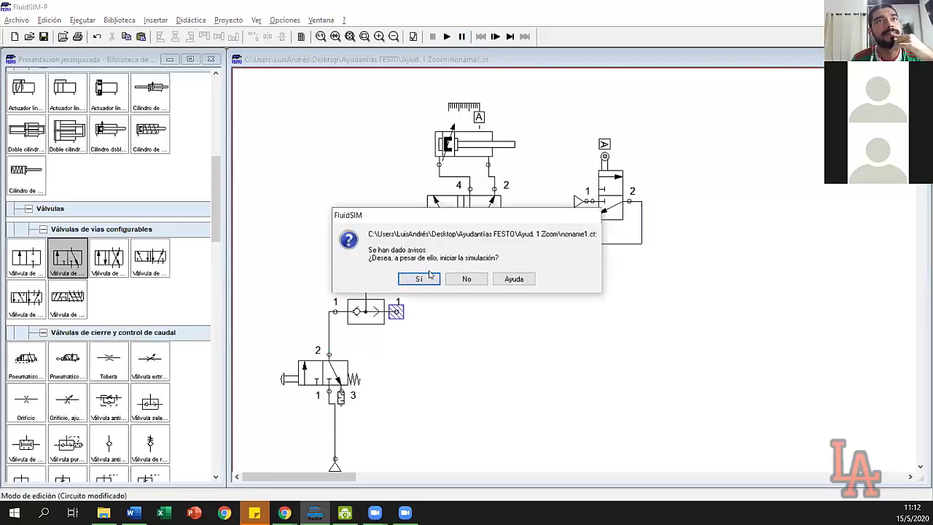
left_click(435, 278)
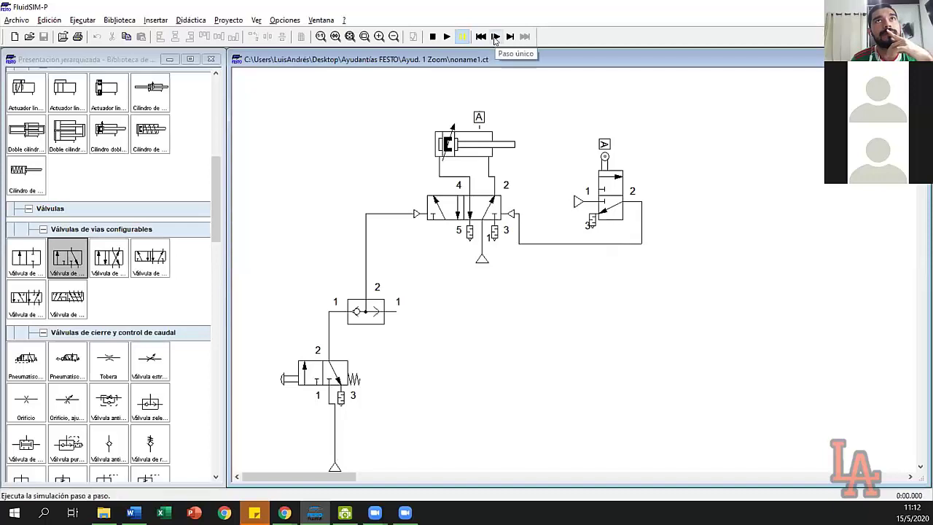
left_click(495, 37)
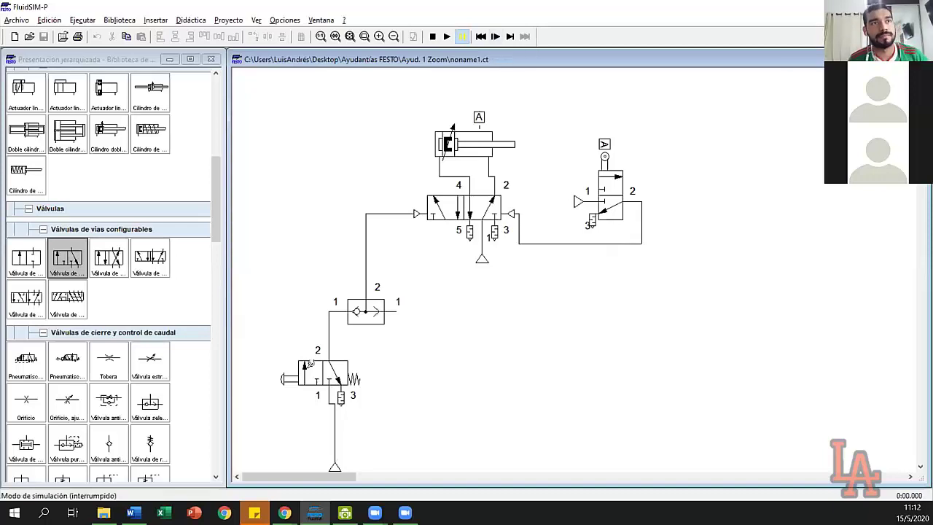
left_click(494, 36)
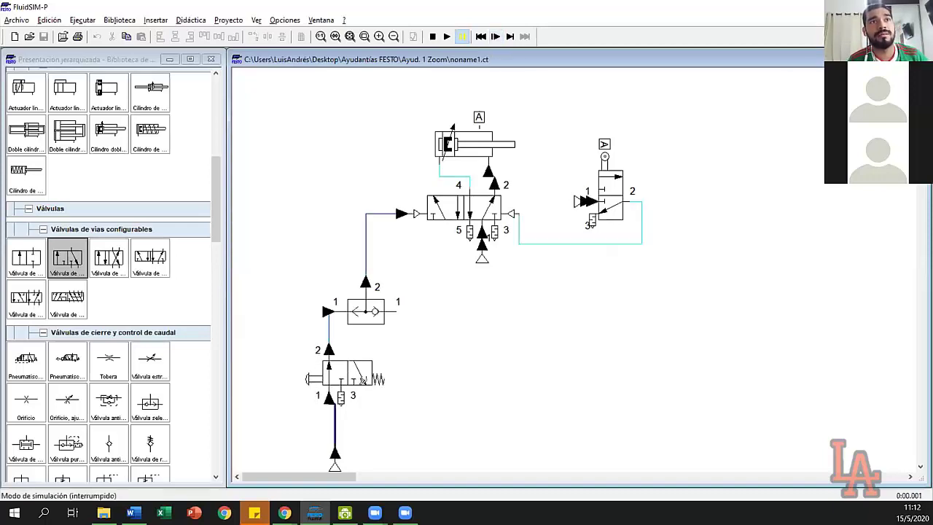
left_click(484, 36)
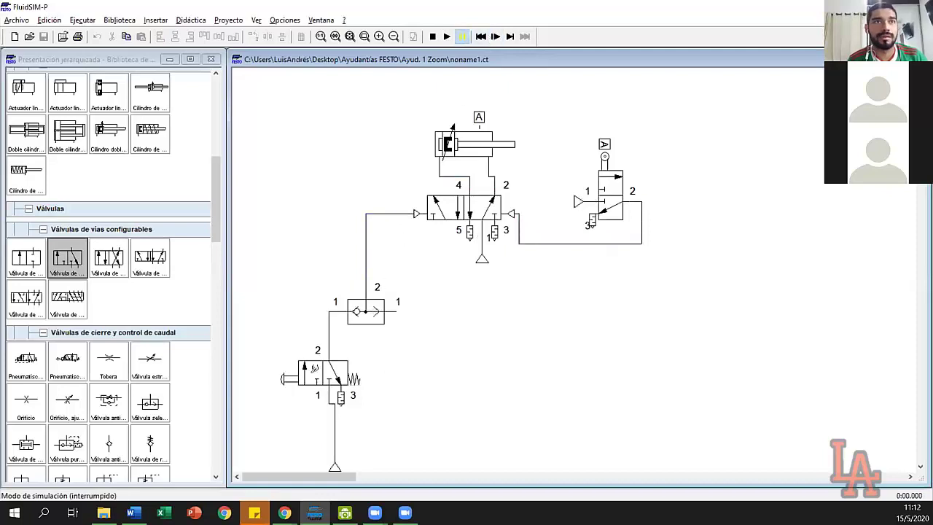
left_click(314, 367)
left_click(496, 36)
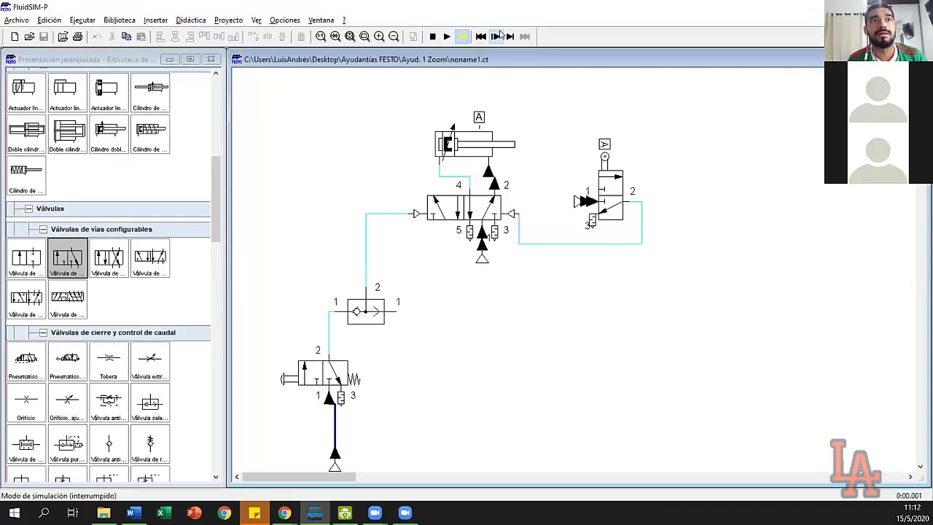
Step: Restart and pause the simulation, actuate the manual 3/2 valve, and step through the 5/2 valve's switching and the cylinder's extension
left_click(432, 36)
left_click(447, 37)
left_click(437, 275)
key("Return")
left_click(463, 37)
left_click(289, 377)
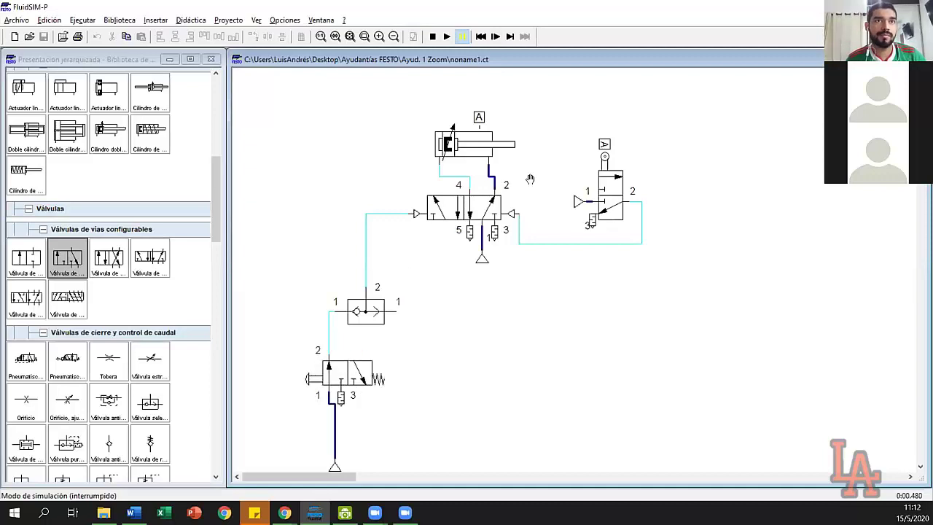
left_click(496, 37)
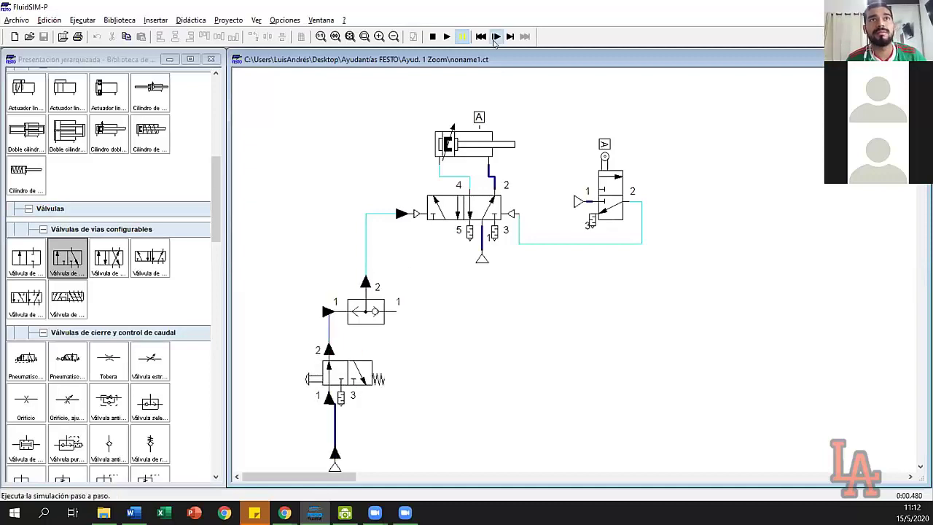
left_click(496, 36)
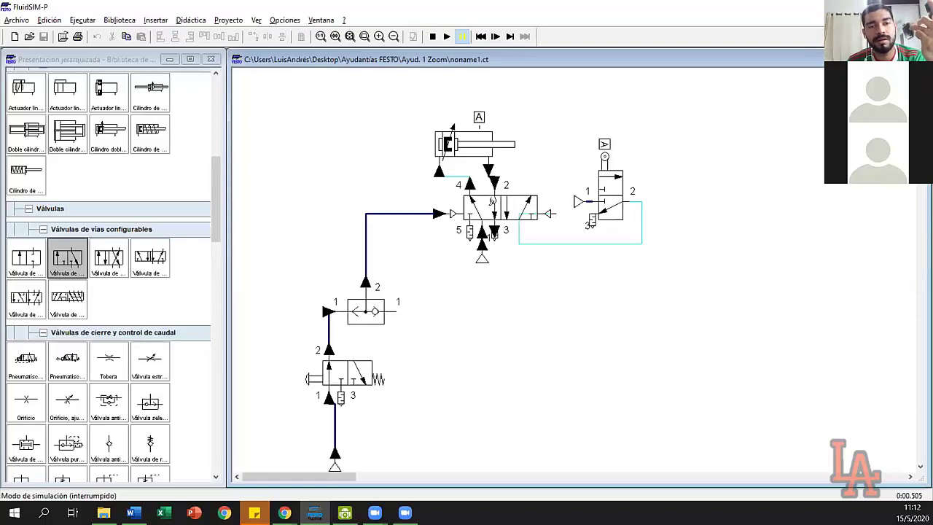
left_click(495, 37)
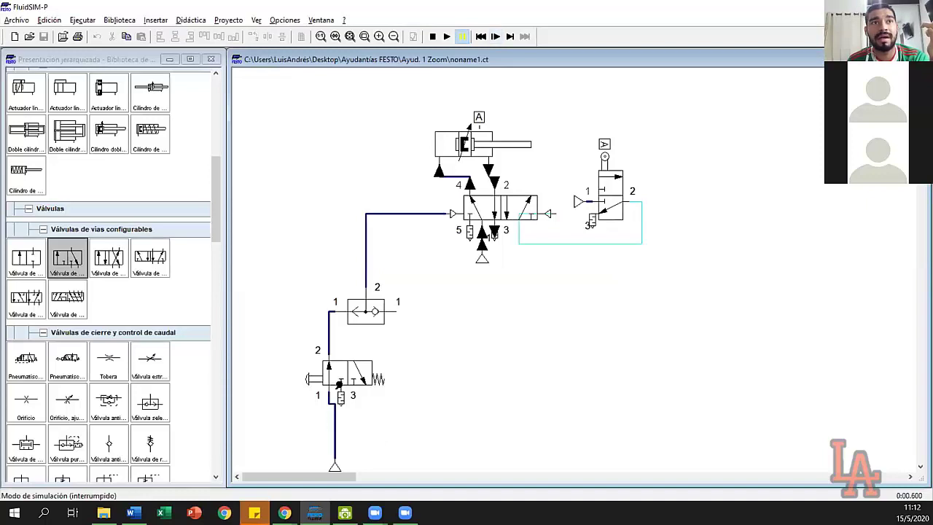
Step: Release the manual 3/2 valve, step through the roller valve's actuation and the cylinder's return, and stop the simulation
left_click(320, 370)
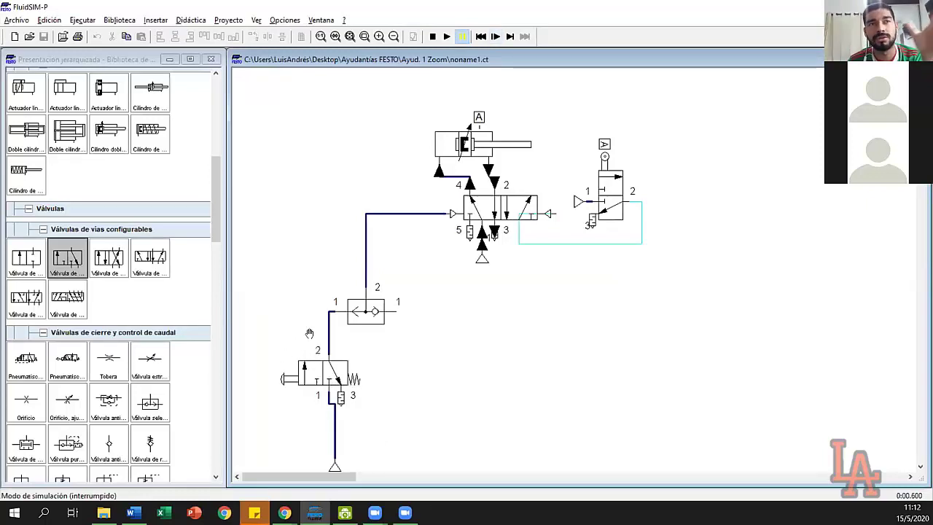
left_click(493, 38)
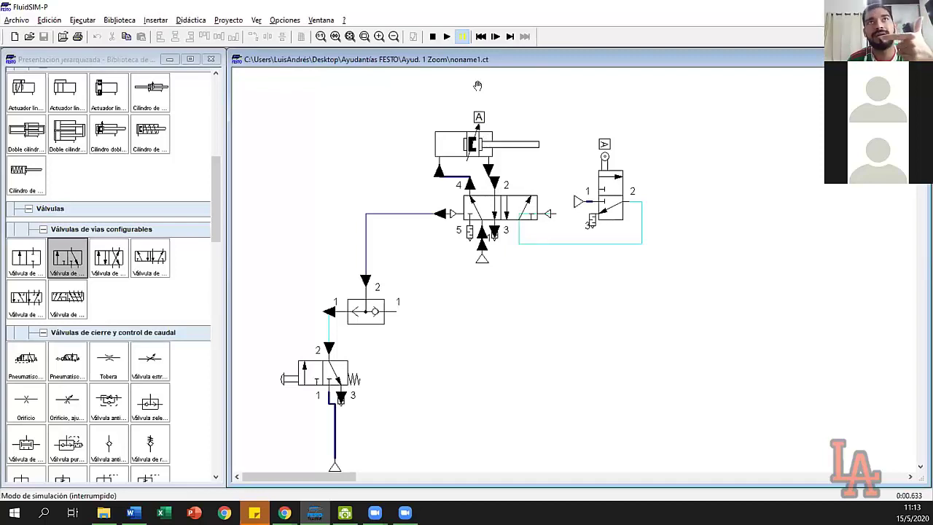
left_click(495, 40)
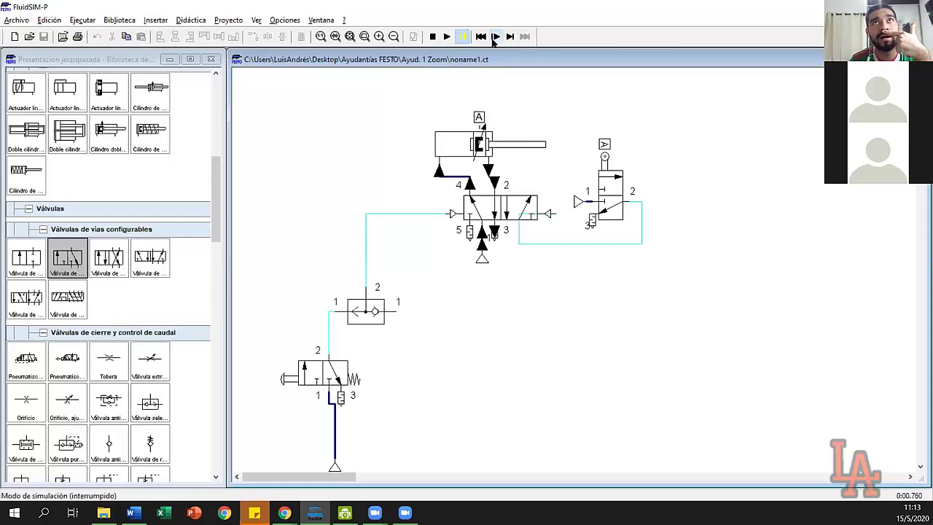
left_click(495, 37)
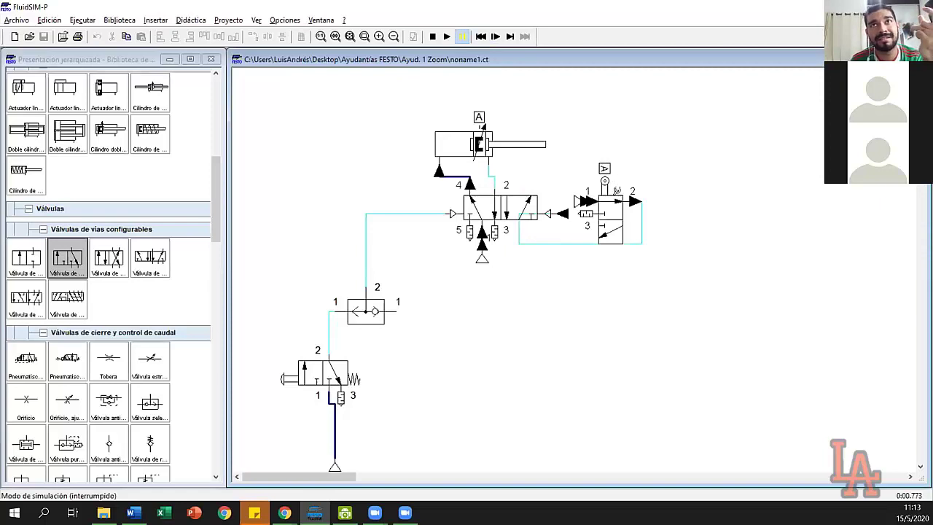
left_click(498, 37)
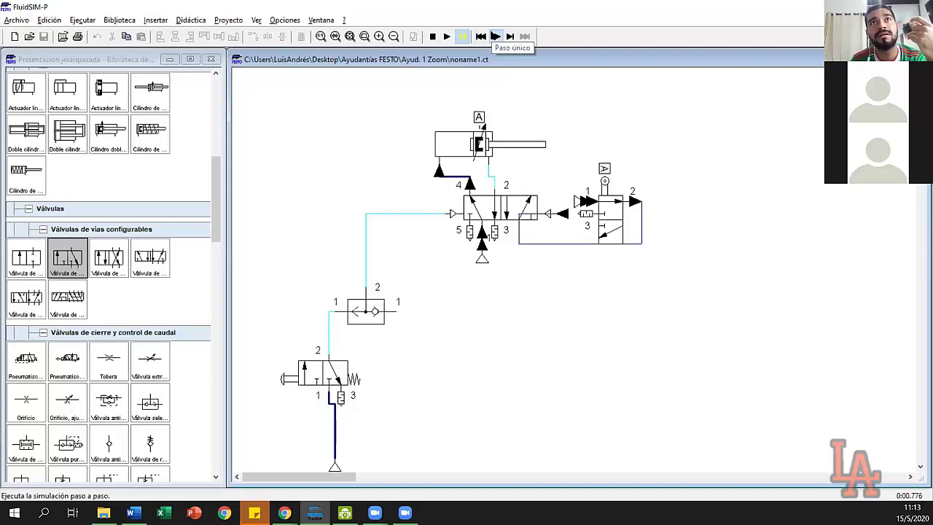
left_click(494, 37)
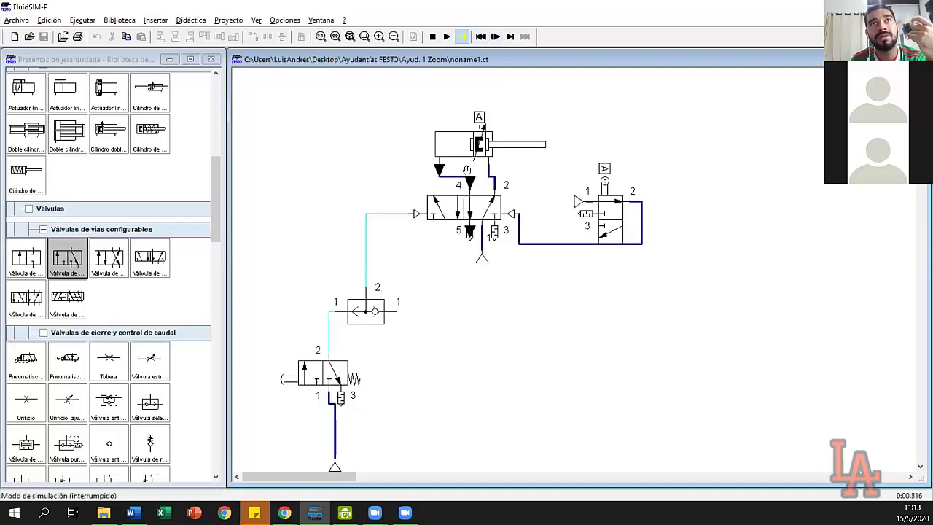
left_click(497, 40)
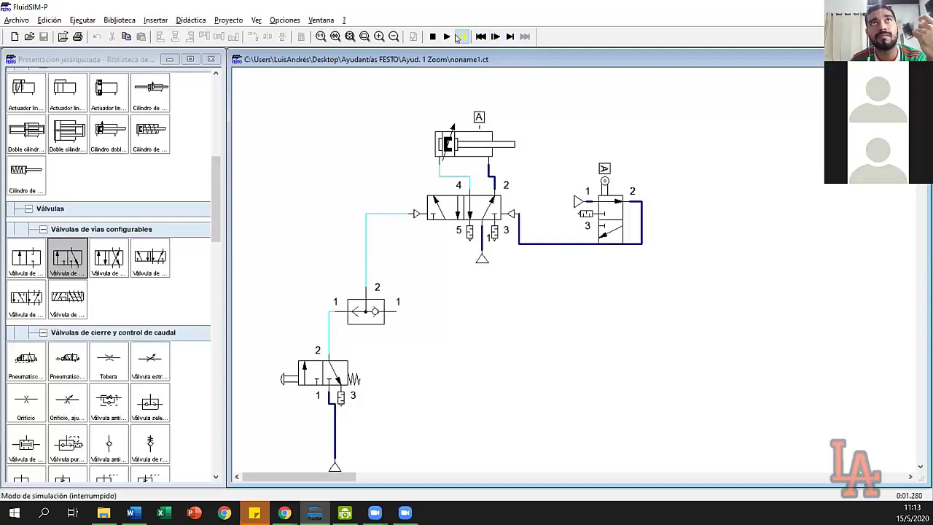
left_click(432, 37)
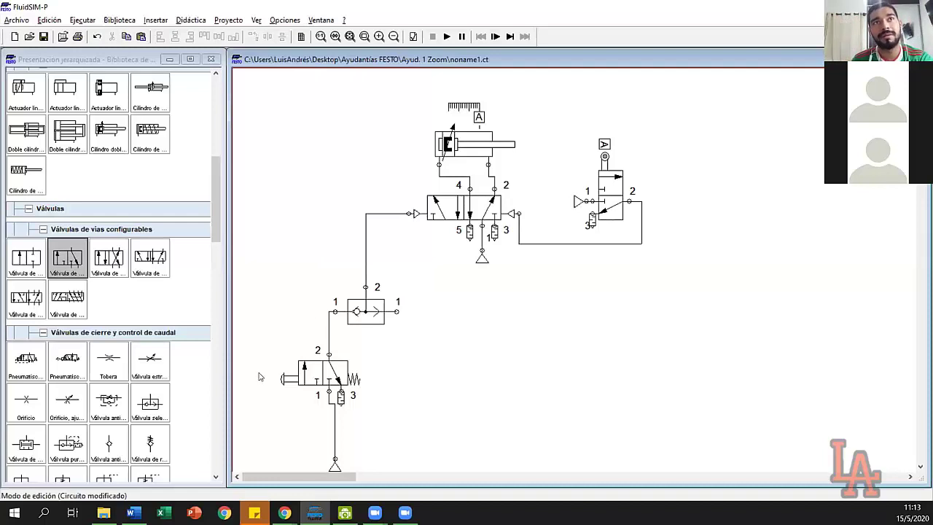
left_click_drag(295, 272, 419, 341)
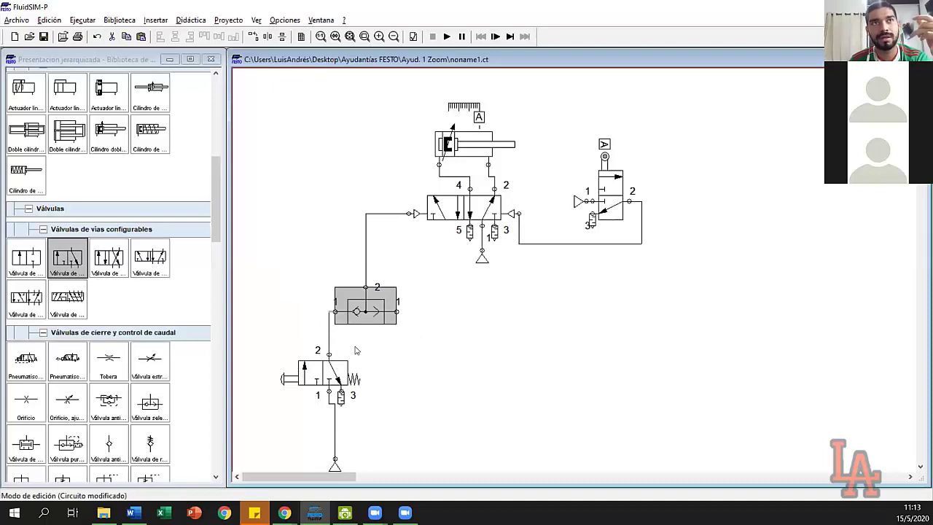
left_click_drag(247, 336, 386, 456)
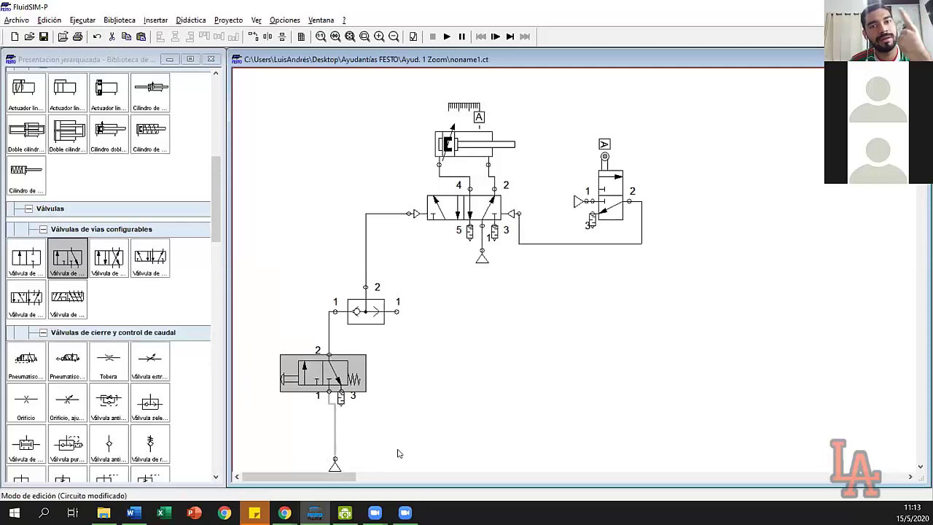
left_click(386, 403)
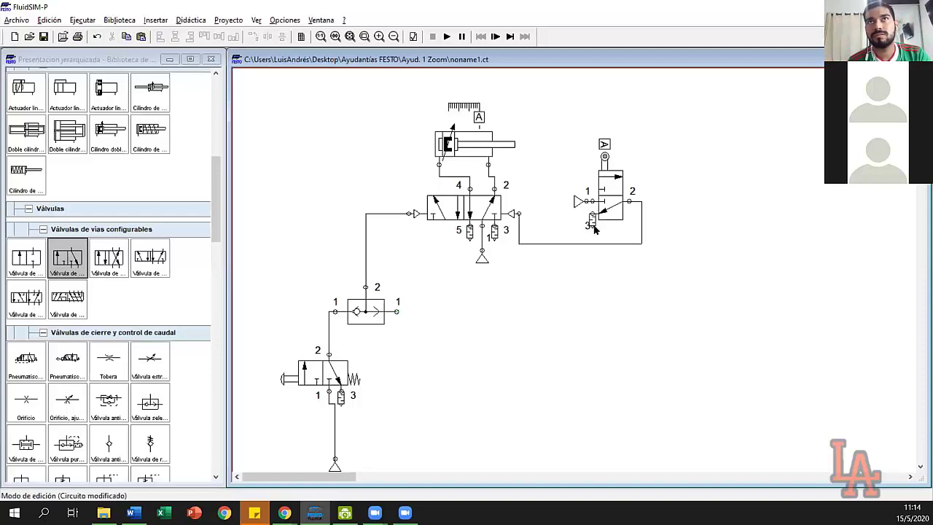
Step: Move the roller 3/2 valve with its air source and silencer farther right, and place a copy of them between it and the 5/2 valve
left_click_drag(543, 126, 644, 233)
left_click_drag(613, 187, 698, 187)
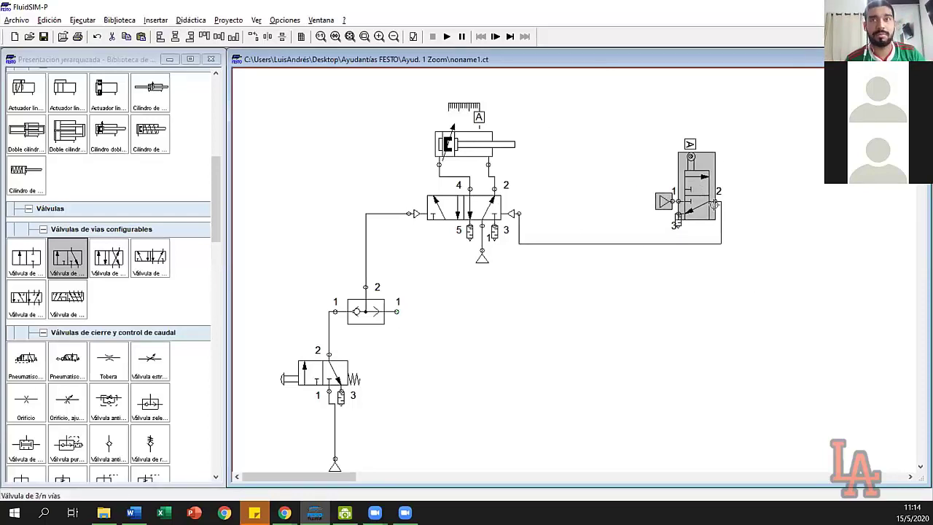
key("ctrl+c")
key("ctrl+v")
left_click_drag(614, 304, 590, 188)
left_click(745, 146)
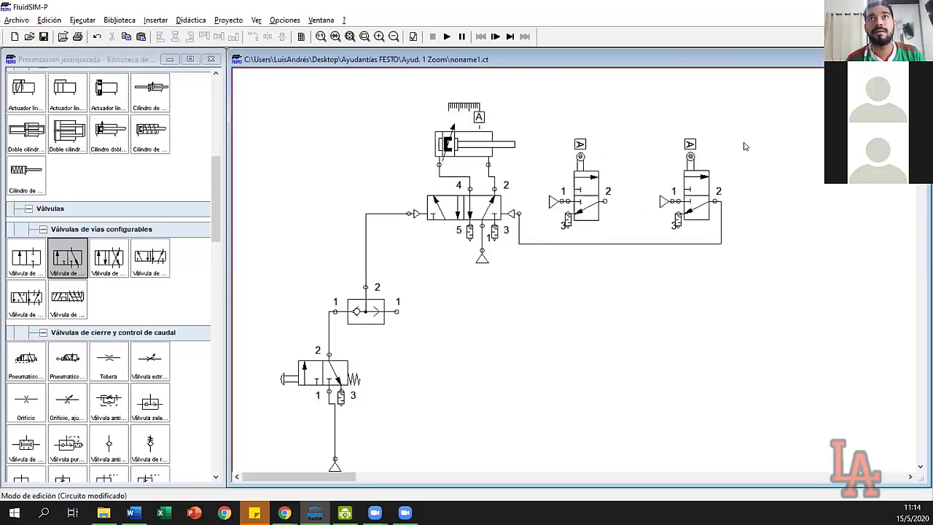
double_click(580, 156)
left_click(545, 197)
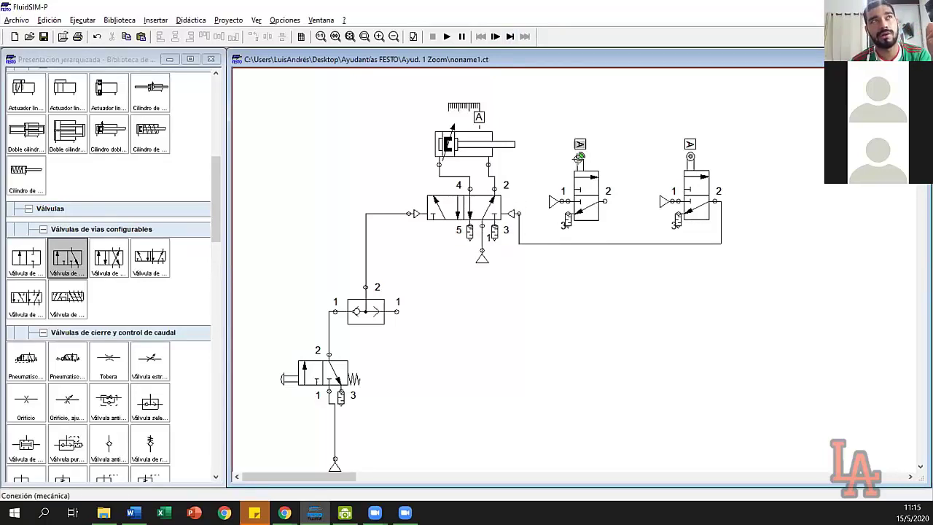
left_click(584, 176)
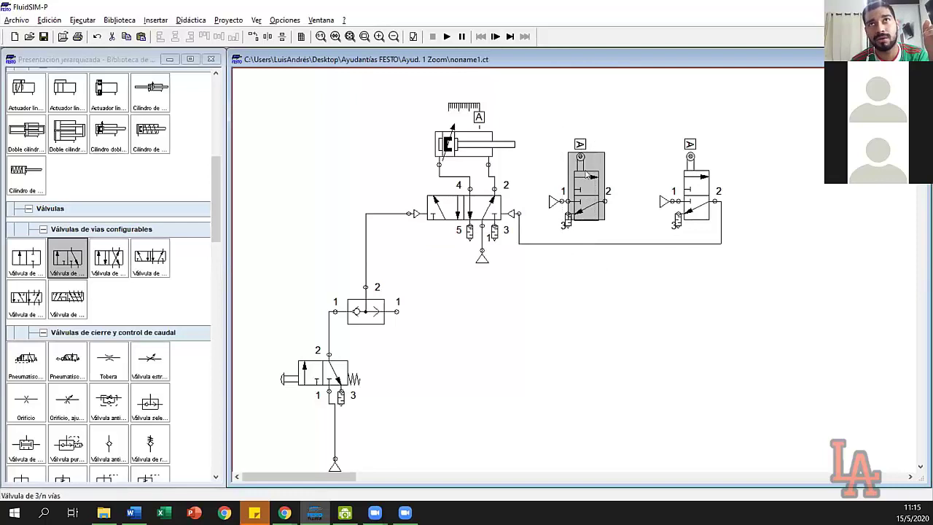
left_click(590, 129)
Step: Add actuation label B to the cylinder with its start and end positions at 0 mm
double_click(459, 143)
left_click(388, 203)
type("B")
left_click(423, 202)
left_click(474, 202)
type("0")
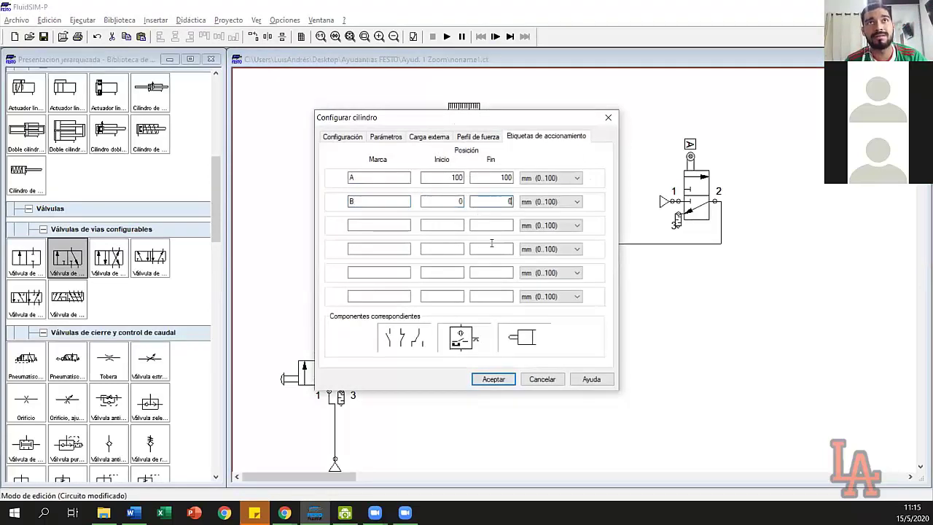
left_click(493, 380)
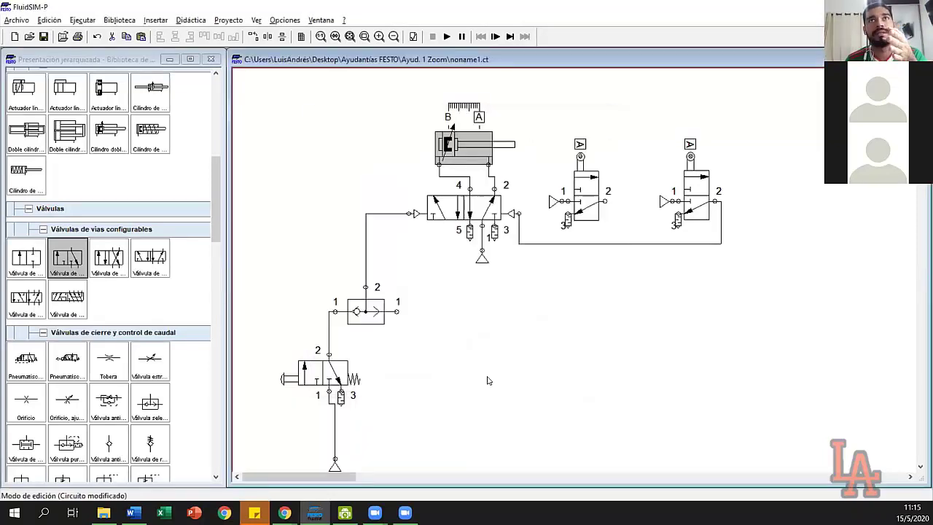
Step: Assign label B to the roller connection of the copied 3/2 valve
double_click(579, 156)
type("B")
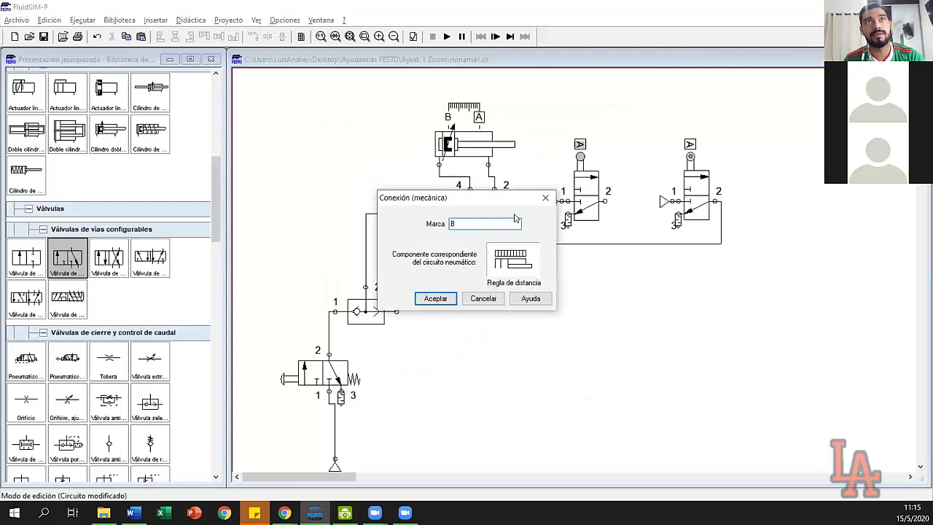
left_click(428, 299)
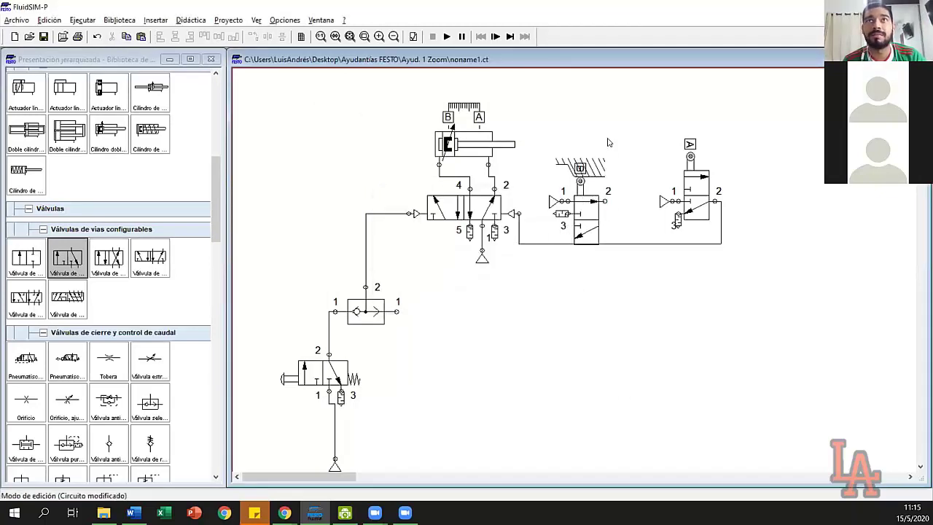
mouse_move(474, 136)
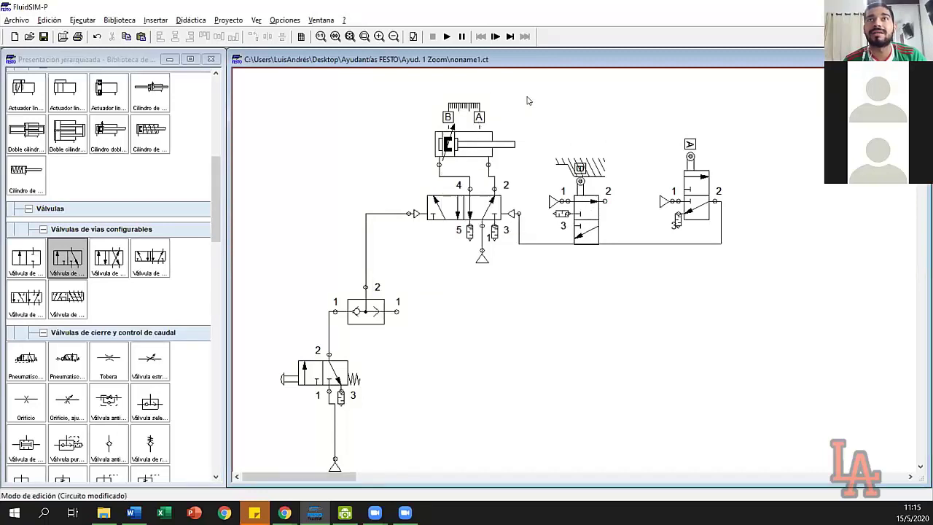
Step: Move the copied roller 3/2 valve B up together with its air source and silencer
left_click(592, 219)
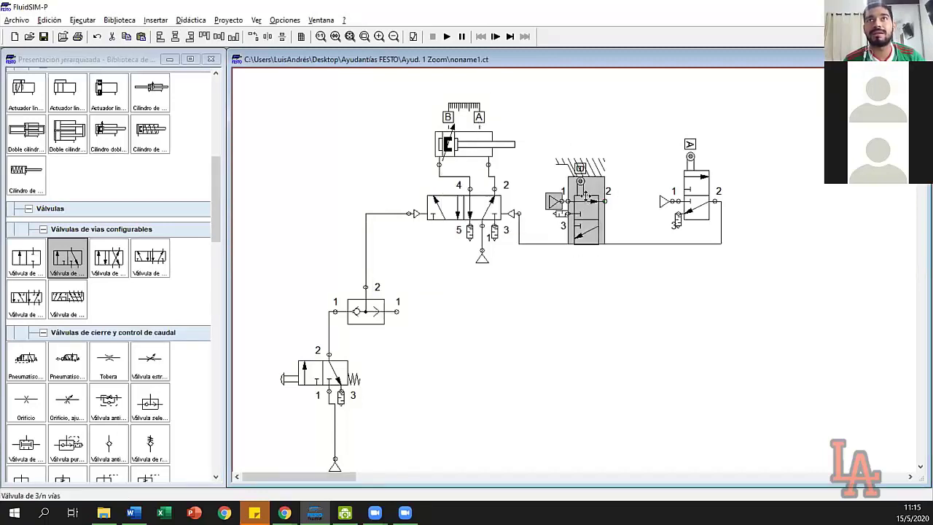
left_click_drag(596, 195, 596, 170)
left_click(625, 125)
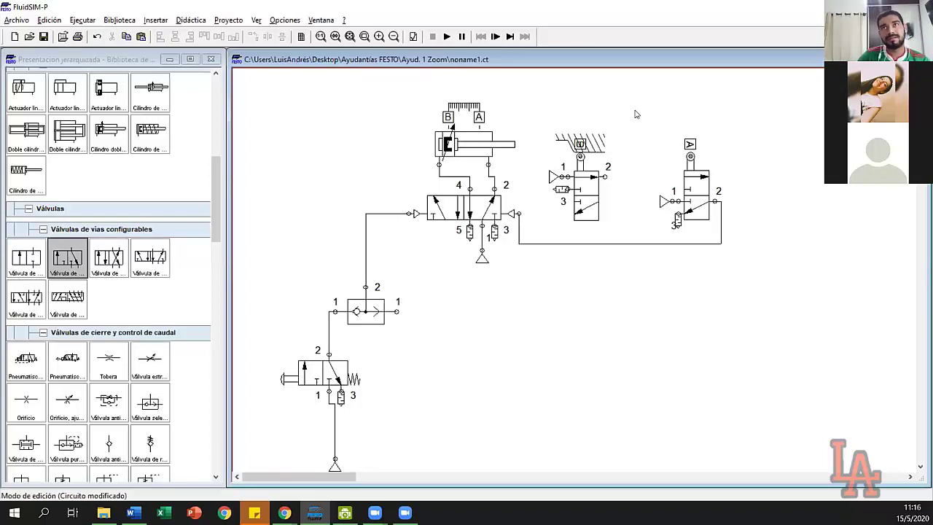
Step: Add a spring return to the right-hand actuation of both roller 3/2 valves, A and B
double_click(701, 186)
left_click(577, 131)
left_click(523, 396)
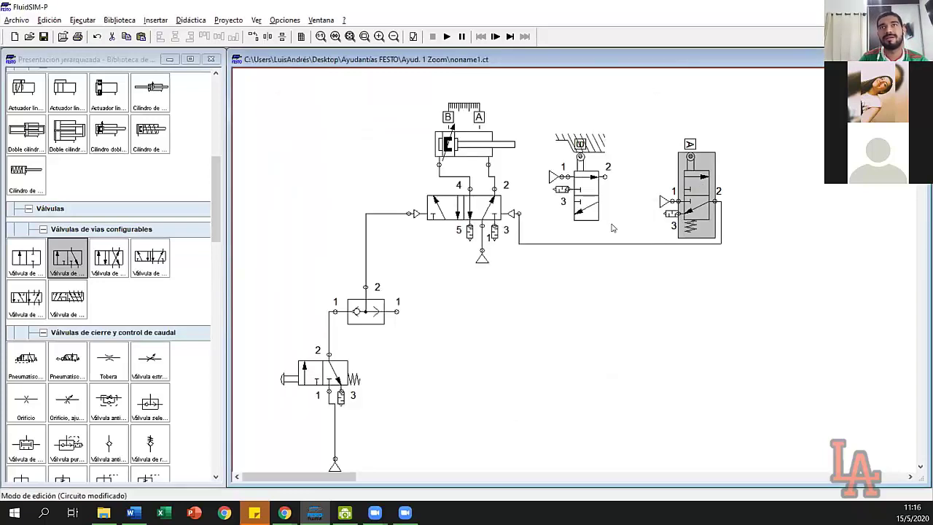
left_click(587, 198)
double_click(600, 159)
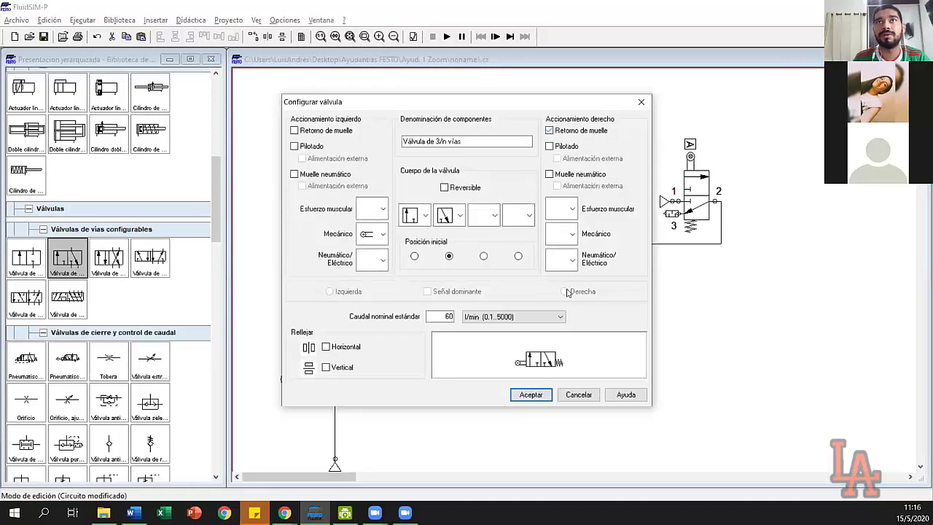
left_click(531, 396)
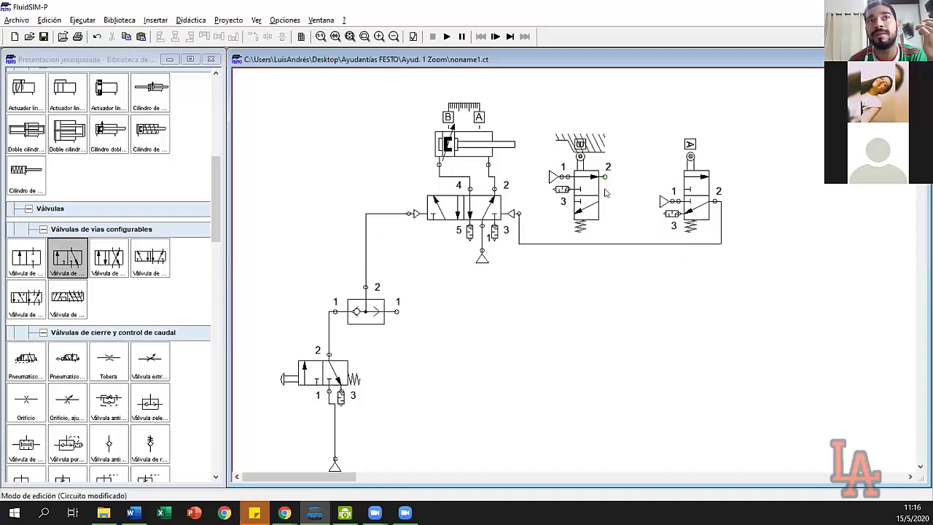
Step: Connect the shuttle valve's free input 1 to port 2 of roller valve B, and test the circuit in a simulation run
left_click_drag(535, 117, 608, 244)
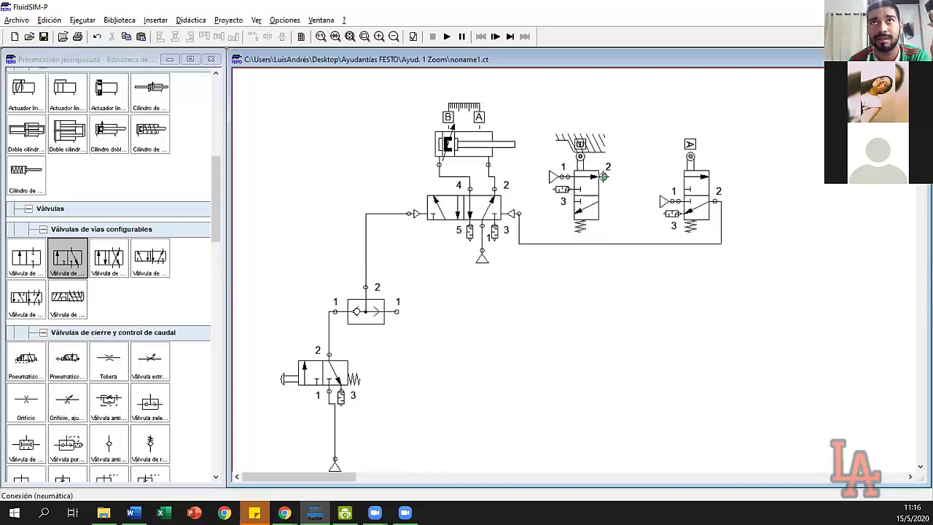
left_click_drag(396, 311, 604, 177)
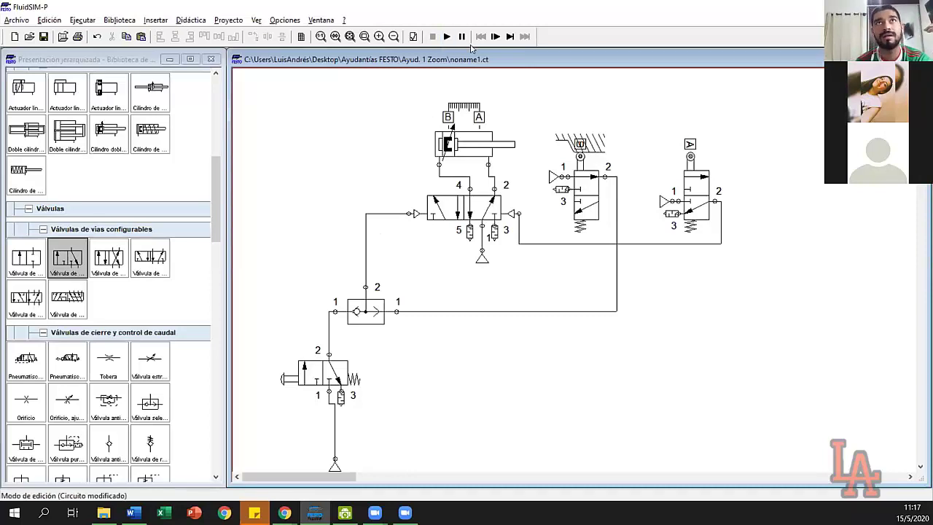
left_click(447, 36)
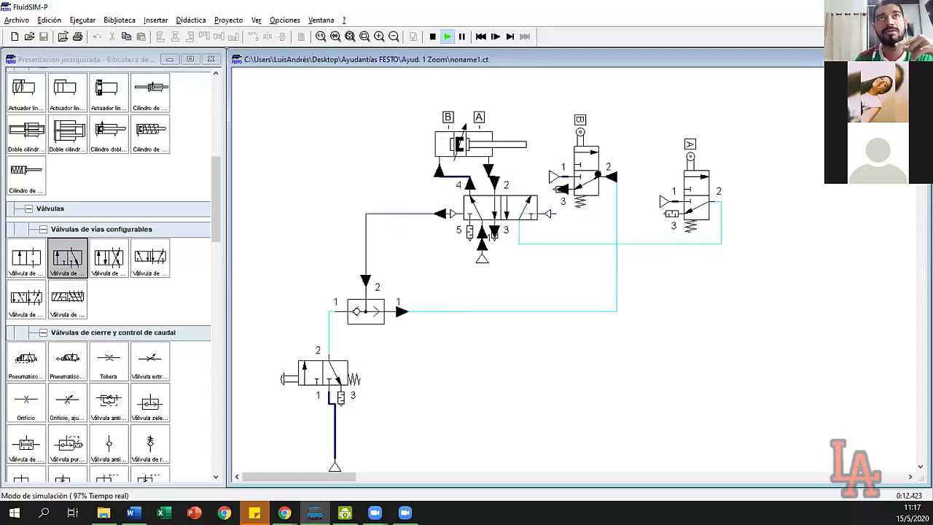
left_click(433, 36)
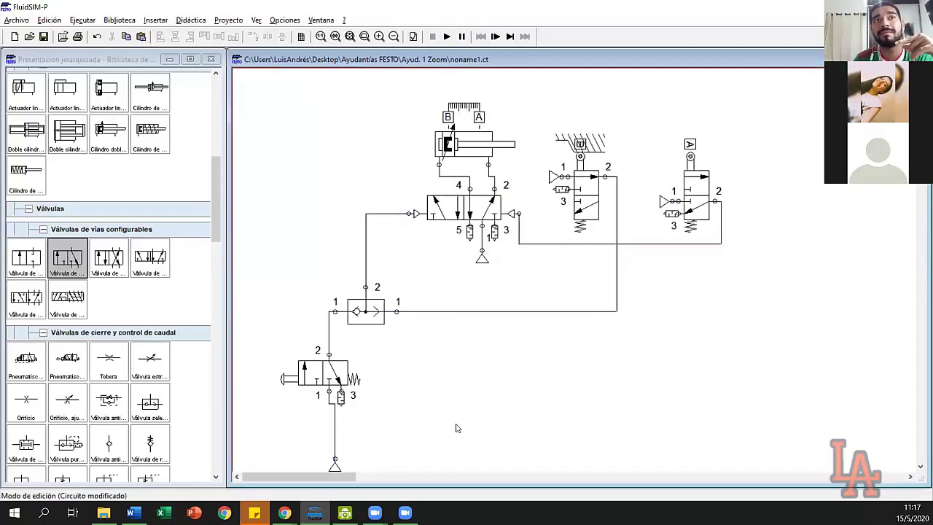
left_click_drag(258, 338, 405, 444)
left_click(419, 435)
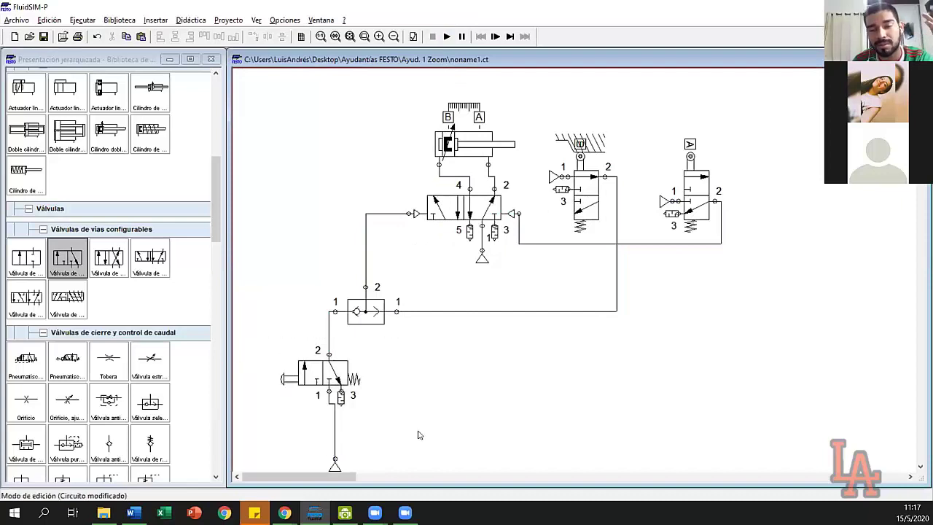
left_click_drag(274, 340, 370, 440)
left_click(462, 88)
left_click(341, 464)
Step: Run the simulation again to examine how roller valve B drives the shuttle valve and the cylinder
left_click(446, 36)
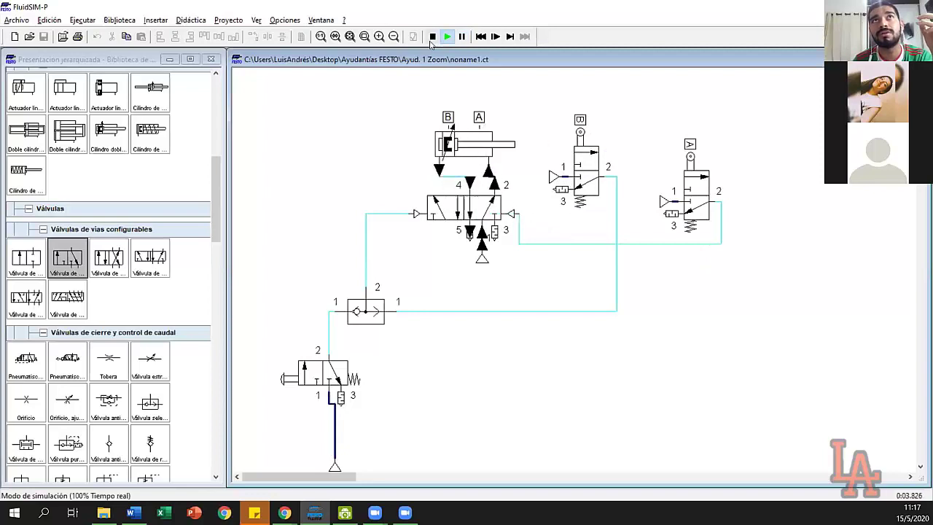
left_click(604, 153)
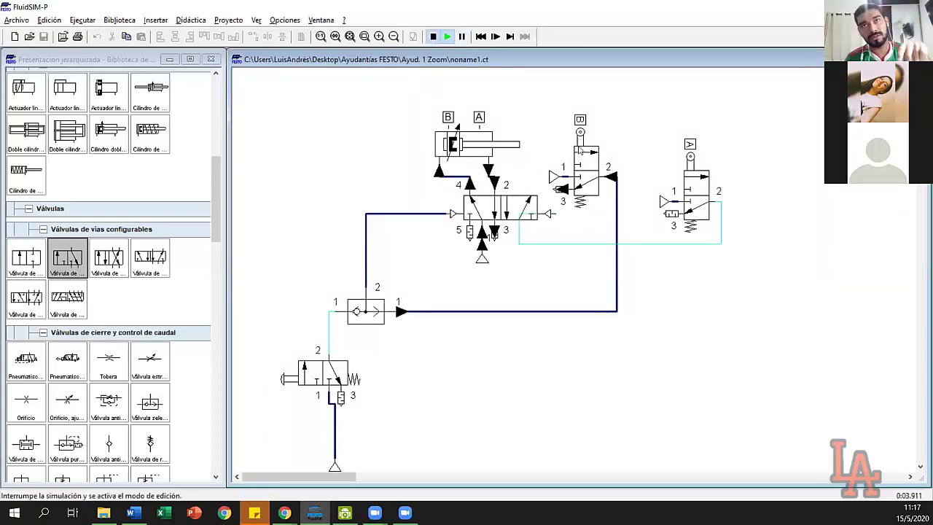
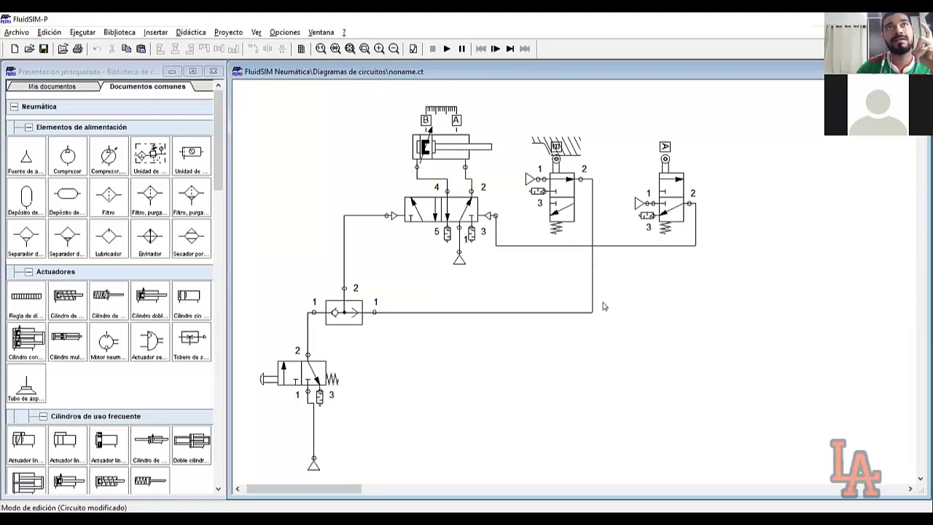
Step: Change the left mechanical actuation of 3/2 valve B to the second idle-return roller lever option
left_click(561, 207)
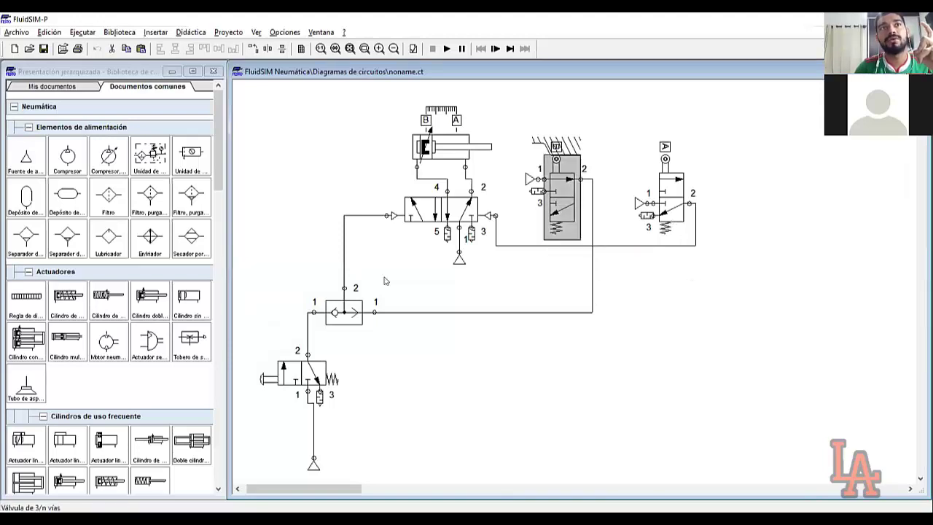
key("alt+Return")
left_click(383, 246)
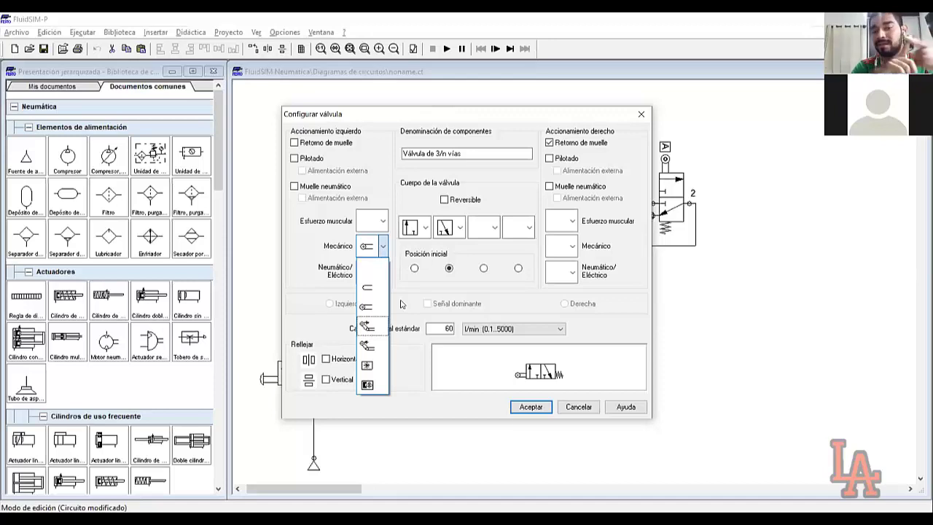
left_click(393, 121)
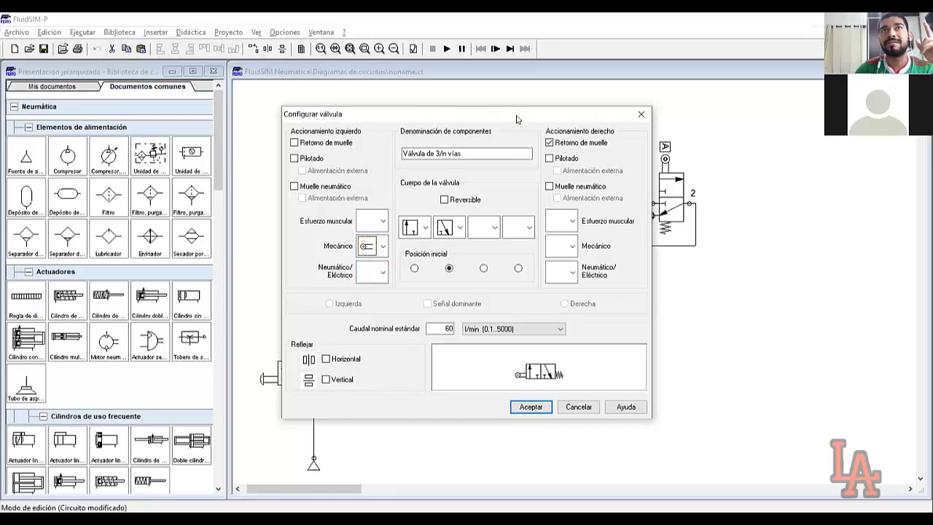
left_click_drag(516, 118, 780, 131)
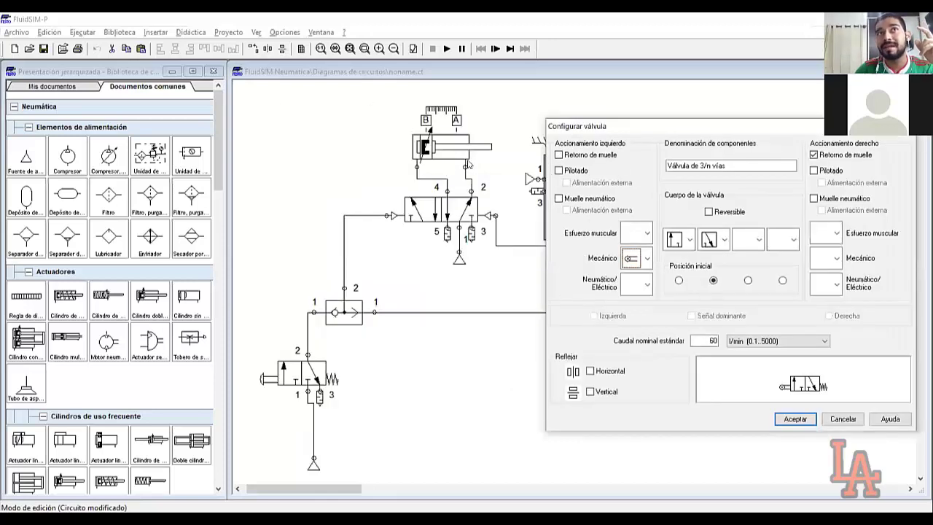
left_click(646, 258)
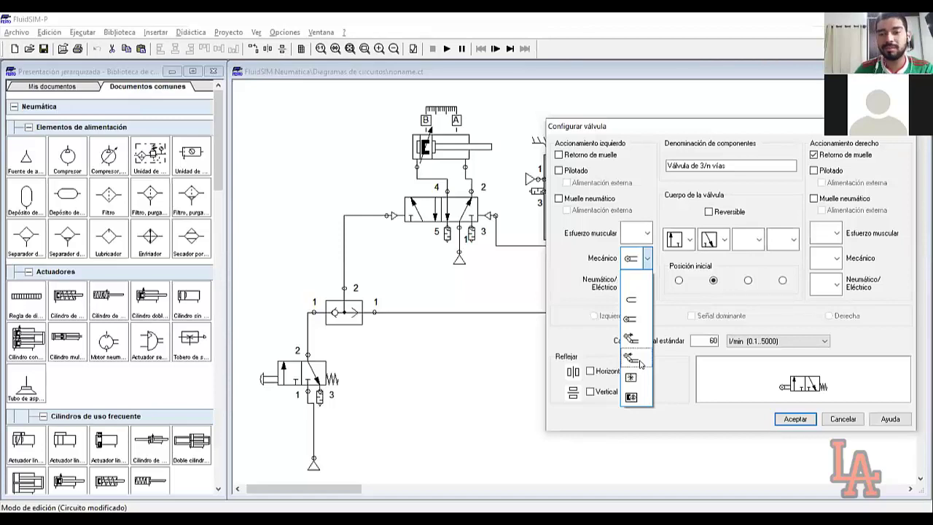
left_click(640, 363)
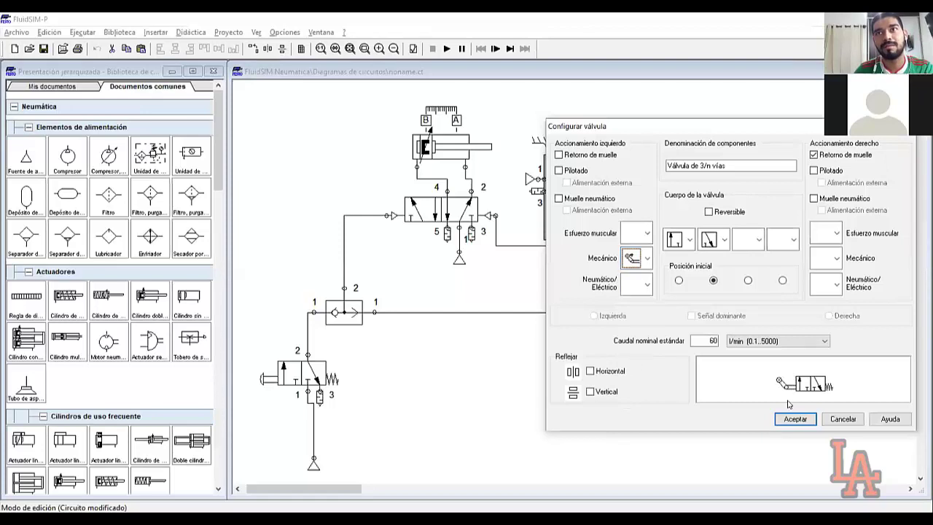
left_click(792, 419)
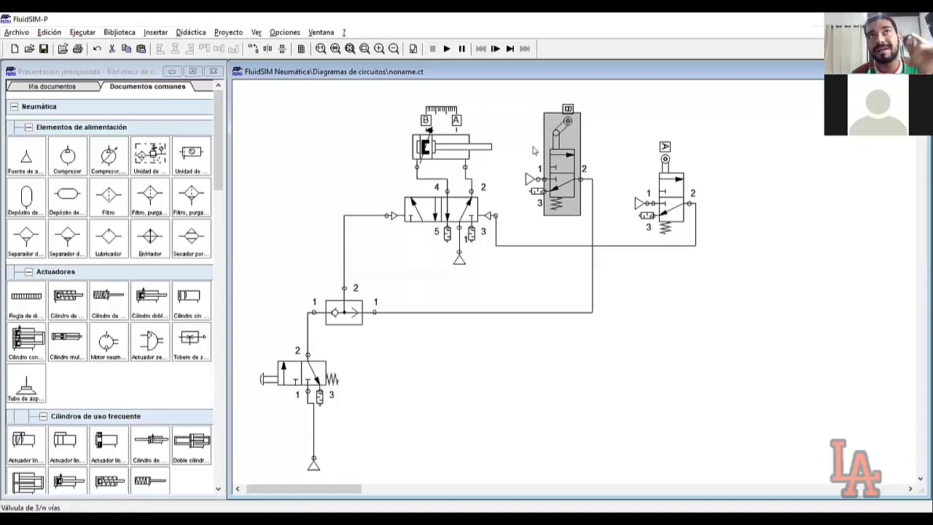
left_click(501, 349)
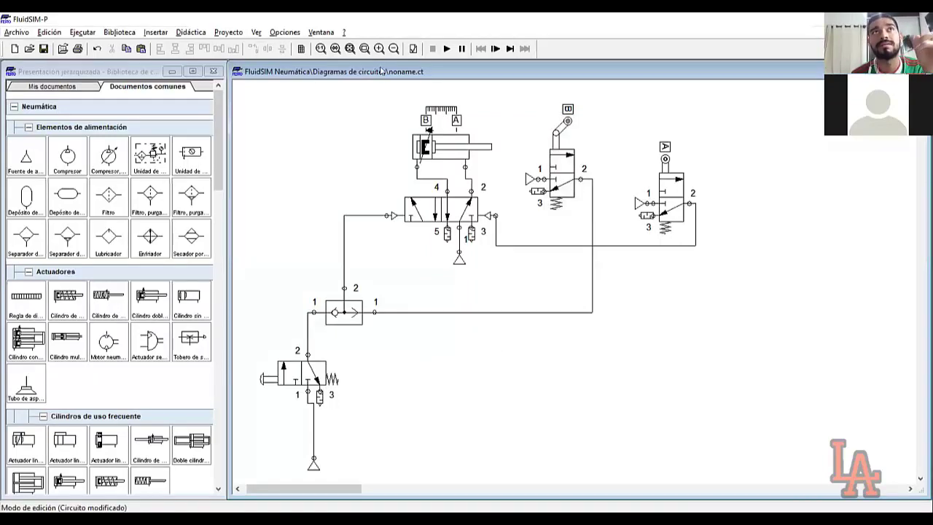
Step: Simulate the circuit, operate the manual 3/2 valve to examine the cylinder's cycle, and stop the simulation
left_click(447, 49)
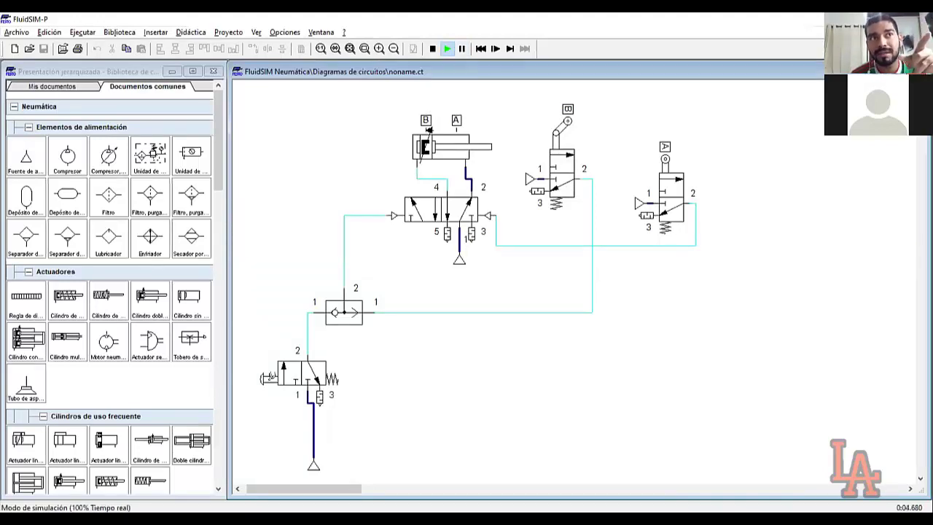
left_click(269, 376)
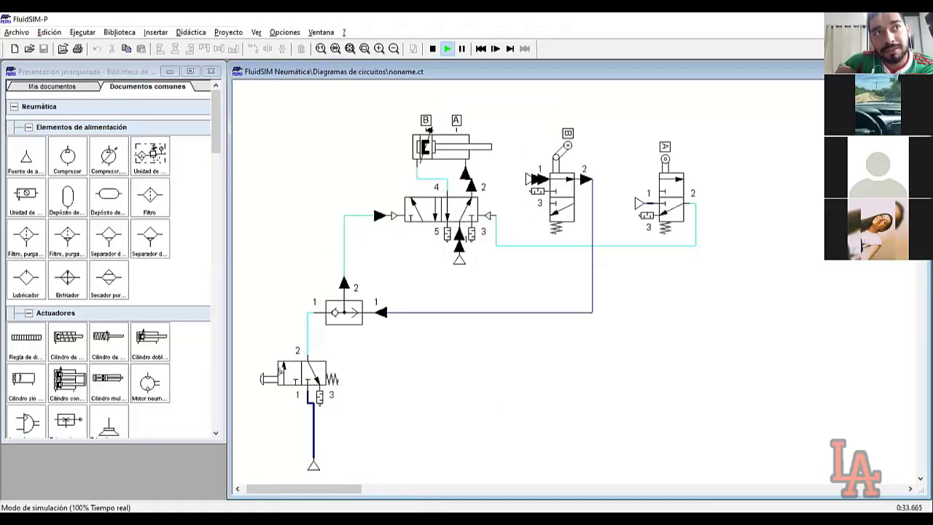
left_click(280, 372)
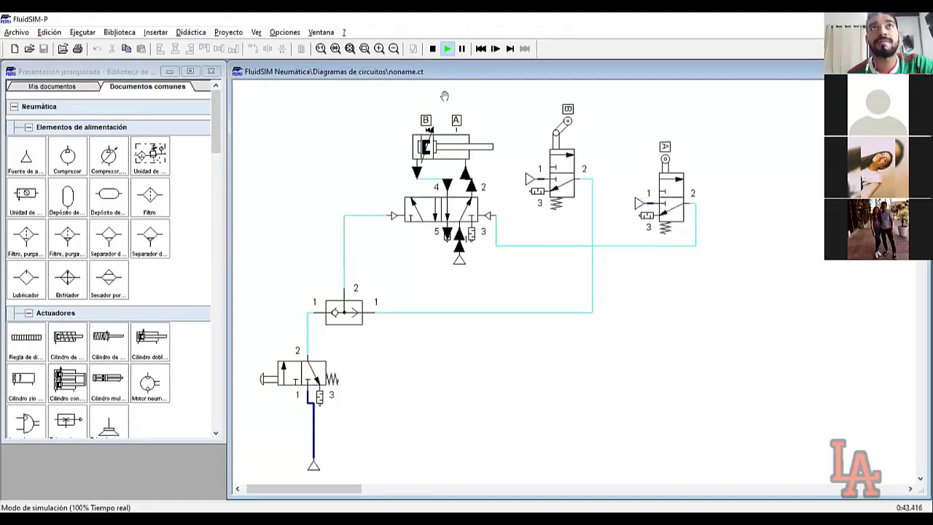
left_click(432, 48)
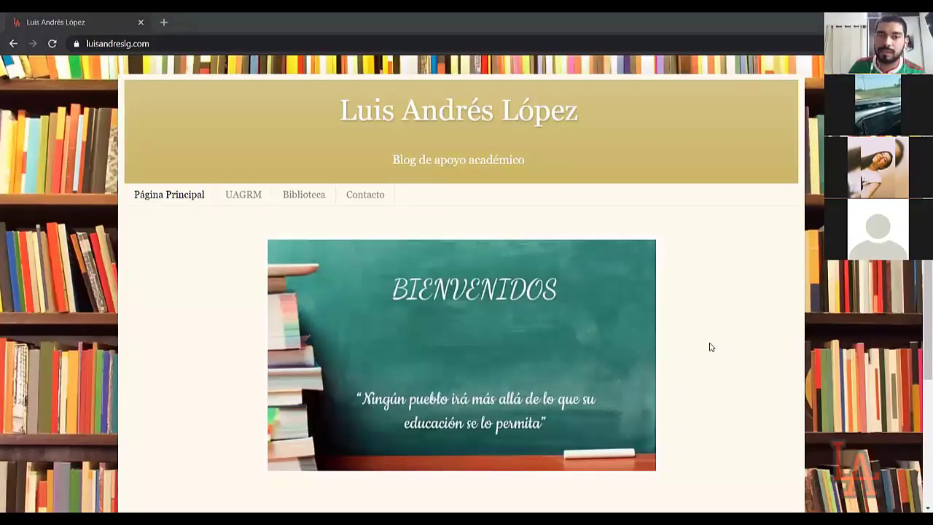
Step: In the browser, open the Libros Académicos Ingeniería Industrial list from the academic support blog's Biblioteca page
scroll(710, 347, "down", 1)
scroll(710, 347, "up", 1)
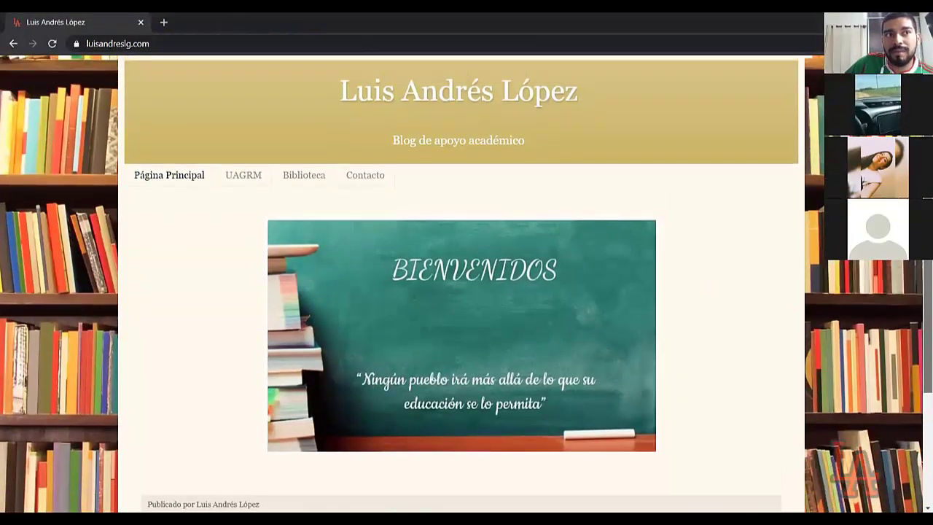
scroll(461, 284, "up", 1)
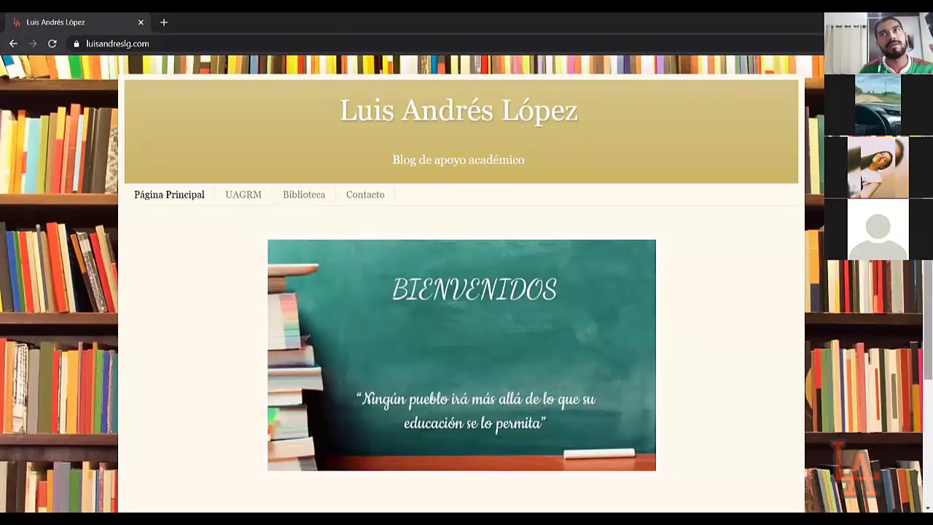
left_click(306, 195)
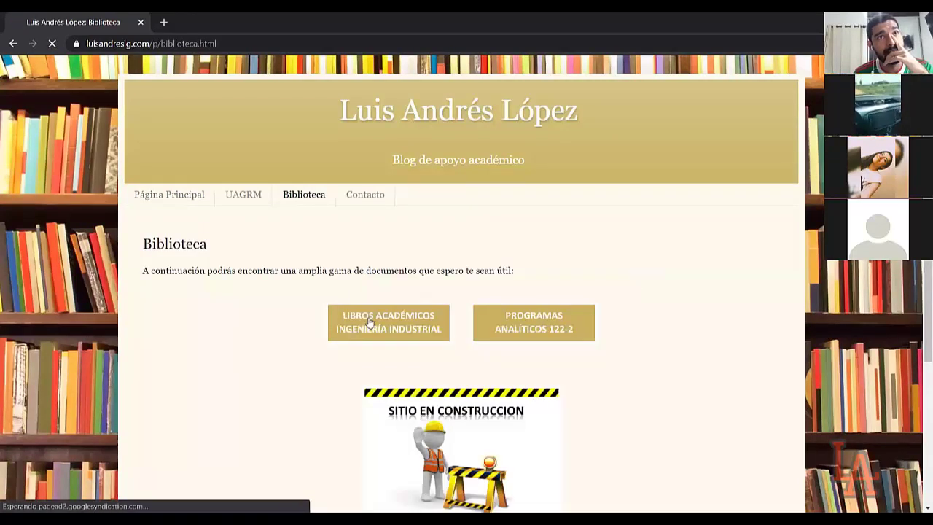
left_click(369, 322)
Step: Examine the book tables by category, including Economía and Ingeniería de Métodos, and return to the start of the page
left_click_drag(919, 124, 918, 333)
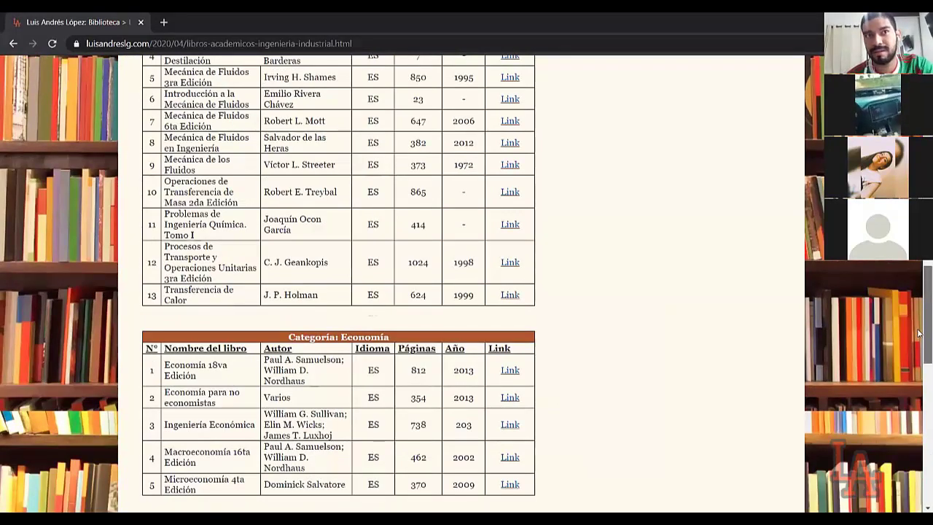
left_click_drag(918, 333, 919, 390)
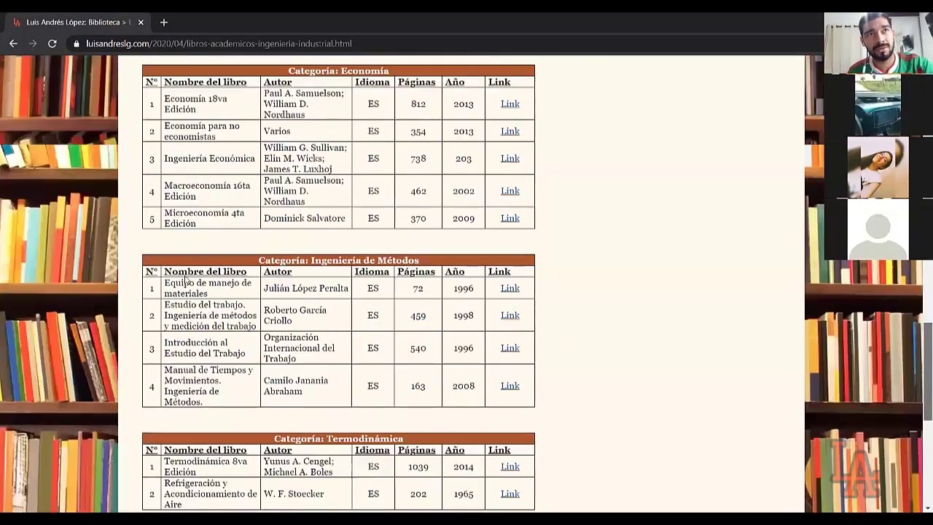
scroll(185, 278, "up", 1)
left_click_drag(573, 406, 229, 297)
left_click(230, 297)
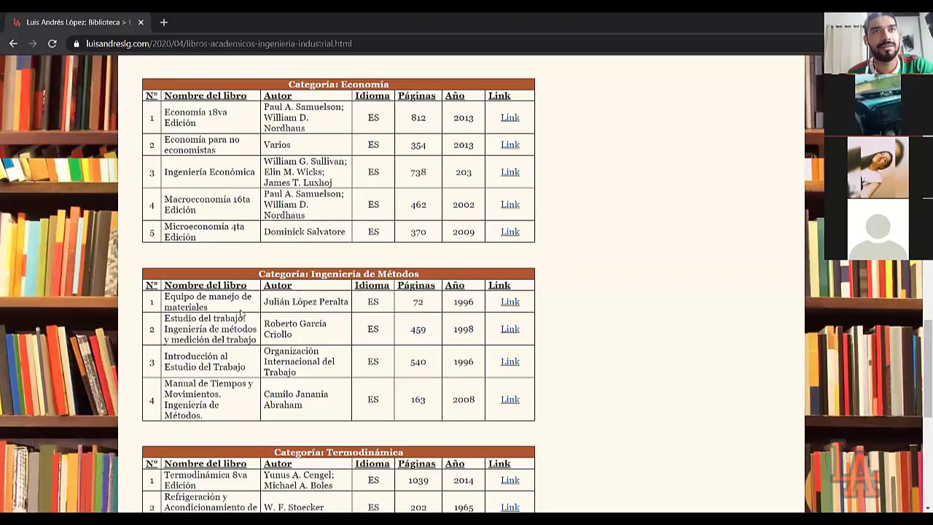
left_click_drag(285, 300, 524, 403)
left_click(526, 404)
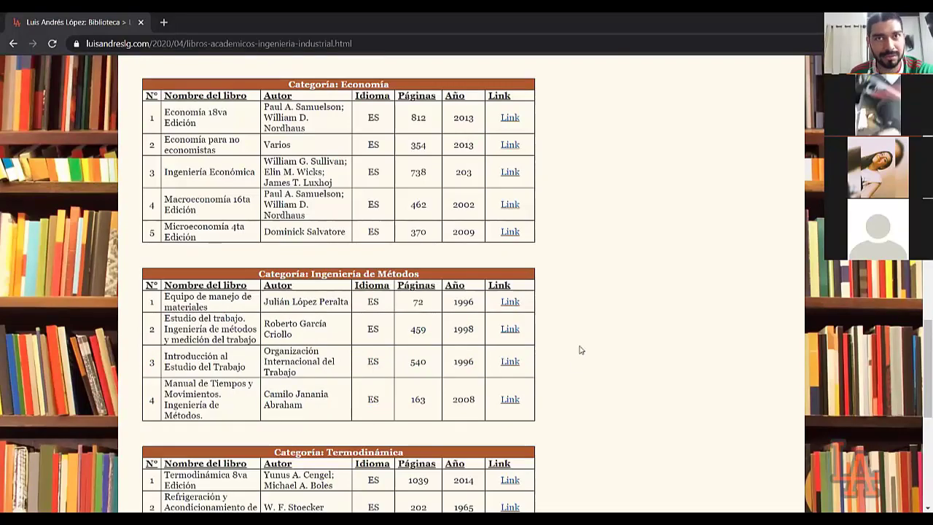
left_click_drag(919, 337, 920, 65)
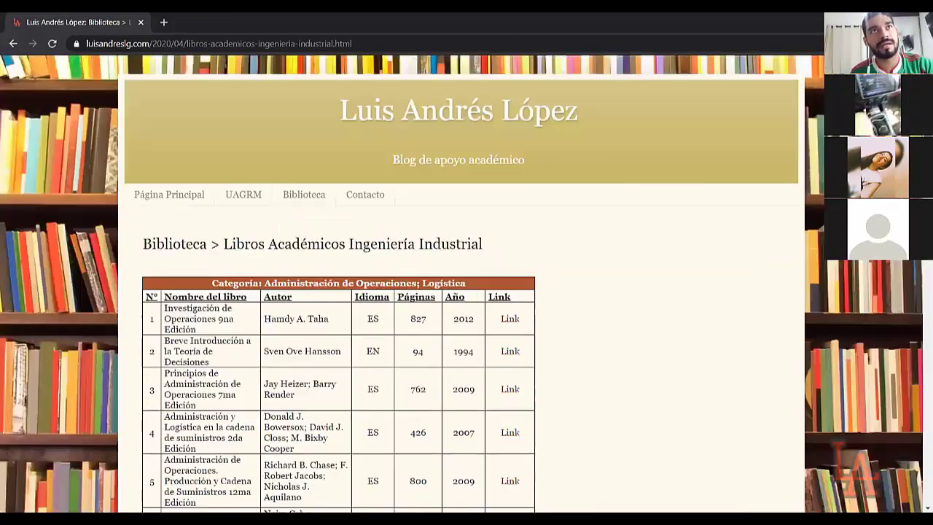
Step: Open the blog's UAGRM section, go to the Control Automático subject, and examine its content index
left_click(232, 207)
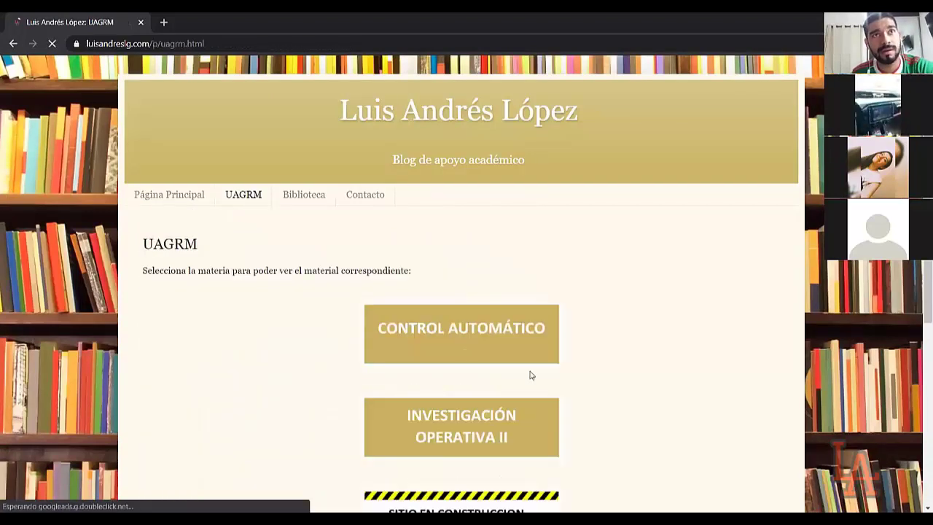
left_click(460, 348)
scroll(522, 327, "down", 3)
scroll(919, 266, "down", 1)
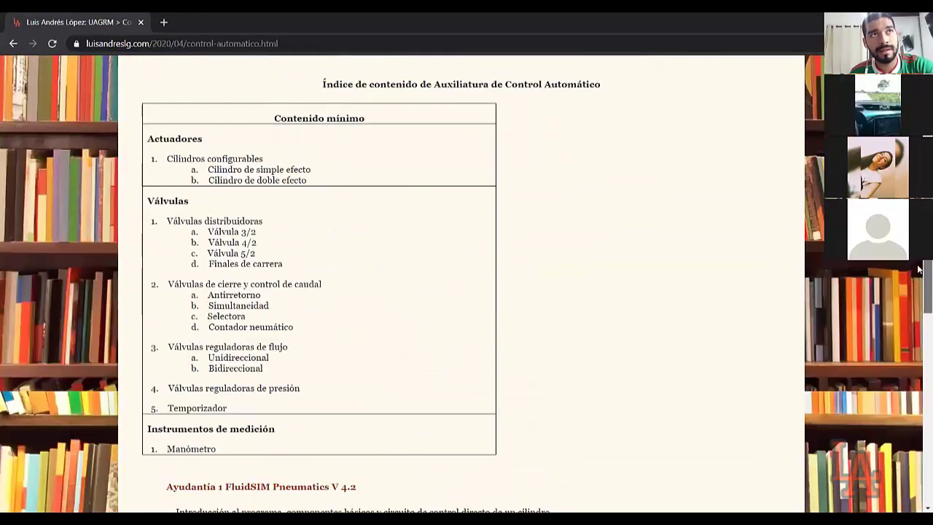
Step: Examine the Control Automático content index and the list of FluidSIM Pneumatics Ayudantía sessions beneath it
scroll(919, 269, "up", 1)
left_click_drag(217, 475, 157, 166)
left_click(464, 246)
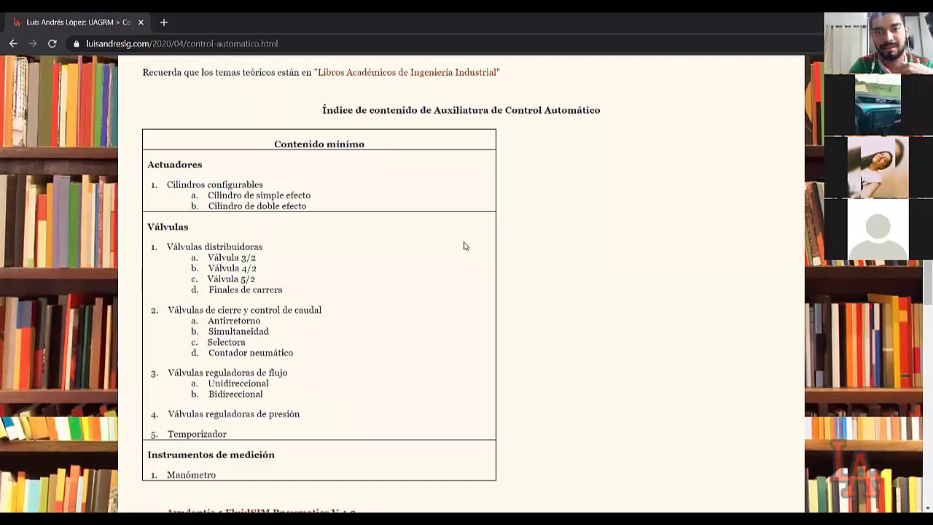
scroll(464, 246, "down", 4)
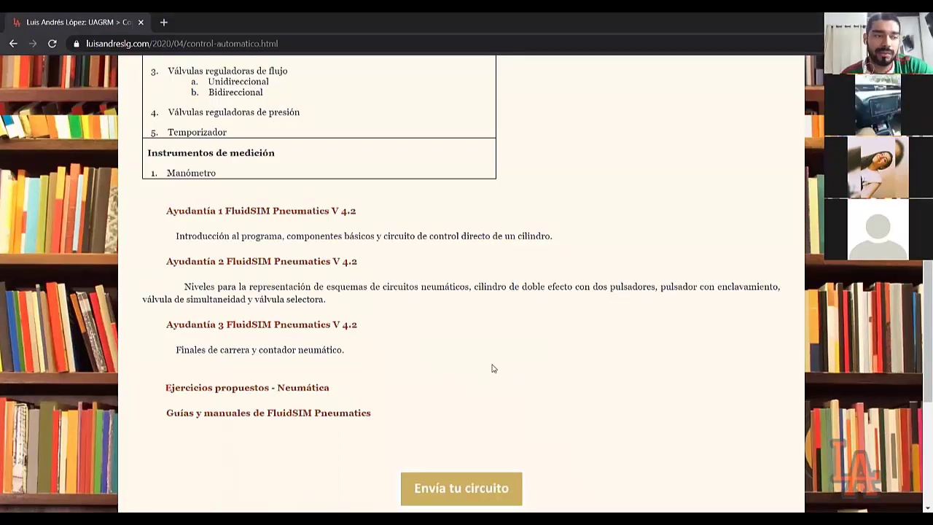
scroll(510, 350, "down", 1)
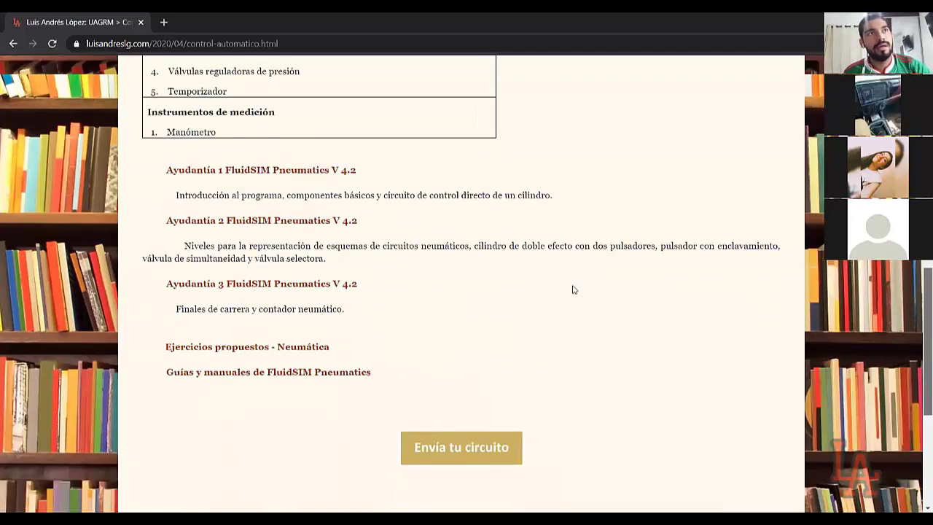
Step: Open the Ejercicios propuestos - Neumática page and read through its proposed pneumatic circuit exercises
left_click(305, 345)
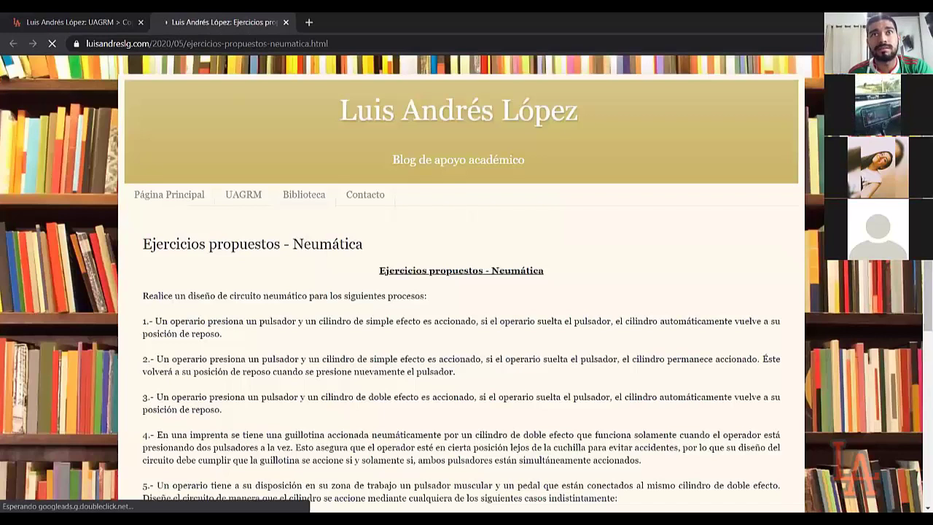
scroll(461, 292, "down", 3)
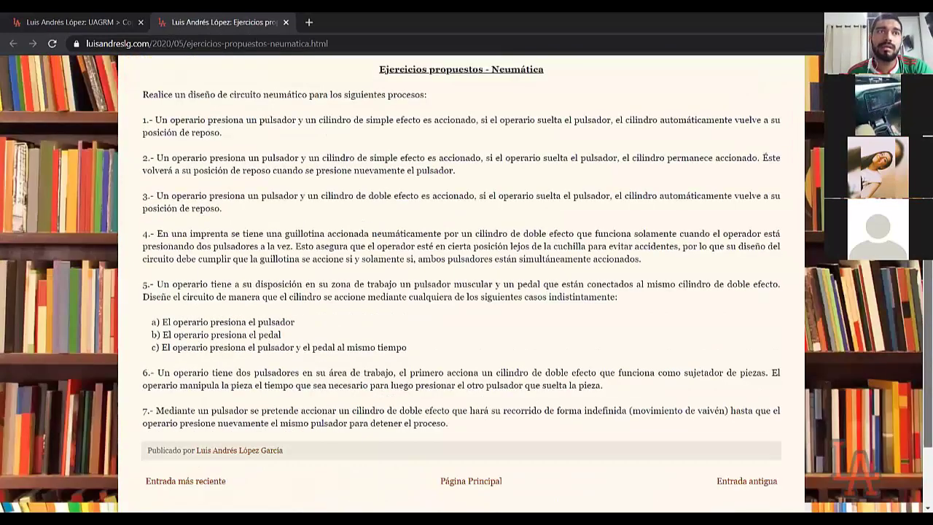
scroll(466, 284, "up", 1)
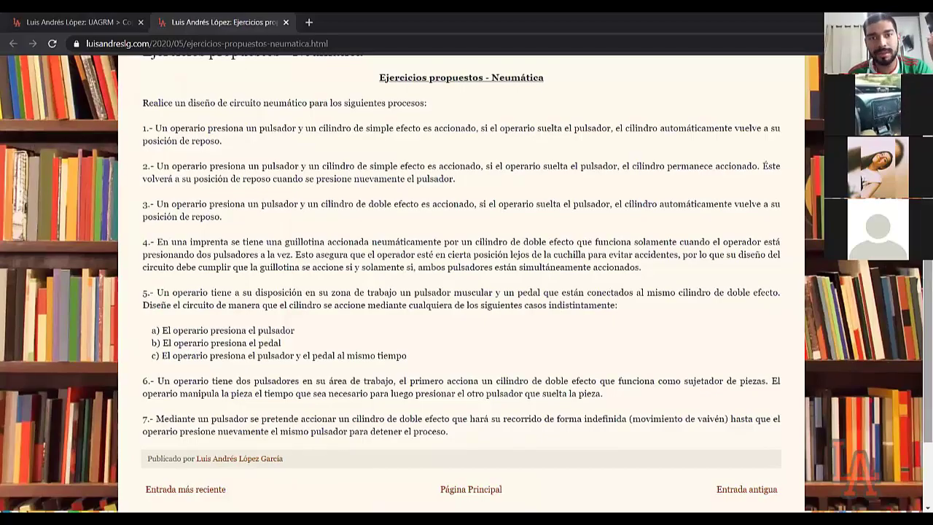
scroll(467, 284, "up", 1)
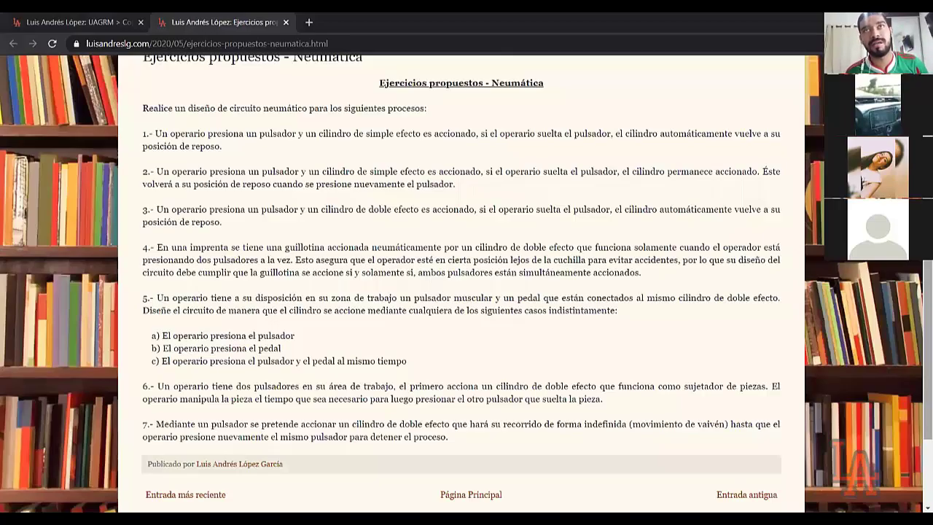
scroll(466, 285, "up", 1)
scroll(466, 284, "up", 1)
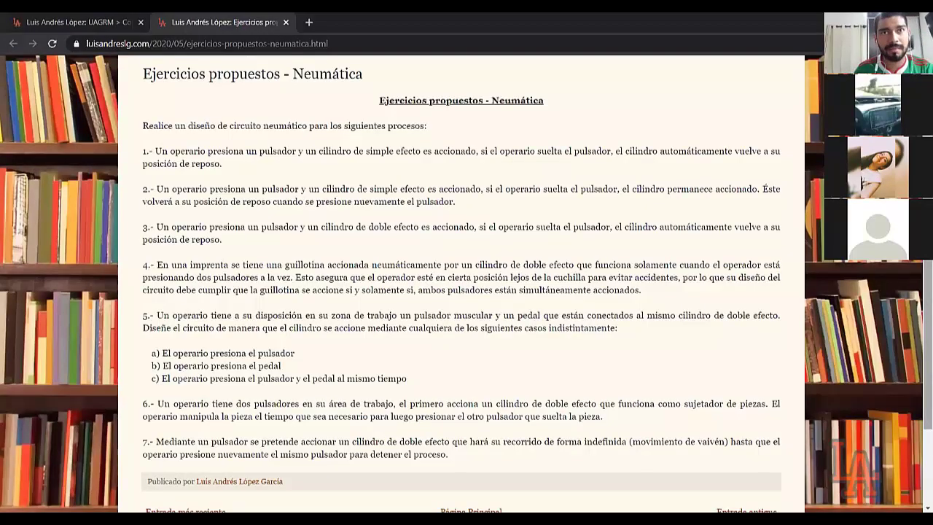
scroll(466, 283, "up", 1)
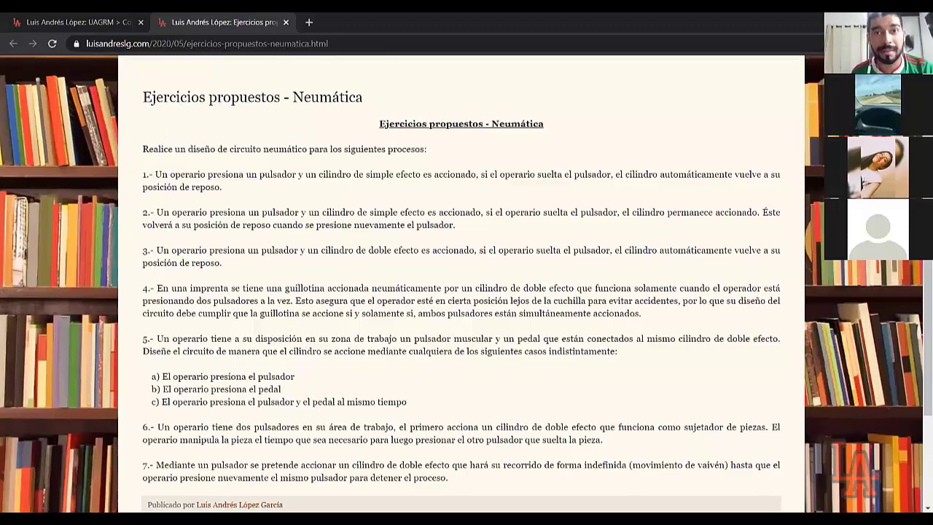
scroll(460, 292, "up", 2)
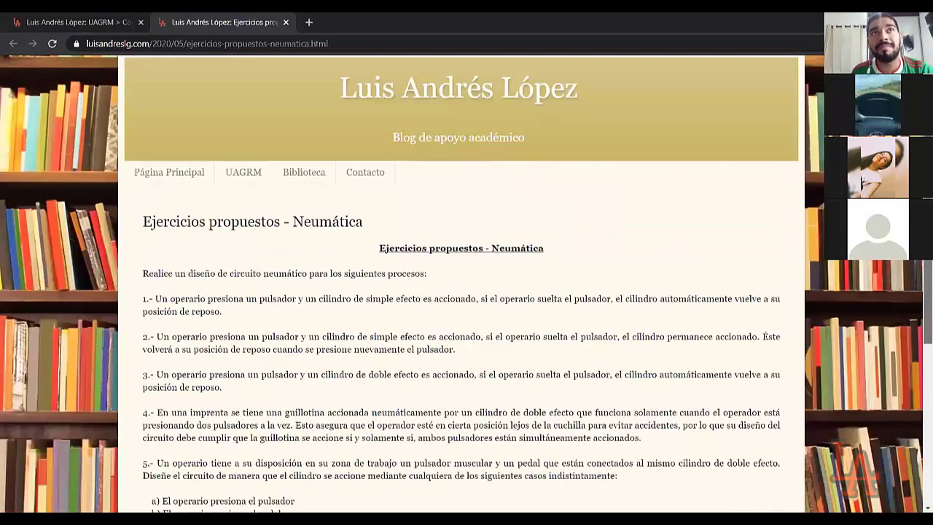
scroll(918, 299, "down", 1)
Step: Return to the Control Automático page, open the Envía tu circuito form, and examine its contact fields and .ct file upload section
key("ctrl+Tab")
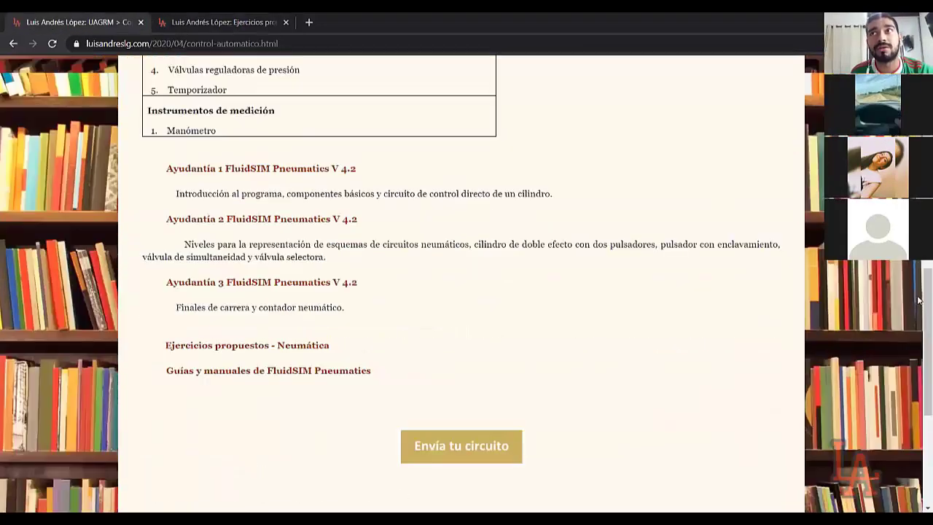
scroll(918, 344, "down", 2)
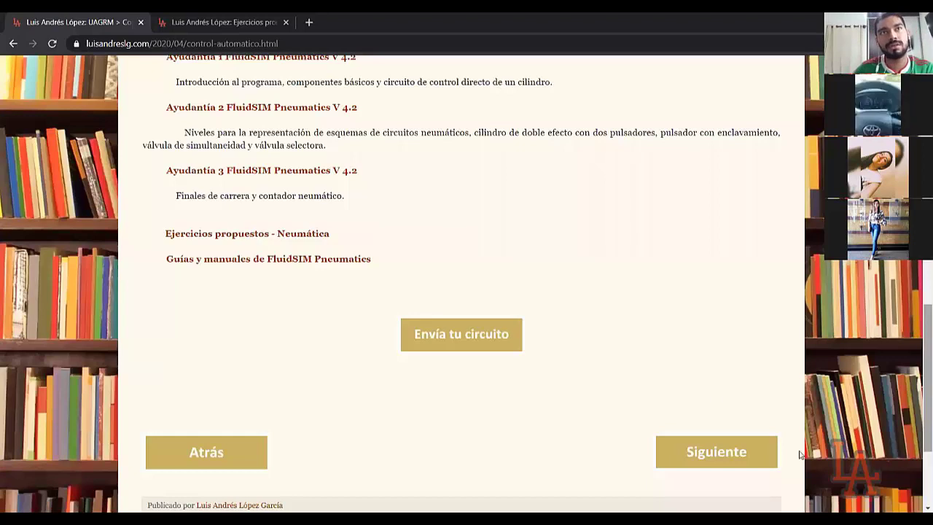
left_click(468, 335)
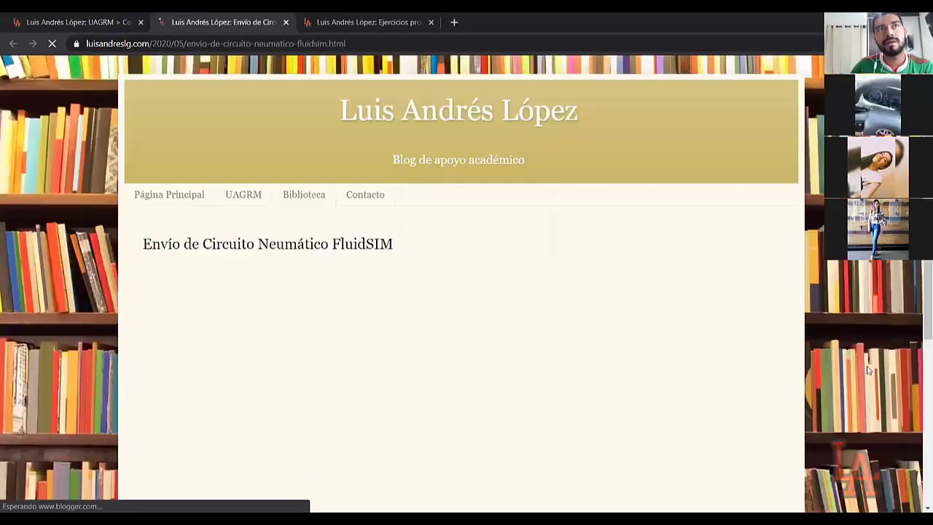
scroll(919, 375, "down", 10)
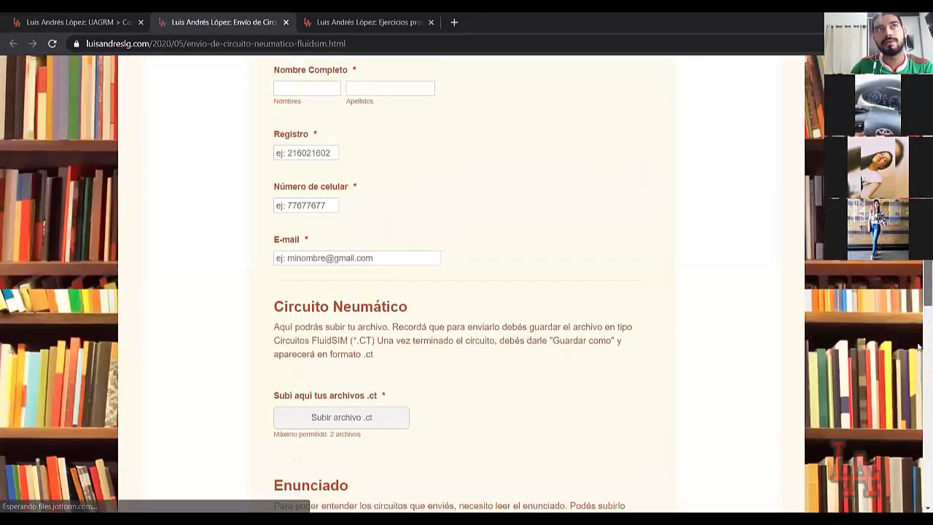
scroll(467, 285, "up", 7)
scroll(466, 284, "down", 1)
scroll(423, 237, "down", 3)
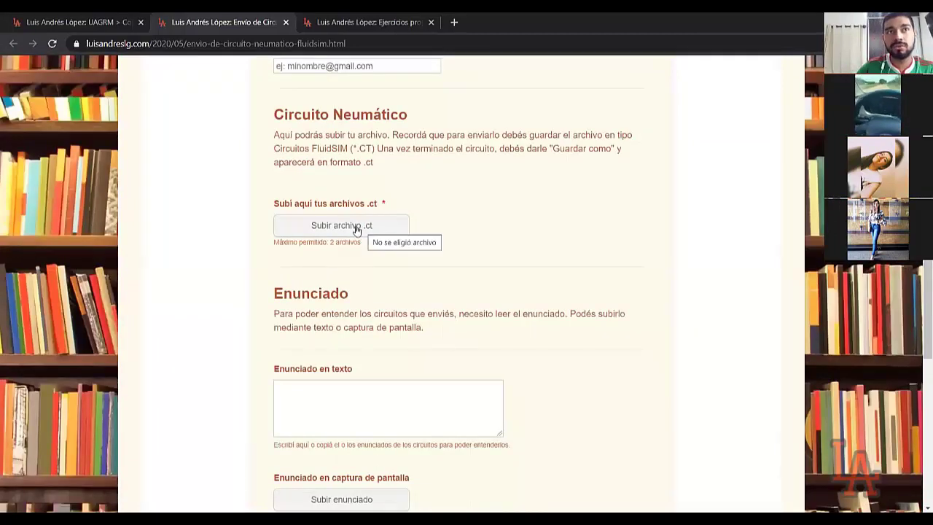
Step: Examine the form's Enunciado and comment sections down to the submit option, and return to the start of the page
left_click(310, 397)
scroll(919, 353, "down", 1)
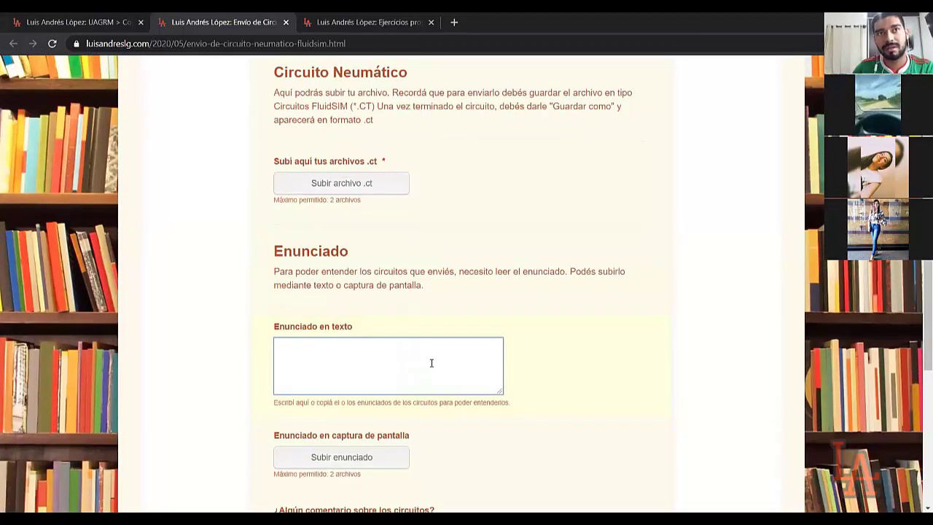
scroll(919, 360, "down", 1)
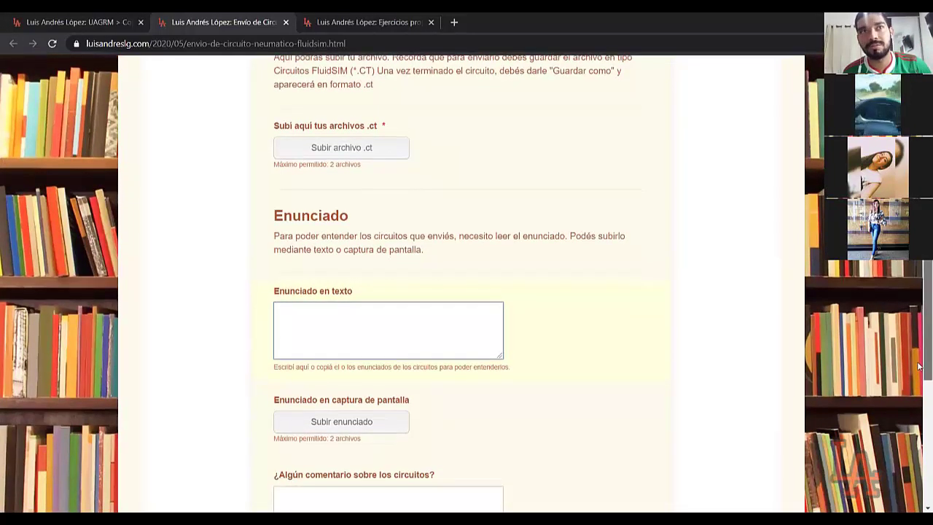
scroll(918, 367, "down", 3)
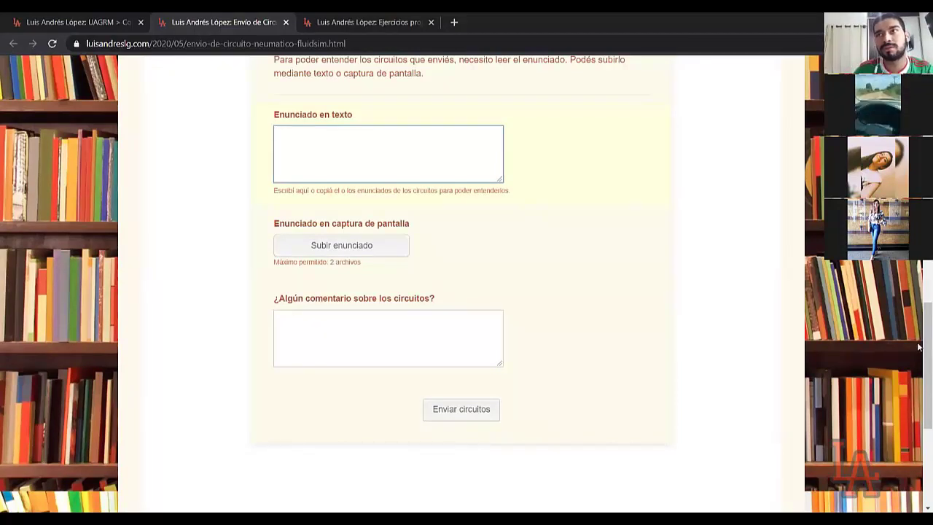
scroll(481, 438, "up", 15)
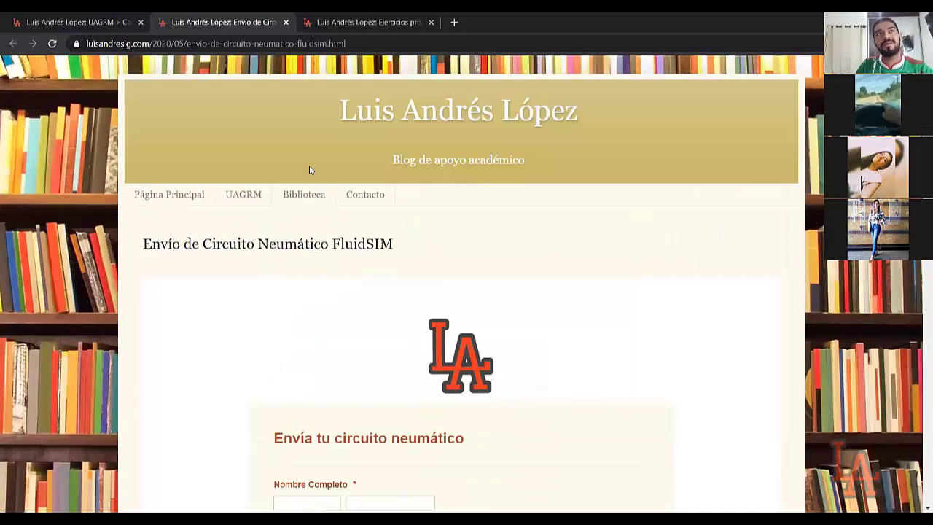
Step: Go back to Control Automático through the UAGRM section and review the content index, Ayudantía sessions, and exercise and manual links
left_click(233, 194)
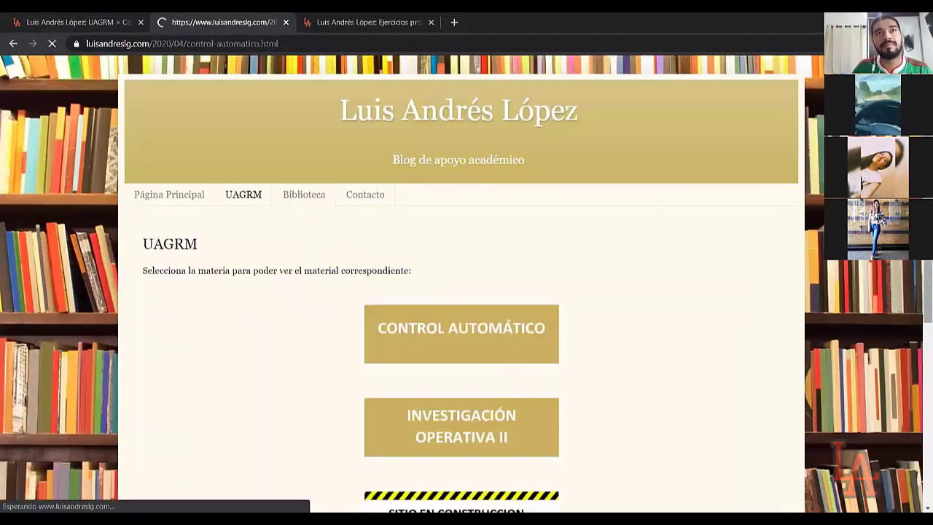
scroll(917, 298, "down", 5)
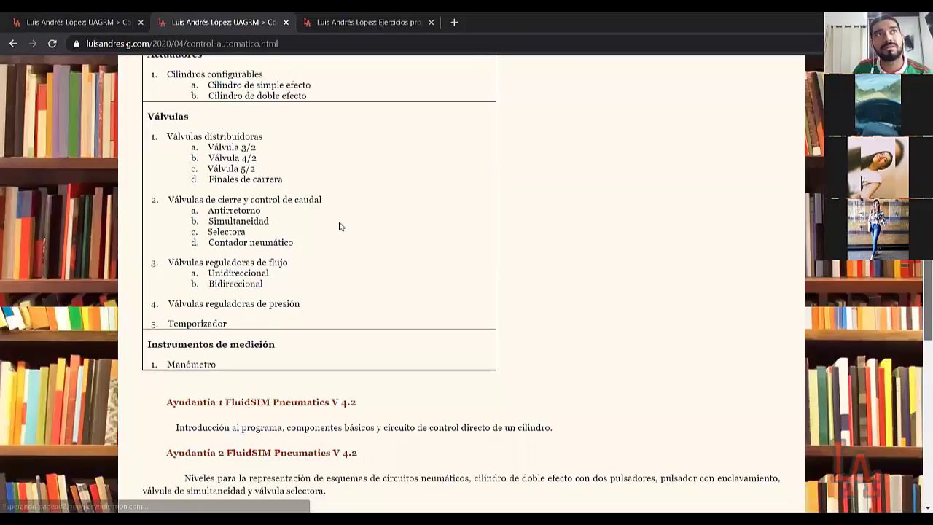
scroll(165, 193, "up", 2)
left_click_drag(163, 191, 302, 431)
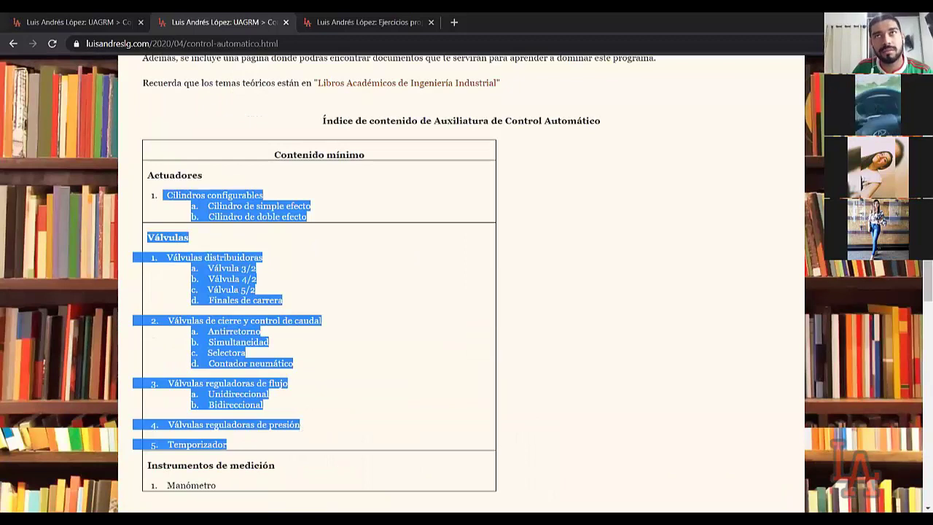
scroll(269, 262, "down", 4)
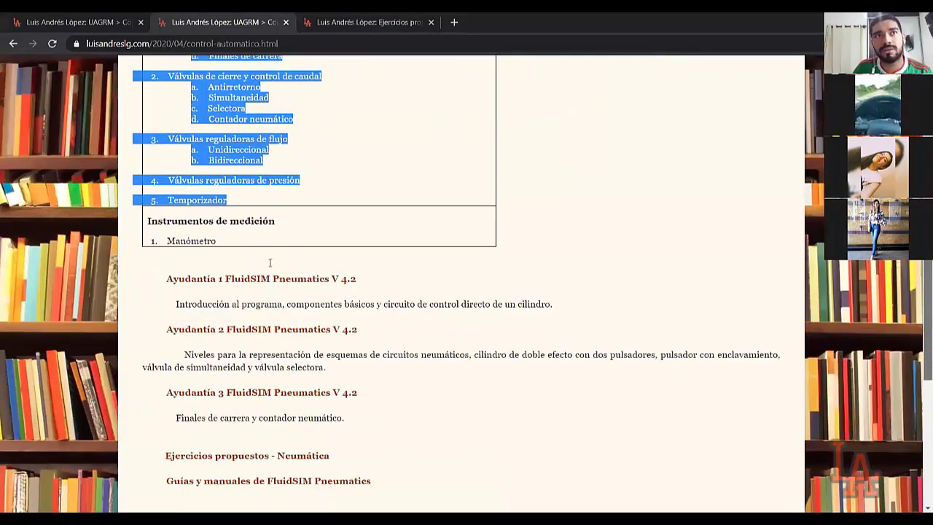
scroll(269, 262, "down", 2)
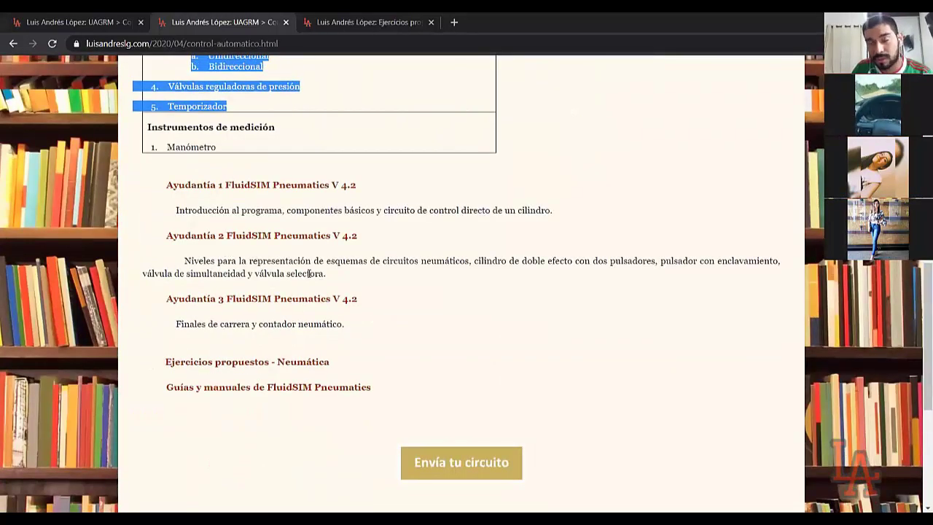
left_click(391, 327)
scroll(920, 393, "down", 1)
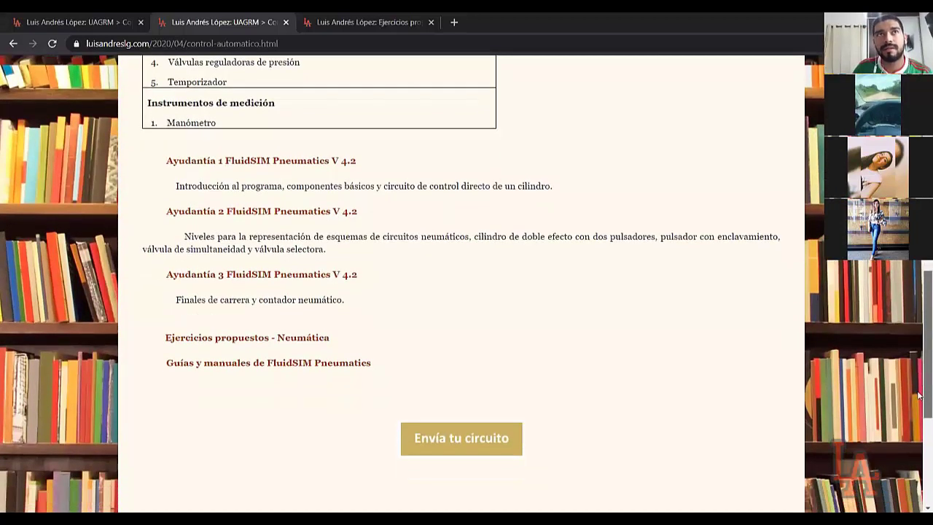
scroll(920, 392, "down", 2)
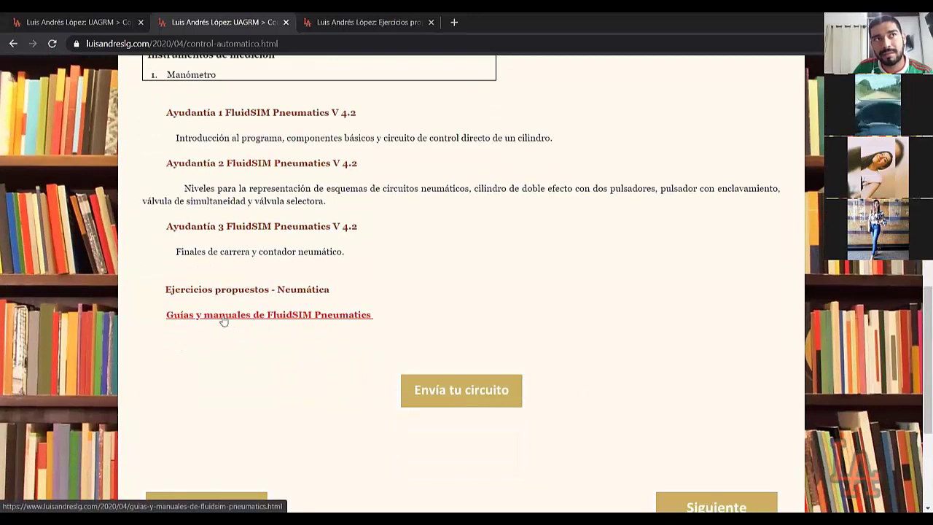
Step: Open the Guías y manuales de FluidSIM Pneumatics page and examine its table of books and manuals
left_click(248, 317)
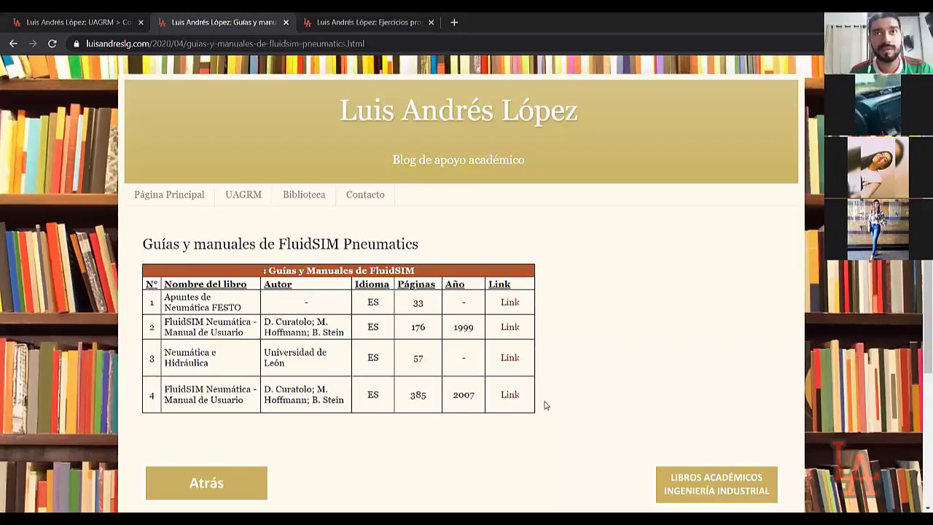
scroll(919, 397, "down", 1)
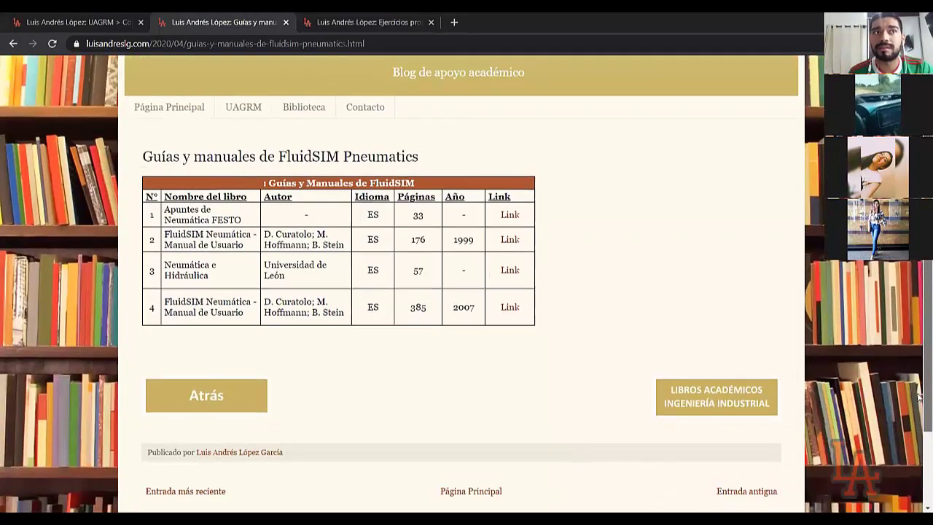
scroll(919, 403, "down", 1)
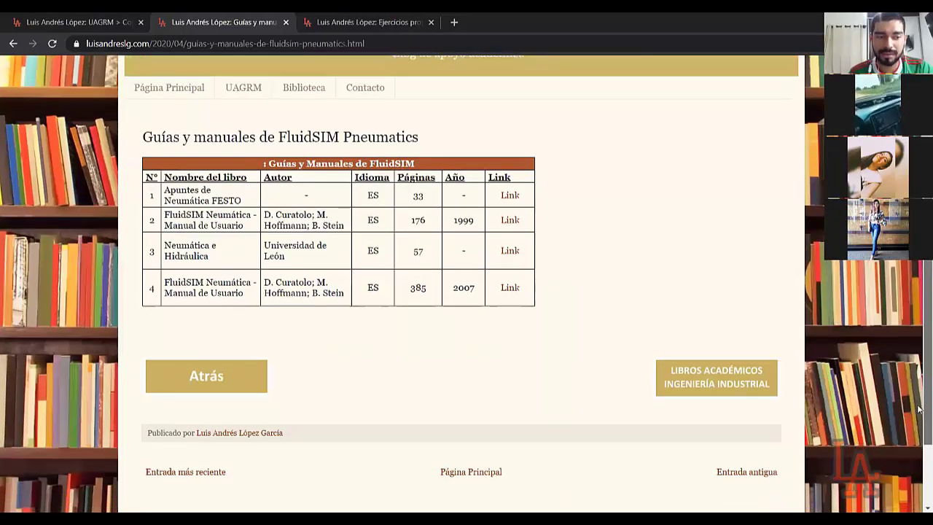
scroll(919, 408, "up", 1)
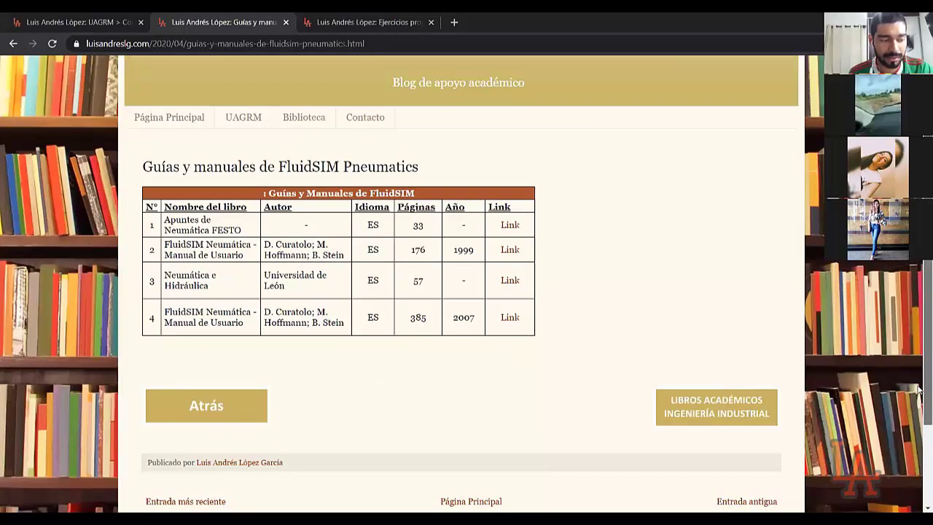
scroll(920, 373, "up", 2)
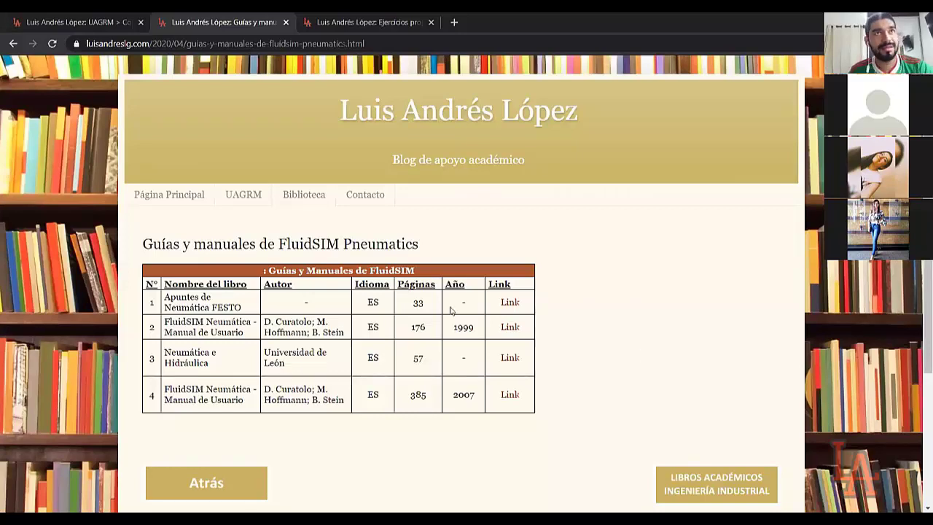
Step: Go to the blog's Página Principal and point out the academic support blog's subtitle
left_click(167, 194)
left_click_drag(395, 160, 560, 168)
left_click(553, 173)
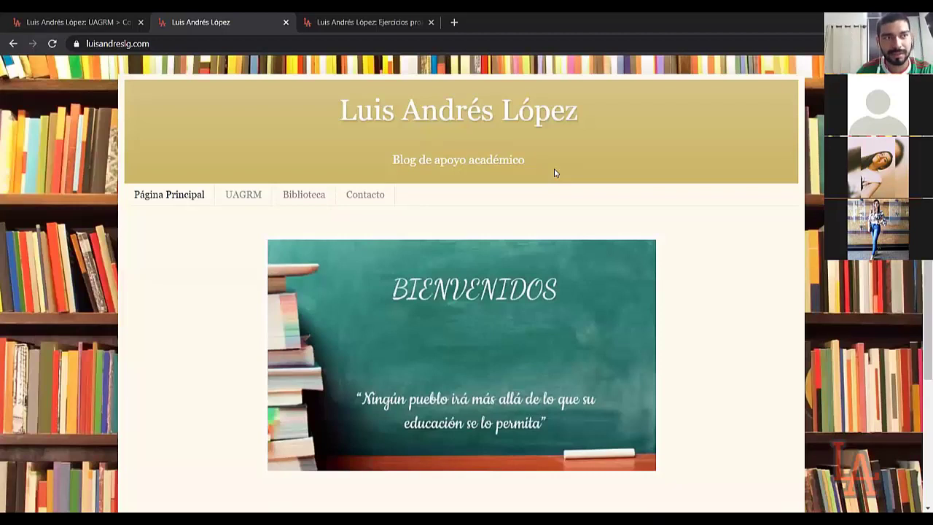
Step: Open the Libros Académicos Ingeniería Industrial list from the Biblioteca and examine its categories through Termodinámica, down to the Quiero aportar option
left_click(300, 195)
left_click(416, 335)
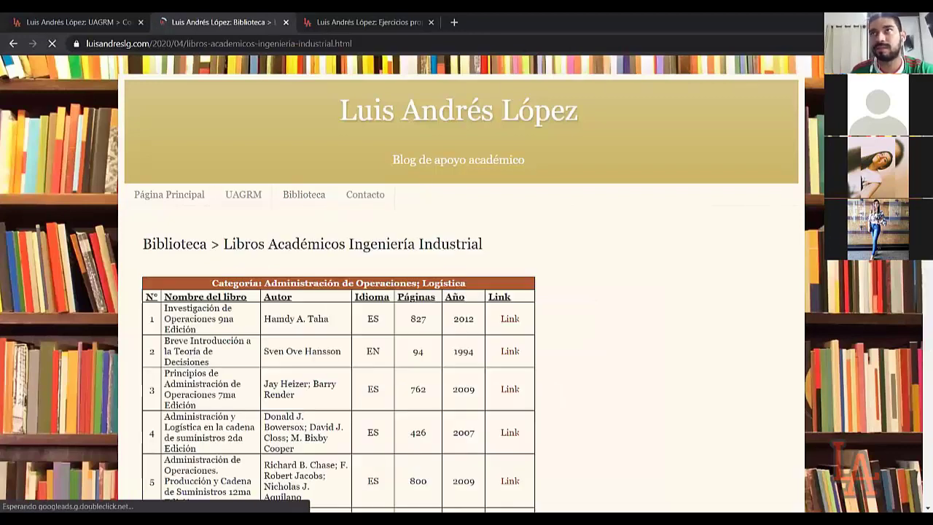
scroll(918, 352, "down", 10)
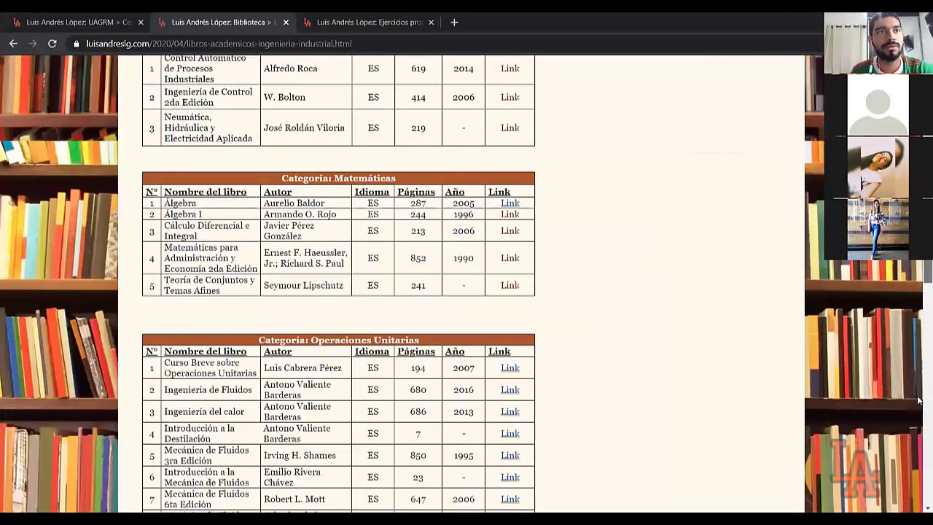
scroll(232, 363, "down", 15)
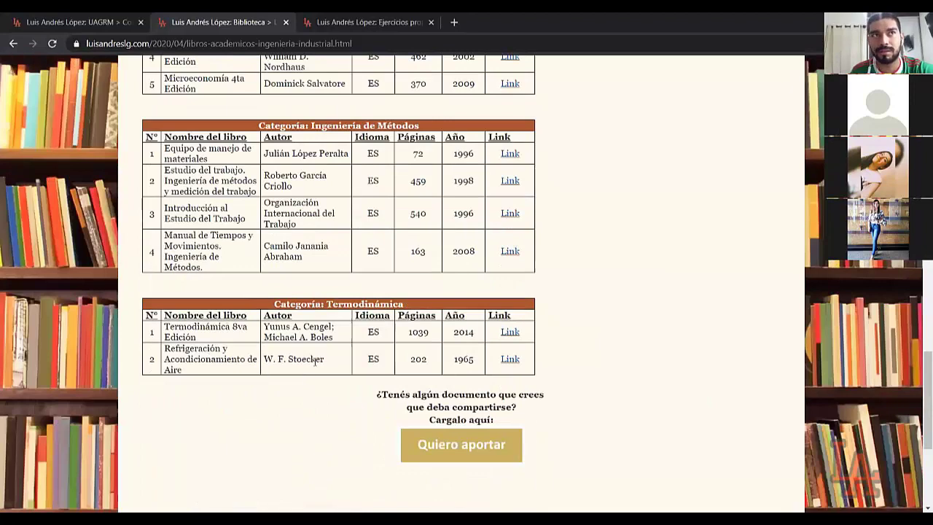
Step: Point out the two Termodinámica books and review the book list's categories back up towards Administración de Operaciones; Logística
left_click_drag(315, 360, 473, 364)
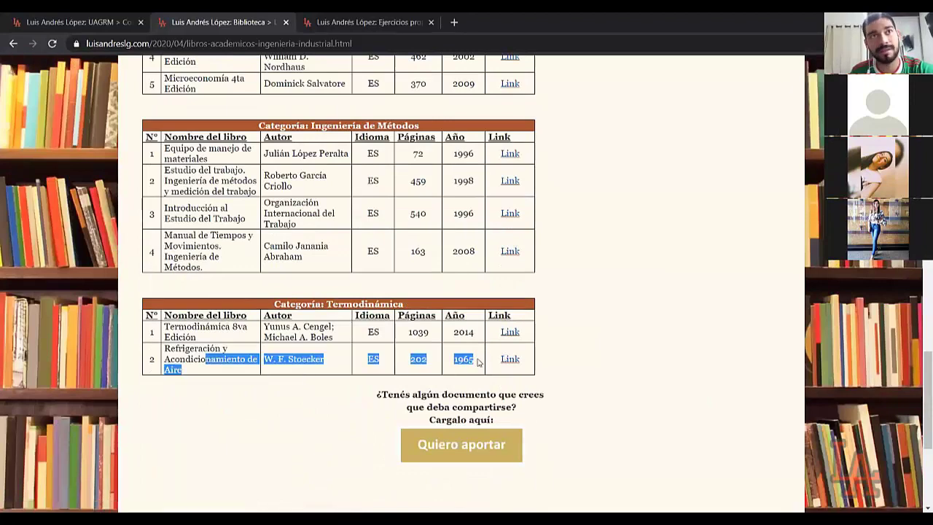
left_click(259, 334)
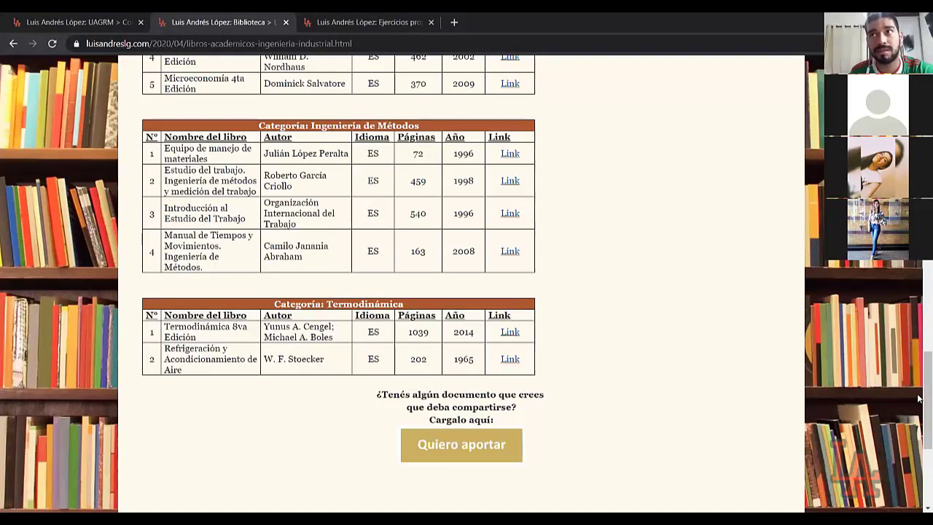
scroll(918, 354, "up", 2)
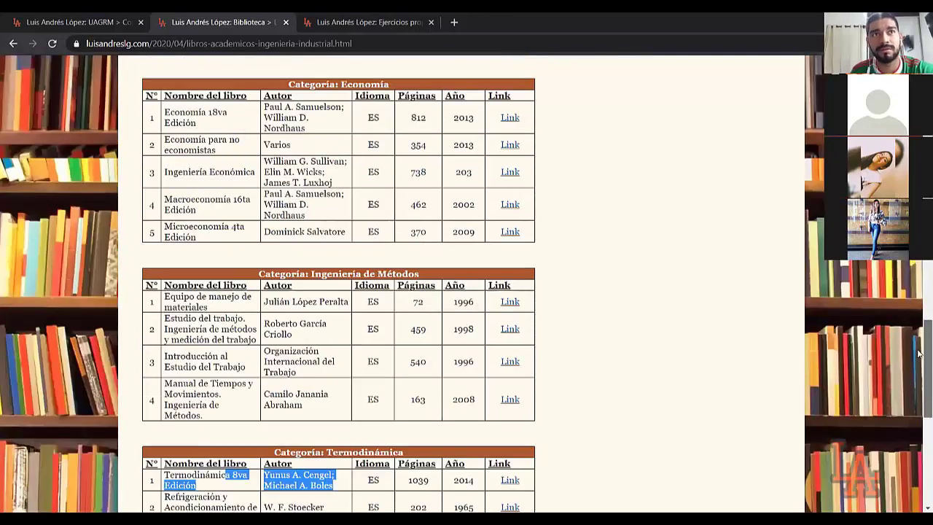
scroll(919, 354, "up", 6)
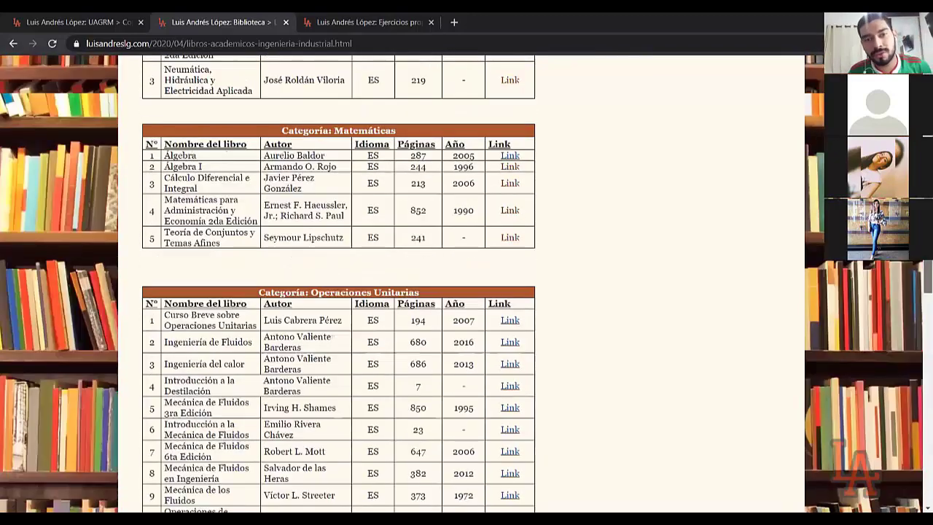
scroll(466, 284, "up", 5)
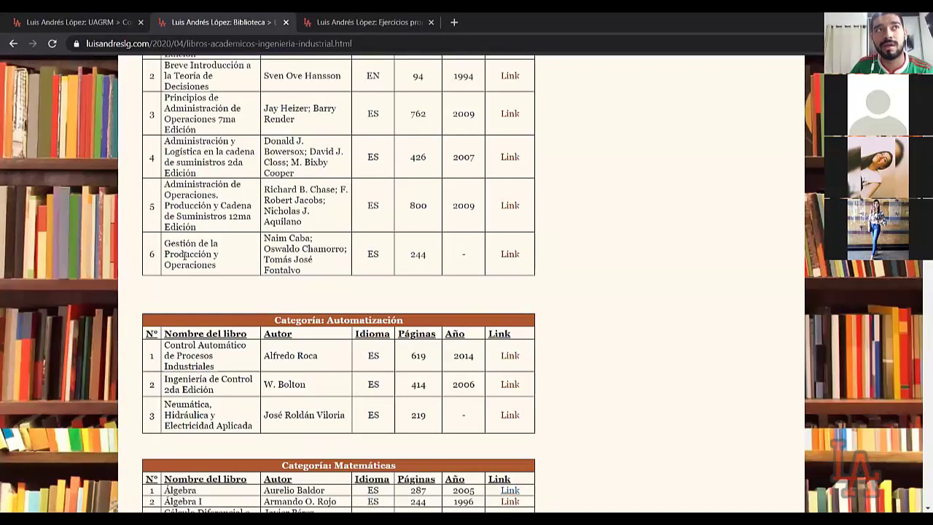
Step: Open the PDF of Administración y Logística en la cadena de suministros 2da Edición from its category table, and close it
scroll(201, 252, "down", 2)
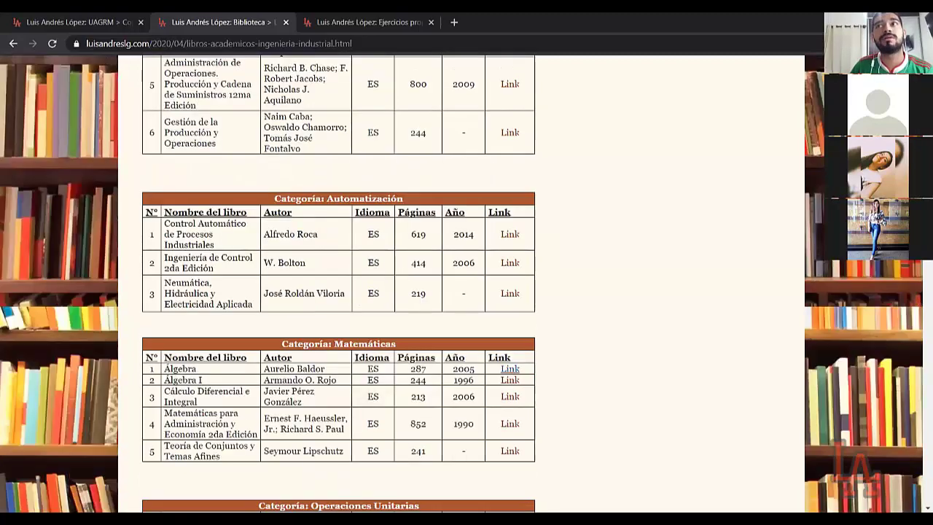
scroll(202, 251, "up", 2)
scroll(204, 233, "up", 1)
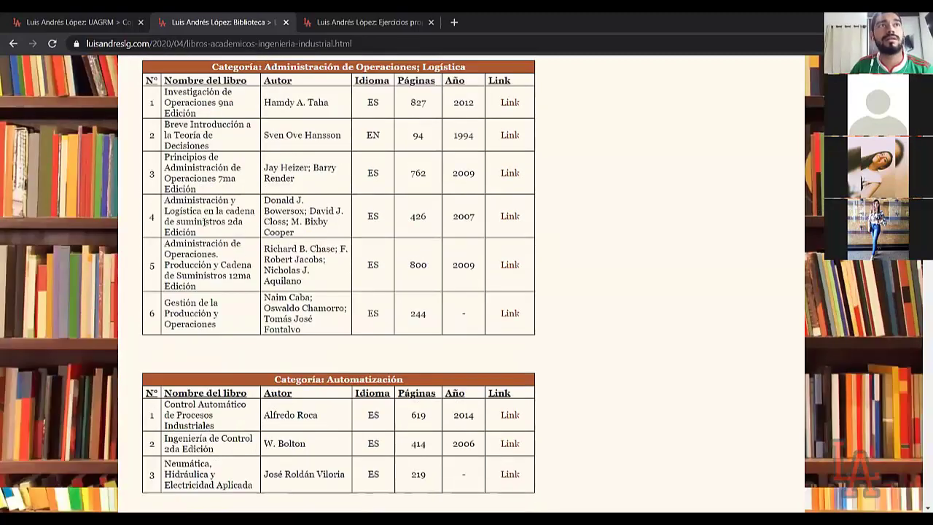
left_click(510, 216)
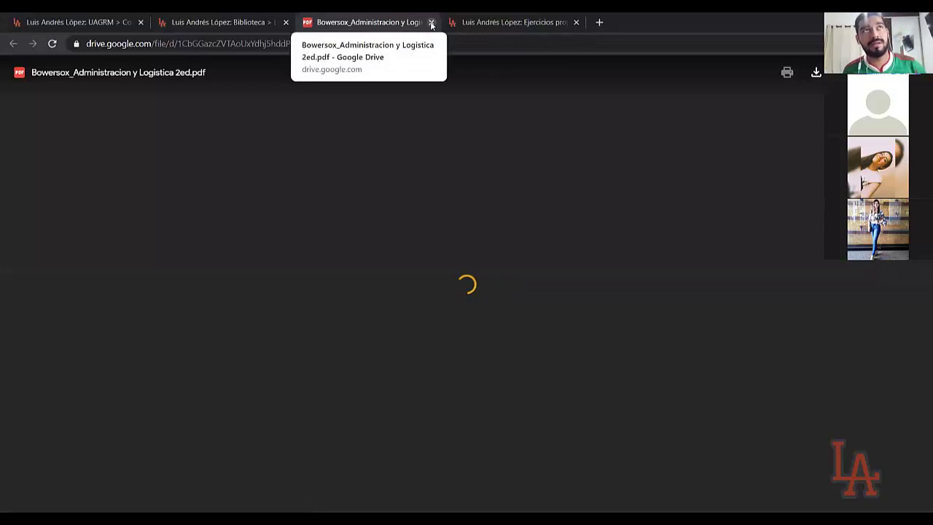
key("ctrl+w")
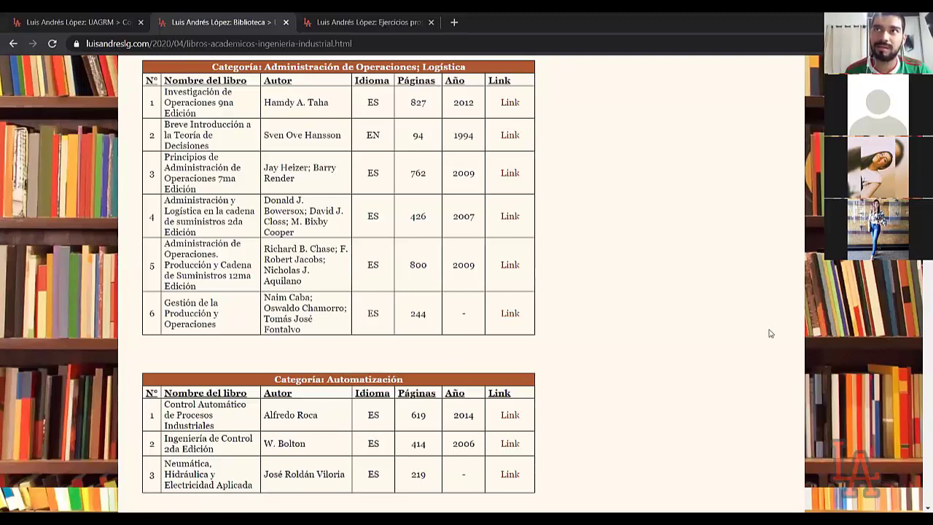
Step: Go through the remaining book categories down to Termodinámica and point out the Termodinámica 8va Edición entry
scroll(771, 333, "down", 3)
scroll(918, 386, "up", 1)
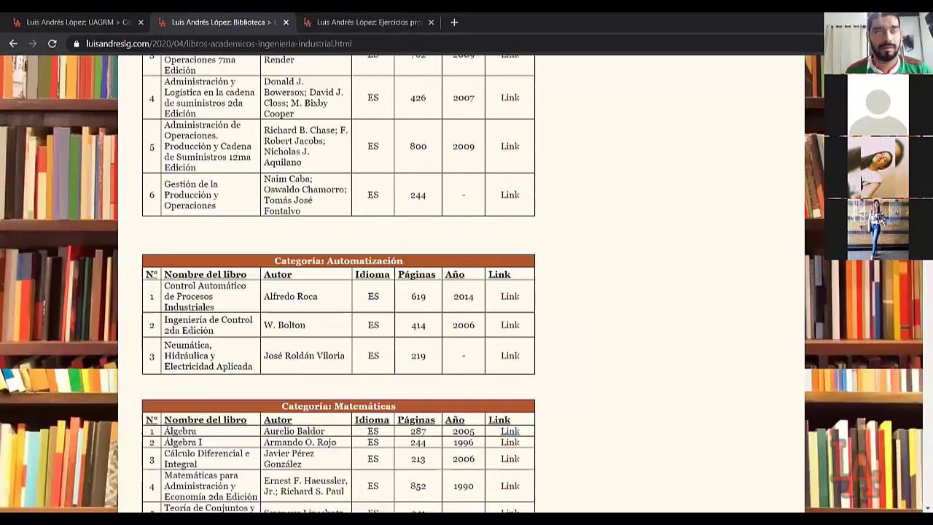
scroll(918, 386, "down", 7)
scroll(918, 386, "down", 10)
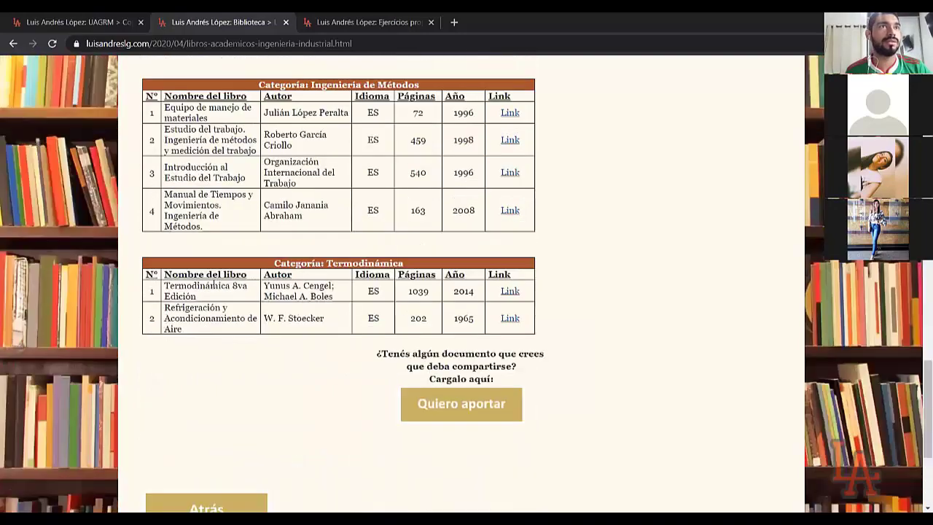
left_click_drag(187, 288, 324, 290)
left_click(287, 293)
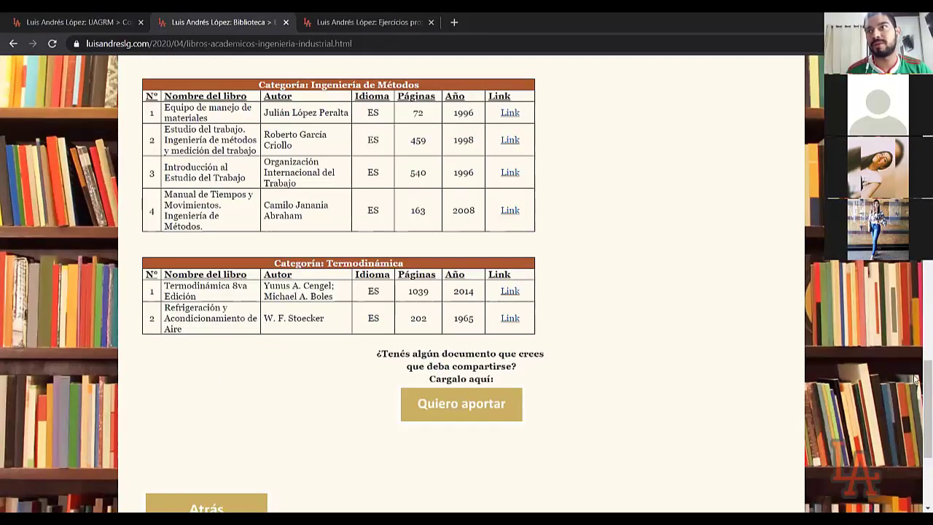
Step: Open the Quiero aportar form, examine its contact, PDF upload, credit and comment fields, and close it
scroll(920, 372, "up", 1)
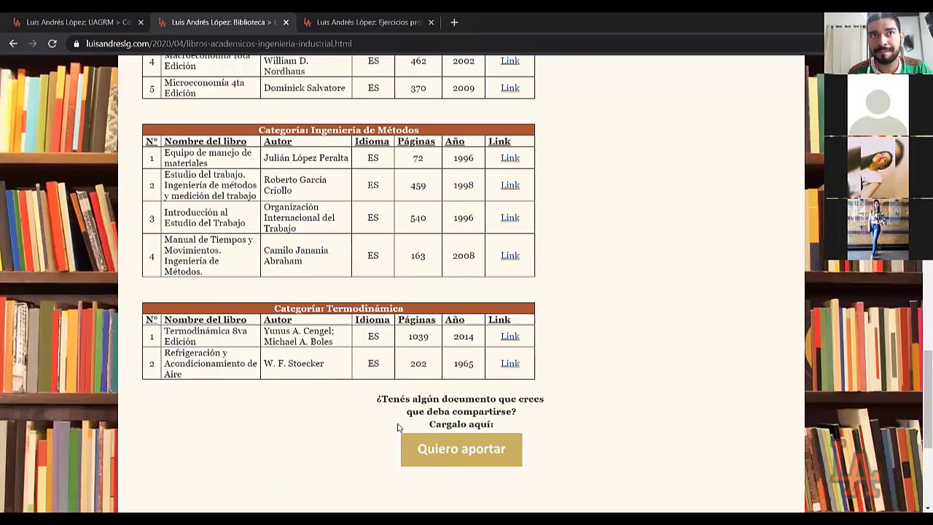
left_click(461, 456)
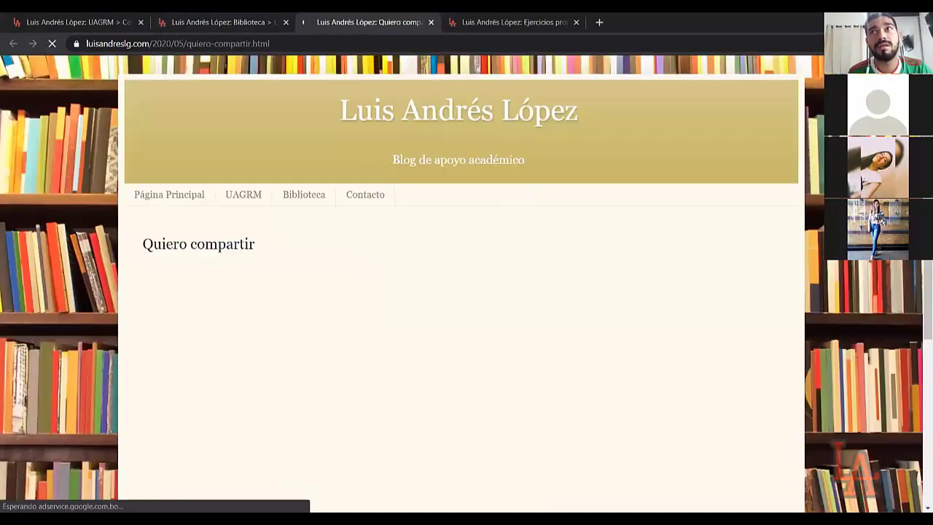
scroll(323, 227, "down", 1)
scroll(918, 290, "down", 4)
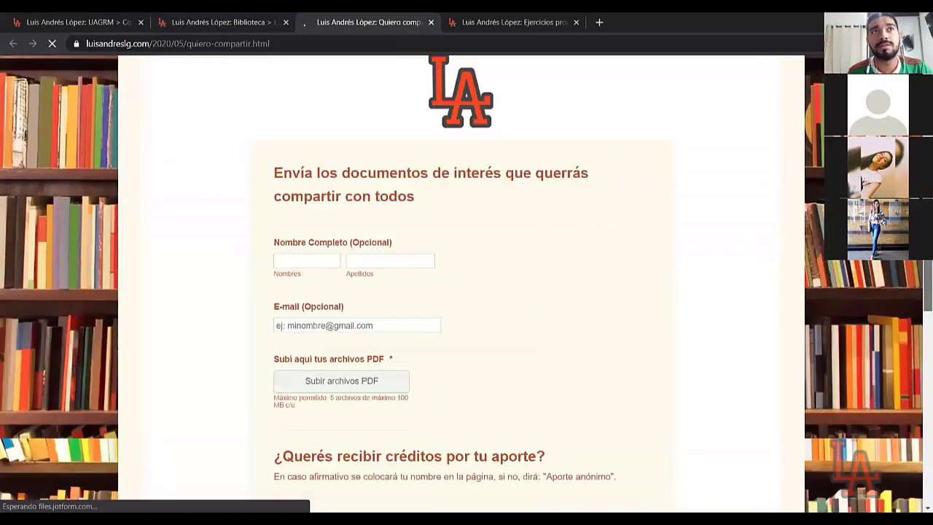
scroll(918, 290, "down", 1)
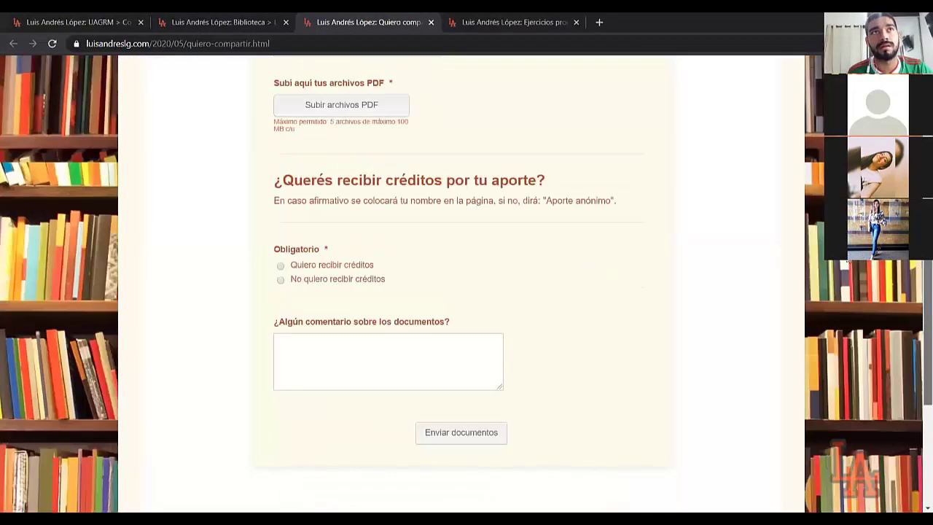
scroll(339, 255, "up", 2)
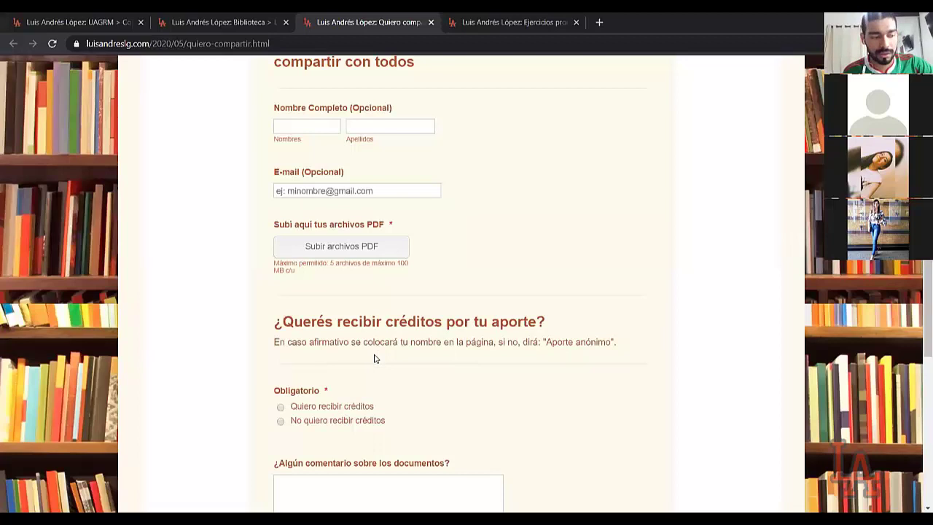
scroll(920, 359, "down", 2)
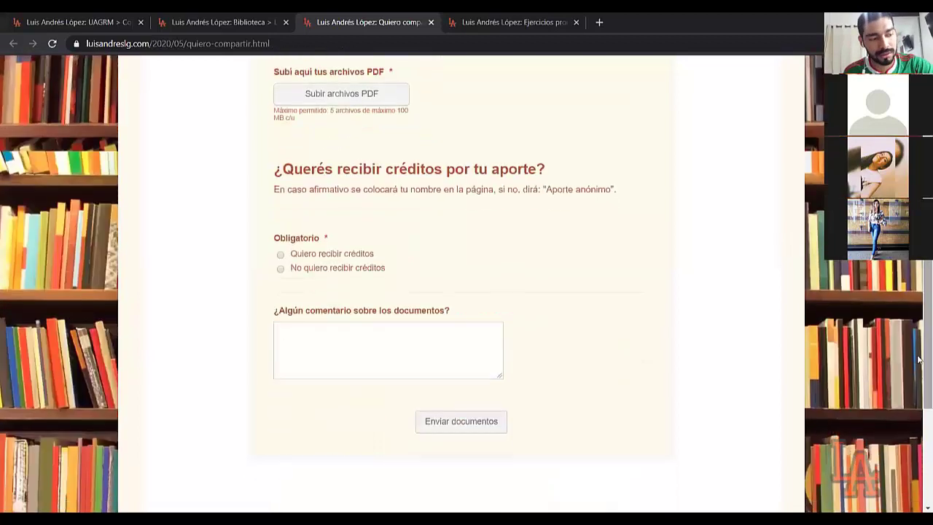
left_click_drag(920, 359, 704, 108)
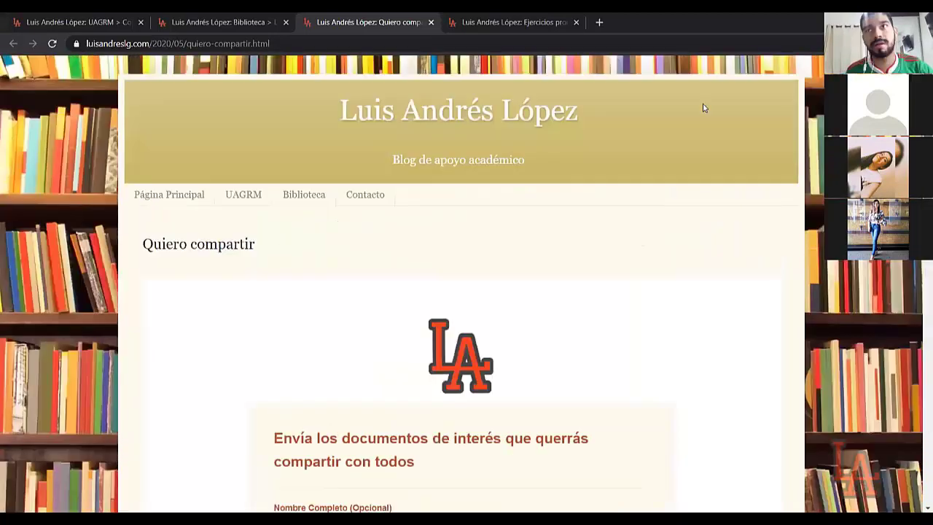
left_click(431, 23)
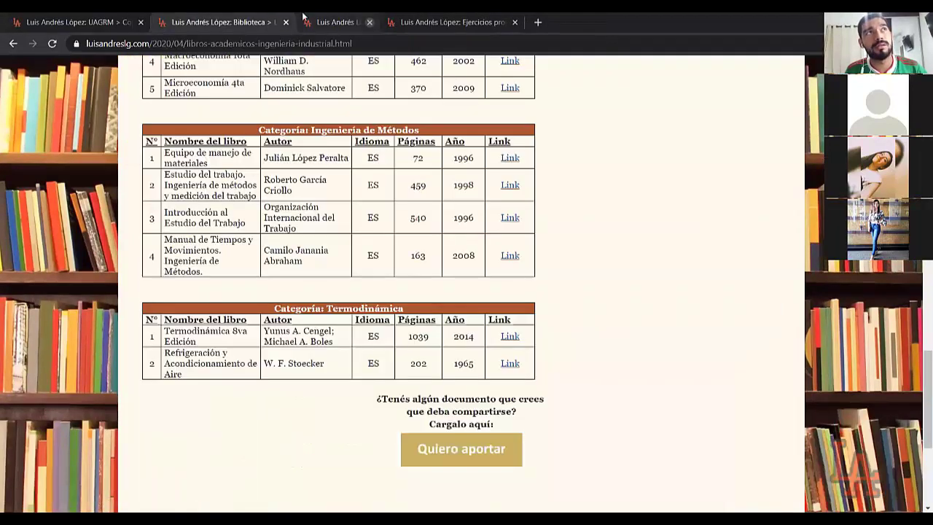
Step: Return to the Control Automático page and review it from the Ayudantía links up to the introduction and content index
left_click(126, 16)
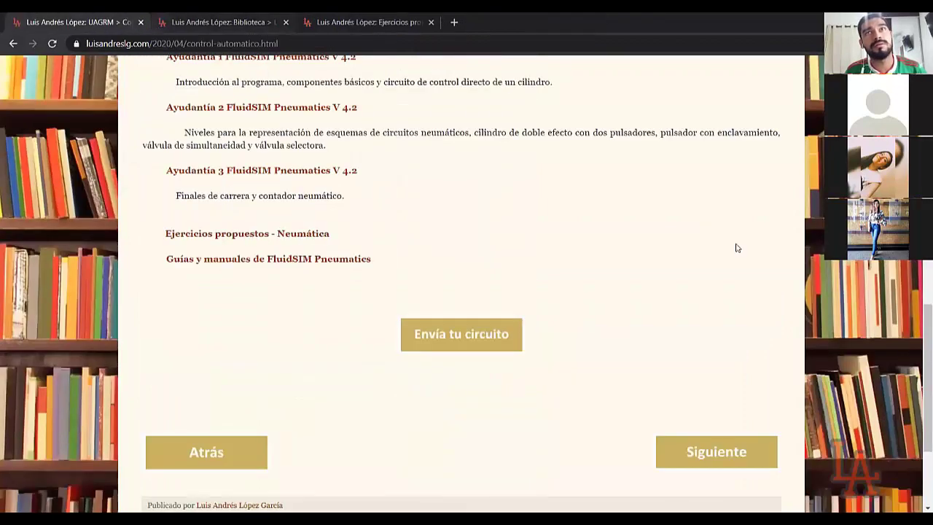
scroll(918, 330, "up", 3)
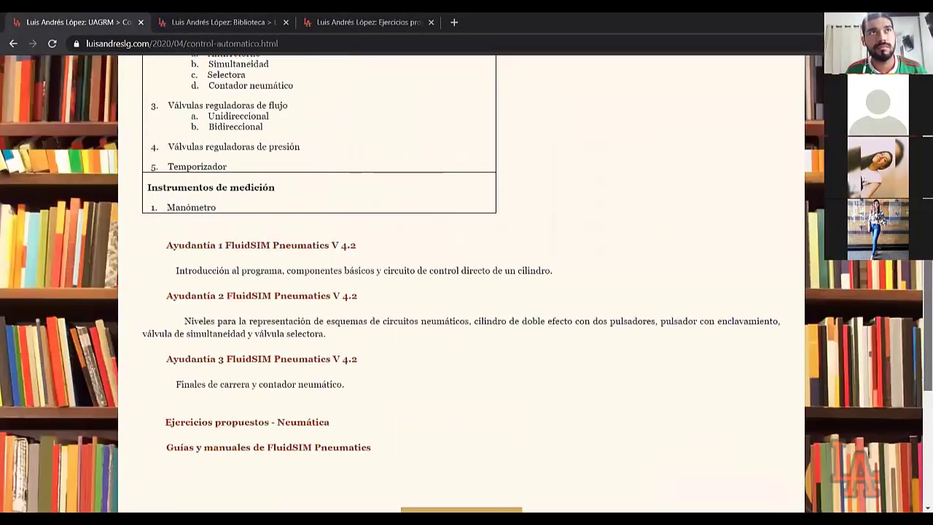
scroll(461, 284, "up", 5)
scroll(460, 284, "up", 1)
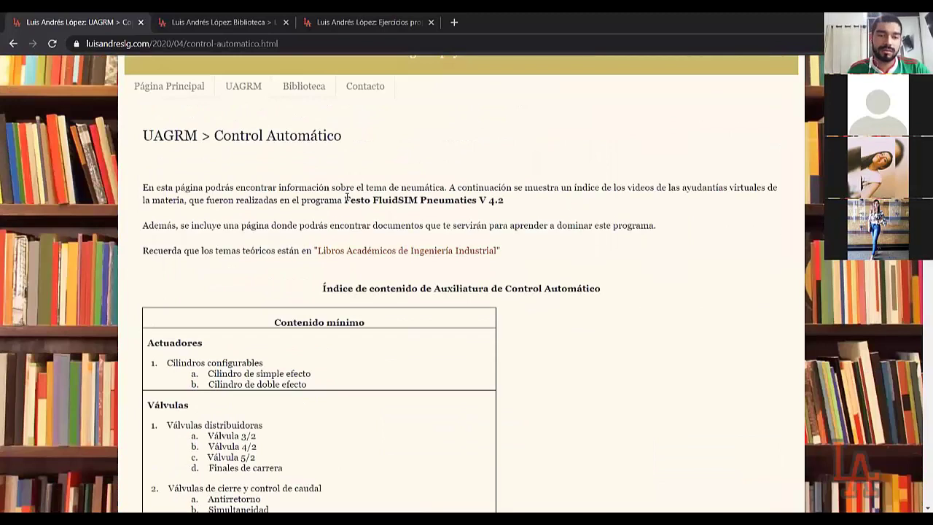